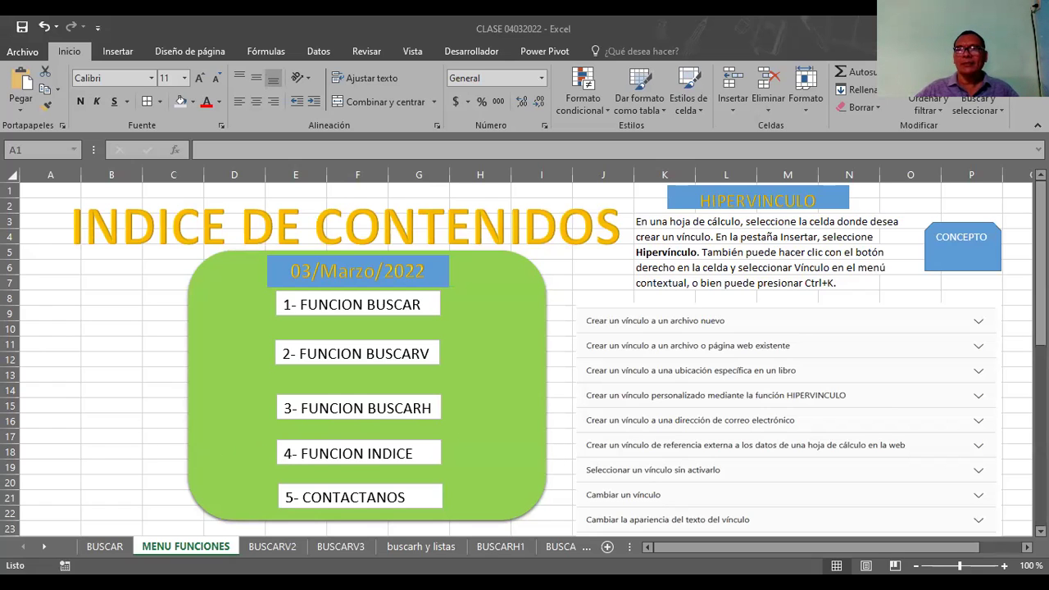
Step: Review the MENU FUNCIONES index, then bring up the Insertar ribbon commands
{"action": "left_click_drag", "start_coordinate": [1038, 289], "coordinate": [1039, 363]}
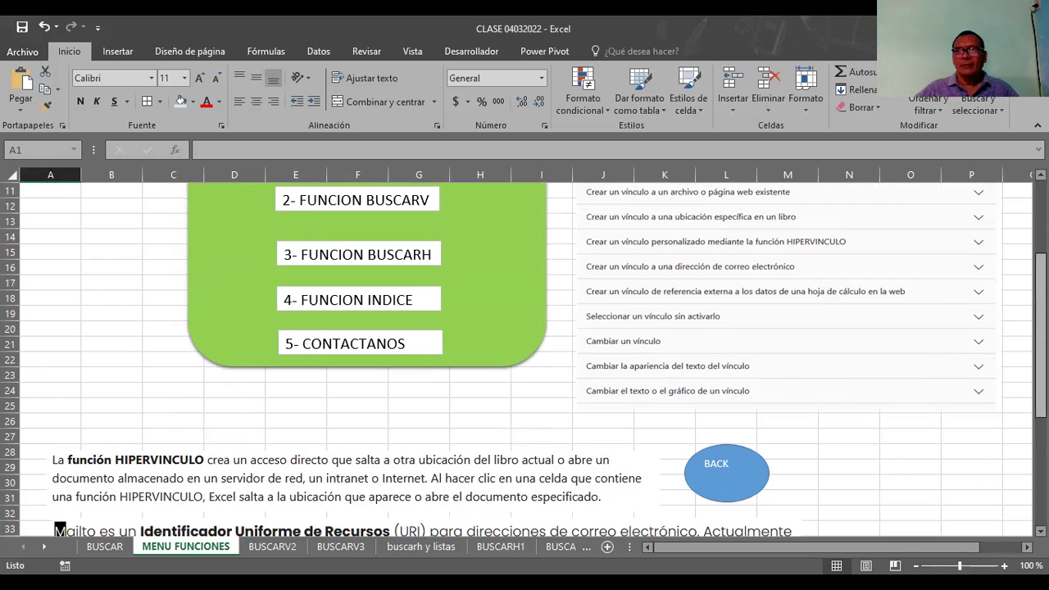
{"action": "scroll", "coordinate": [524, 353], "scroll_direction": "up", "scroll_amount": 4}
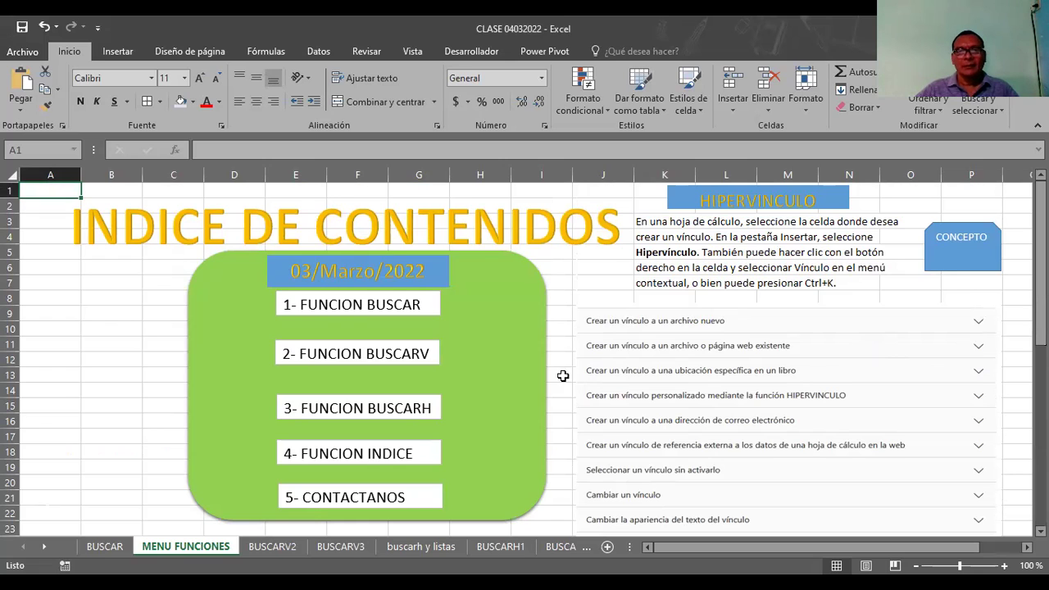
{"action": "left_click", "coordinate": [445, 437]}
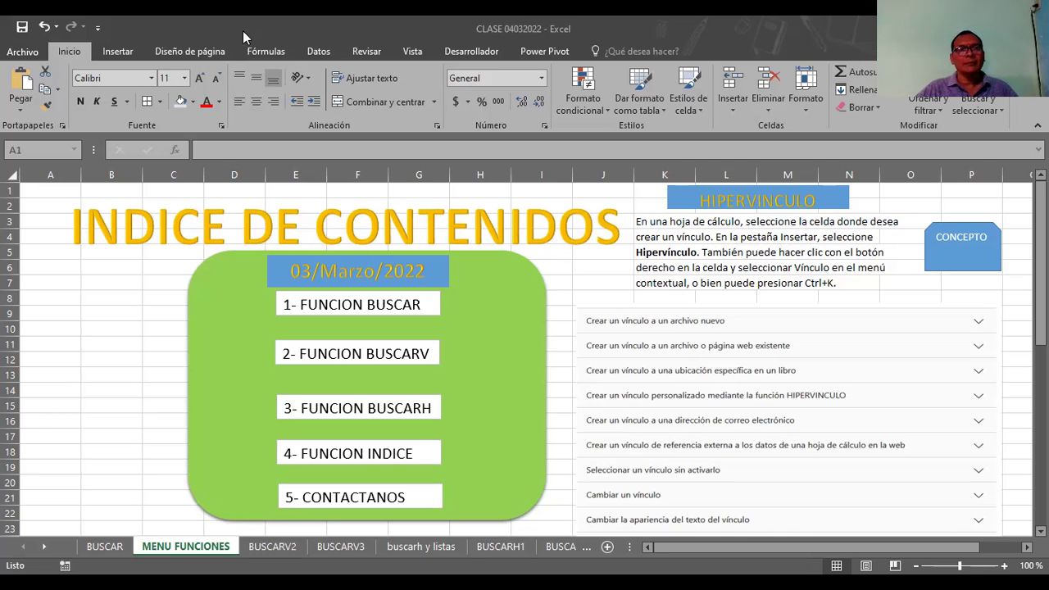
{"action": "left_click", "coordinate": [119, 52]}
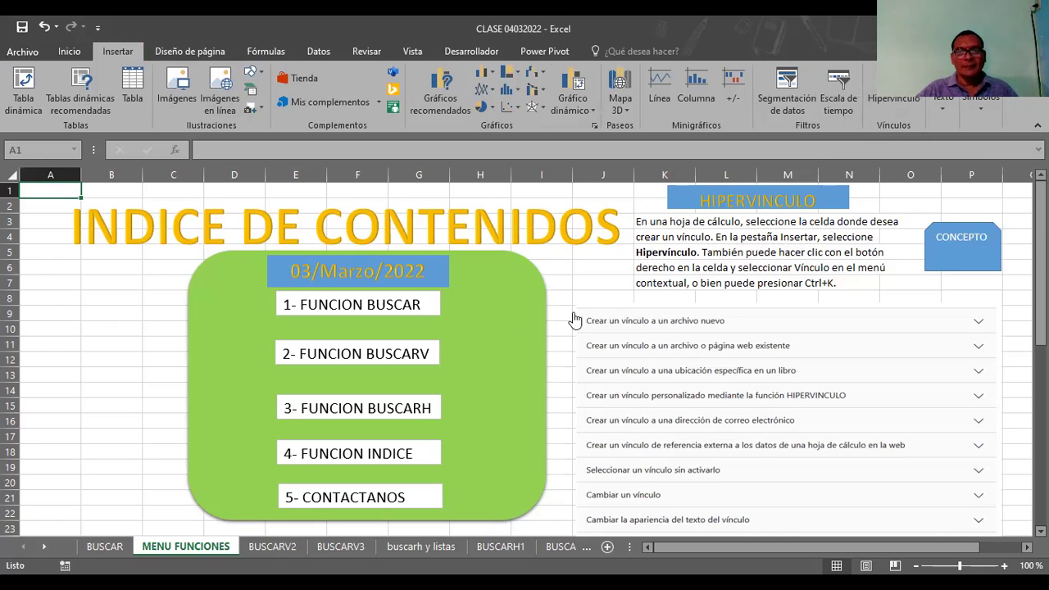
Step: Pick cell J6, beside the HIPERVINCULO notes, as the link cell
{"action": "left_click", "coordinate": [94, 359]}
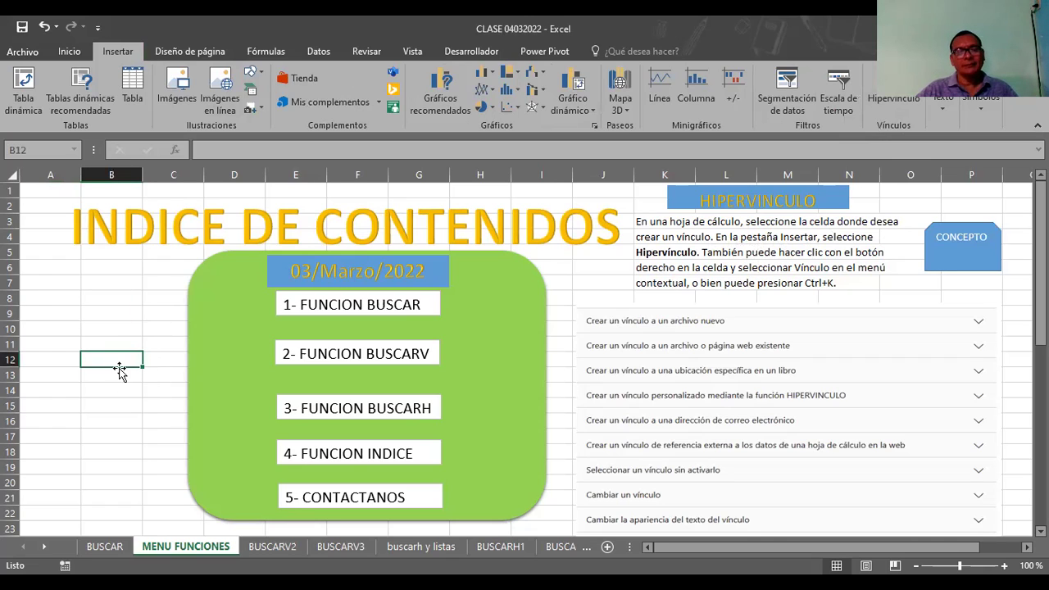
{"action": "key", "text": "Up"}
{"action": "key", "text": "Up"}
{"action": "left_click", "coordinate": [116, 346]}
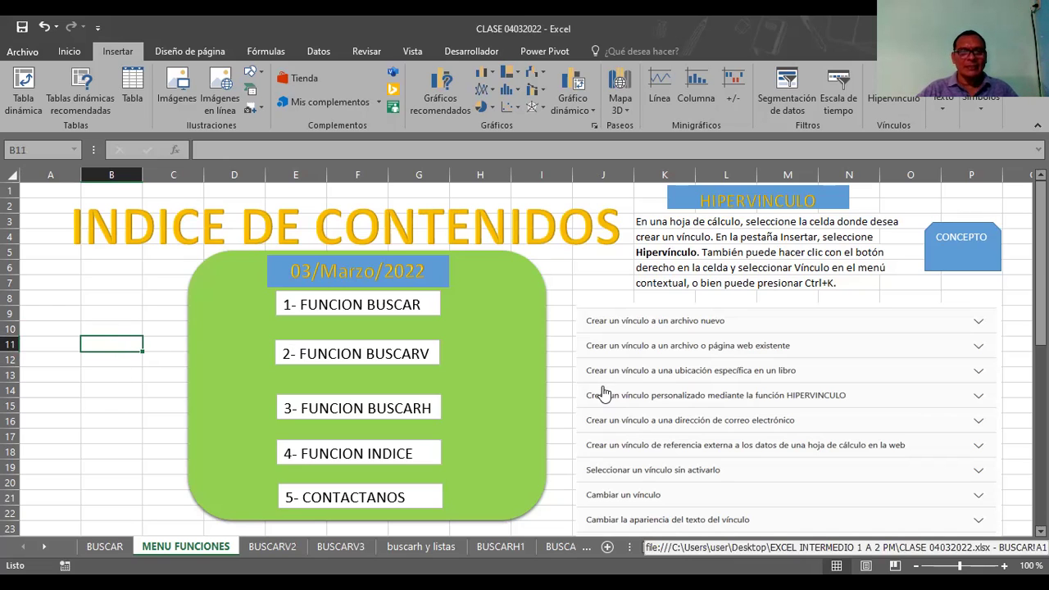
{"action": "left_click", "coordinate": [604, 284]}
{"action": "left_click", "coordinate": [158, 325]}
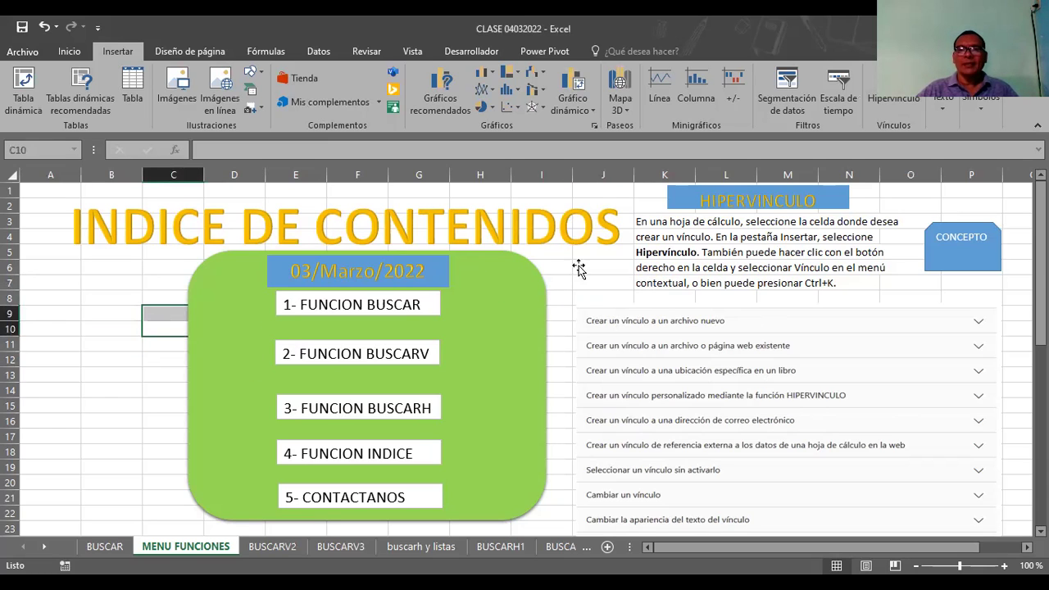
{"action": "left_click", "coordinate": [600, 272]}
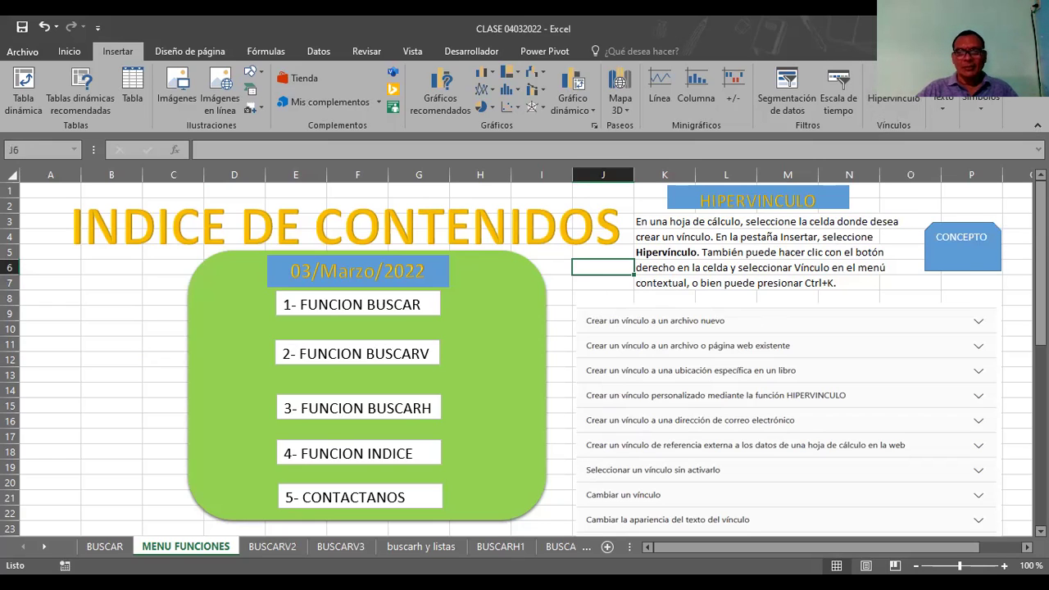
{"action": "key", "text": "ctrl+k"}
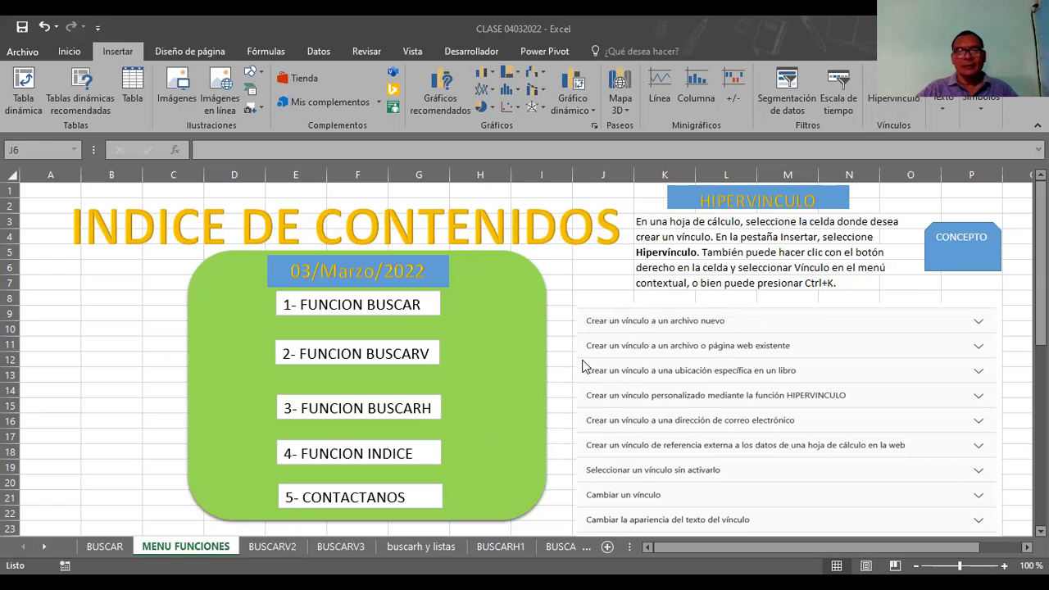
Step: Enter the label GO TO in cell J6
{"action": "left_click", "coordinate": [581, 268]}
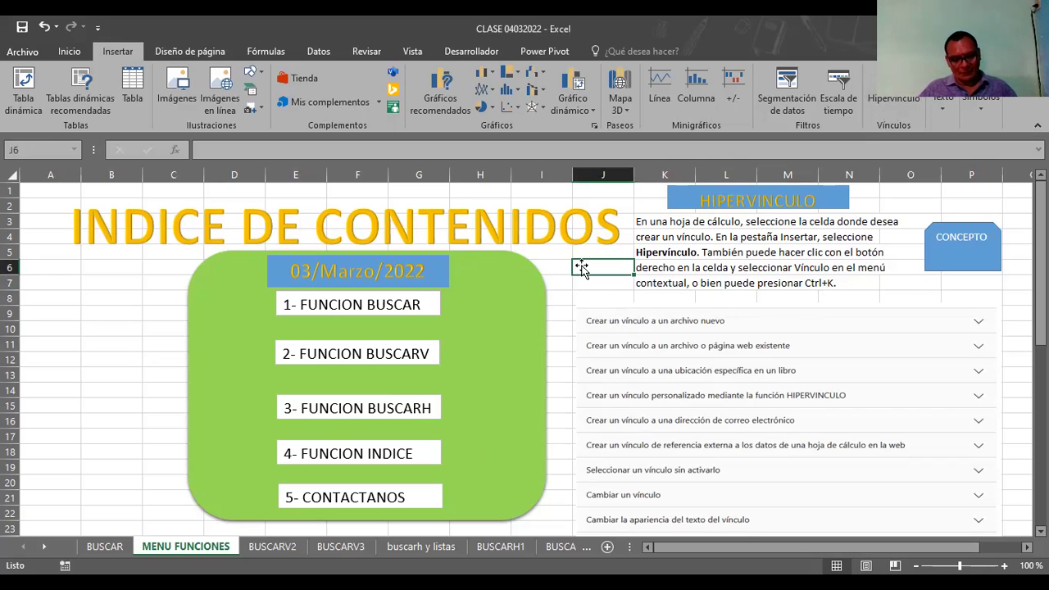
{"action": "type", "text": "g"}
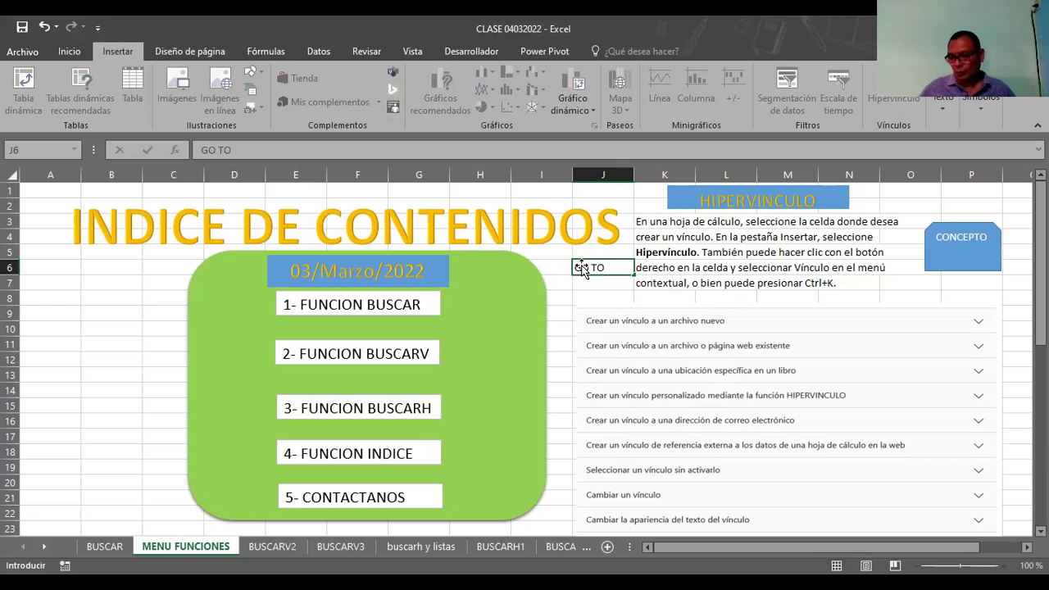
{"action": "key", "text": "Return"}
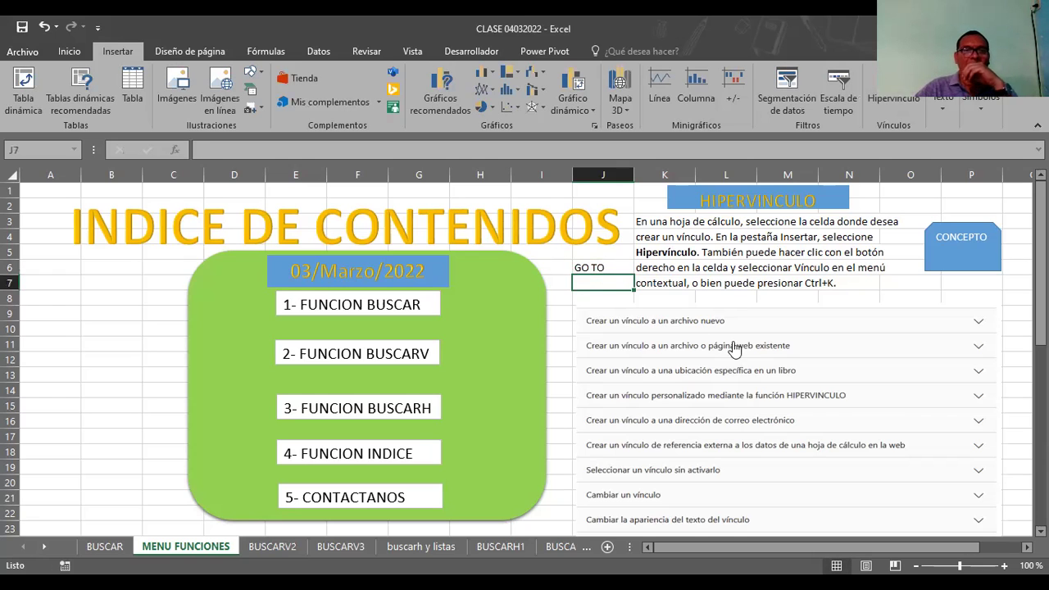
{"action": "left_click", "coordinate": [595, 261]}
{"action": "left_click", "coordinate": [597, 271]}
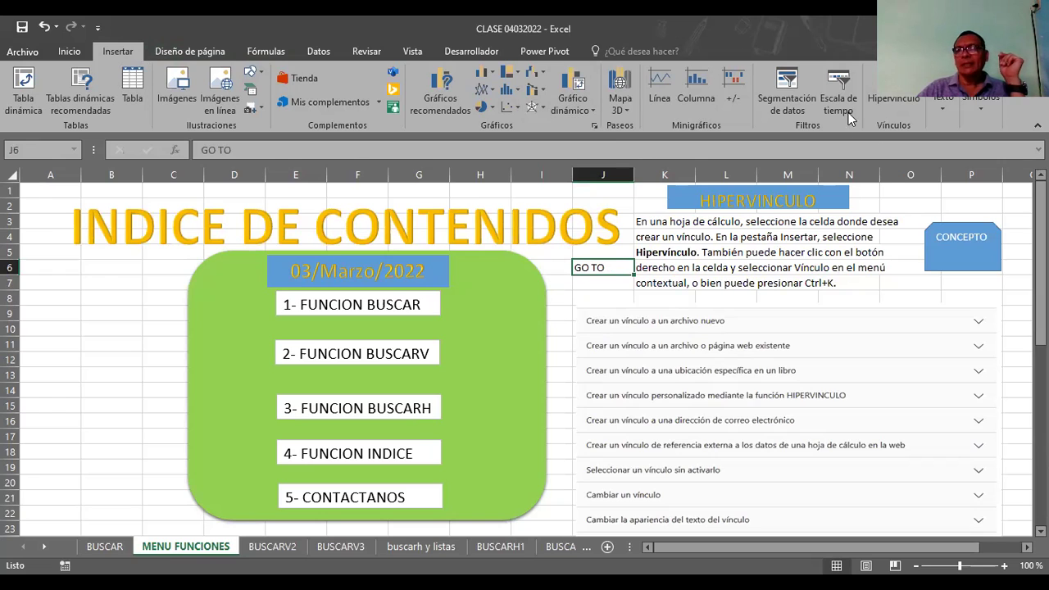
Step: Hyperlink J6's GO TO text to the Escritorio PDF 'Proteger una hoja de cálculo'
{"action": "left_click", "coordinate": [902, 93]}
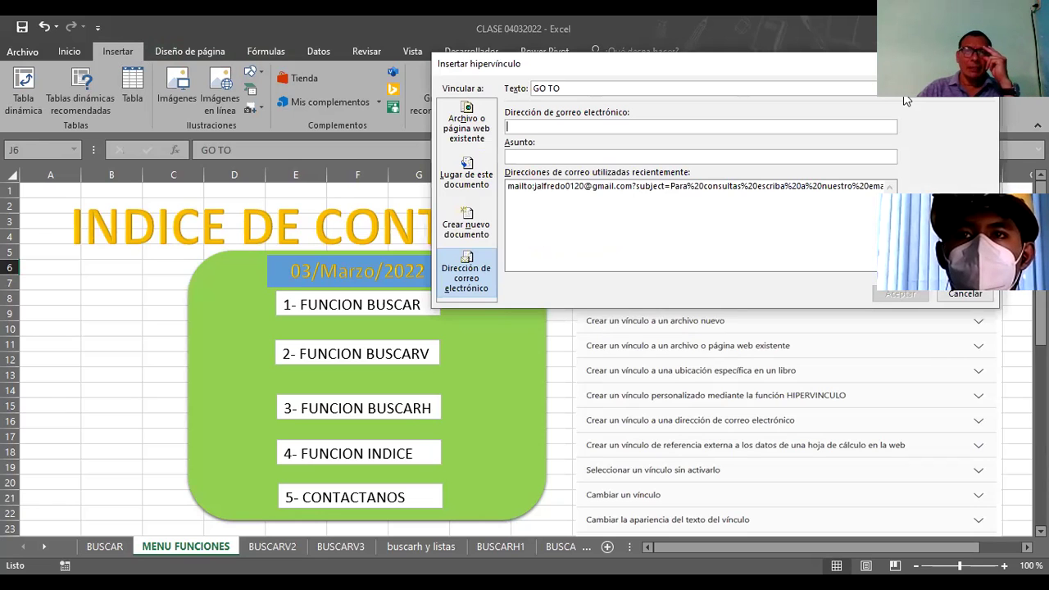
{"action": "left_click", "coordinate": [478, 125]}
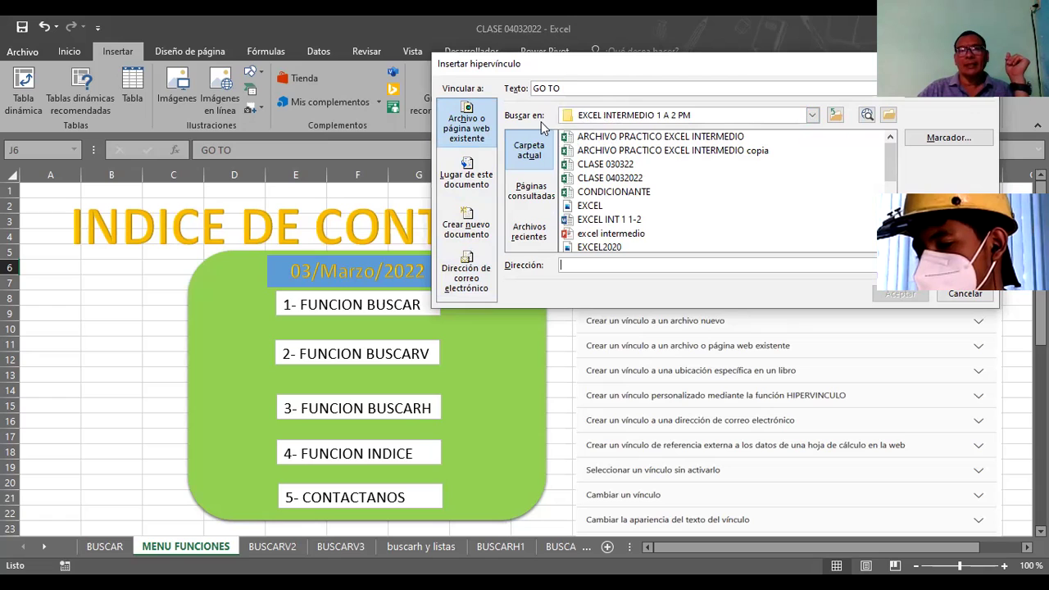
{"action": "left_click", "coordinate": [813, 116]}
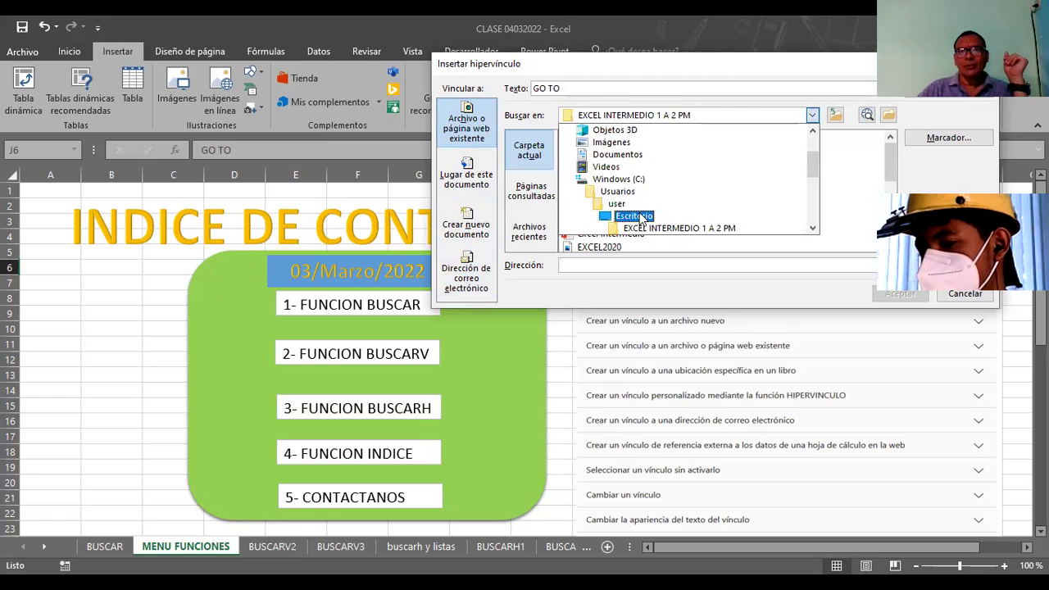
{"action": "left_click", "coordinate": [635, 216]}
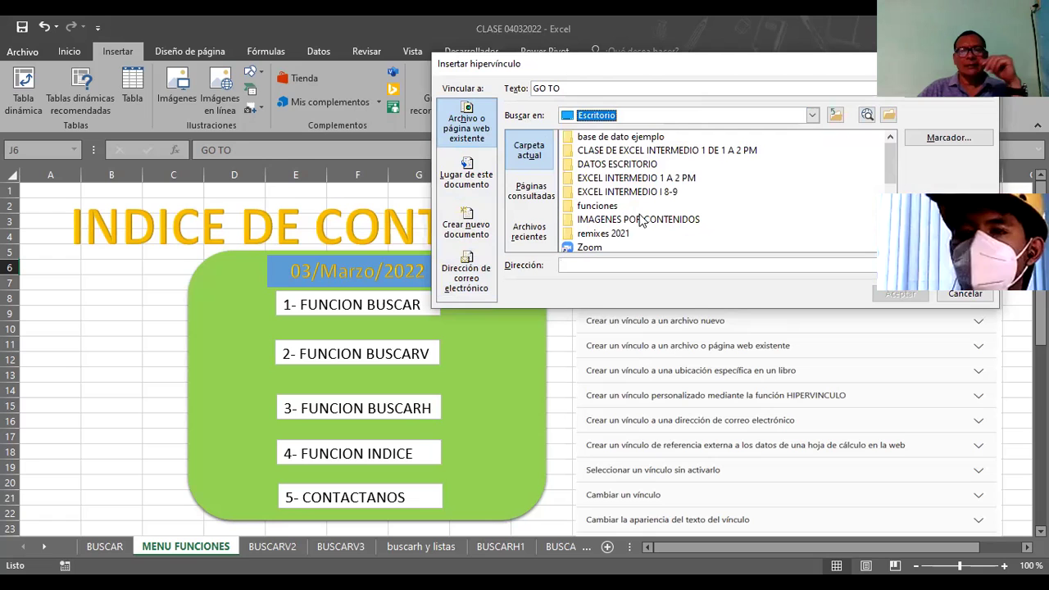
{"action": "left_click_drag", "start_coordinate": [889, 160], "coordinate": [890, 222]}
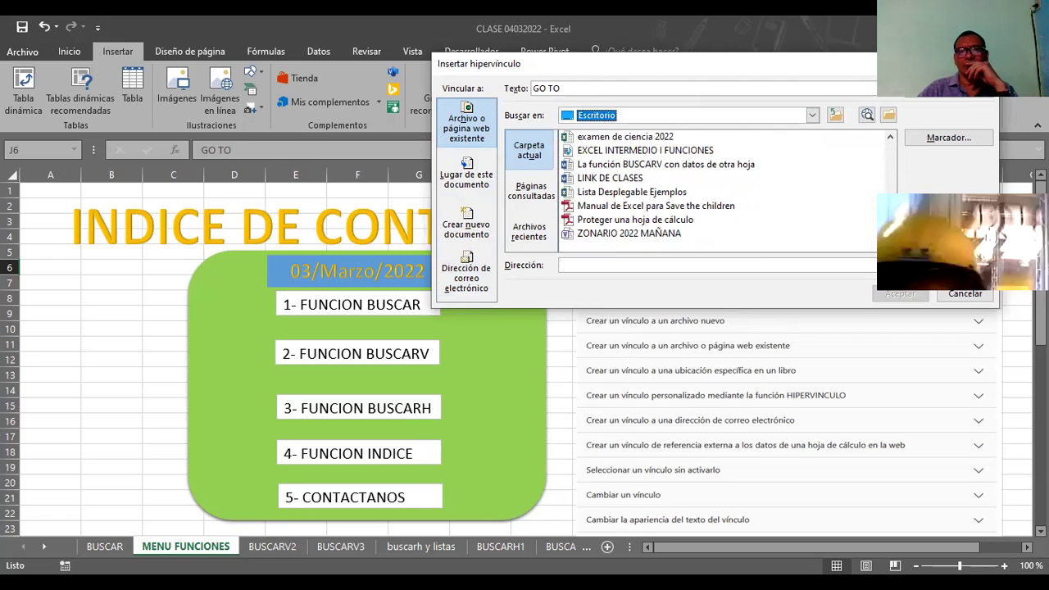
{"action": "left_click", "coordinate": [658, 221]}
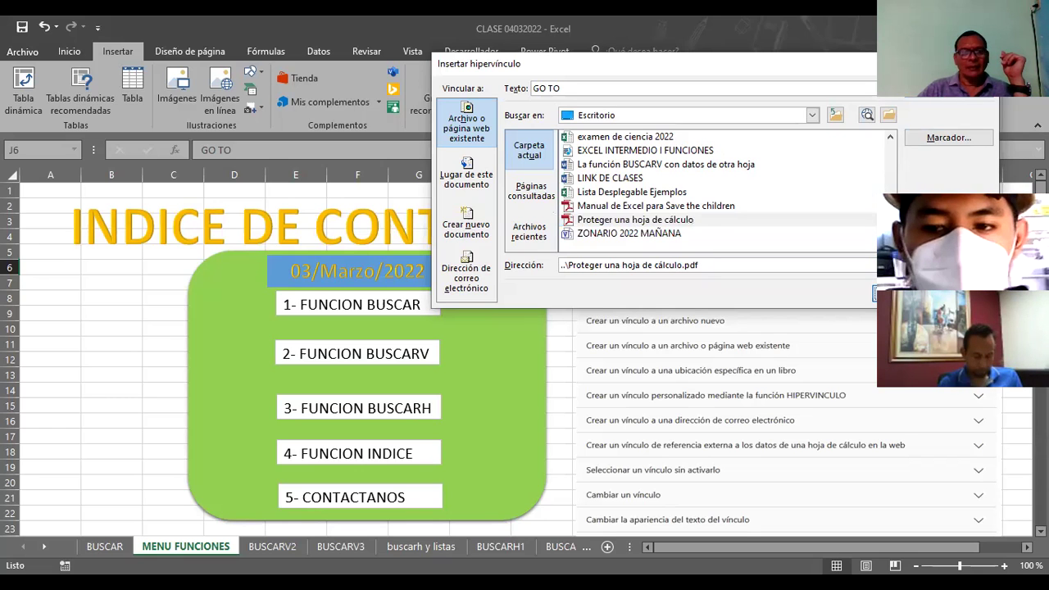
{"action": "key", "text": "Return"}
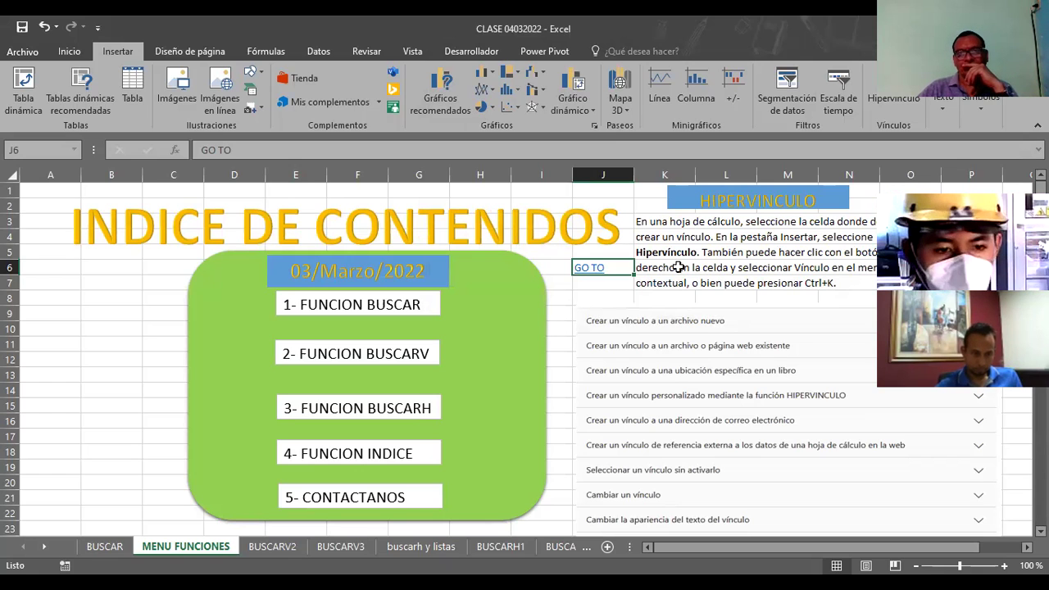
Step: Test the GO TO link in J6 by opening its PDF, then return to an empty cell
{"action": "left_click", "coordinate": [556, 270]}
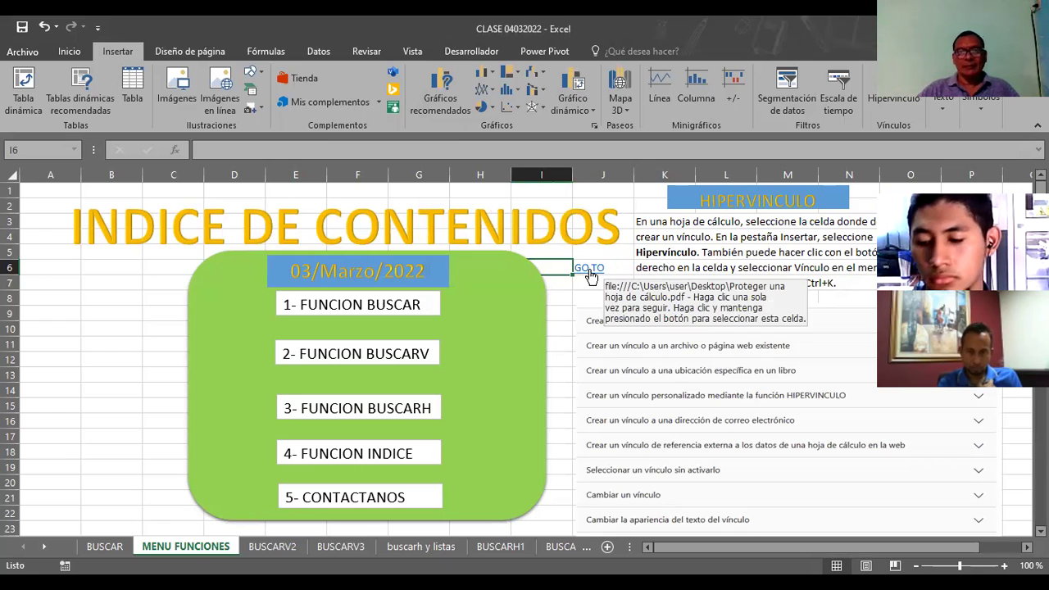
{"action": "left_click", "coordinate": [590, 276]}
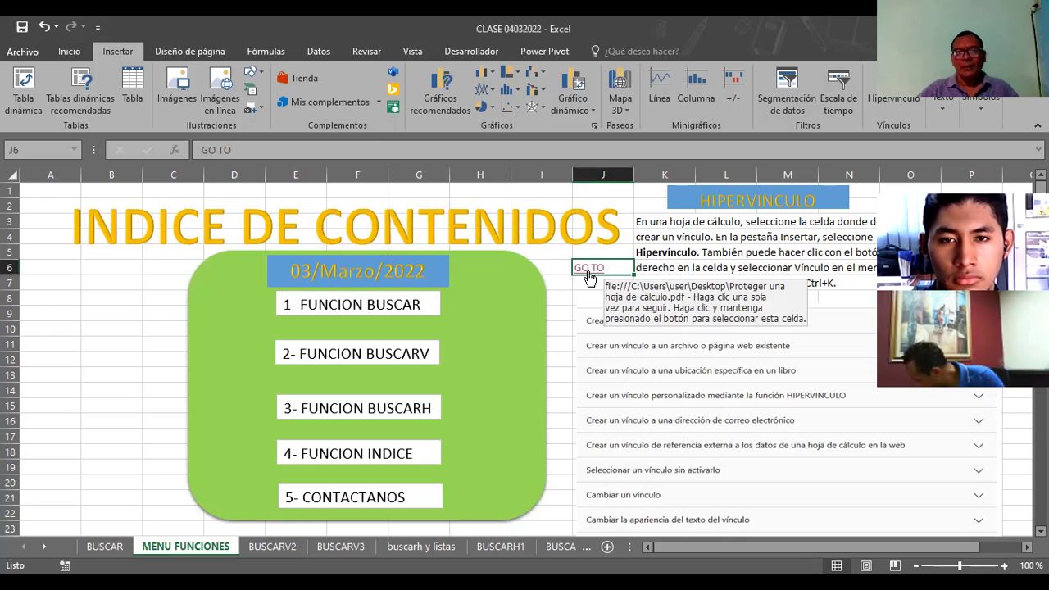
{"action": "left_click", "coordinate": [589, 277]}
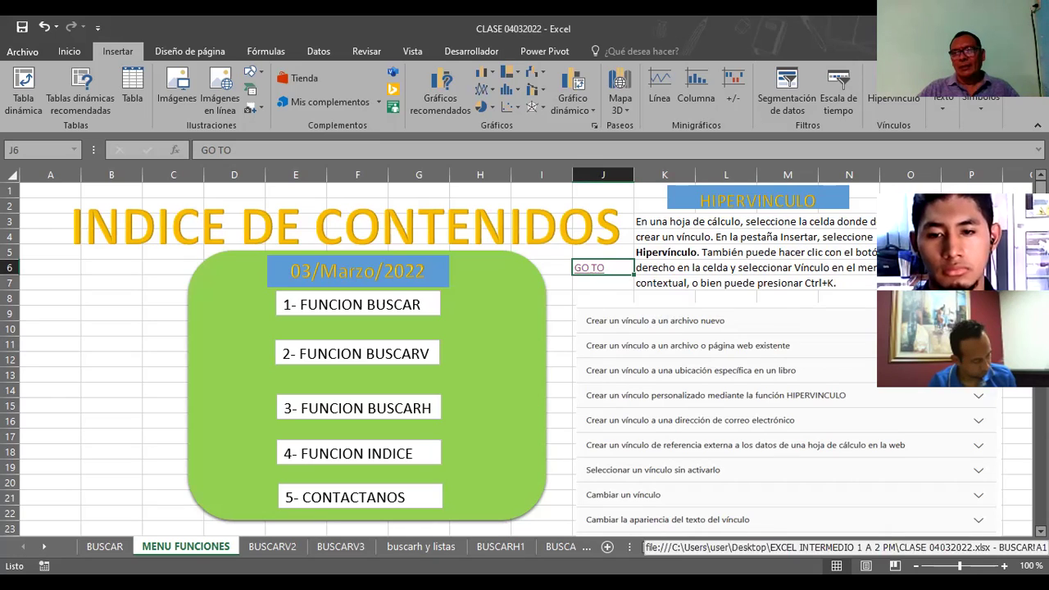
{"action": "left_click", "coordinate": [737, 369]}
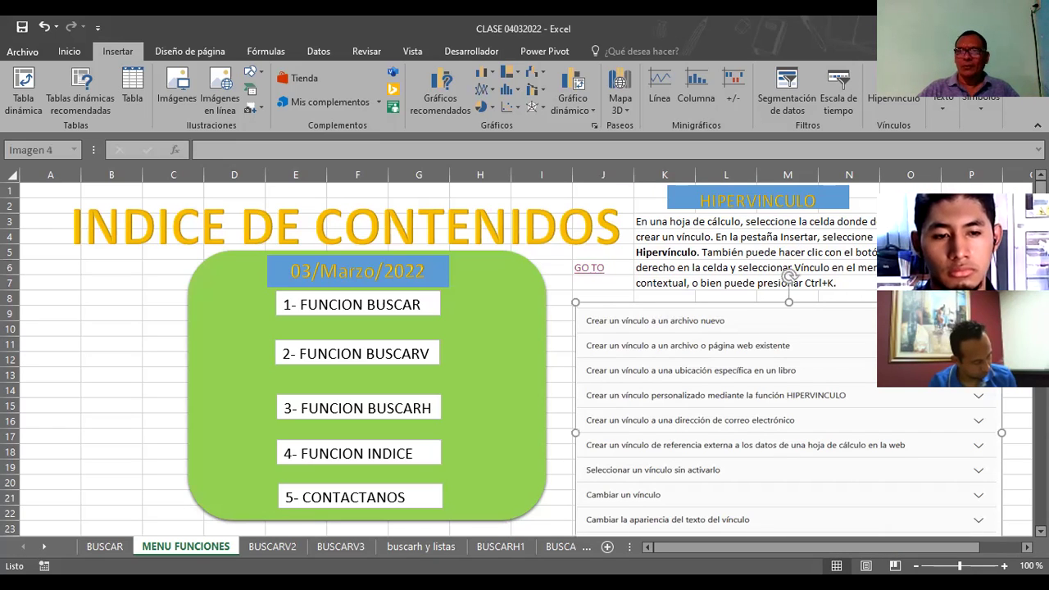
{"action": "left_click", "coordinate": [910, 283]}
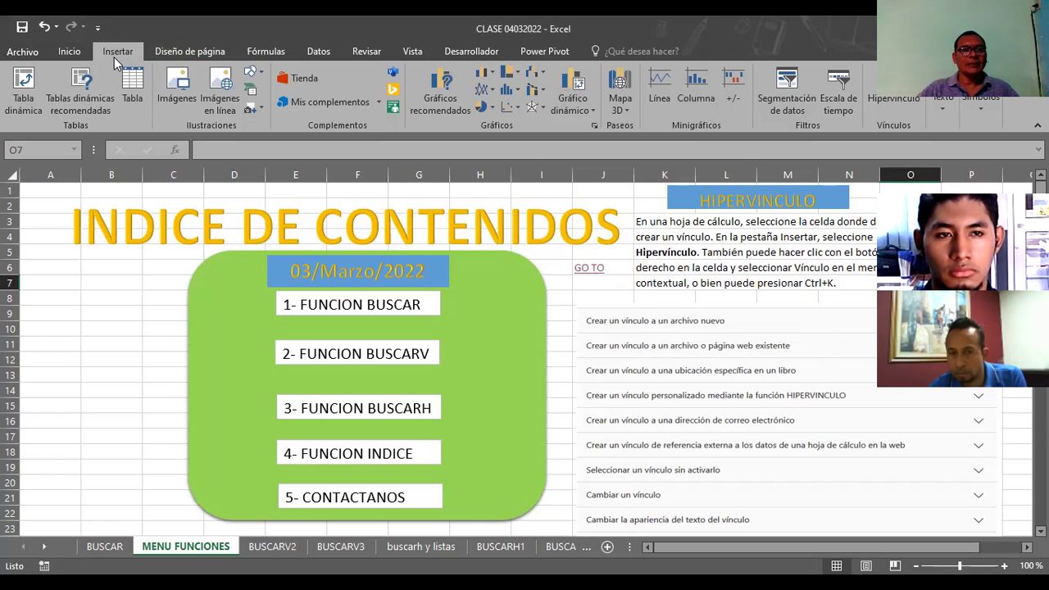
Step: Insert the EXCEL picture from the Descargas folder into the MENU FUNCIONES sheet
{"action": "left_click", "coordinate": [180, 90]}
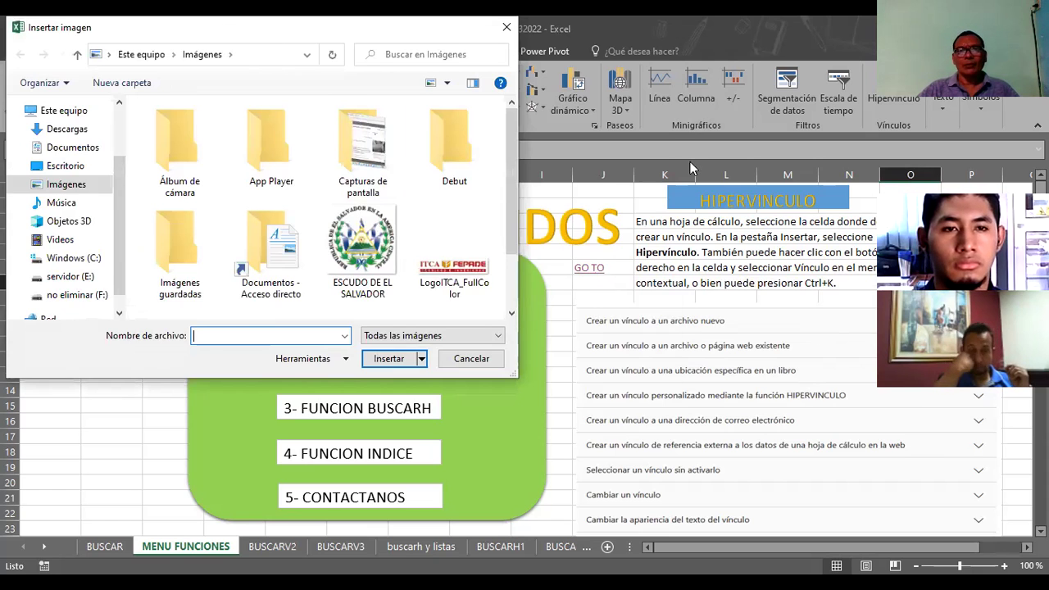
{"action": "left_click_drag", "start_coordinate": [253, 29], "coordinate": [403, 50]}
{"action": "scroll", "coordinate": [665, 177], "scroll_direction": "down", "scroll_amount": 2}
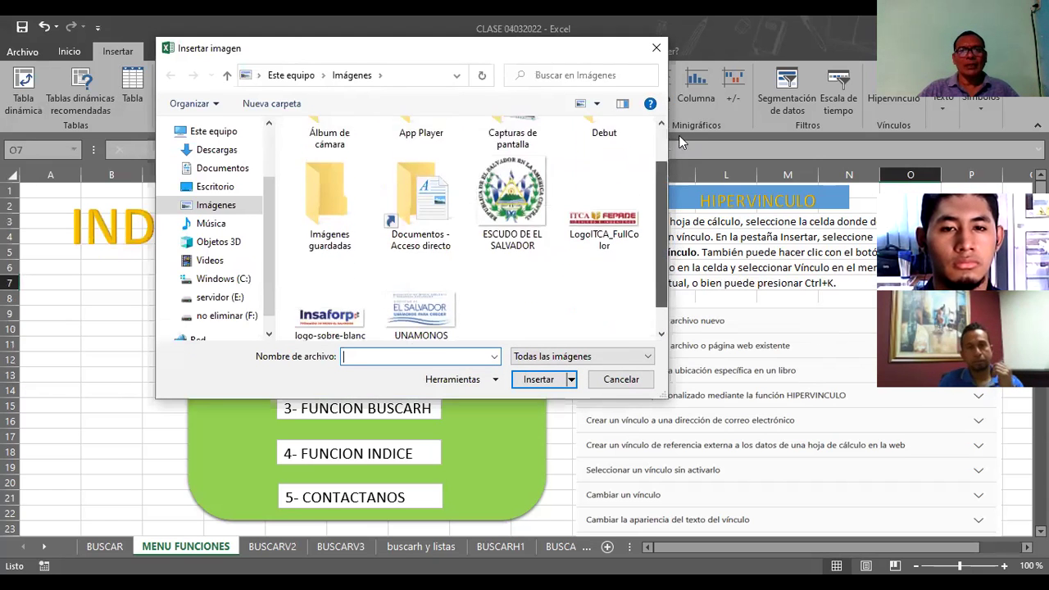
{"action": "scroll", "coordinate": [441, 161], "scroll_direction": "up", "scroll_amount": 2}
{"action": "left_click", "coordinate": [217, 150]}
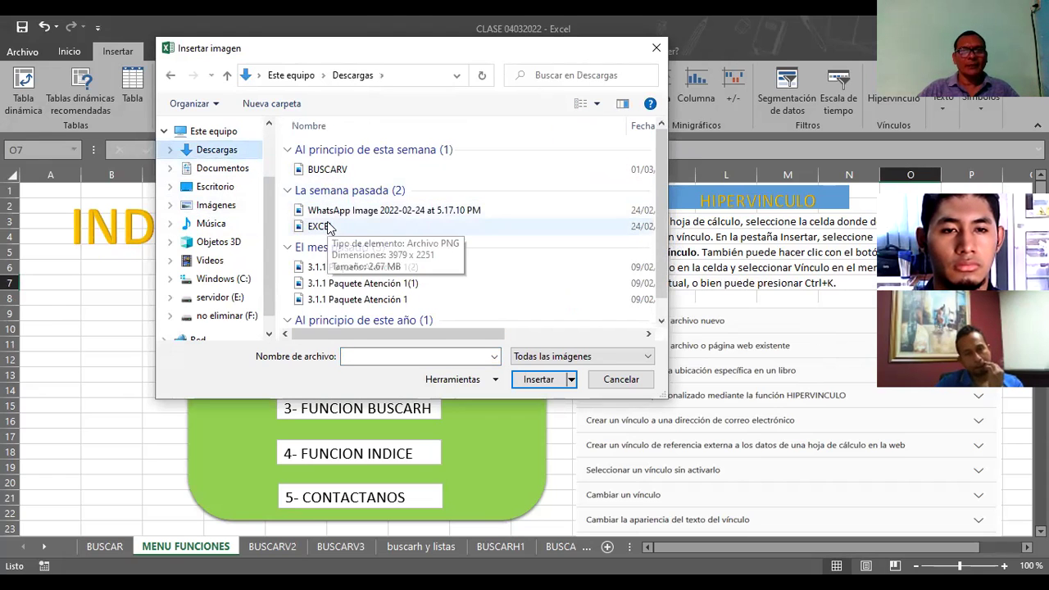
{"action": "left_click", "coordinate": [328, 228]}
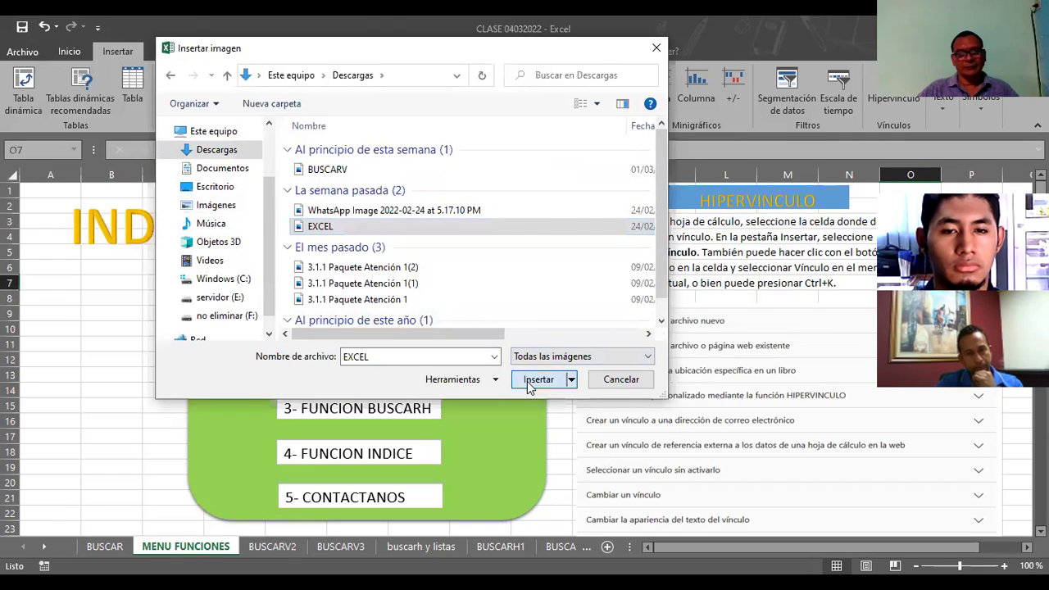
{"action": "left_click", "coordinate": [528, 382]}
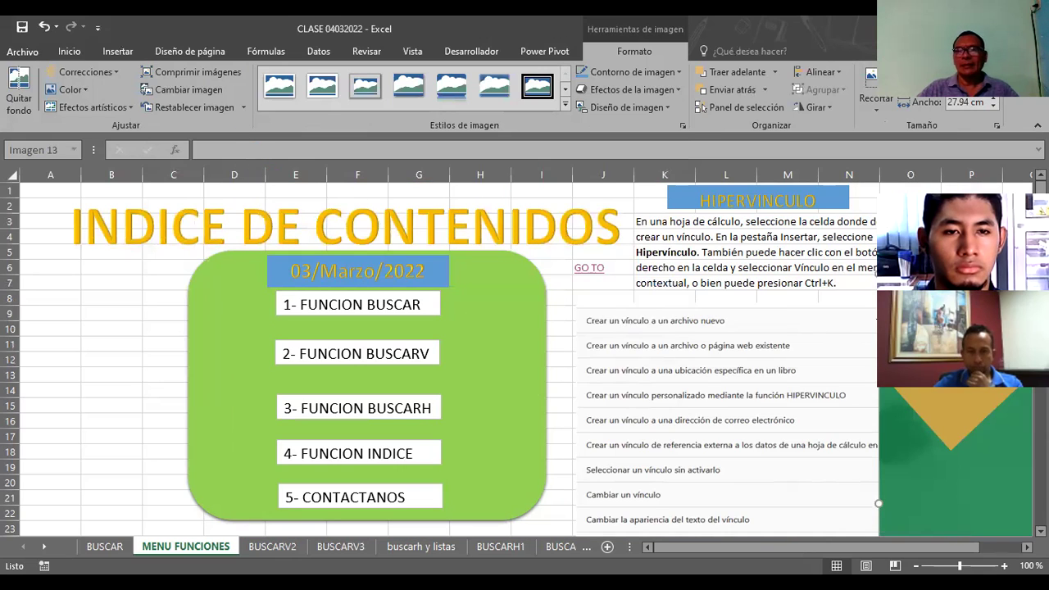
Step: Shrink the CURSO DE EXCEL picture down to about 2.7 cm wide
{"action": "mouse_move", "coordinate": [796, 316]}
{"action": "left_mouse_down"}
{"action": "mouse_move", "coordinate": [577, 298]}
{"action": "mouse_move", "coordinate": [733, 382]}
{"action": "mouse_move", "coordinate": [300, 233]}
{"action": "mouse_move", "coordinate": [662, 434]}
{"action": "left_mouse_up"}
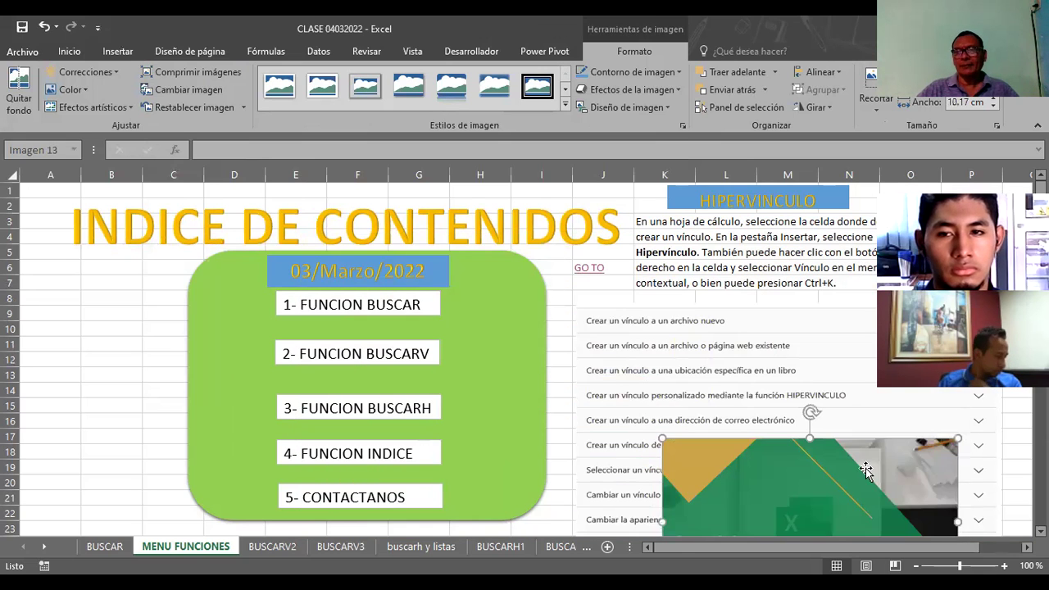
{"action": "mouse_move", "coordinate": [850, 457]}
{"action": "left_mouse_down"}
{"action": "mouse_move", "coordinate": [727, 291]}
{"action": "mouse_move", "coordinate": [643, 360]}
{"action": "left_mouse_up"}
{"action": "left_click_drag", "start_coordinate": [762, 293], "coordinate": [648, 326]}
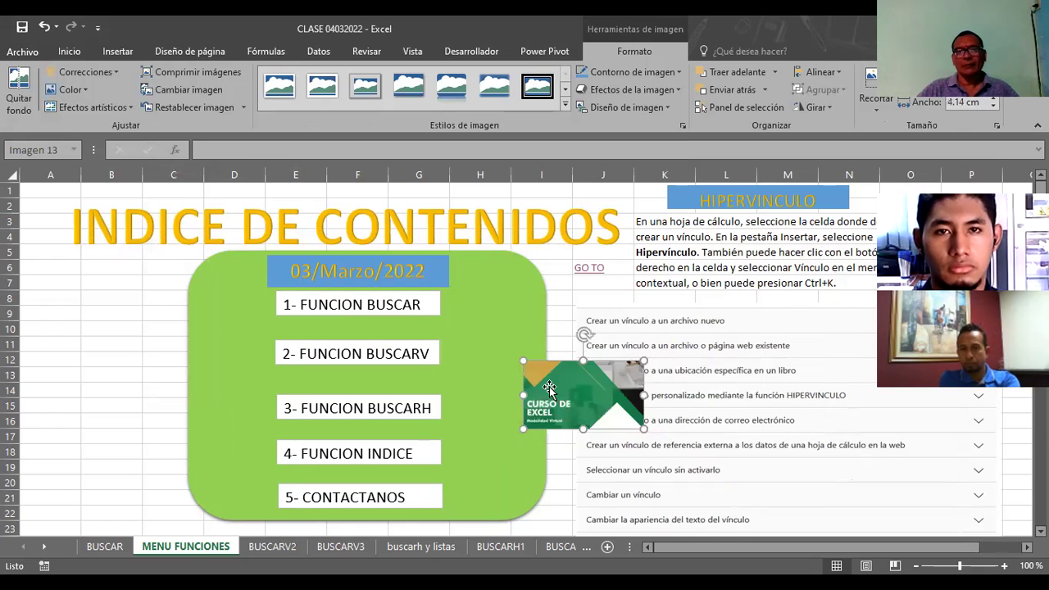
{"action": "mouse_move", "coordinate": [538, 362]}
{"action": "left_mouse_down"}
{"action": "mouse_move", "coordinate": [774, 382]}
{"action": "mouse_move", "coordinate": [535, 354]}
{"action": "mouse_move", "coordinate": [589, 361]}
{"action": "left_mouse_up"}
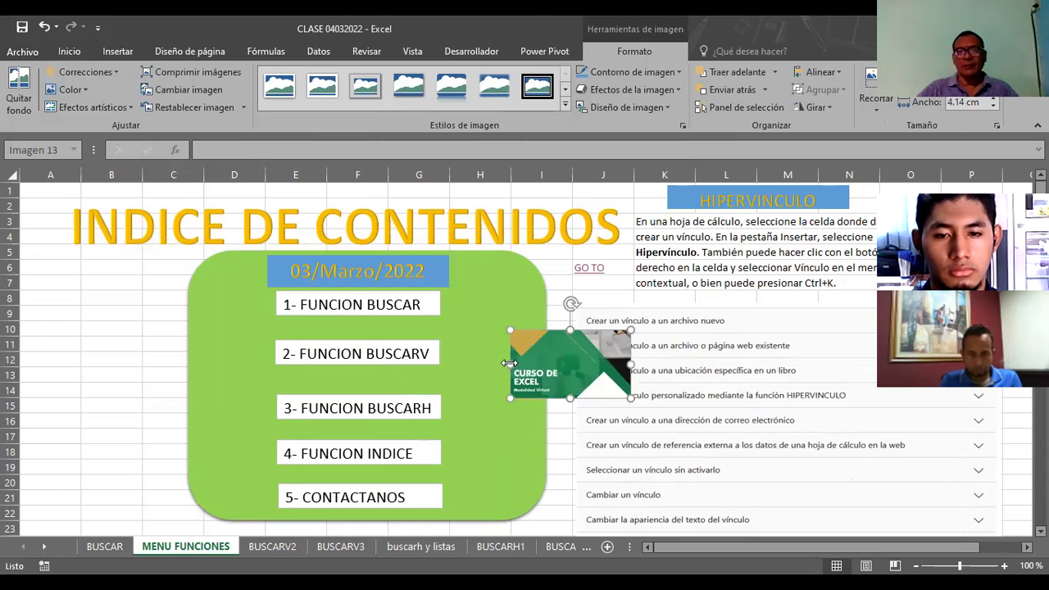
{"action": "left_click_drag", "start_coordinate": [509, 363], "coordinate": [551, 364]}
{"action": "mouse_move", "coordinate": [588, 397]}
{"action": "left_mouse_down"}
{"action": "mouse_move", "coordinate": [588, 368]}
{"action": "mouse_move", "coordinate": [517, 365]}
{"action": "left_mouse_up"}
Step: Place the small logo beside the 03/Marzo/2022 date banner and reselect it
{"action": "left_click_drag", "start_coordinate": [176, 301], "coordinate": [207, 272]}
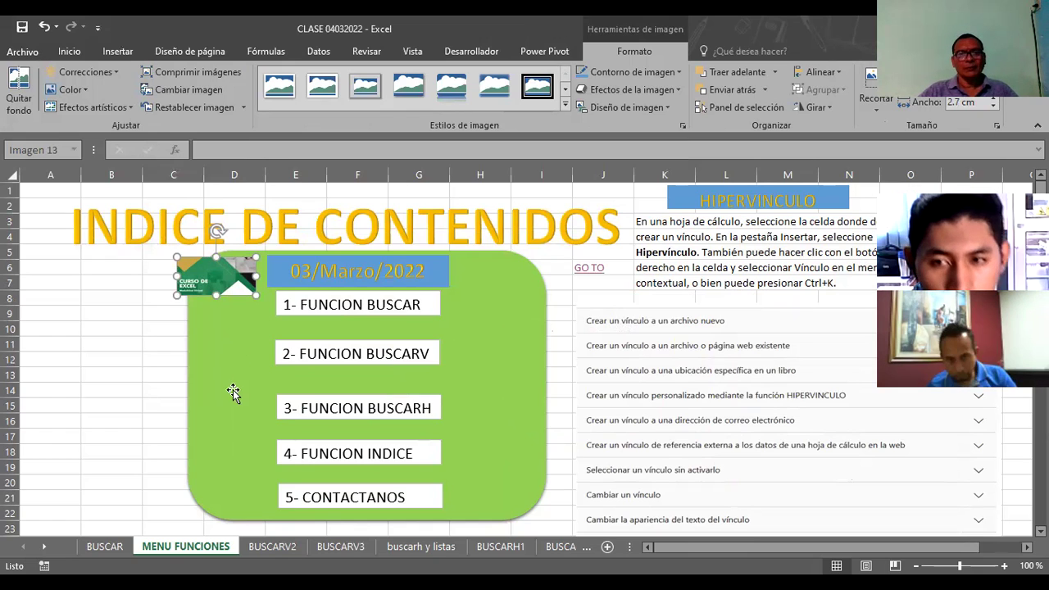
{"action": "left_click", "coordinate": [171, 323]}
{"action": "left_click", "coordinate": [209, 278]}
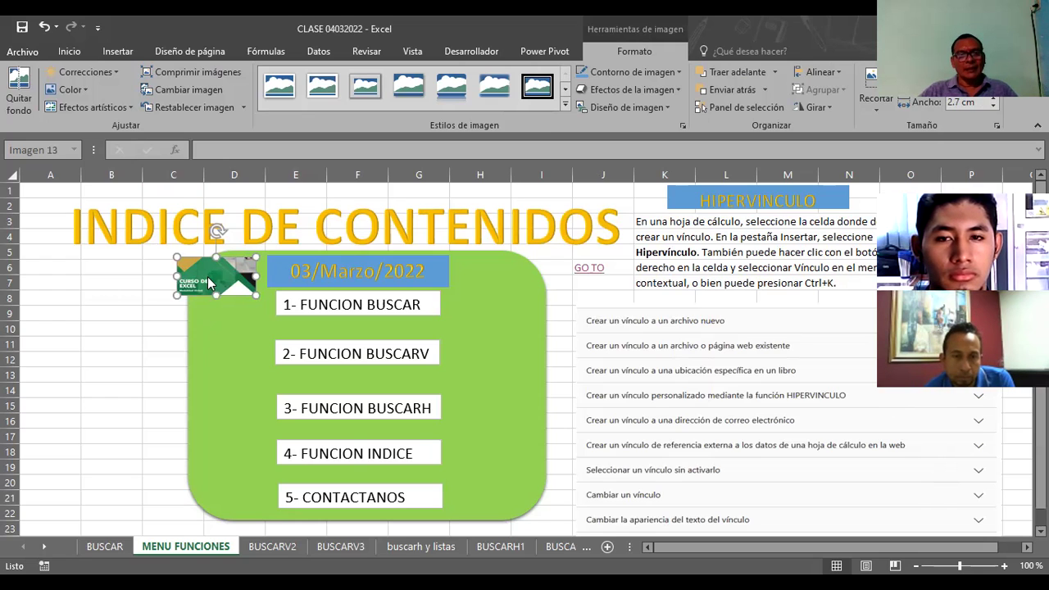
{"action": "right_click", "coordinate": [207, 276]}
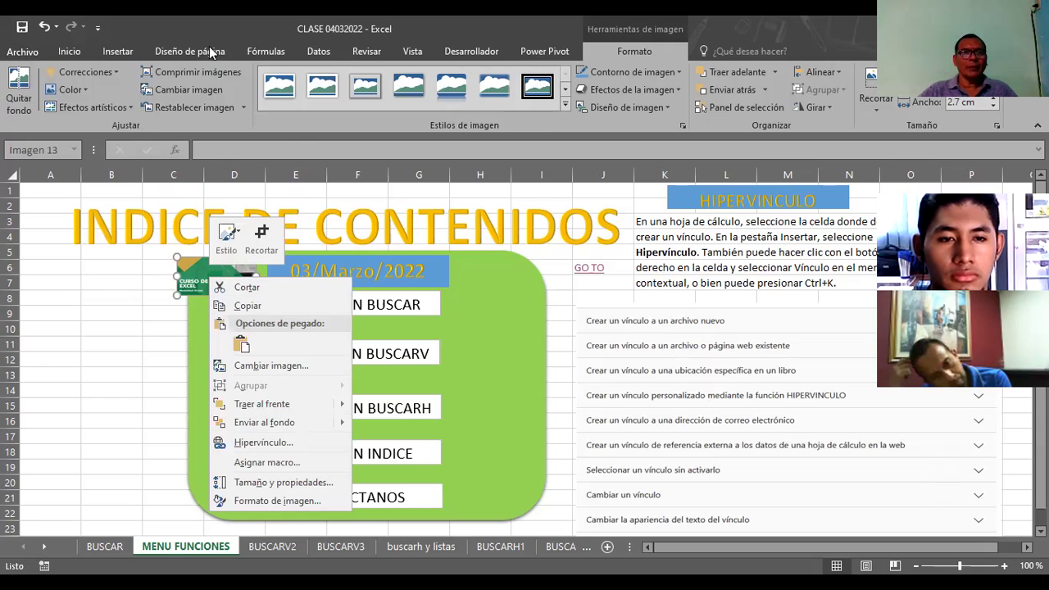
Step: Hyperlink the course logo to cell A1 of the PROTEGER sheet in this workbook
{"action": "left_click", "coordinate": [117, 51]}
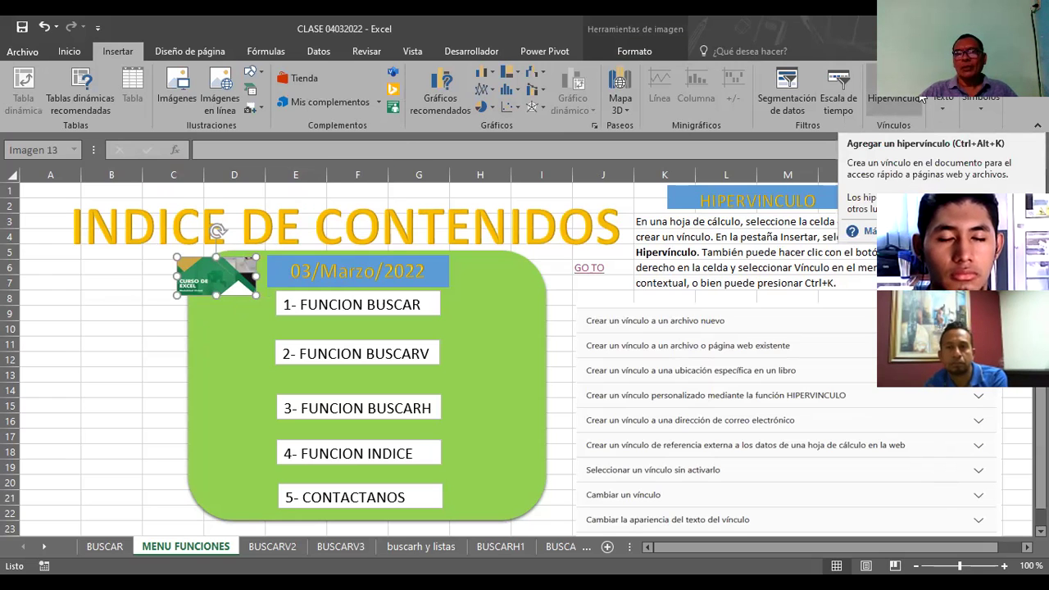
{"action": "left_click", "coordinate": [893, 92]}
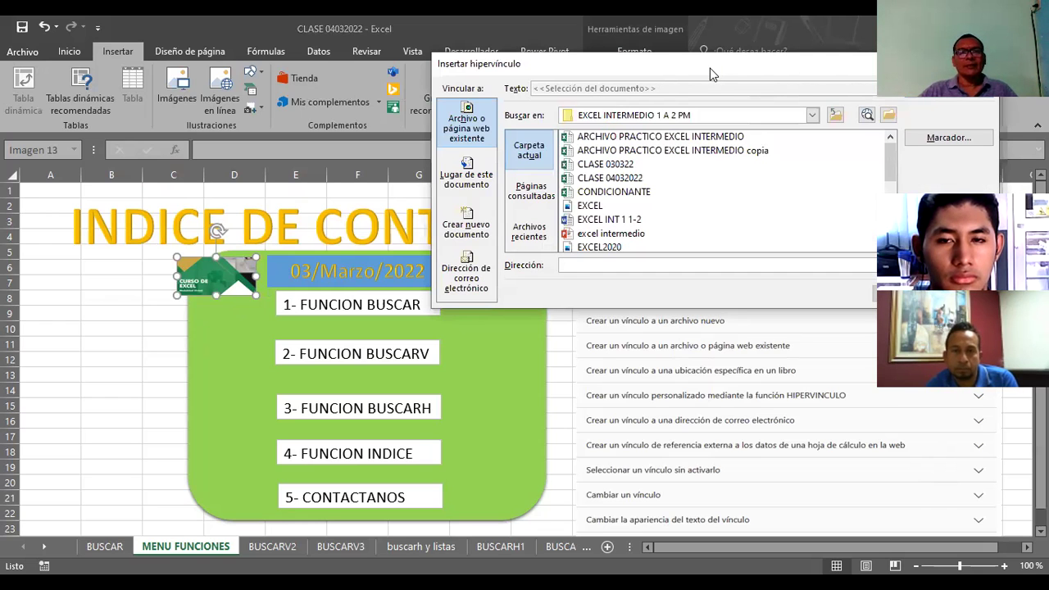
{"action": "left_click_drag", "start_coordinate": [709, 68], "coordinate": [446, 68]}
{"action": "left_click", "coordinate": [201, 181]}
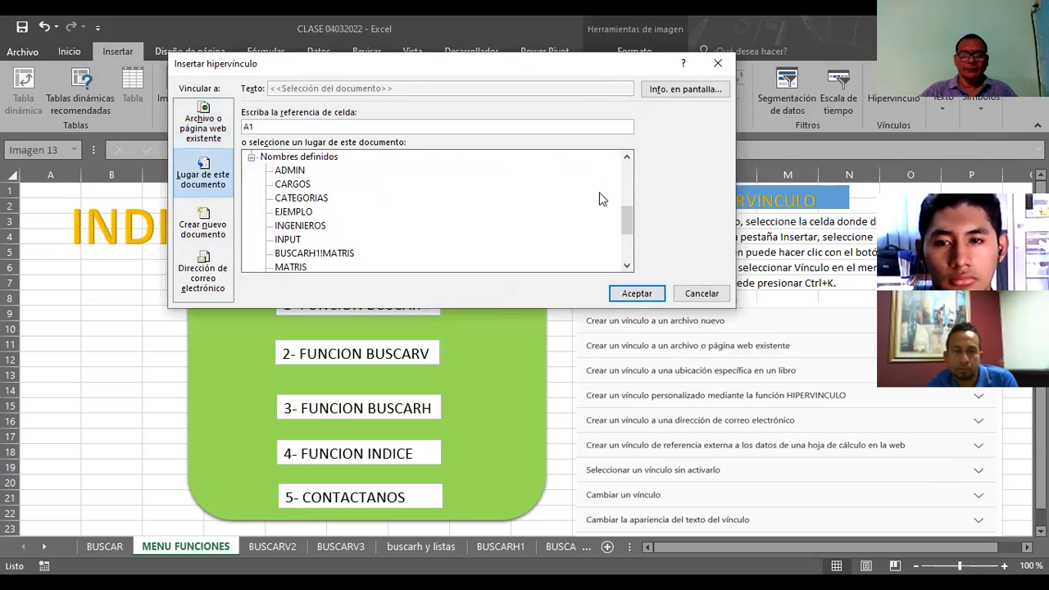
{"action": "left_click_drag", "start_coordinate": [629, 226], "coordinate": [629, 182]}
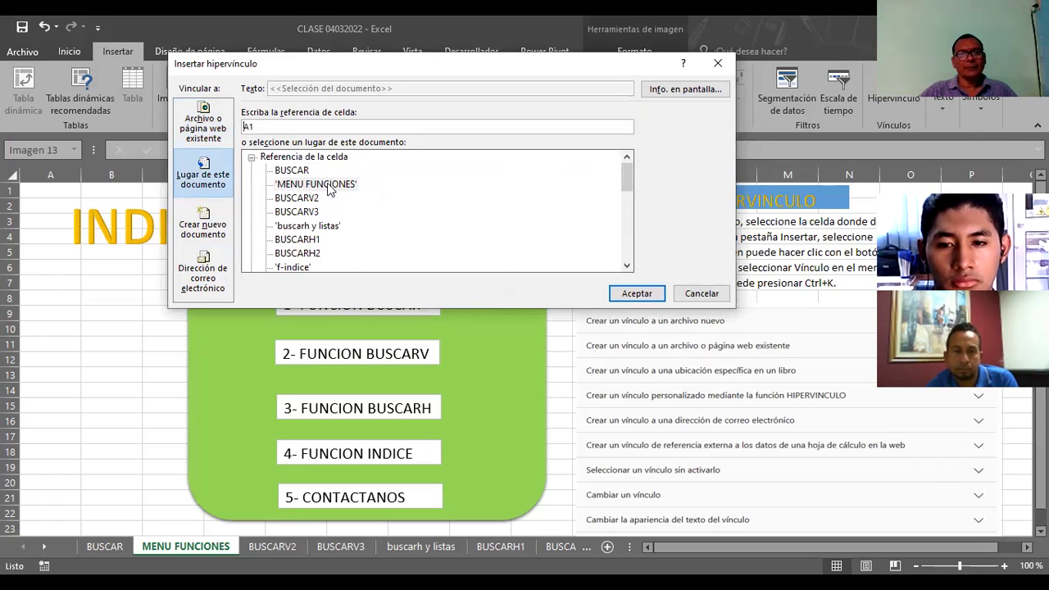
{"action": "left_click_drag", "start_coordinate": [628, 175], "coordinate": [632, 195]}
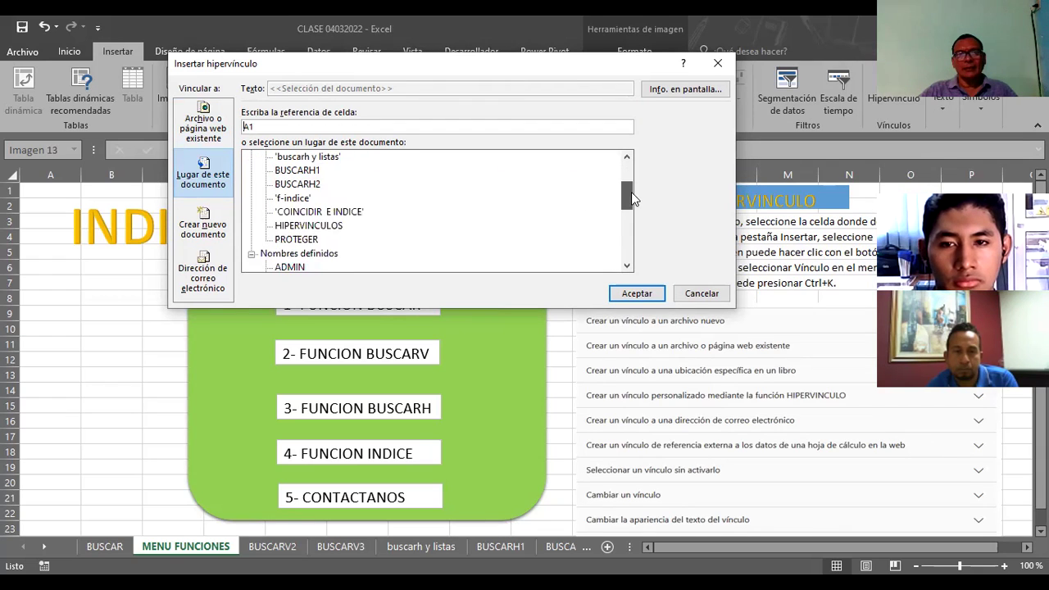
{"action": "left_click", "coordinate": [315, 226]}
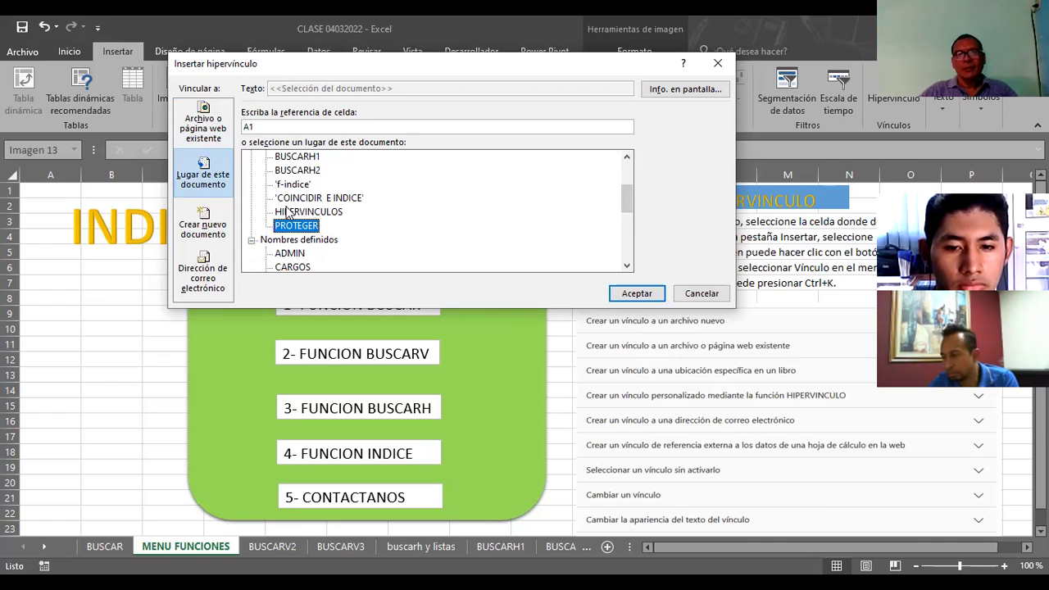
{"action": "left_click", "coordinate": [638, 294]}
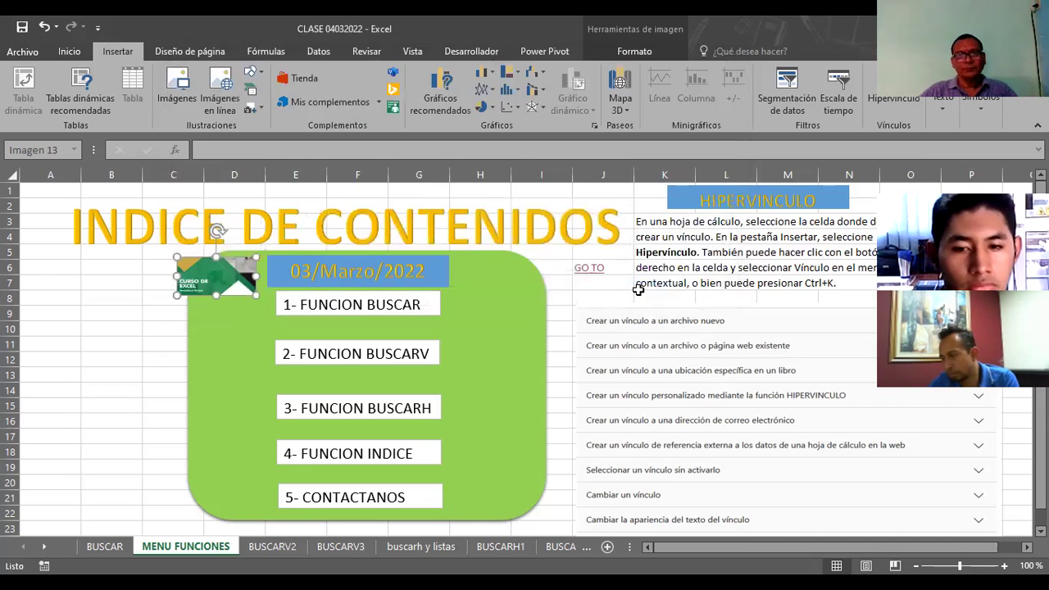
Step: Jump through the logo's link to PROTEGER and delete the stray PR text in A1
{"action": "left_click", "coordinate": [174, 325]}
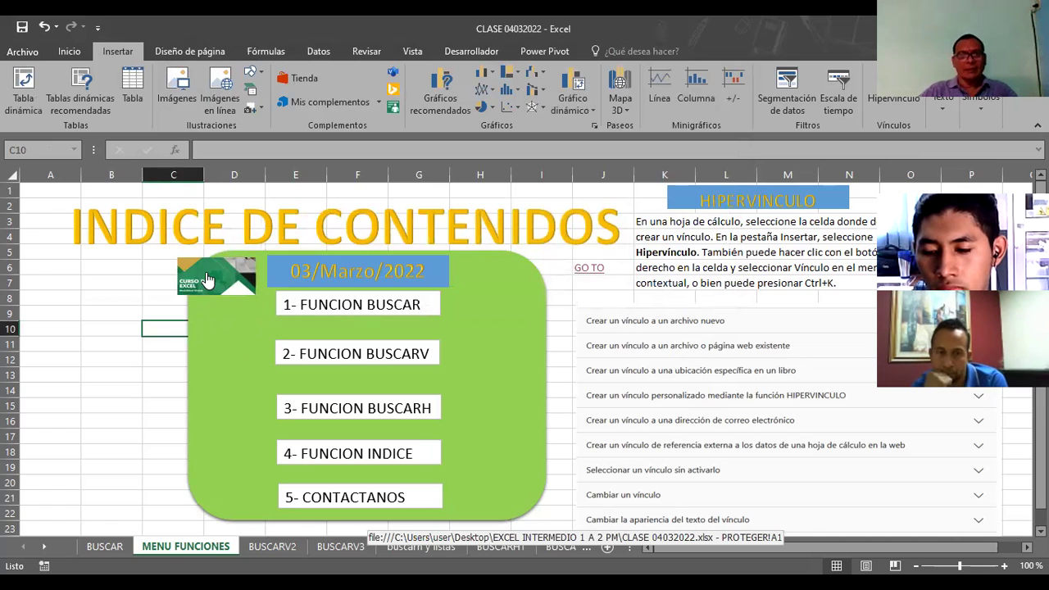
{"action": "left_click", "coordinate": [206, 272]}
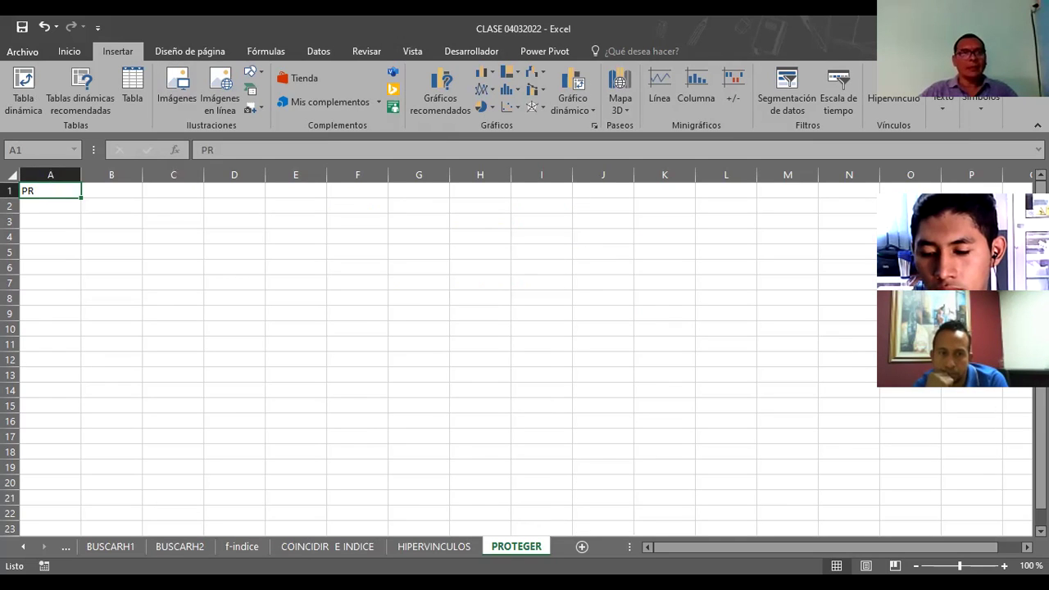
{"action": "left_click", "coordinate": [216, 263]}
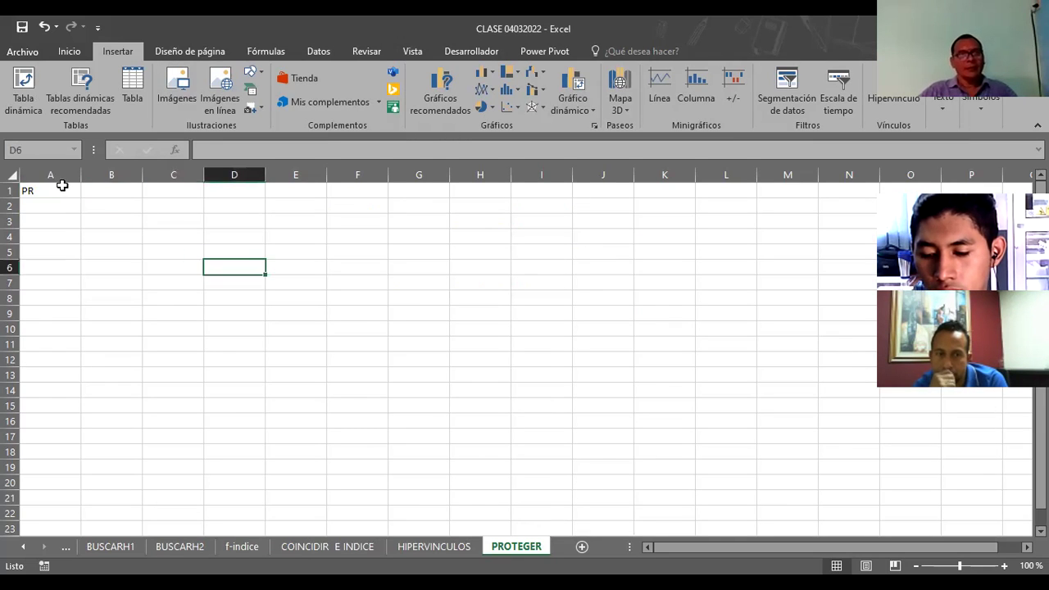
{"action": "left_click", "coordinate": [61, 186]}
{"action": "key", "text": "Delete"}
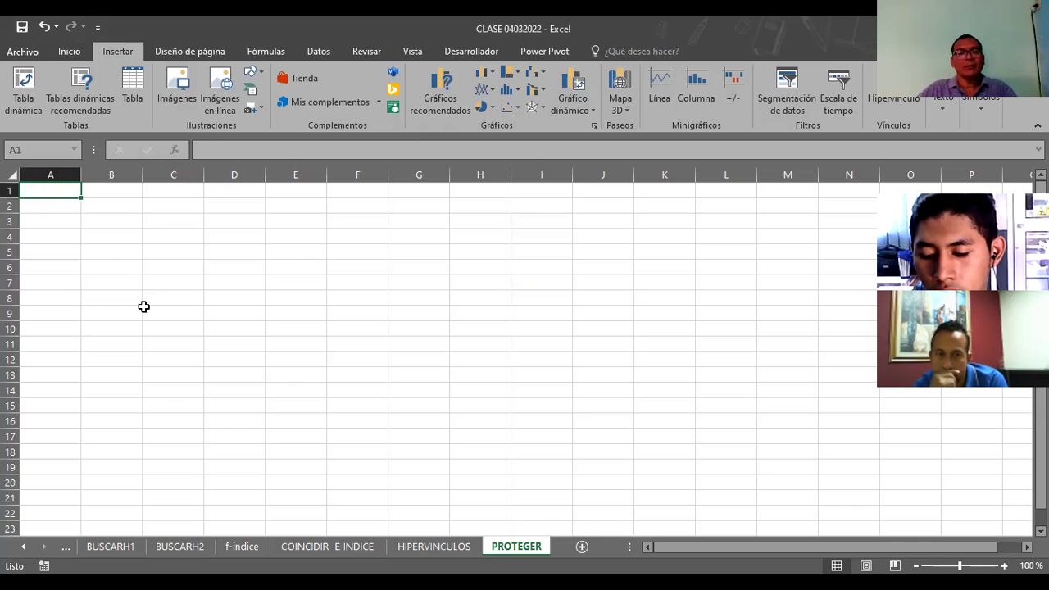
{"action": "left_click", "coordinate": [277, 310]}
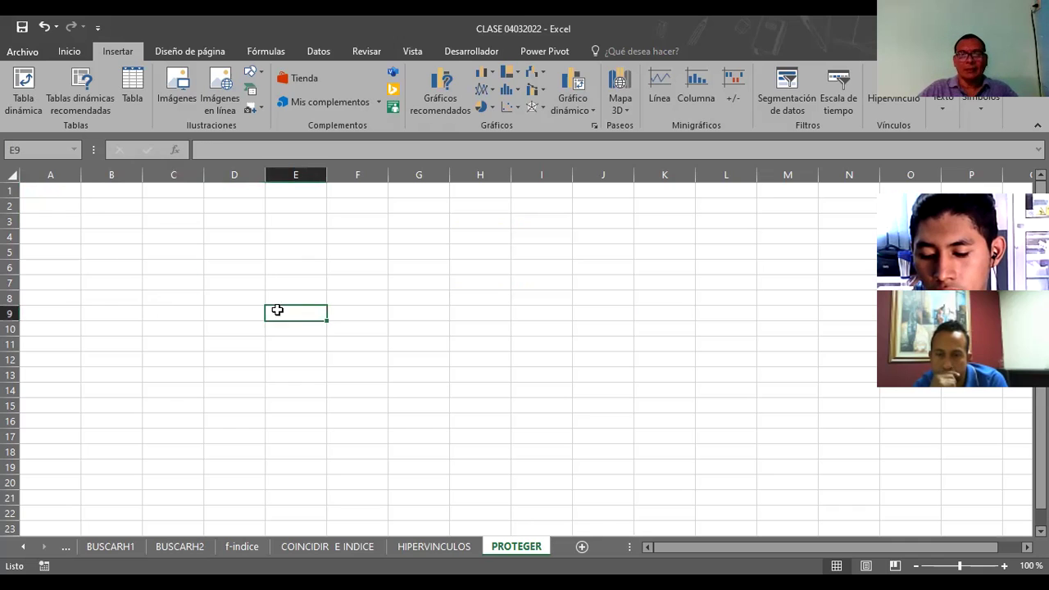
Step: On HIPERVINCULOS, clear the CAMBIADO =HIPERVINCULO formula from D10 without deleting its row
{"action": "left_click", "coordinate": [430, 549]}
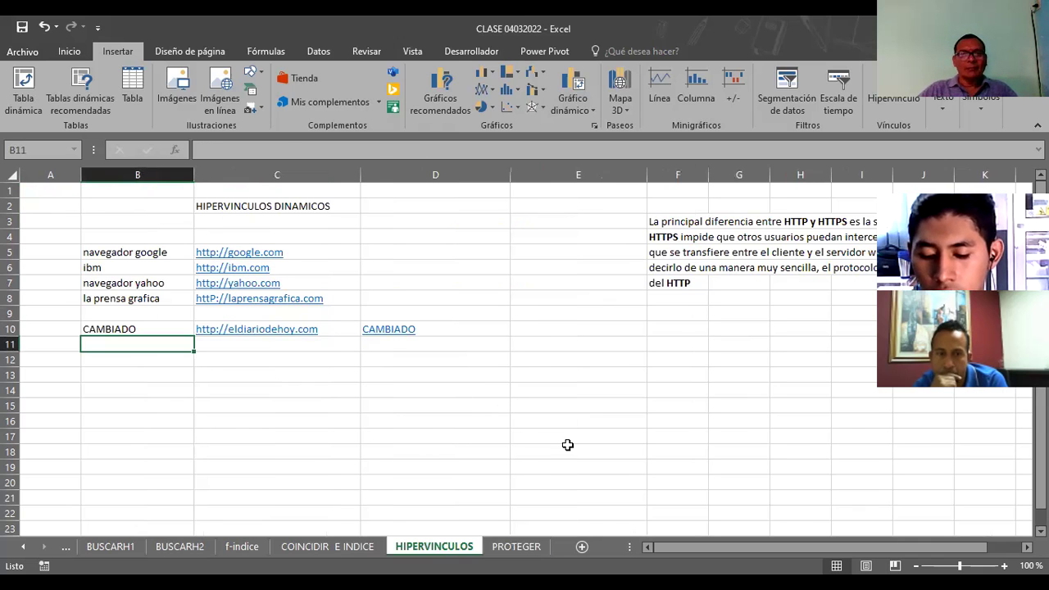
{"action": "left_click", "coordinate": [155, 406]}
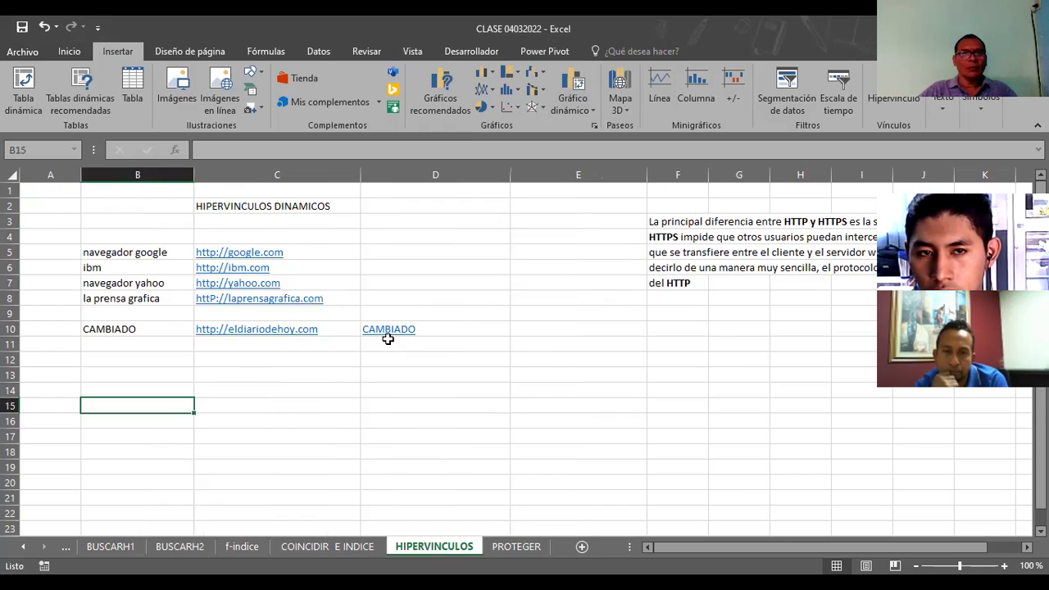
{"action": "left_click_drag", "start_coordinate": [391, 335], "coordinate": [424, 345]}
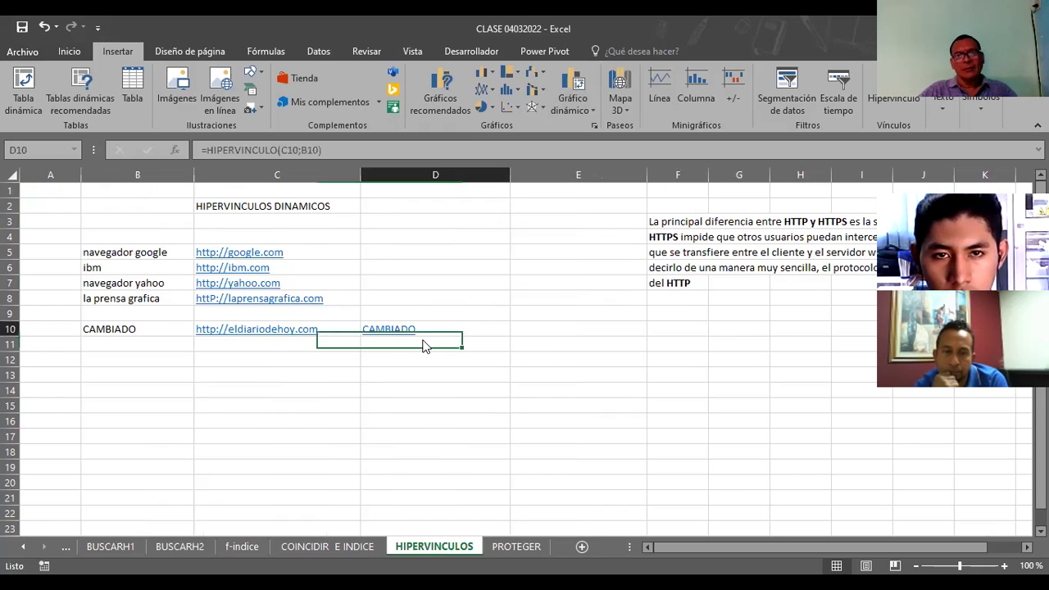
{"action": "right_click", "coordinate": [455, 367]}
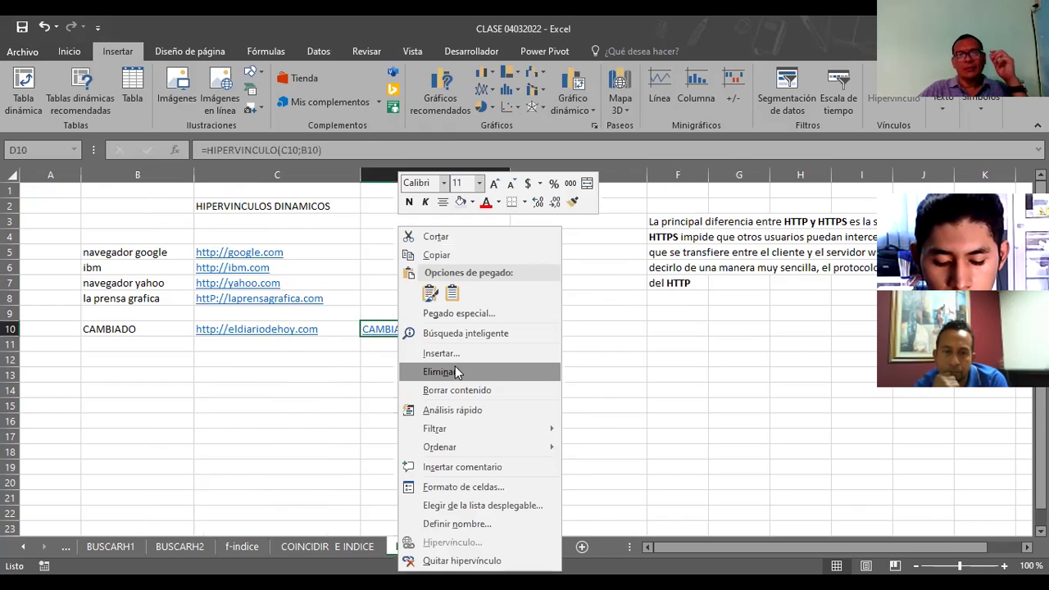
{"action": "left_click", "coordinate": [454, 371]}
{"action": "left_click", "coordinate": [381, 365]}
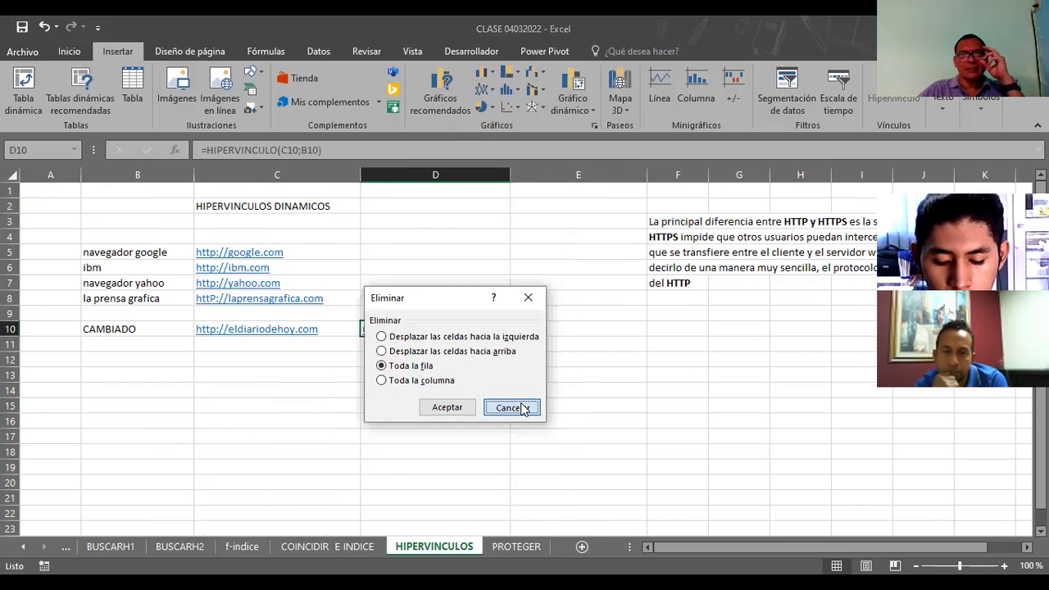
{"action": "left_click", "coordinate": [516, 407]}
{"action": "key", "text": "Delete"}
{"action": "left_click", "coordinate": [412, 278]}
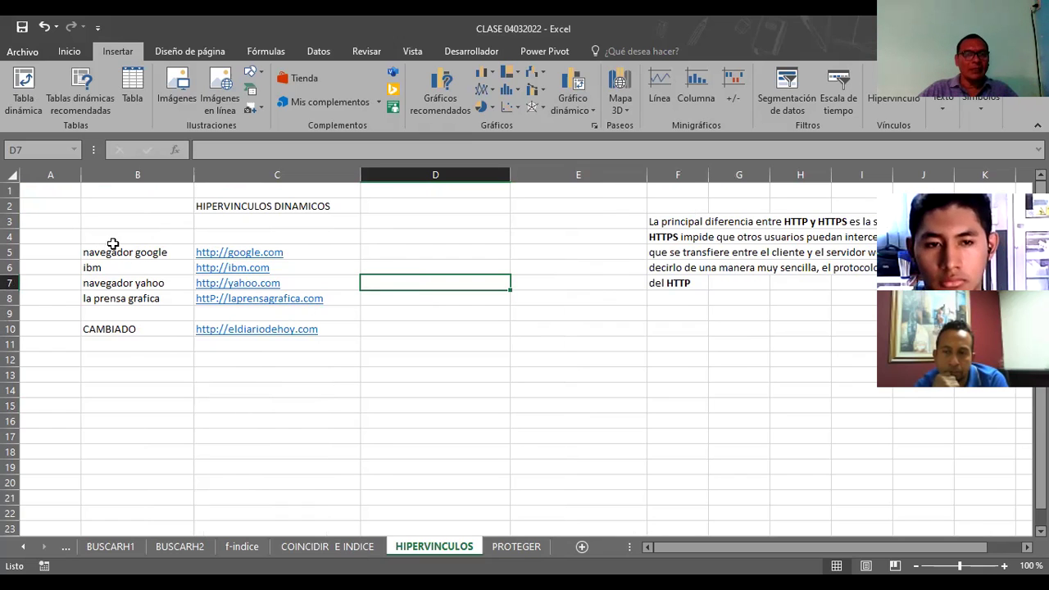
{"action": "left_click_drag", "start_coordinate": [194, 175], "coordinate": [236, 175]}
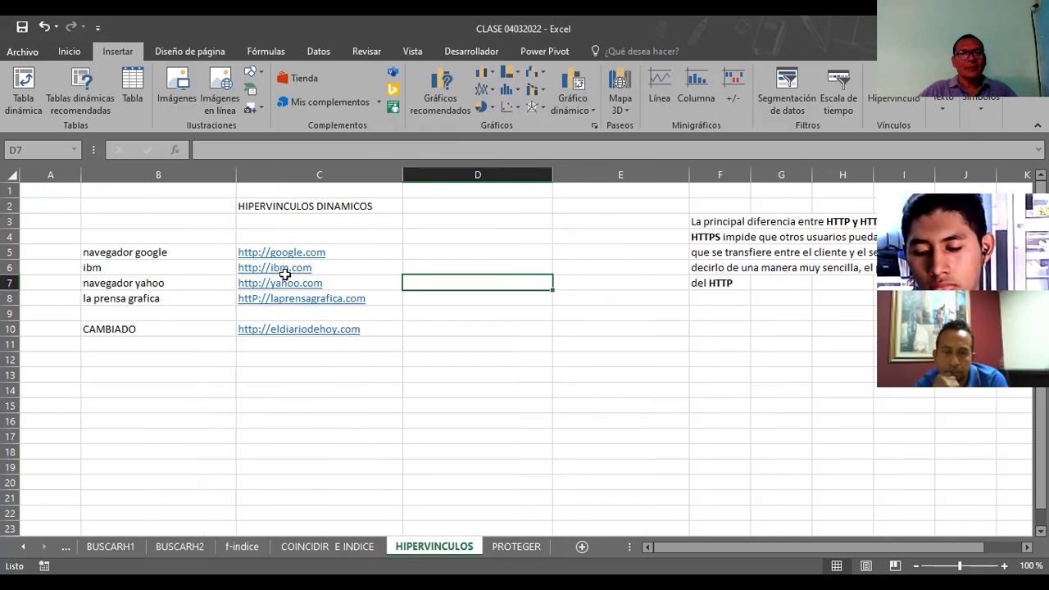
{"action": "left_click", "coordinate": [268, 347]}
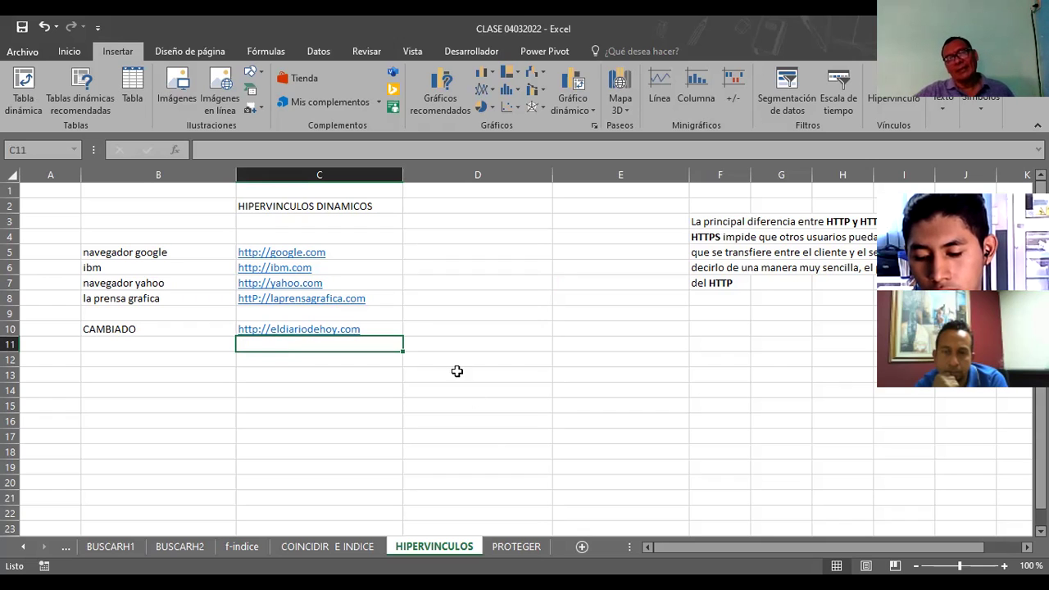
{"action": "left_click", "coordinate": [223, 151]}
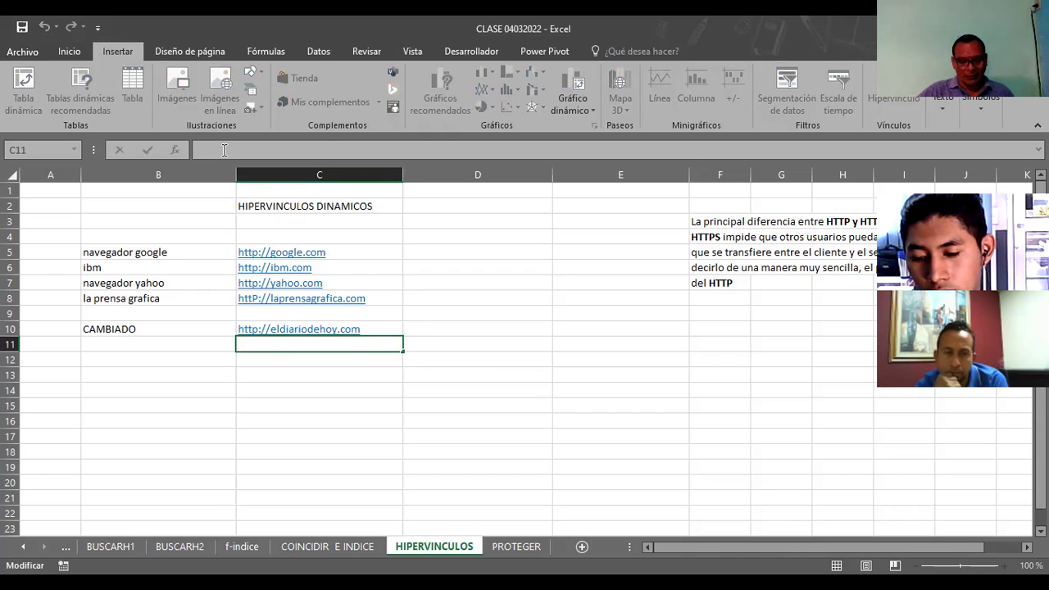
{"action": "type", "text": "lAFORP"}
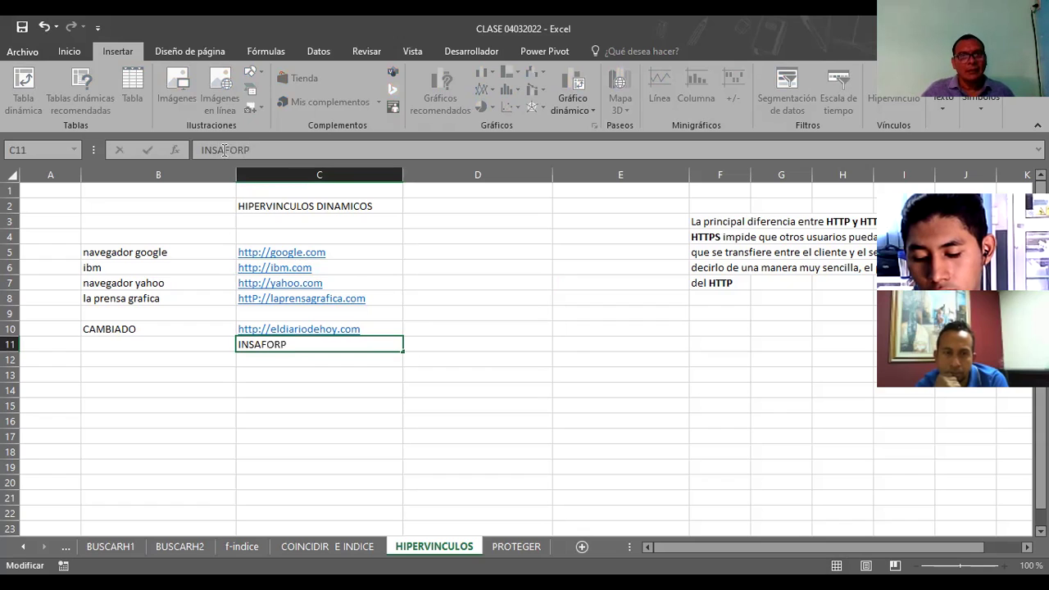
{"action": "key", "text": "Return"}
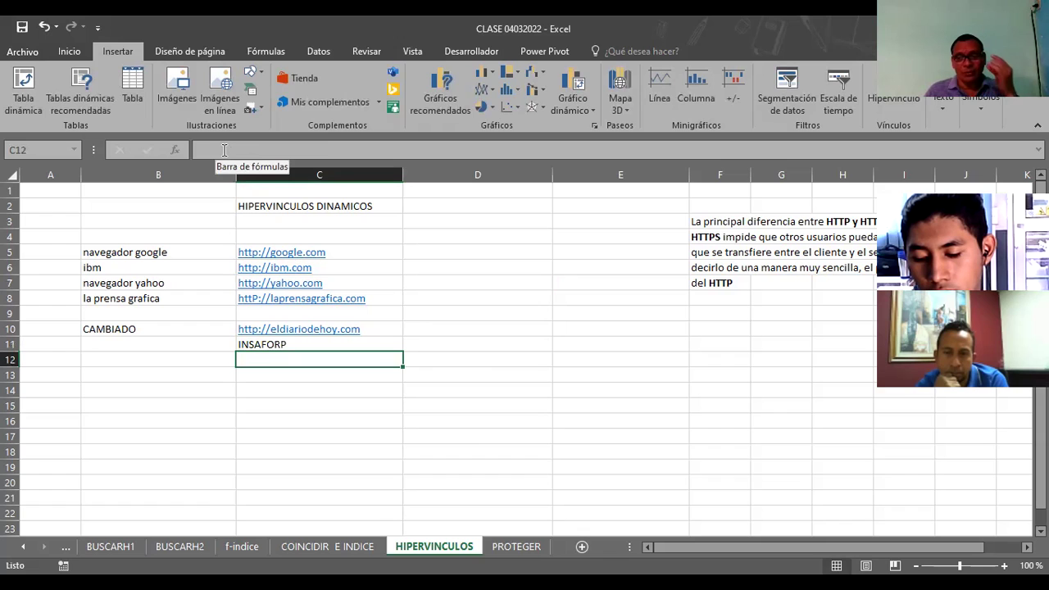
{"action": "left_click", "coordinate": [250, 345]}
{"action": "key", "text": "Delete"}
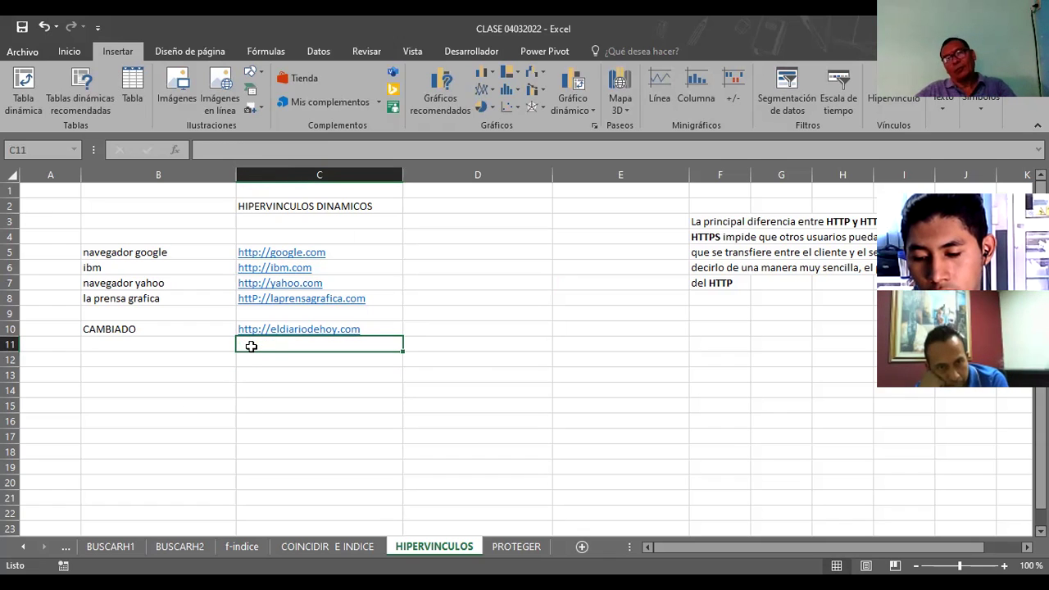
{"action": "left_click", "coordinate": [291, 547]}
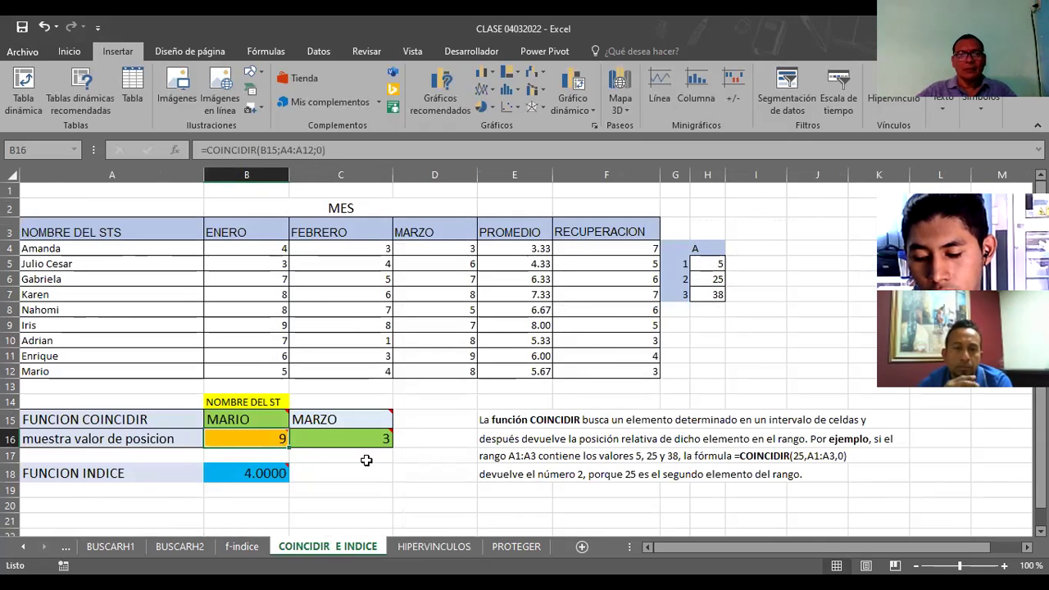
{"action": "scroll", "coordinate": [368, 461], "scroll_direction": "down", "scroll_amount": 2}
{"action": "left_click", "coordinate": [242, 546]}
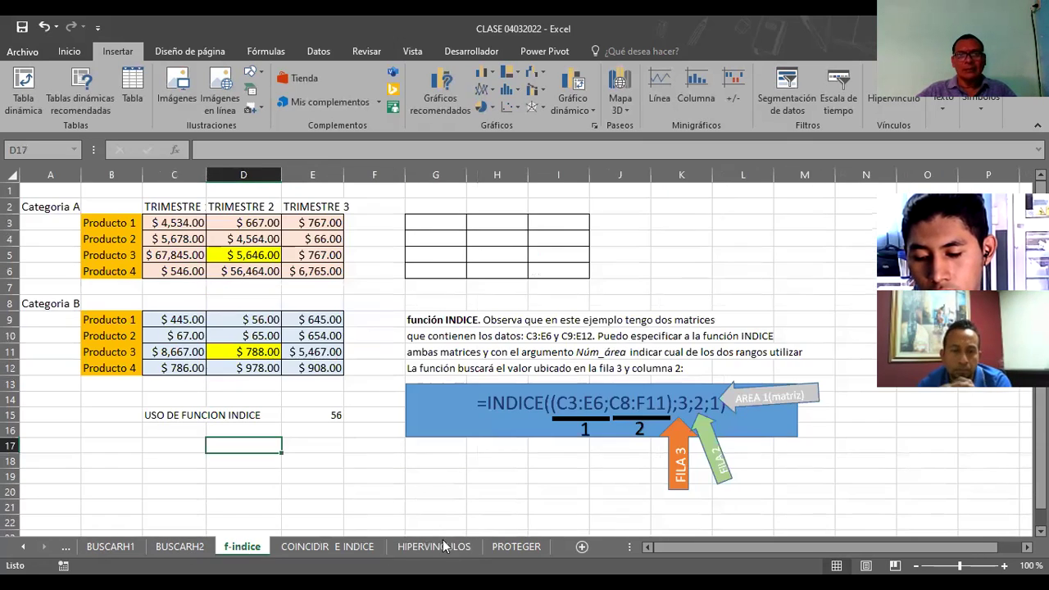
{"action": "left_click", "coordinate": [453, 548]}
{"action": "scroll", "coordinate": [394, 435], "scroll_direction": "down", "scroll_amount": 5}
{"action": "scroll", "coordinate": [368, 440], "scroll_direction": "up", "scroll_amount": 5}
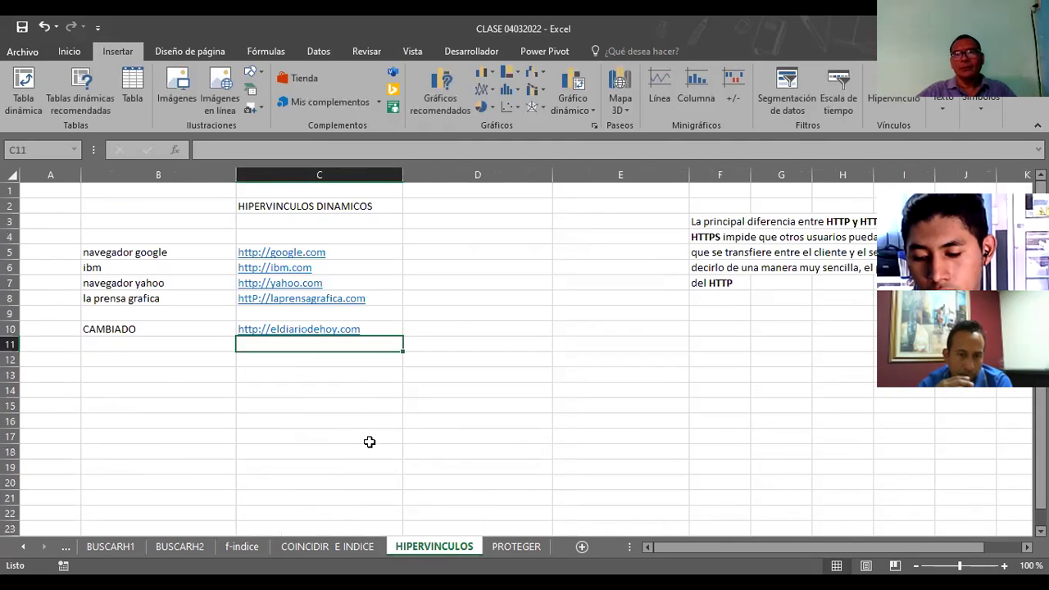
{"action": "left_click", "coordinate": [715, 239]}
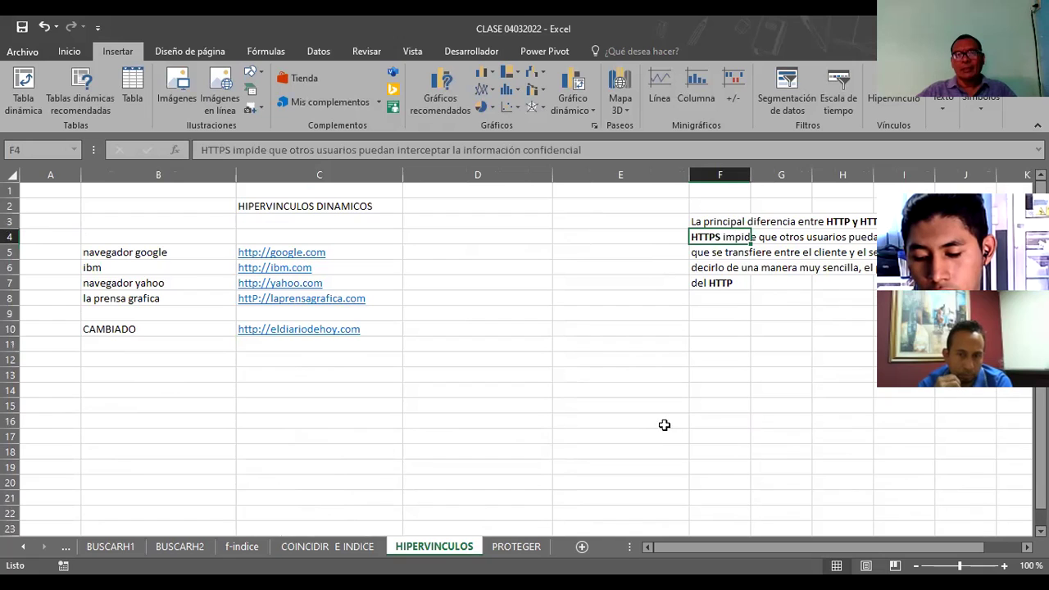
{"action": "left_click_drag", "start_coordinate": [675, 551], "coordinate": [846, 547]}
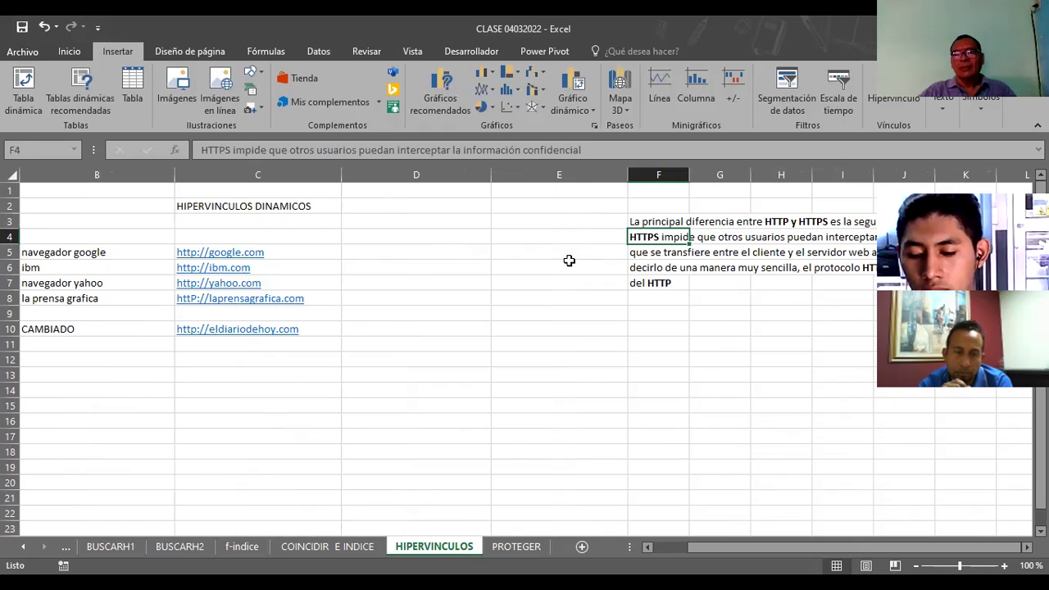
{"action": "left_click", "coordinate": [643, 220]}
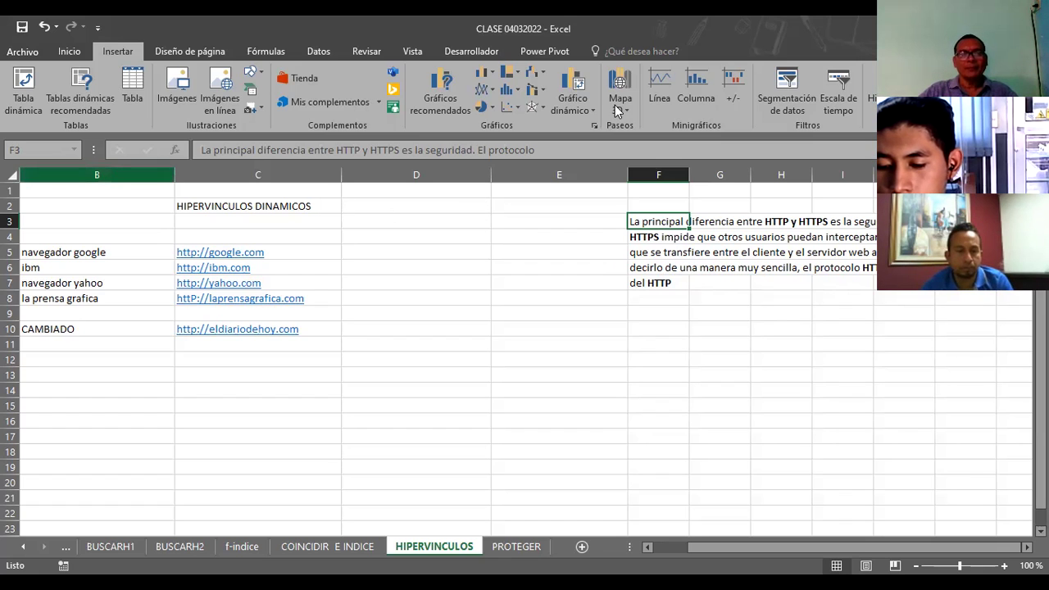
Step: Enter an insaforp.com web address in C11 and correct its protocol letters
{"action": "left_click", "coordinate": [210, 348]}
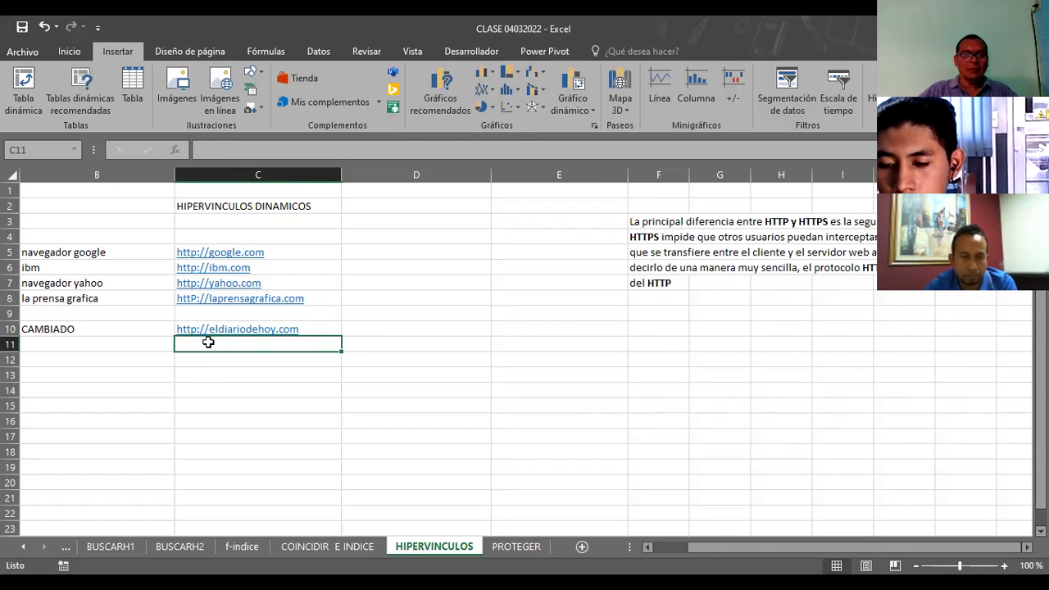
{"action": "left_click", "coordinate": [220, 148]}
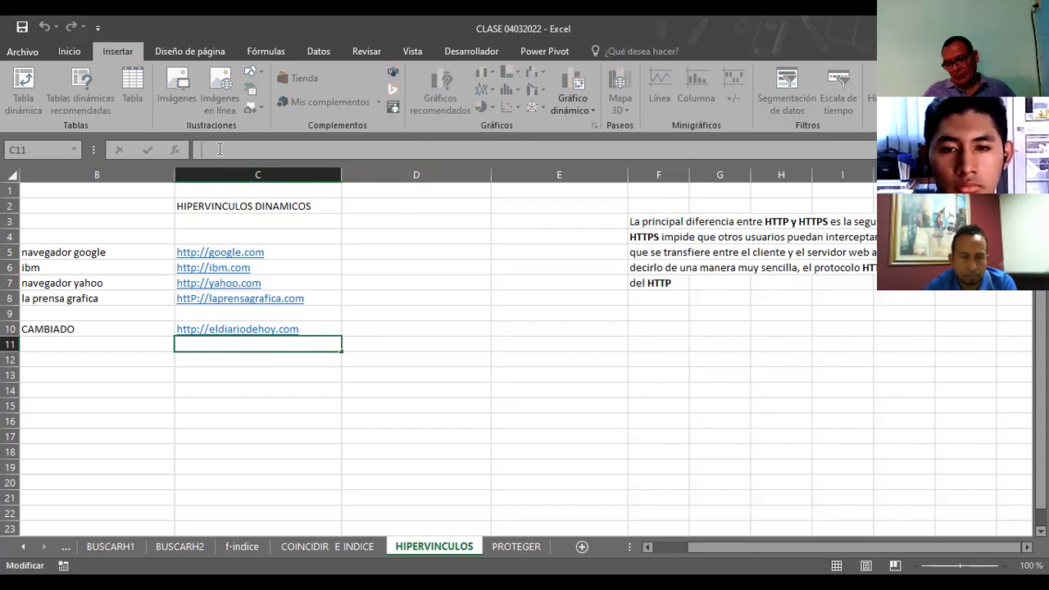
{"action": "type", "text": "http://eldiariodehoy.com"}
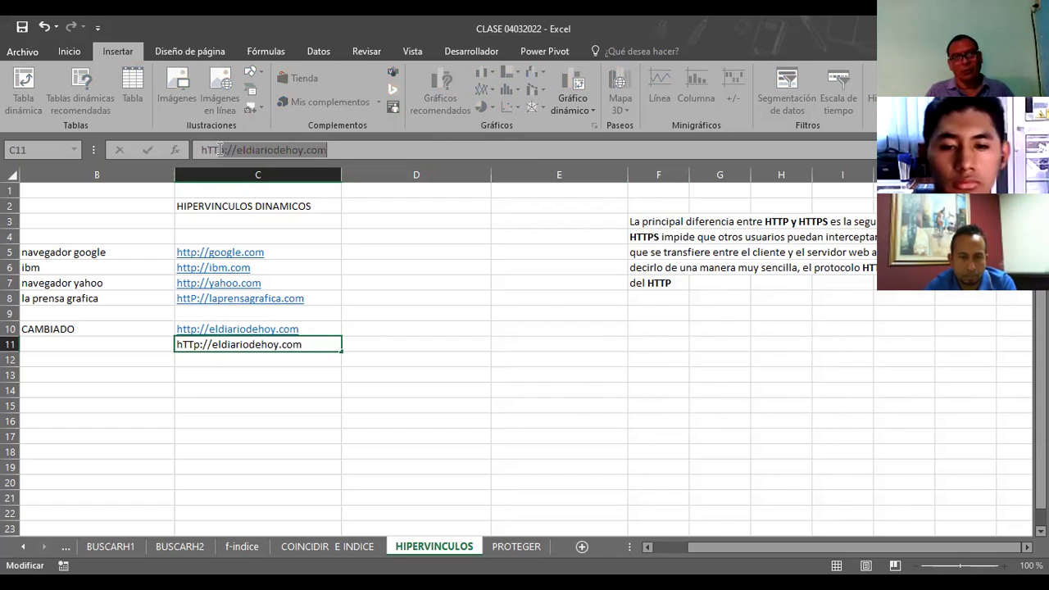
{"action": "type", "text": "hTT"}
{"action": "key", "text": "BackSpace"}
{"action": "type", "text": "ttp:/"}
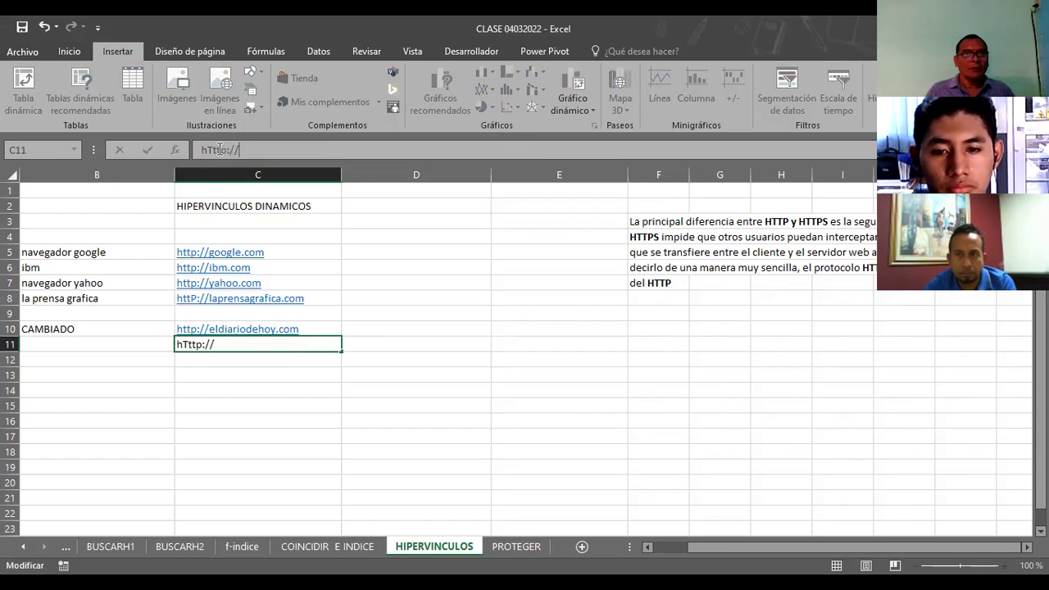
{"action": "type", "text": "/insaforp."}
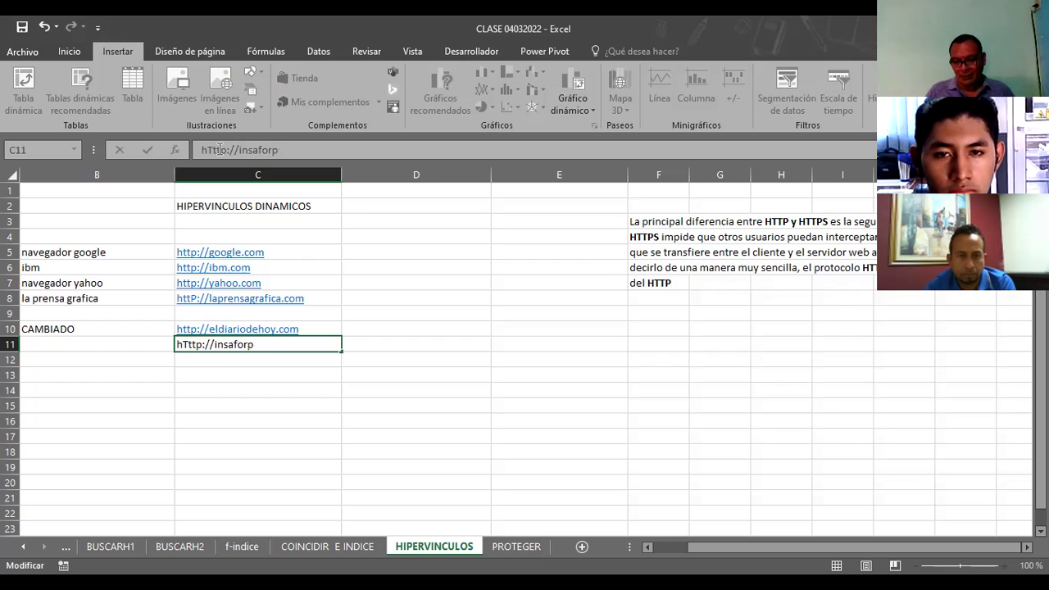
{"action": "type", "text": "com"}
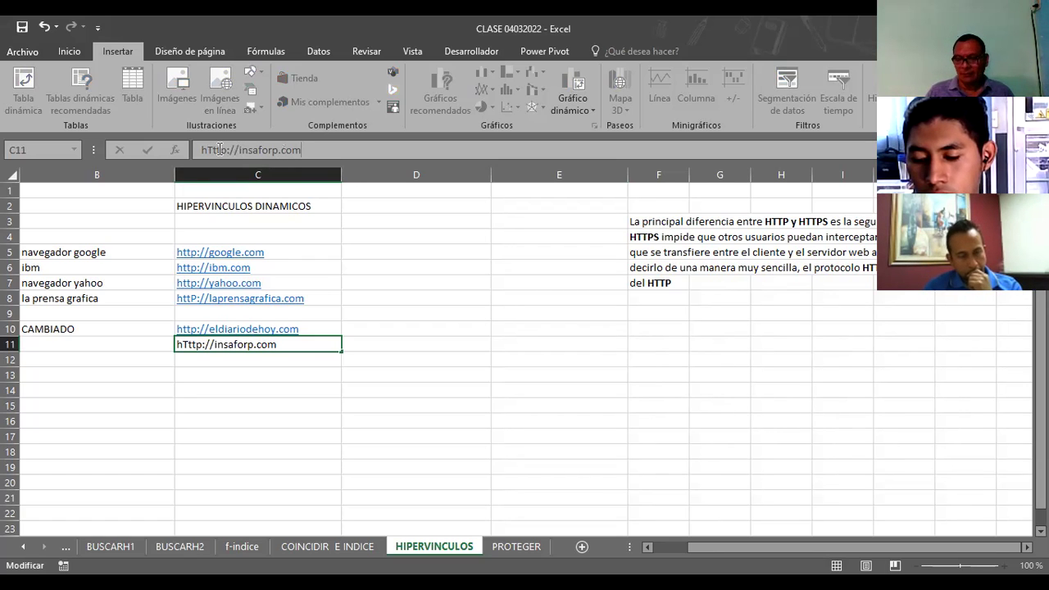
{"action": "key", "text": "Return"}
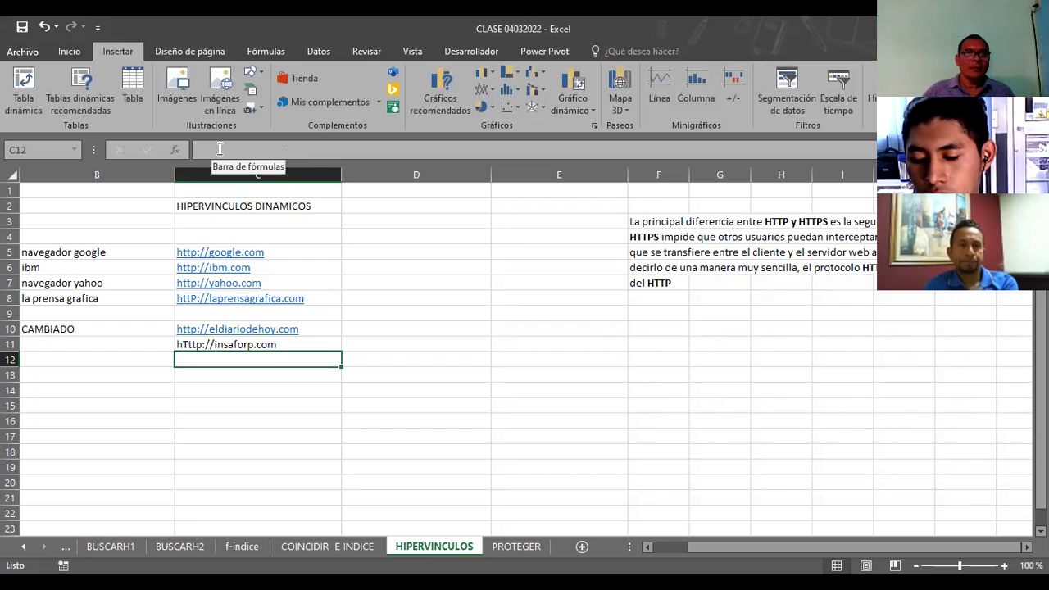
{"action": "left_click", "coordinate": [238, 345]}
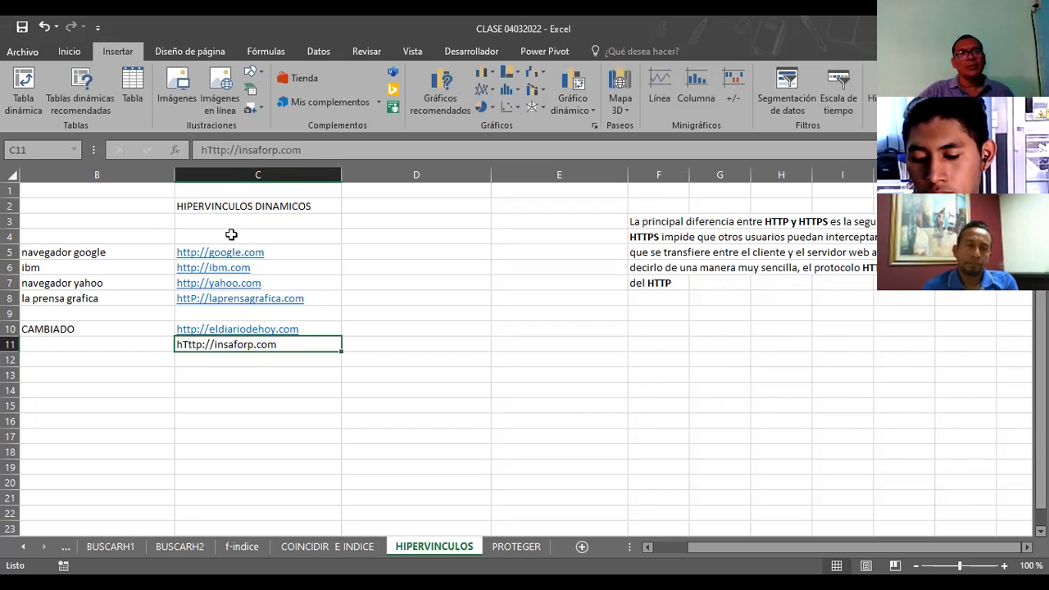
{"action": "left_click", "coordinate": [213, 147]}
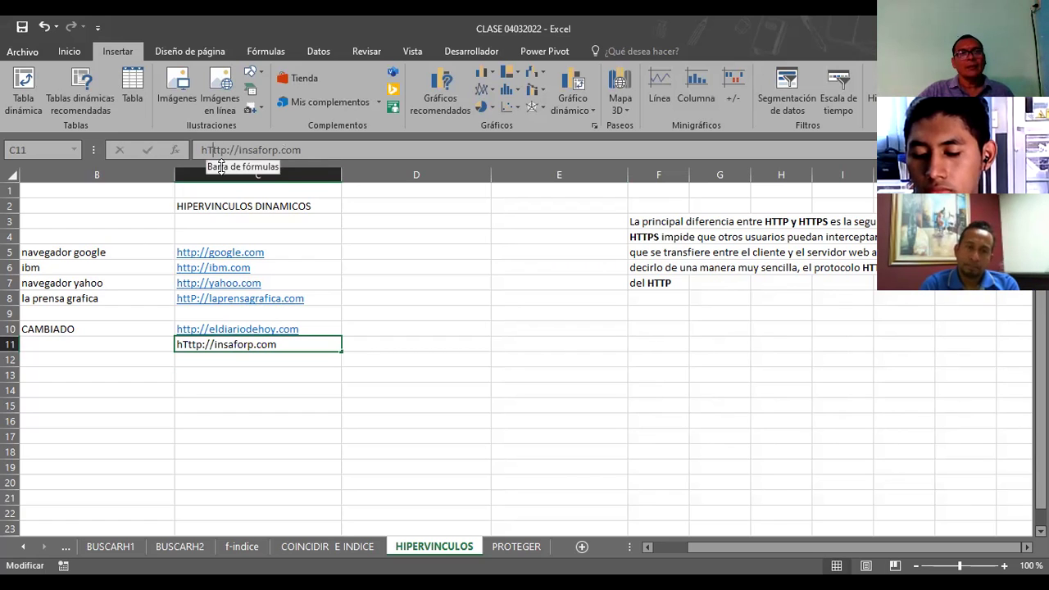
{"action": "key", "text": "BackSpace"}
{"action": "type", "text": "t"}
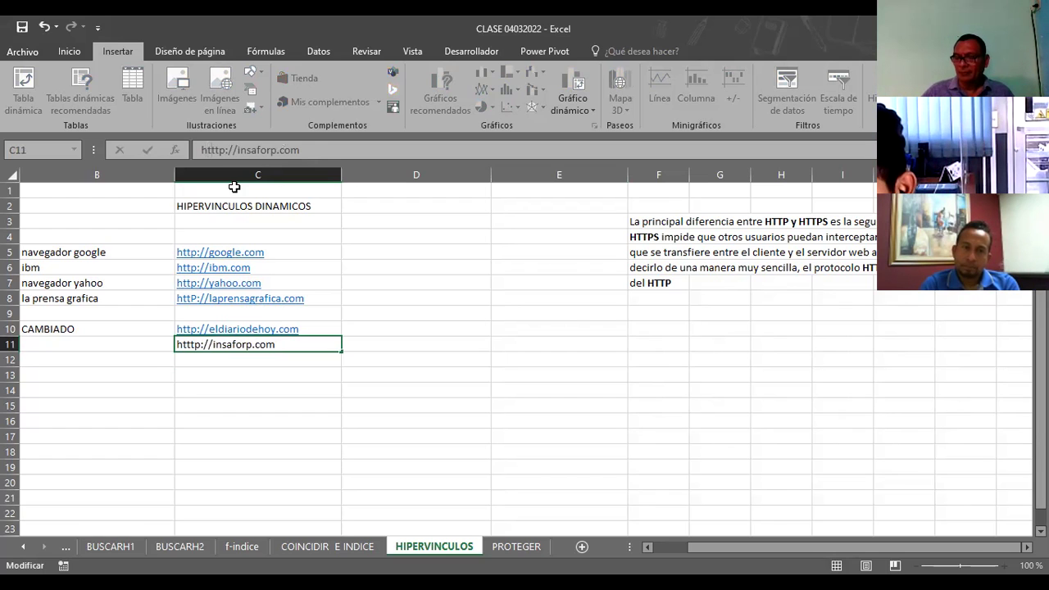
{"action": "key", "text": "Return"}
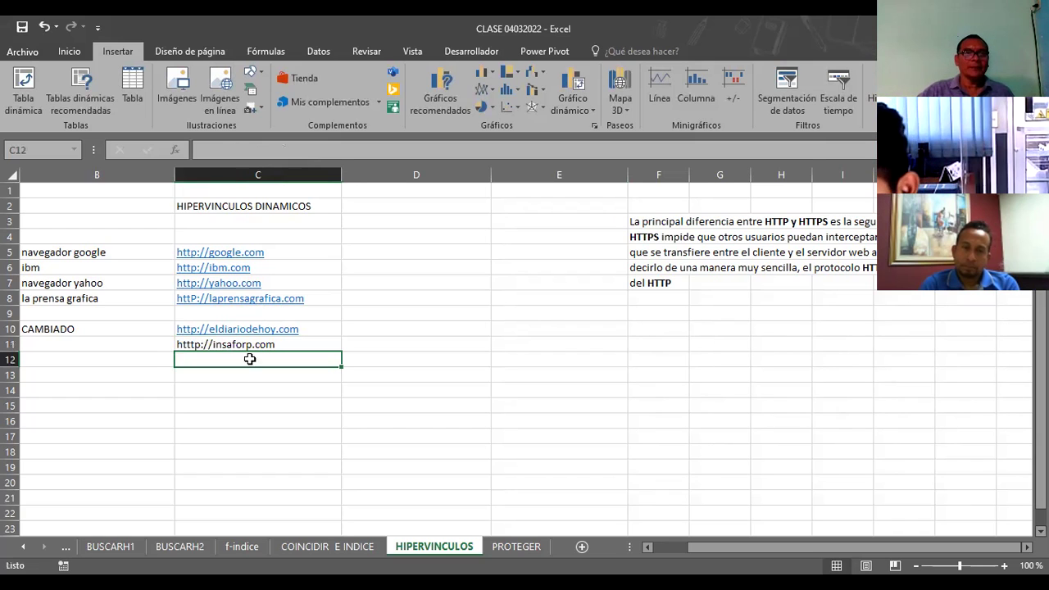
{"action": "left_click", "coordinate": [241, 152]}
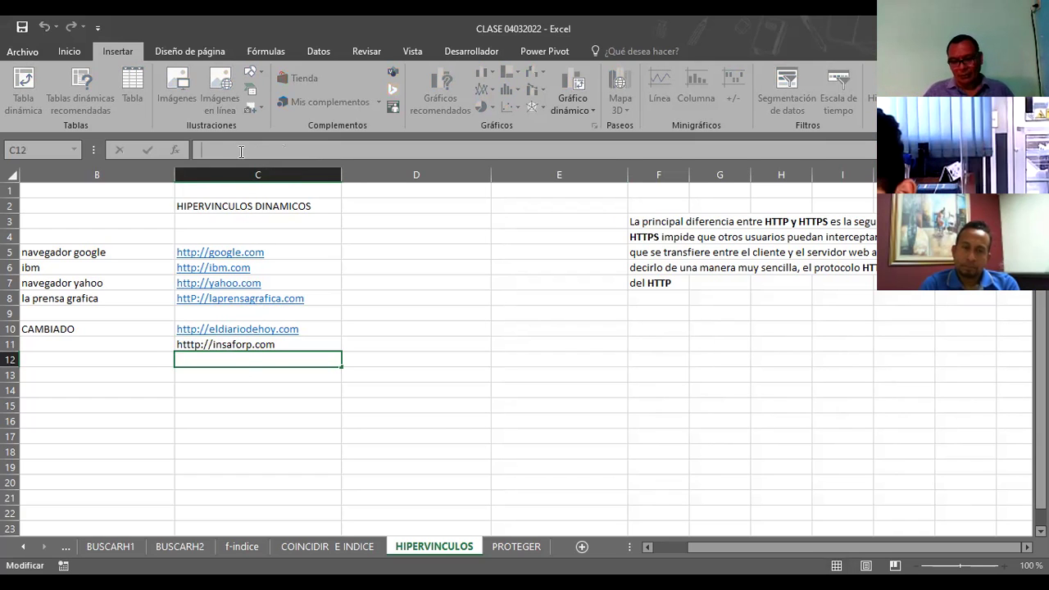
{"action": "type", "text": "http://insaforp.com"}
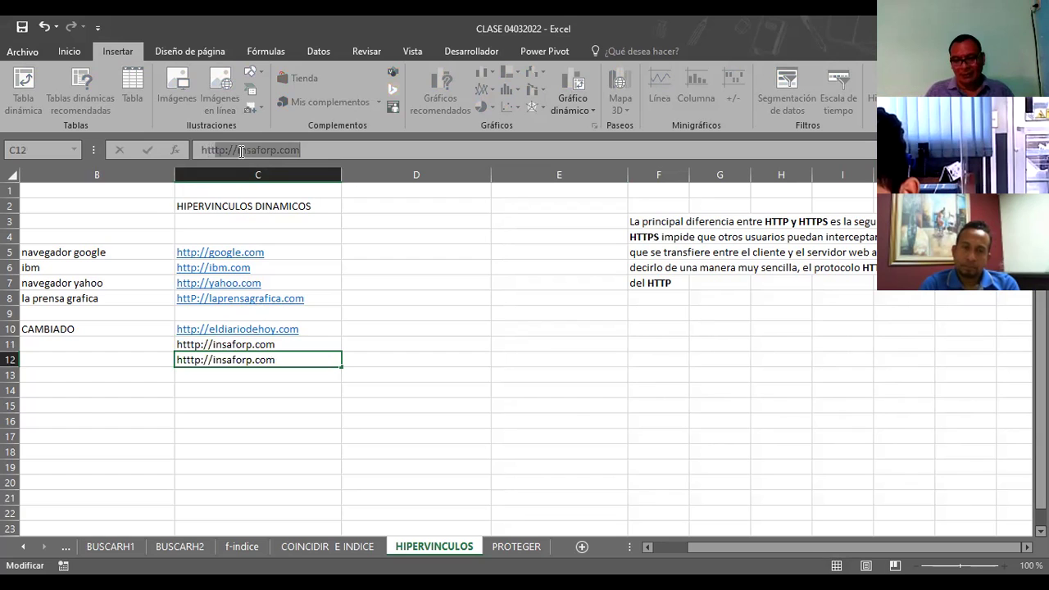
{"action": "key", "text": "BackSpace"}
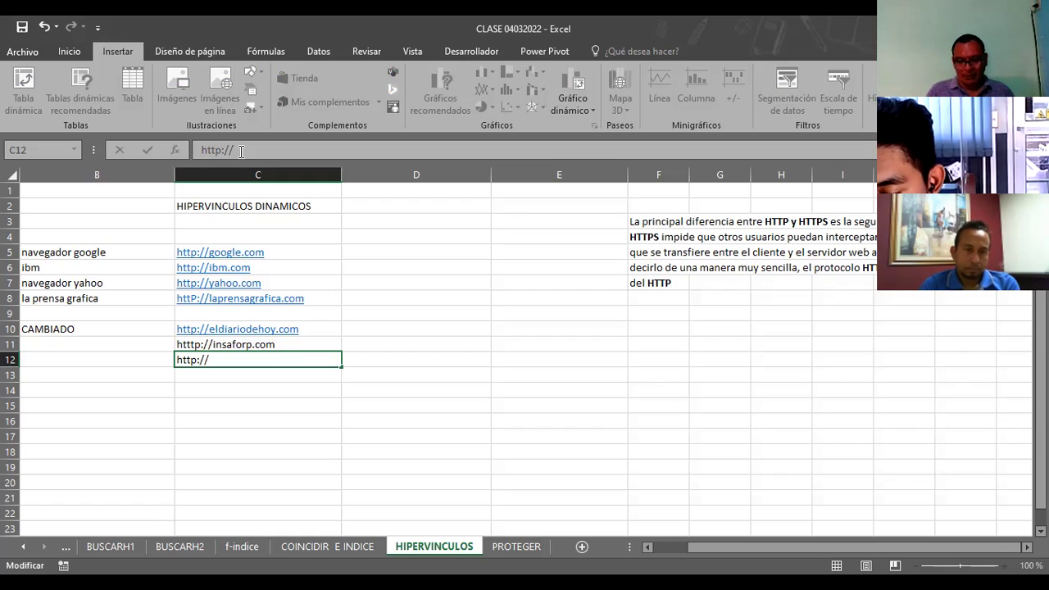
{"action": "type", "text": "fif"}
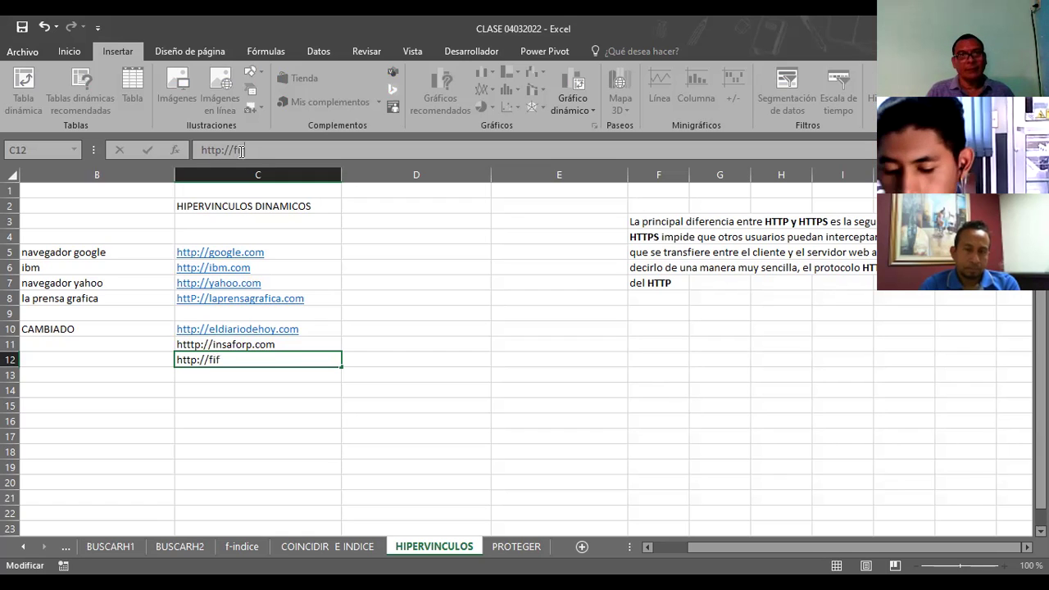
{"action": "type", "text": "a.com"}
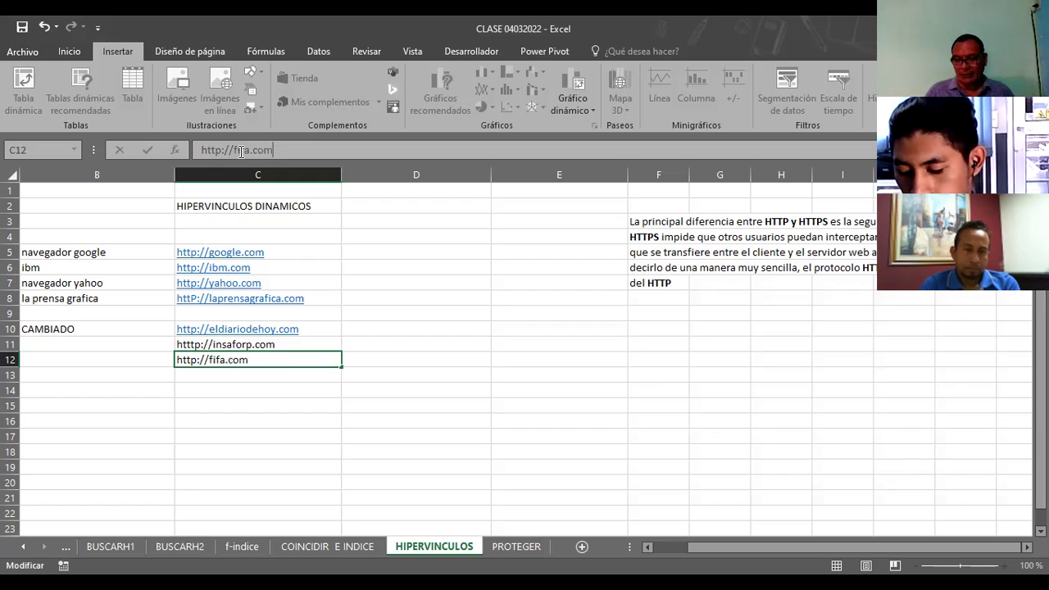
{"action": "key", "text": "Return"}
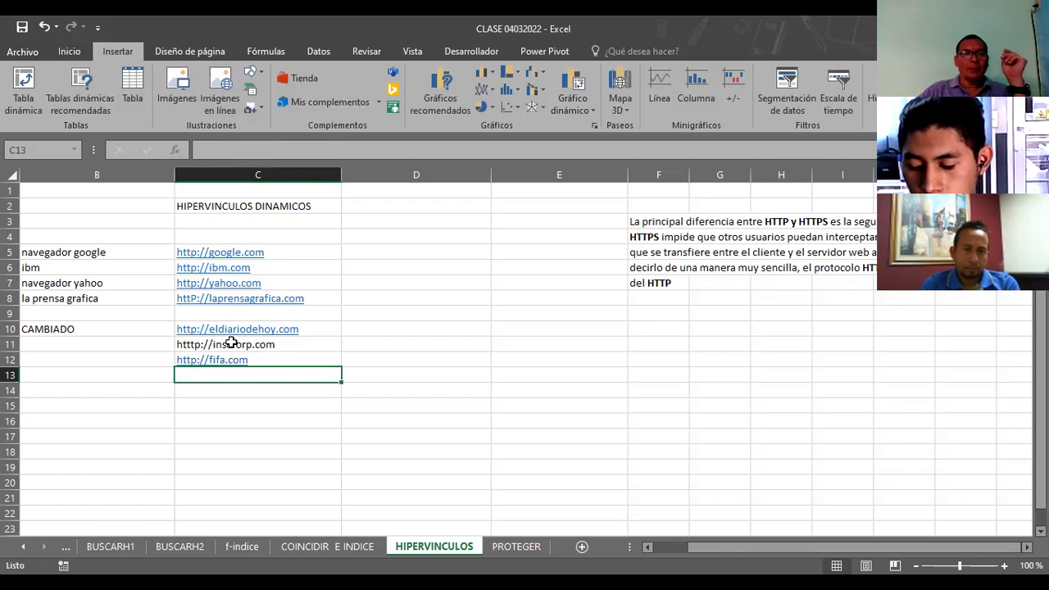
Step: Begin making C11's address a hyperlink, then cancel so it stays plain text
{"action": "left_click", "coordinate": [231, 342]}
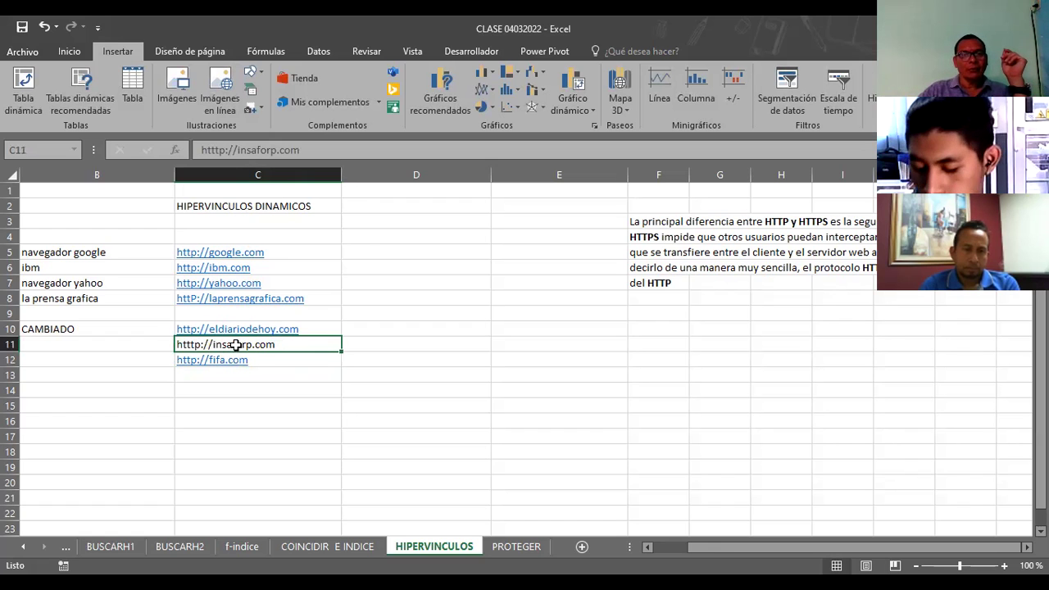
{"action": "right_click", "coordinate": [267, 341]}
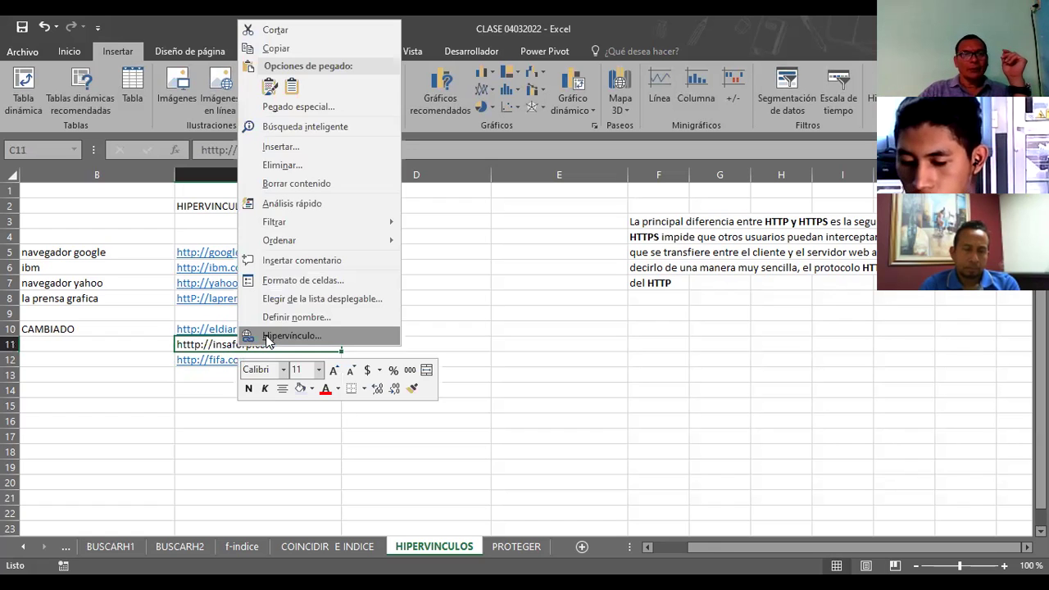
{"action": "left_click", "coordinate": [278, 336]}
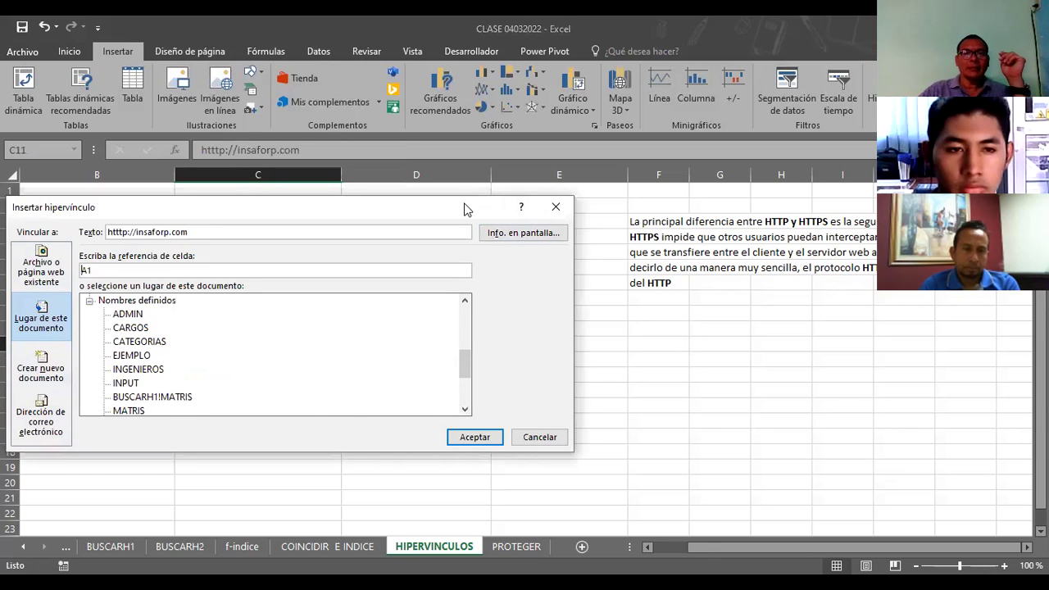
{"action": "left_click_drag", "start_coordinate": [463, 210], "coordinate": [339, 197]}
{"action": "left_click", "coordinate": [430, 197]}
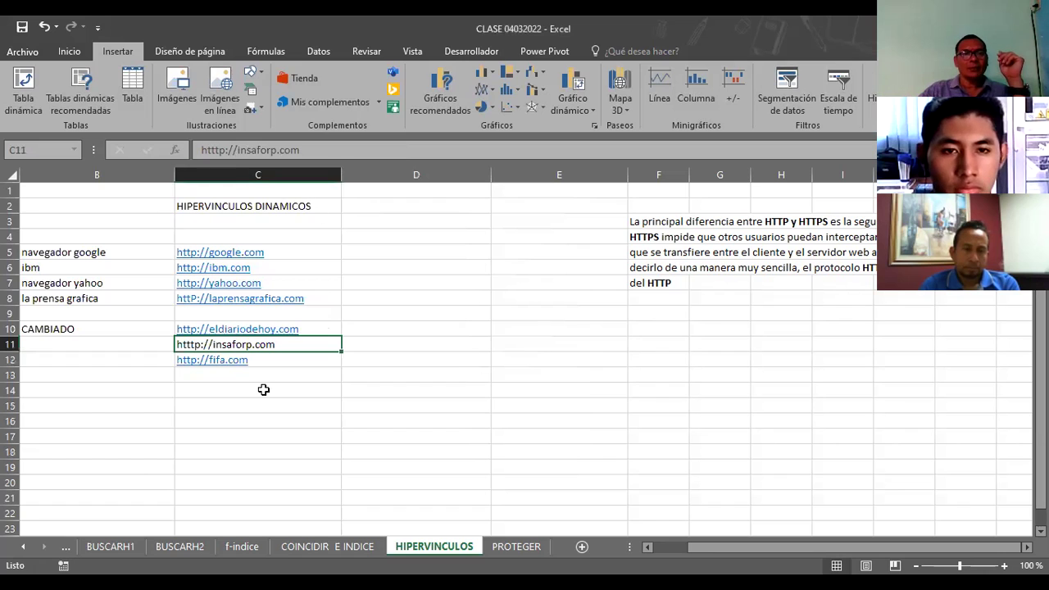
{"action": "left_click", "coordinate": [237, 376]}
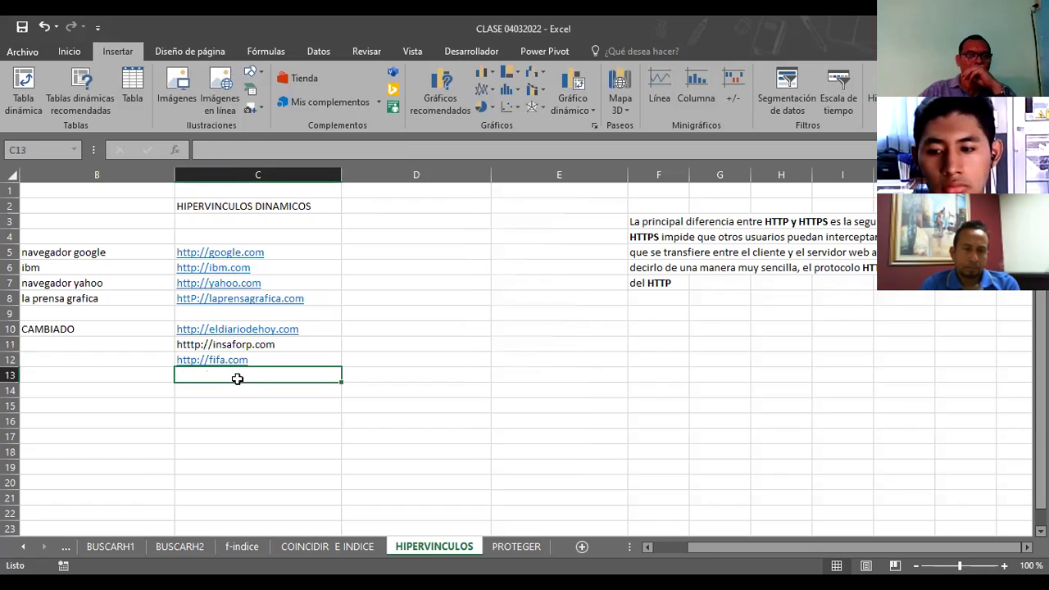
{"action": "left_click", "coordinate": [234, 145]}
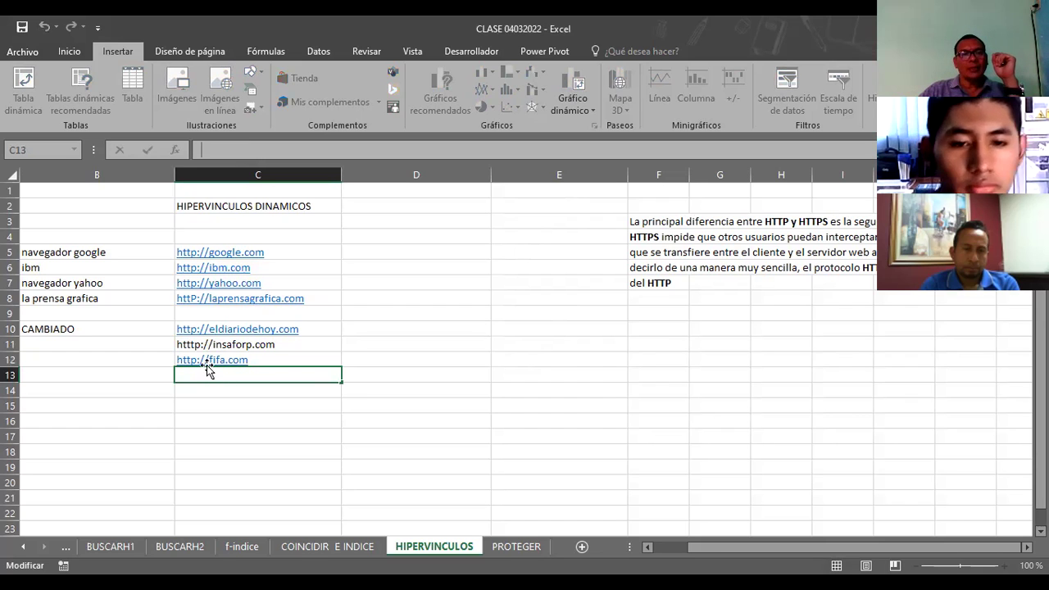
{"action": "left_click", "coordinate": [212, 360]}
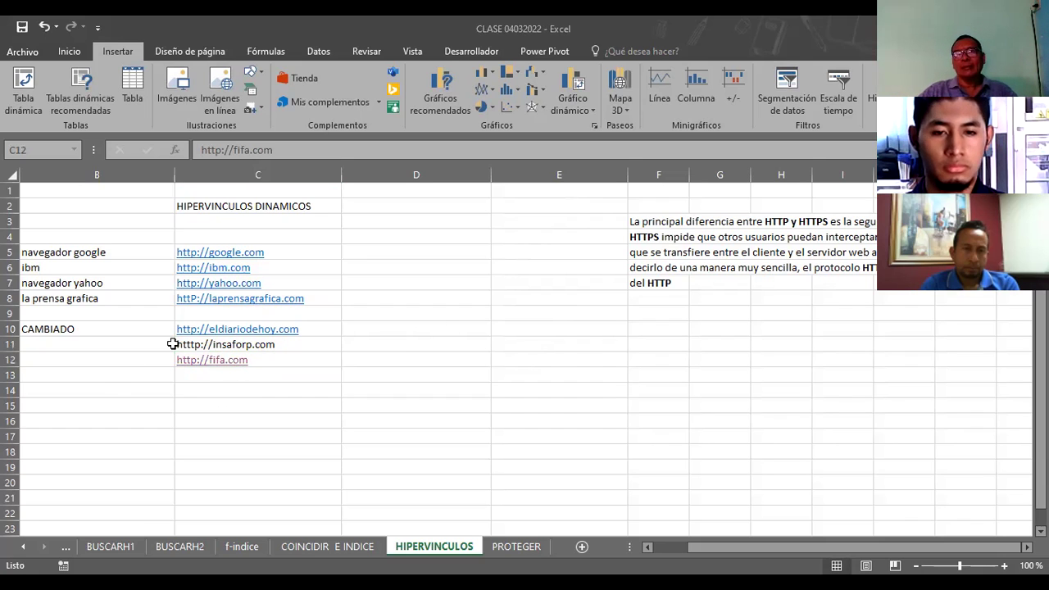
{"action": "left_click", "coordinate": [254, 358]}
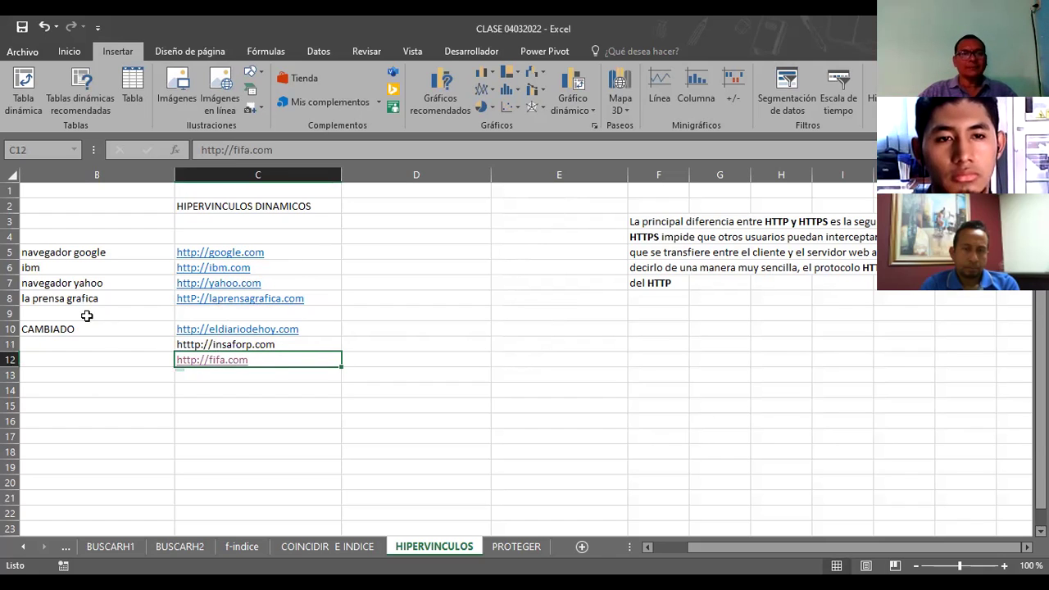
Step: Relabel B10, B12, B8 and B7 as EL DIARIO DE HOY, LA FIFA, LA PRENSA GRAFICA and YAHOO
{"action": "left_click", "coordinate": [56, 329]}
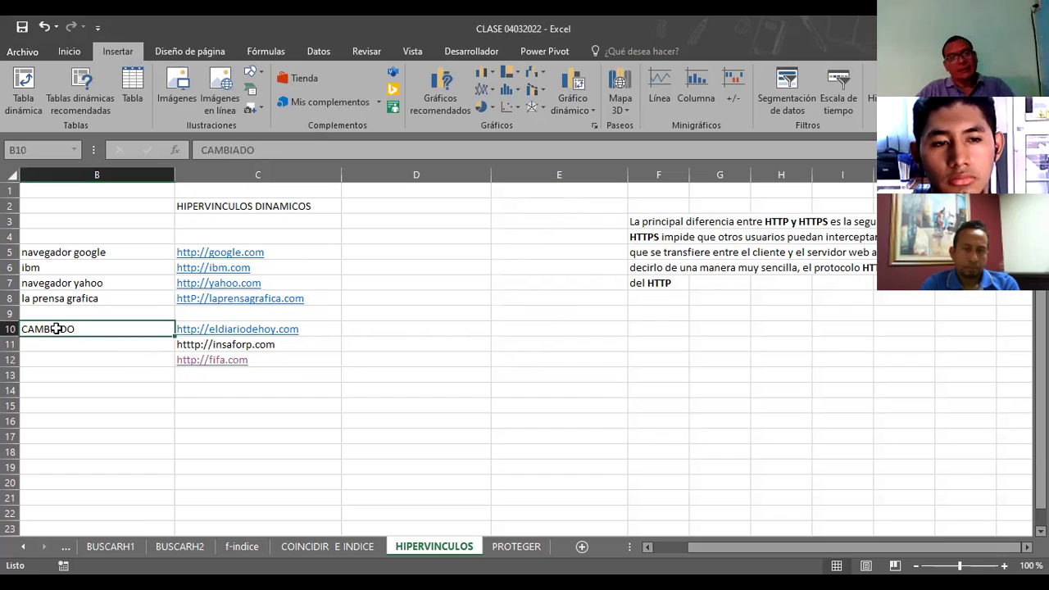
{"action": "key", "text": "Delete"}
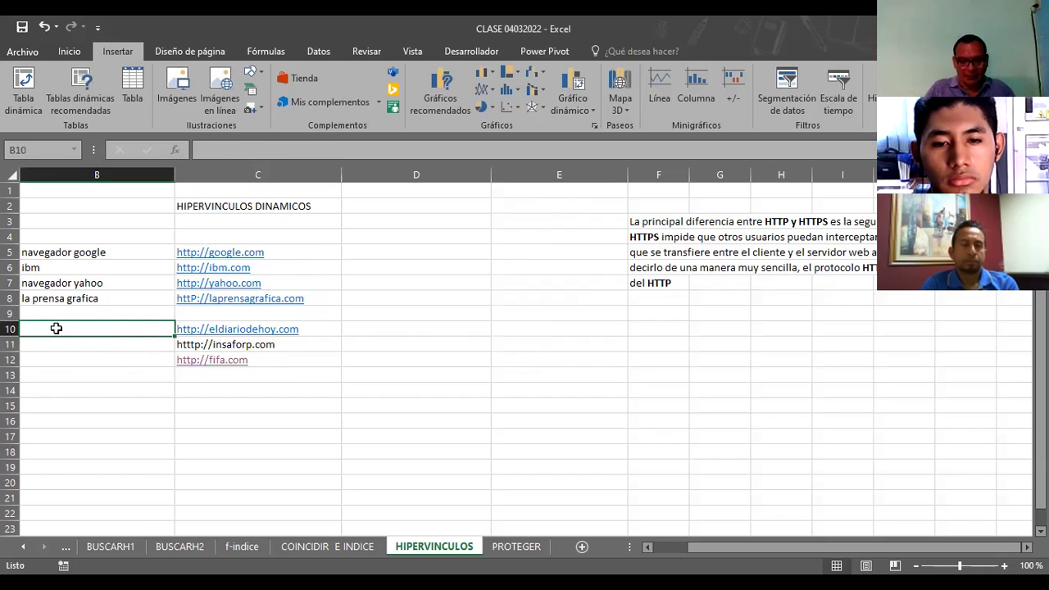
{"action": "type", "text": "EL DIARIO DE HO"}
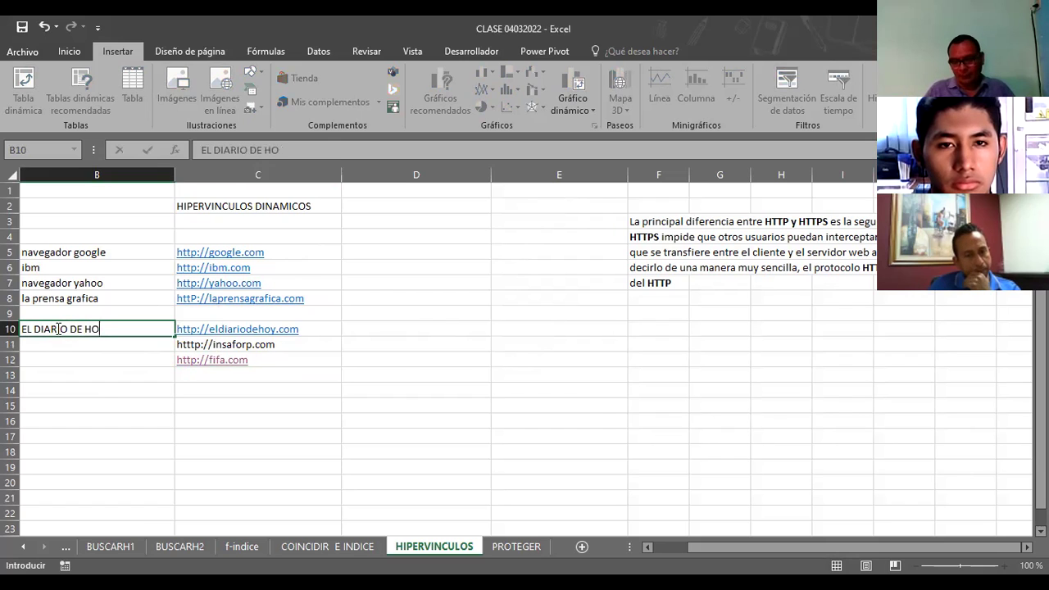
{"action": "type", "text": "Y"}
{"action": "key", "text": "Return"}
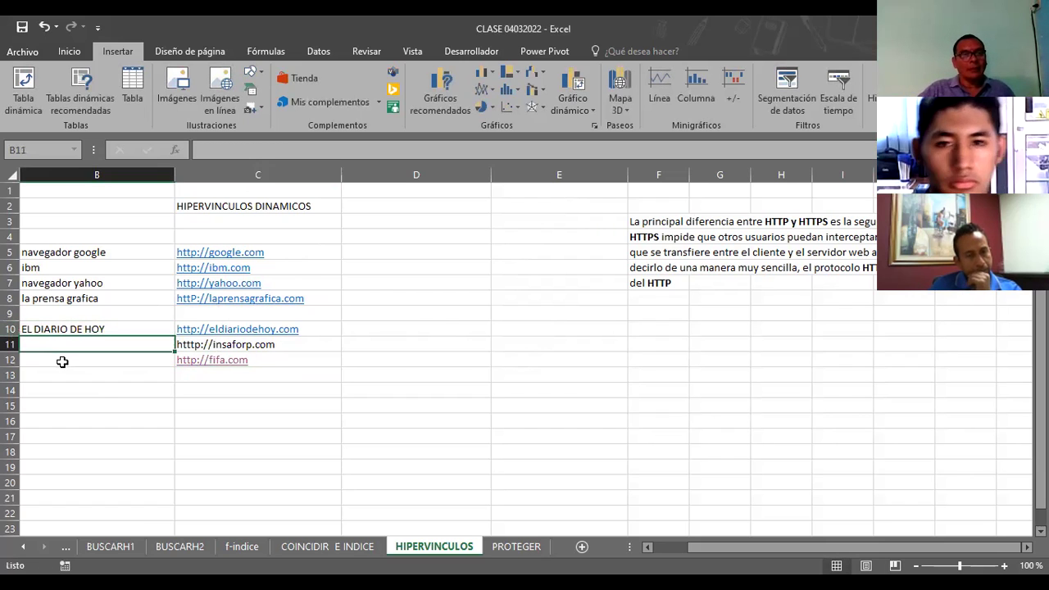
{"action": "left_click", "coordinate": [62, 360]}
{"action": "type", "text": "LA FIFA"}
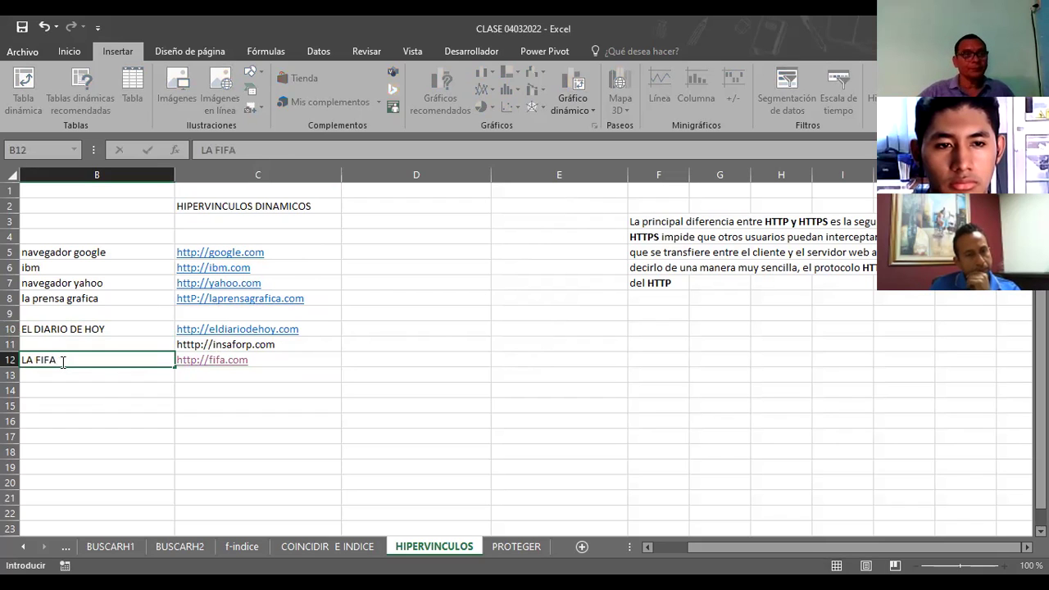
{"action": "left_click", "coordinate": [55, 296]}
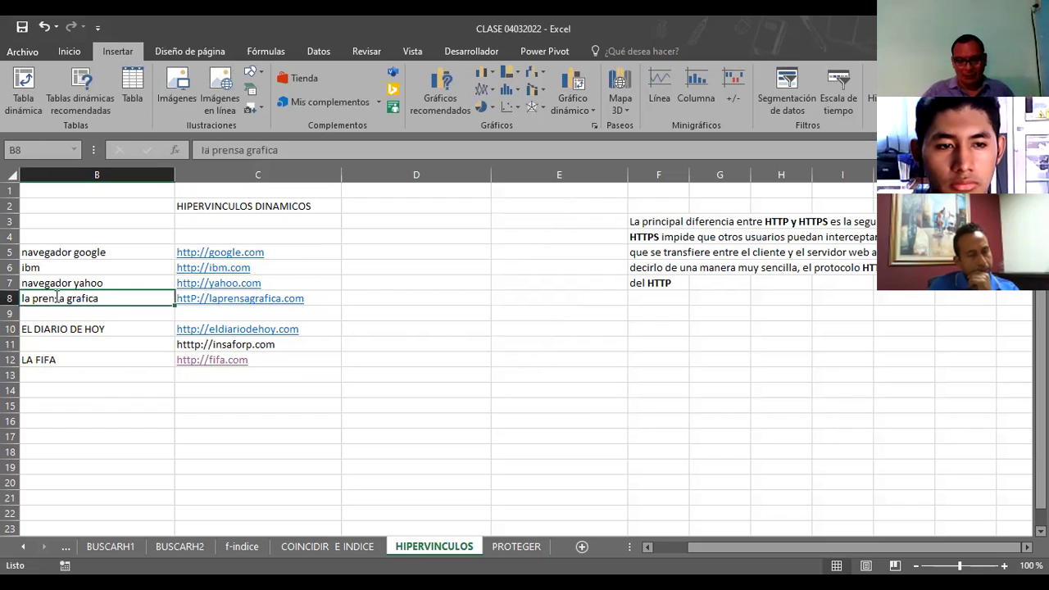
{"action": "type", "text": "LA PRENSA GRAFICA"}
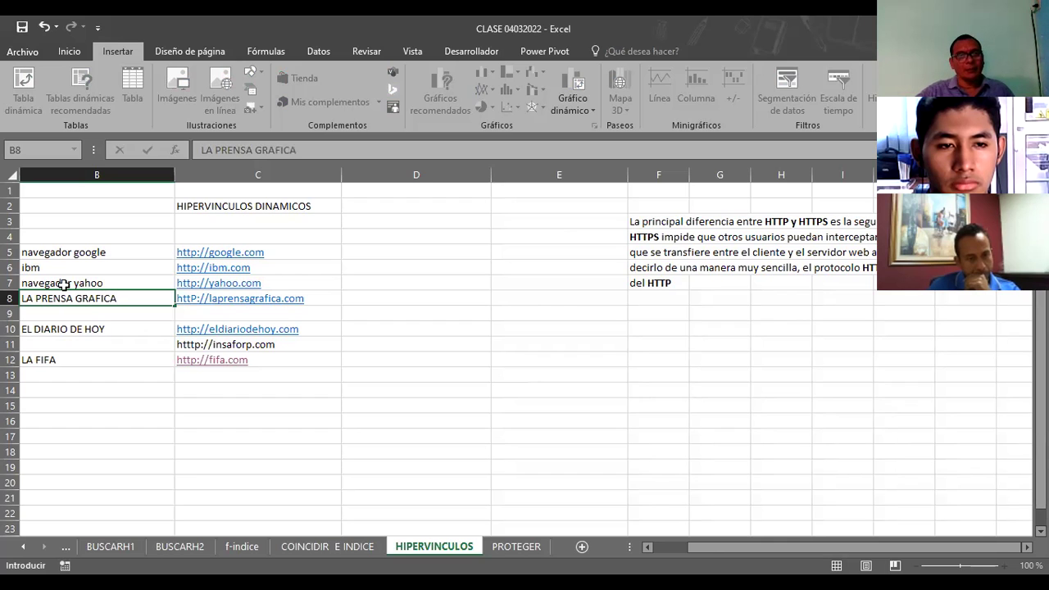
{"action": "left_click", "coordinate": [64, 284]}
{"action": "type", "text": "YAHOO"}
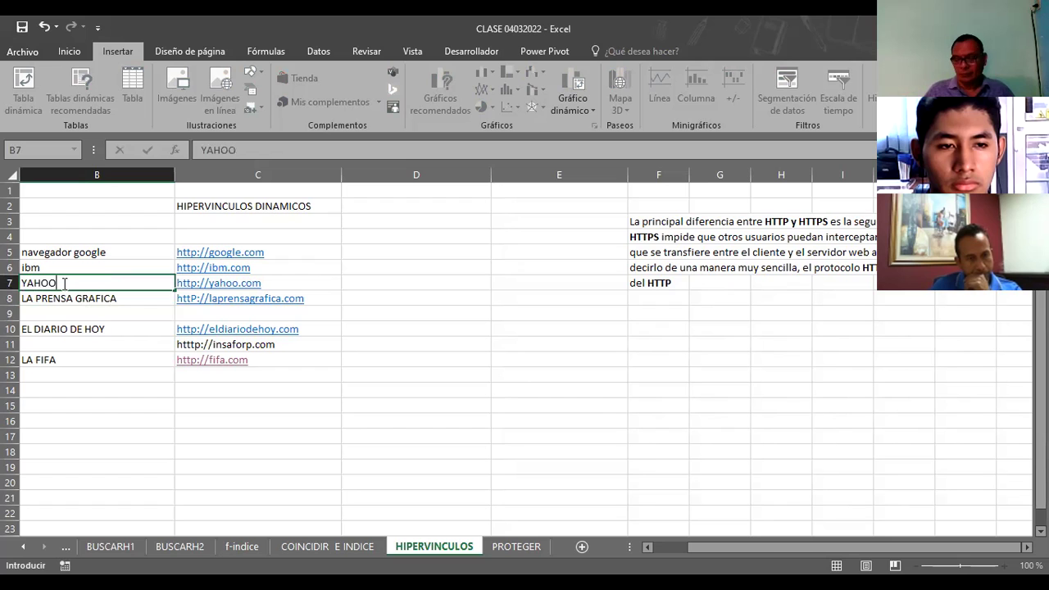
{"action": "key", "text": "Return"}
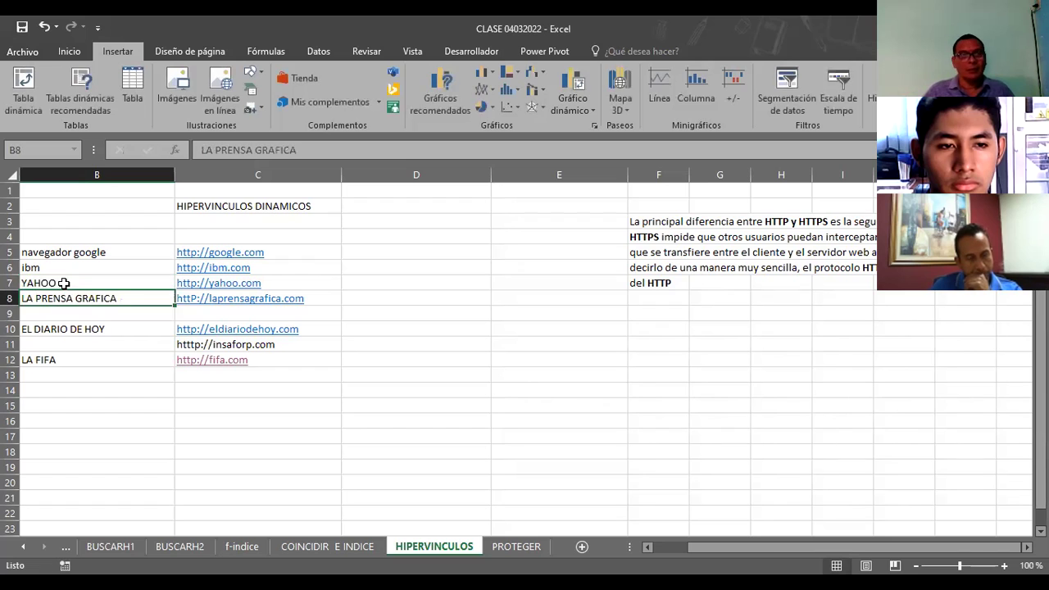
Step: Relabel B6 as IBM and replace 'navegador google' in B5 with GOOGLE
{"action": "left_click", "coordinate": [35, 269]}
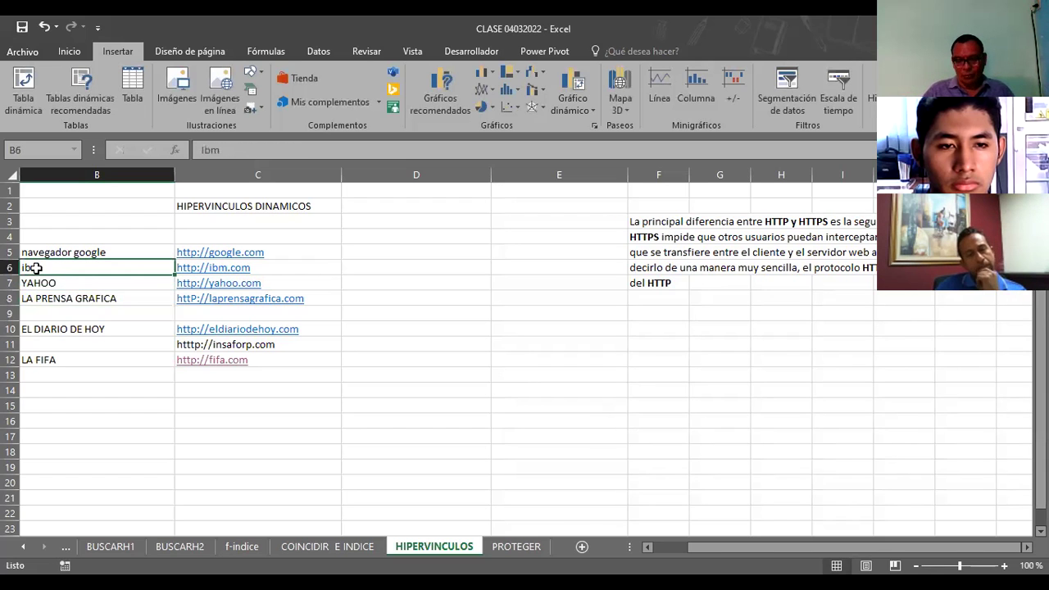
{"action": "type", "text": "IBM"}
{"action": "key", "text": "Return"}
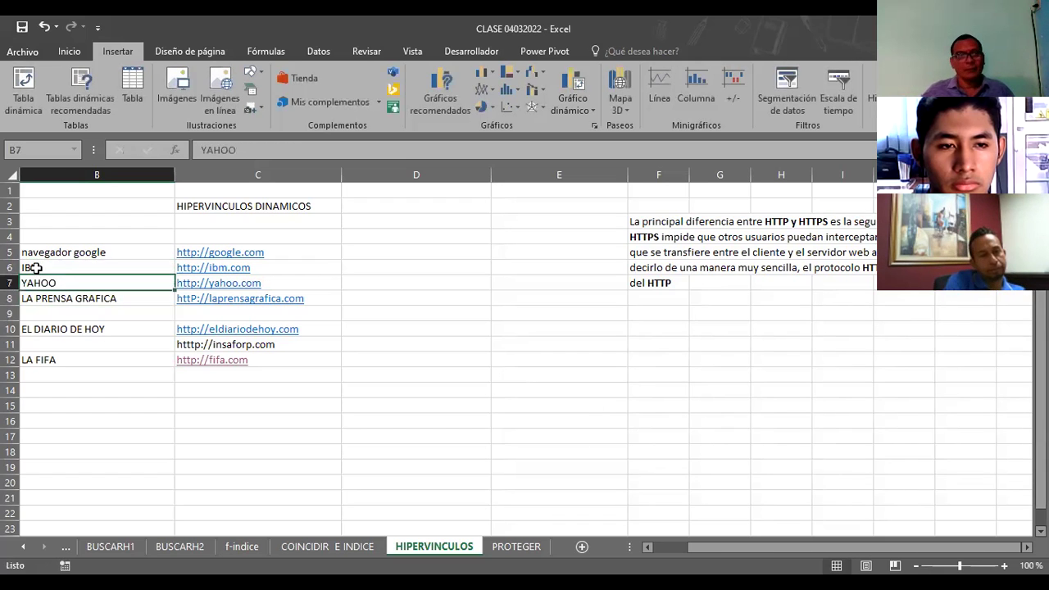
{"action": "left_click", "coordinate": [43, 264]}
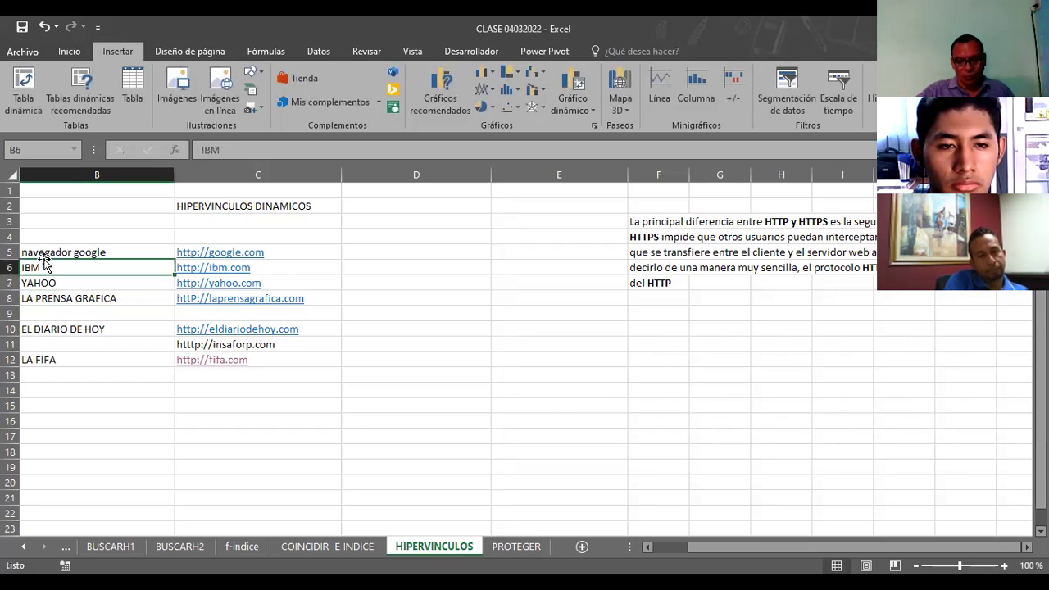
{"action": "type", "text": "IBM"}
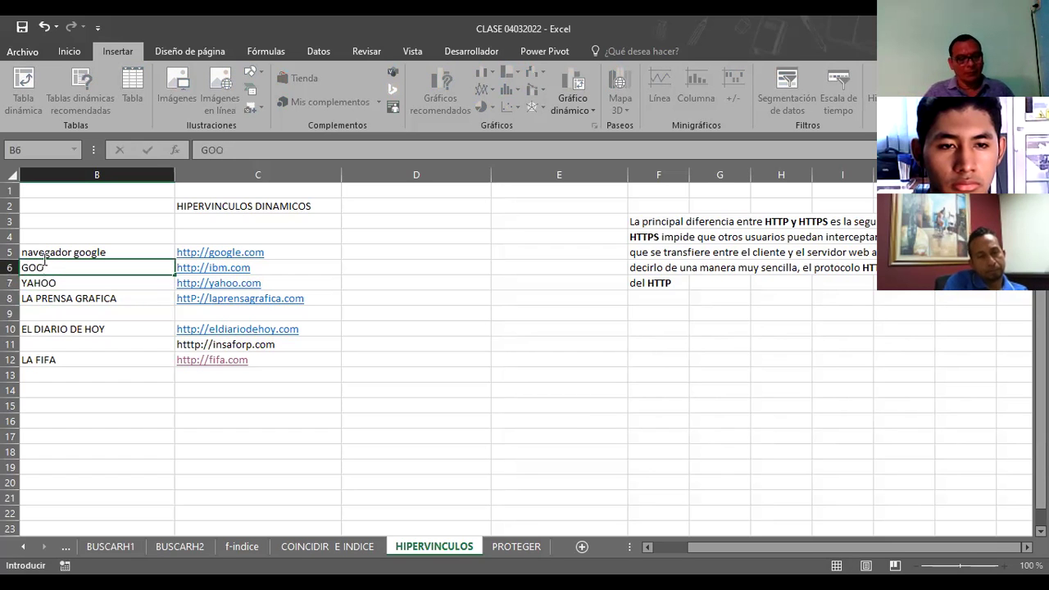
{"action": "key", "text": "Escape"}
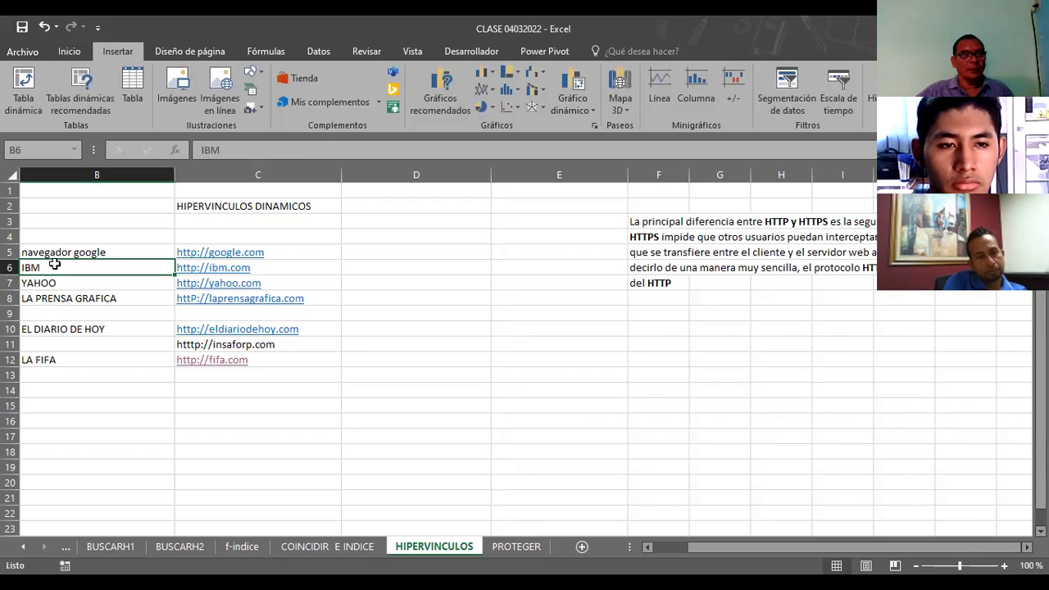
{"action": "left_click", "coordinate": [56, 252]}
{"action": "key", "text": "Delete"}
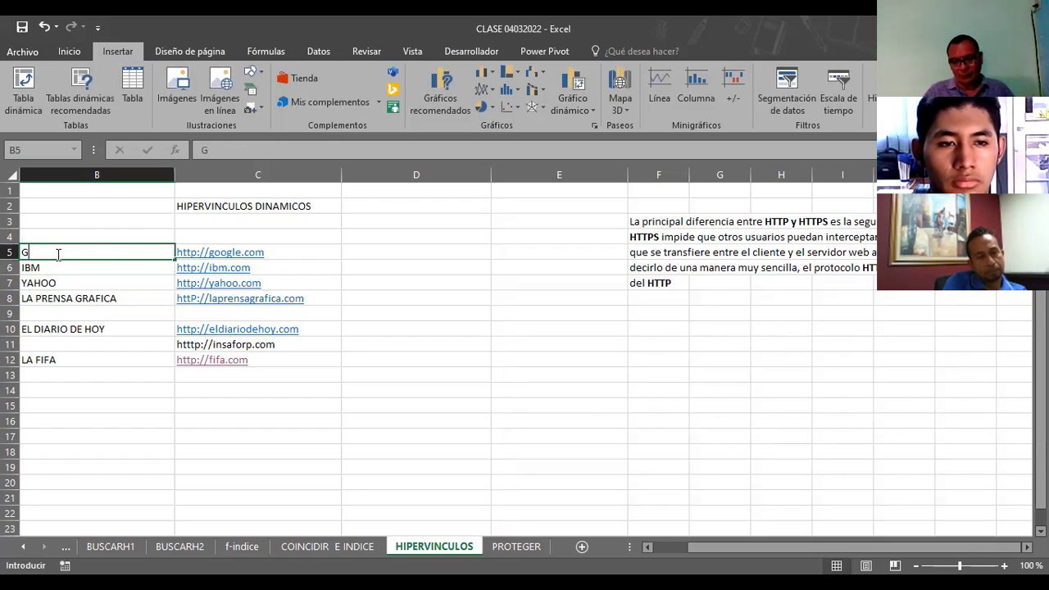
{"action": "type", "text": "GOOGL"}
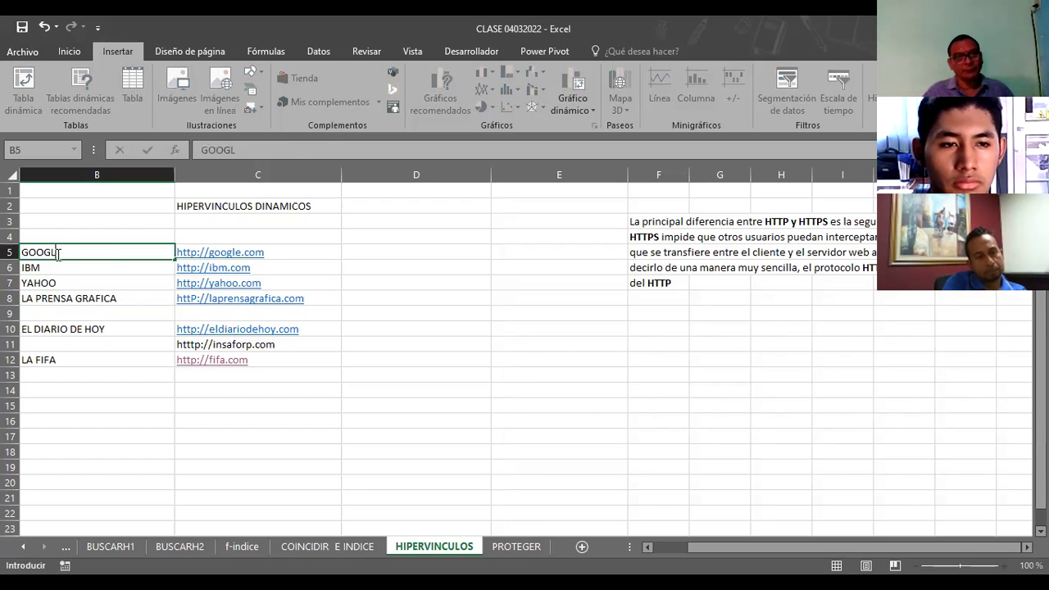
{"action": "key", "text": "Return"}
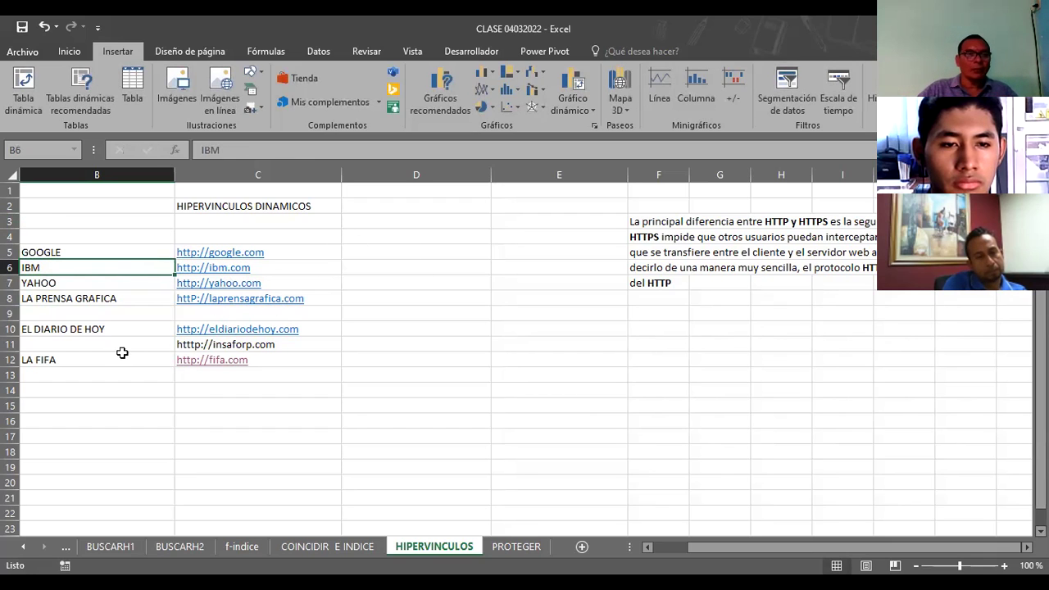
{"action": "left_click", "coordinate": [67, 223]}
Step: Enter the heading TABLA DE CONTENIDOS in cell B4 above the site names
{"action": "left_click", "coordinate": [64, 235]}
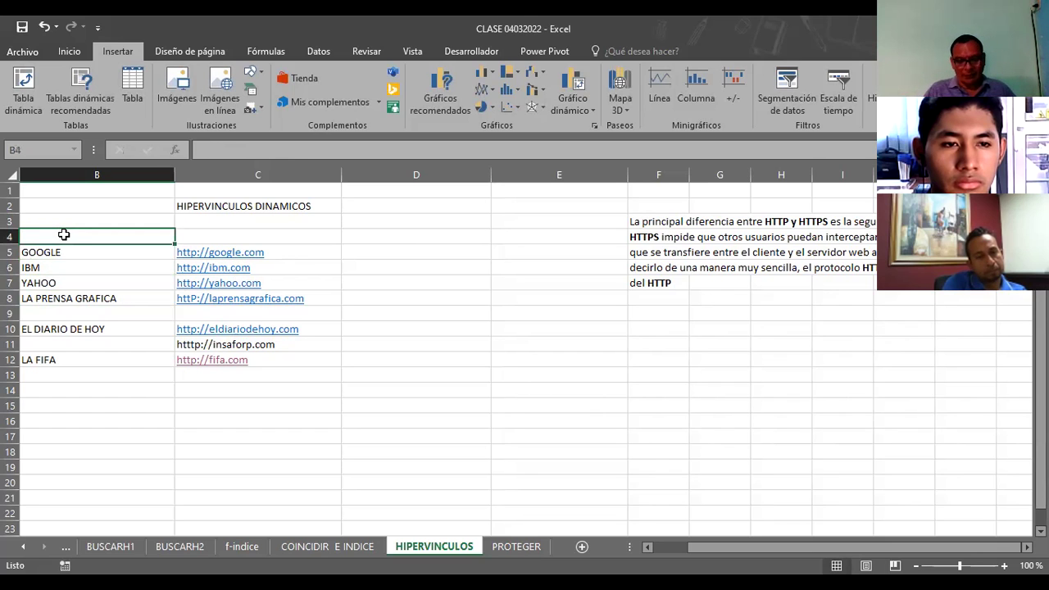
{"action": "type", "text": "ta"}
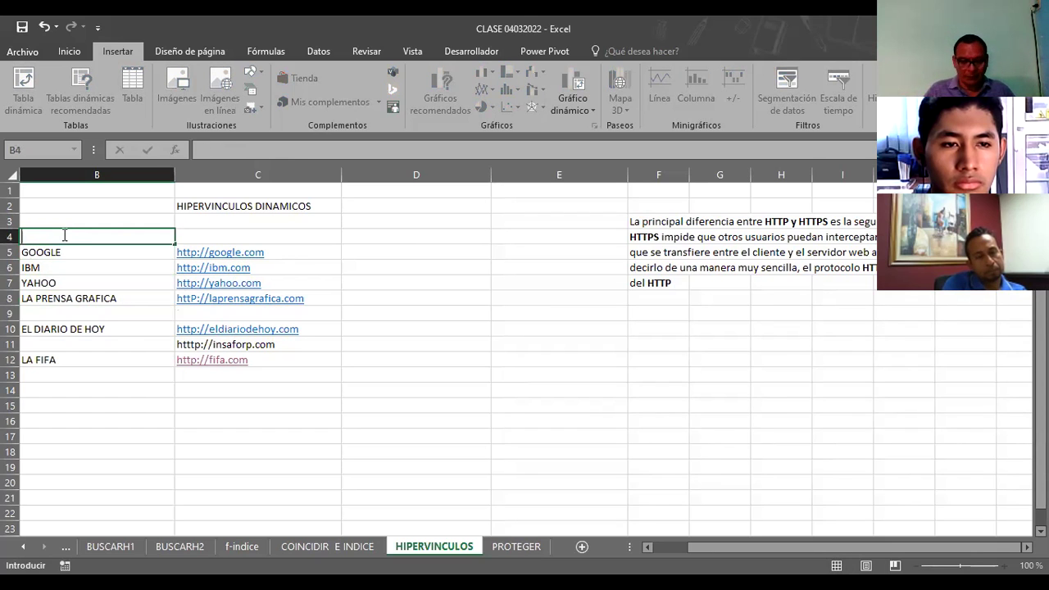
{"action": "type", "text": "BLA DE CONTENIDOS"}
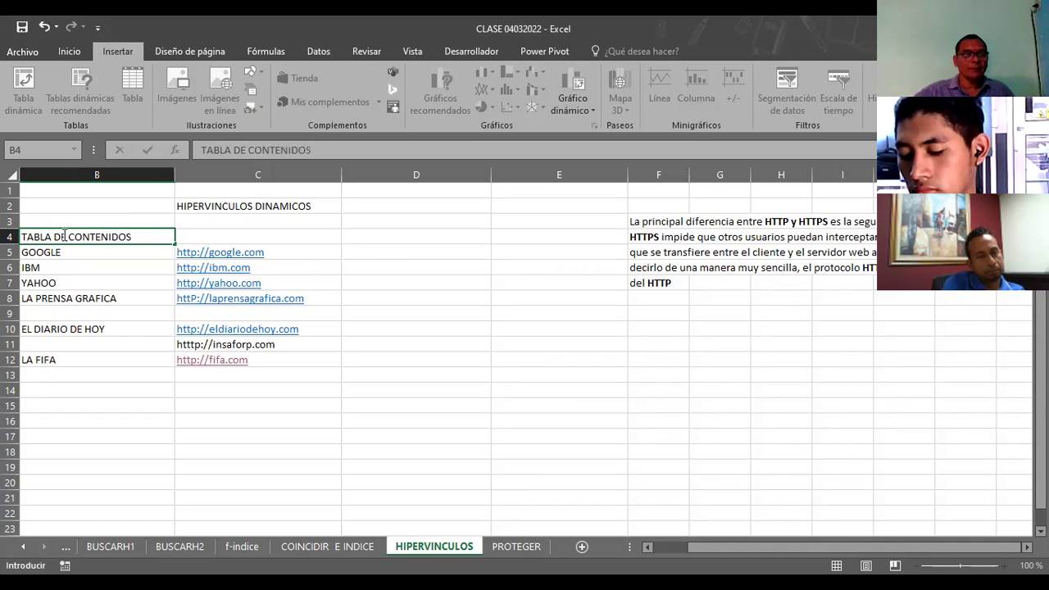
{"action": "left_click", "coordinate": [93, 219]}
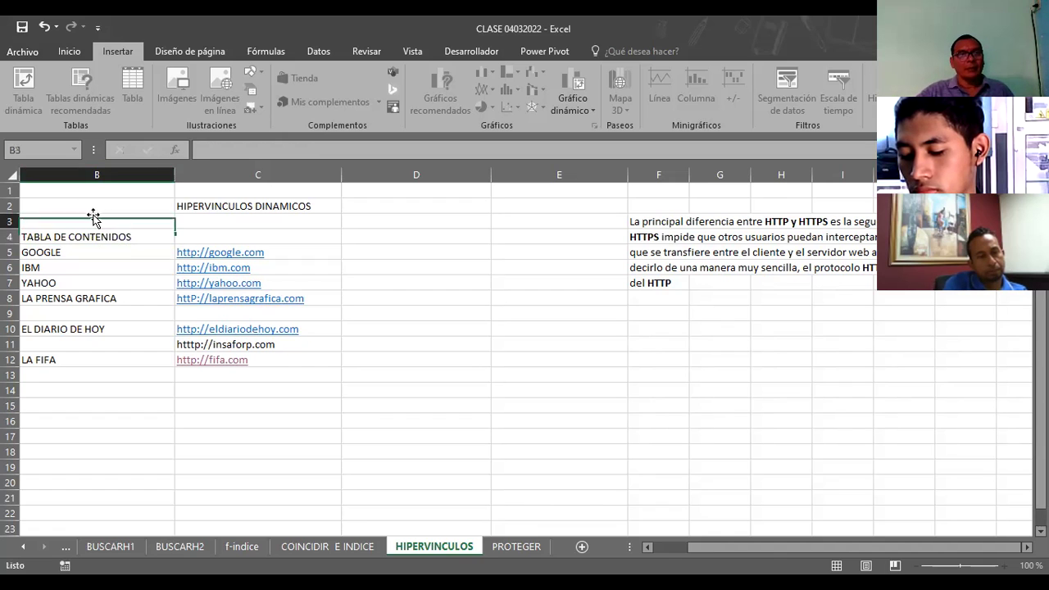
{"action": "left_click", "coordinate": [28, 237]}
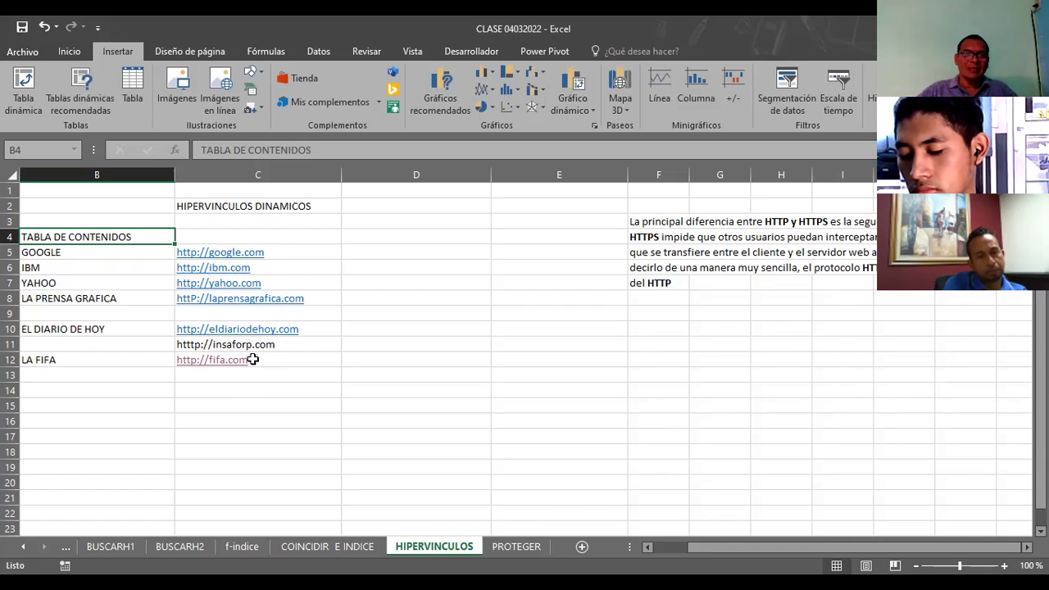
{"action": "left_click", "coordinate": [360, 248]}
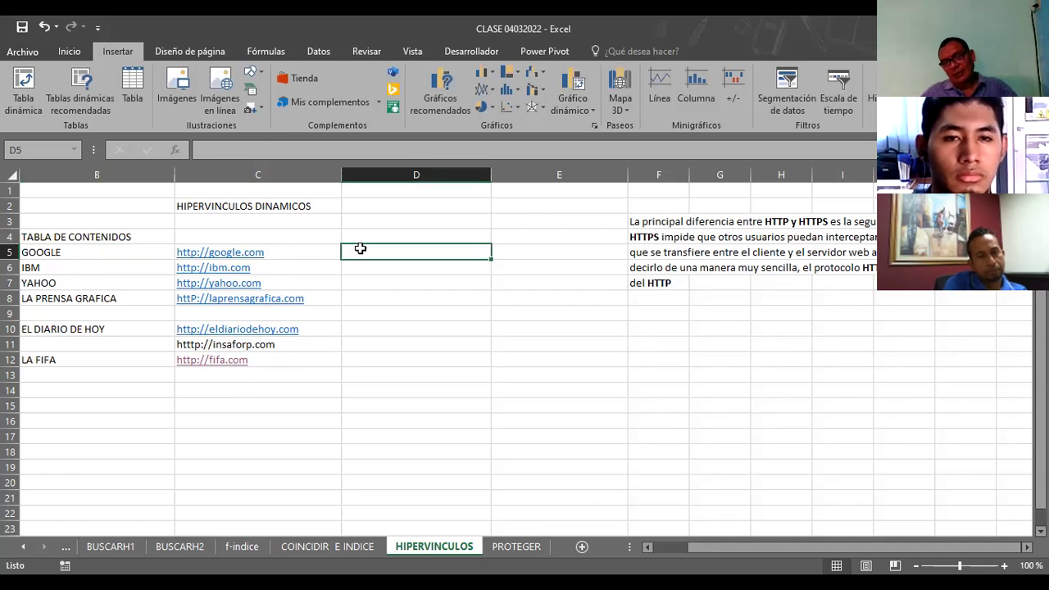
Step: Enter =HIPERVINCULO(C5;B5) in D5 so it shows a GOOGLE link to C5's address
{"action": "type", "text": "="}
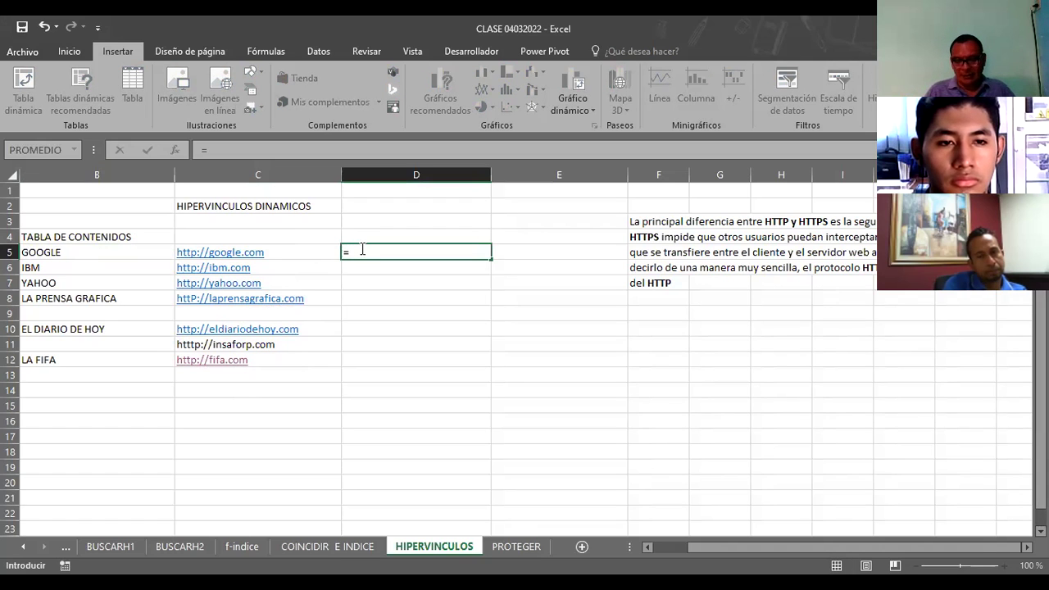
{"action": "type", "text": "HIPERVI"}
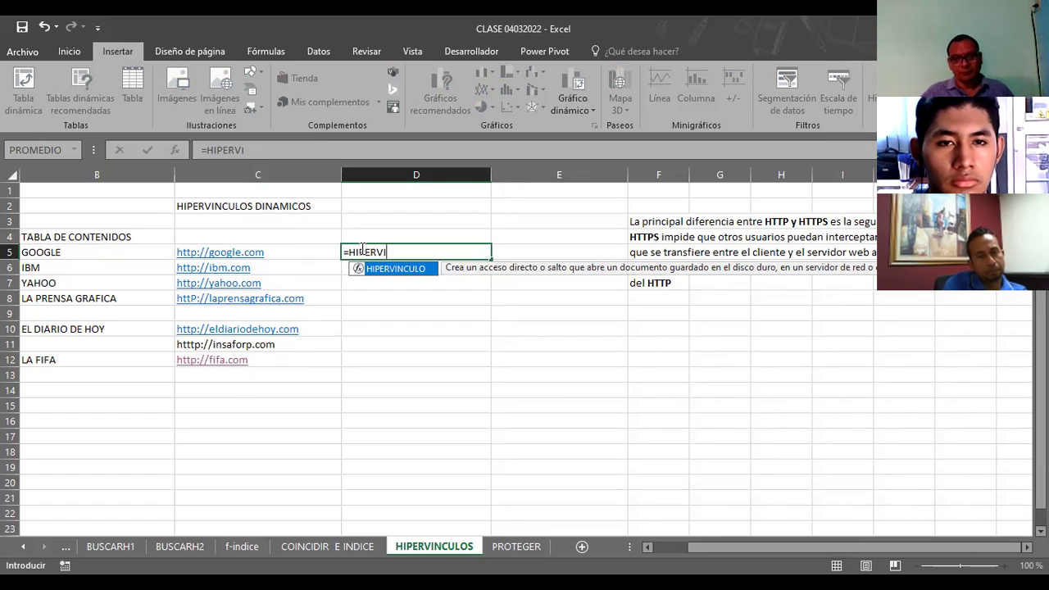
{"action": "type", "text": "O"}
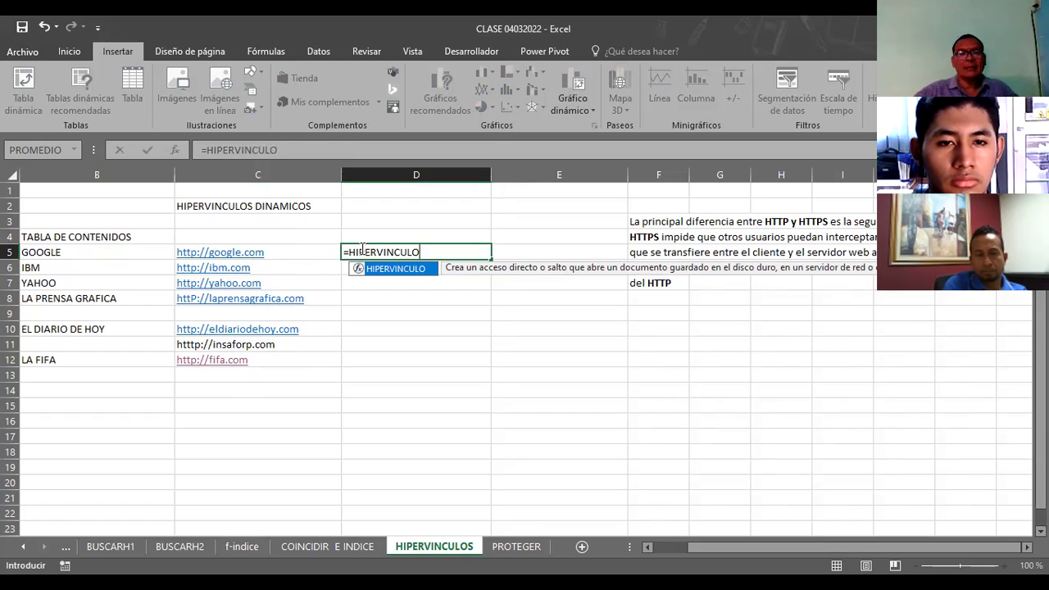
{"action": "type", "text": "("}
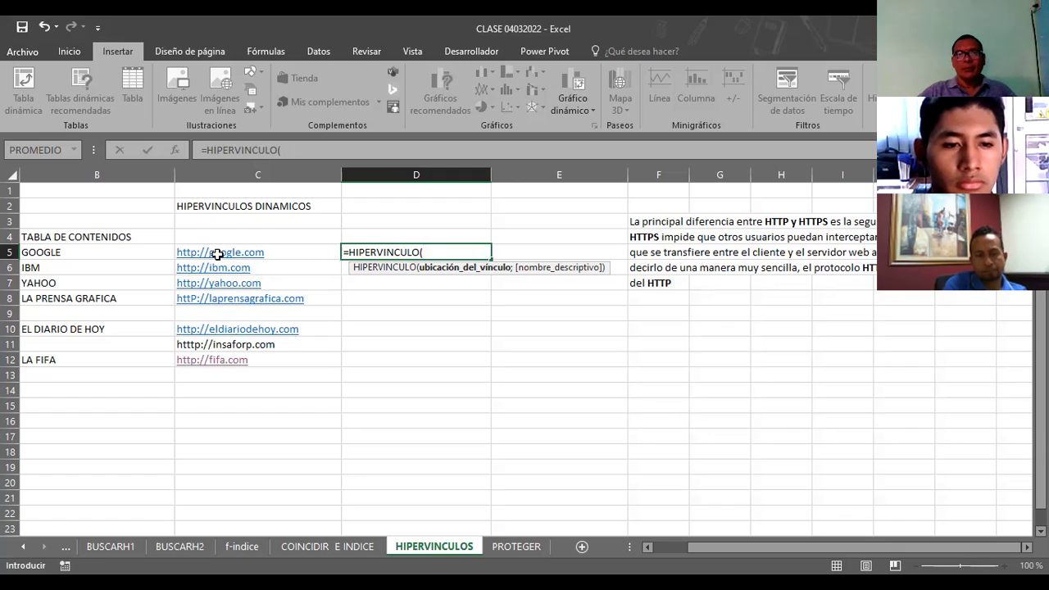
{"action": "left_click", "coordinate": [217, 254]}
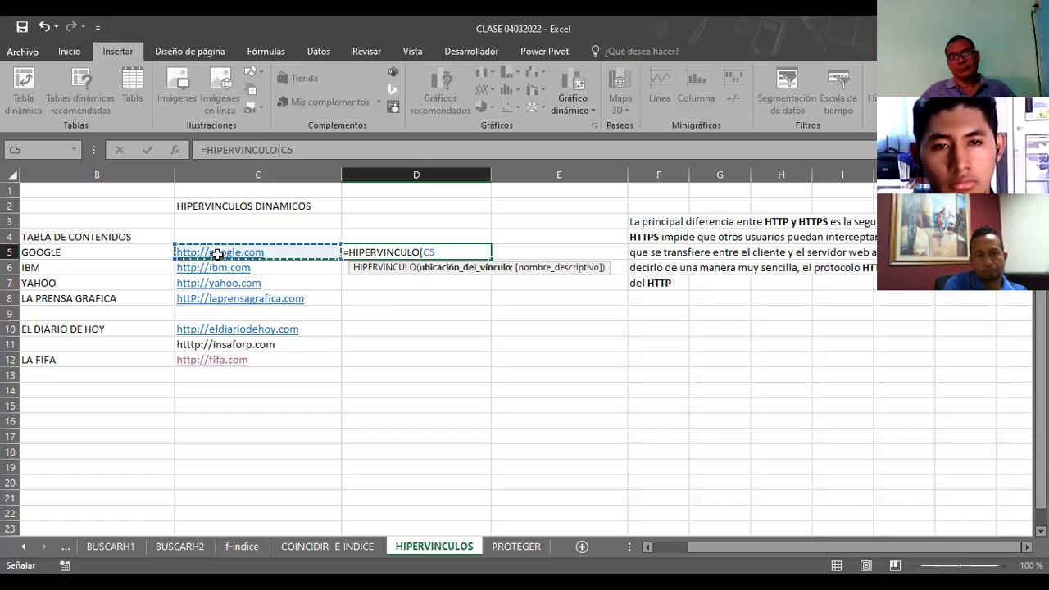
{"action": "type", "text": ";"}
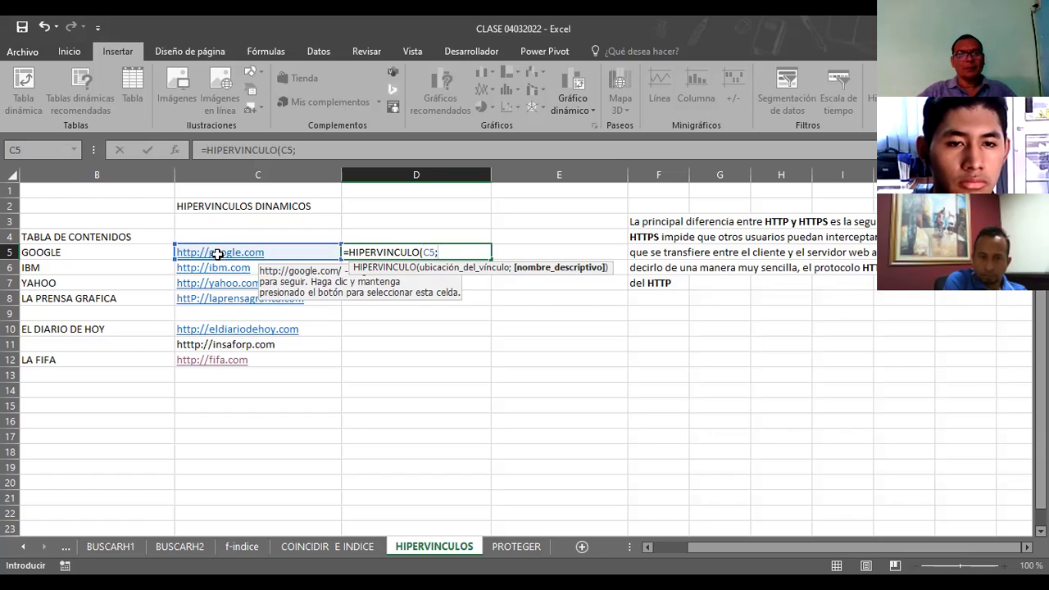
{"action": "left_click", "coordinate": [79, 251]}
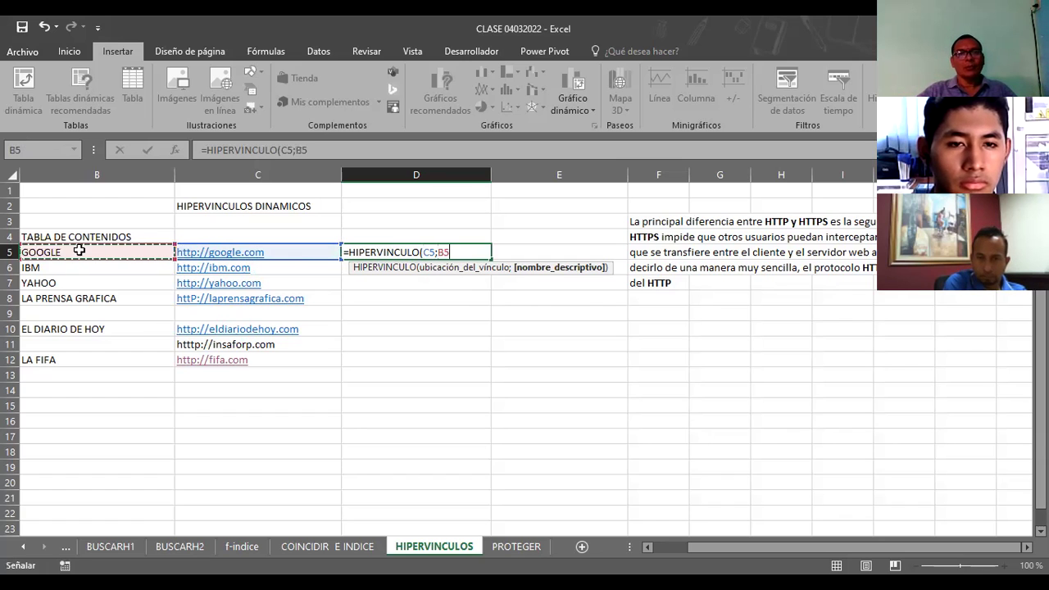
{"action": "type", "text": ")"}
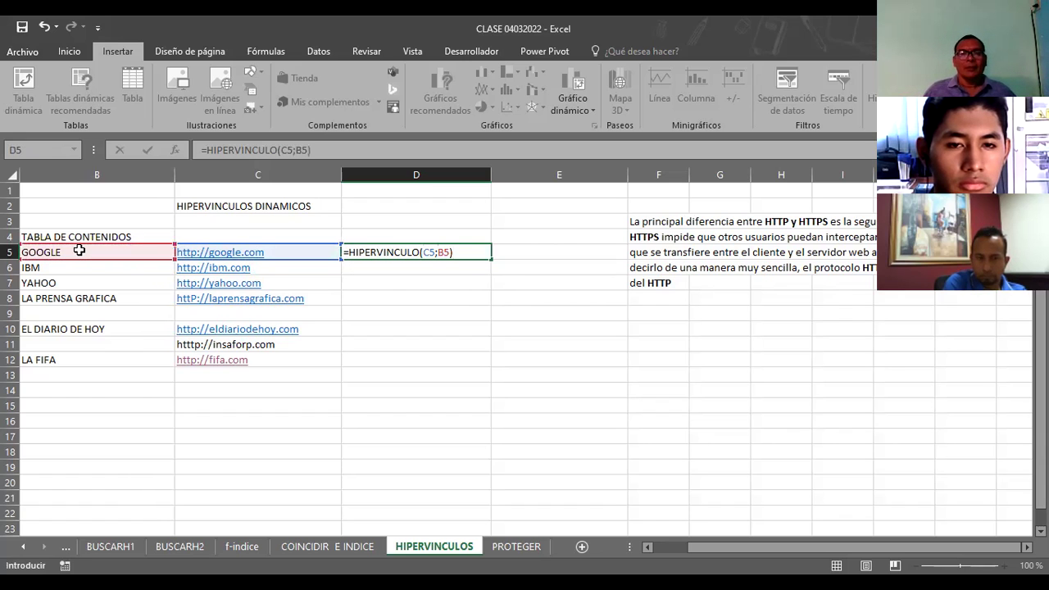
{"action": "key", "text": "Return"}
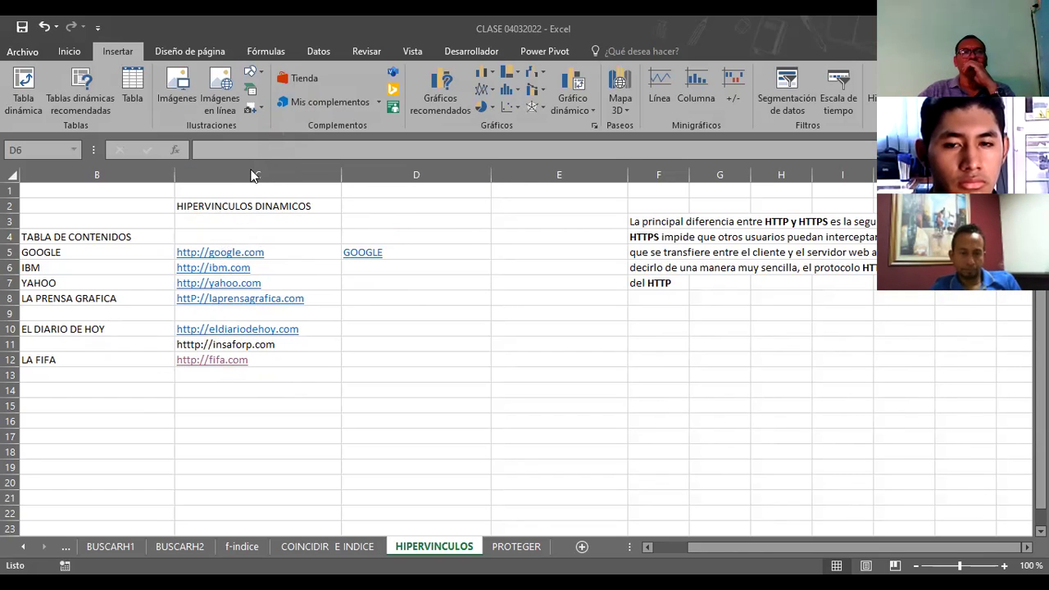
Step: Hide column C containing the web addresses, leaving D5's GOOGLE link visible
{"action": "right_click", "coordinate": [256, 174]}
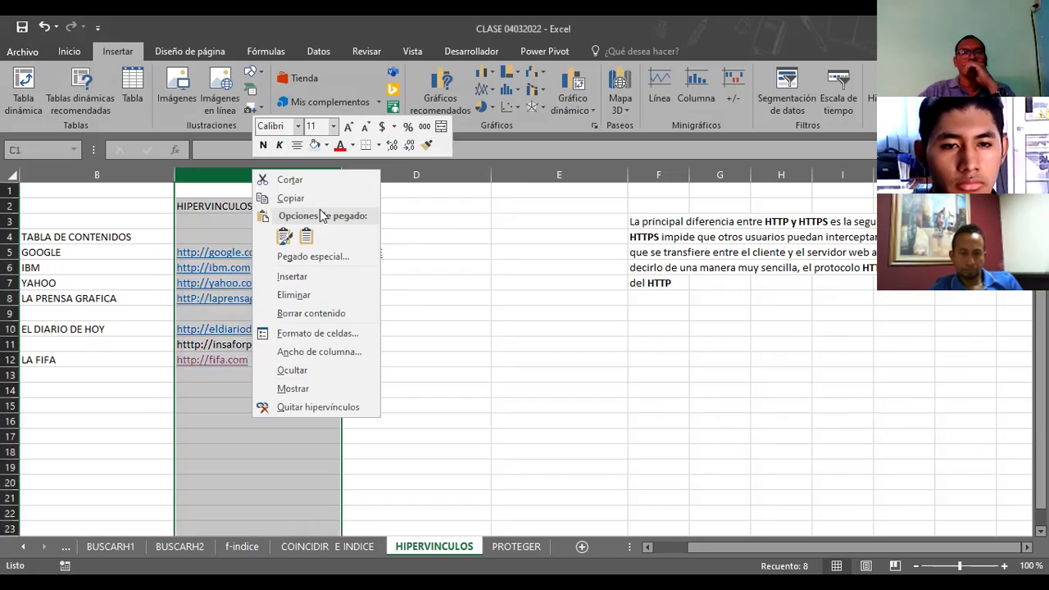
{"action": "left_click", "coordinate": [297, 372]}
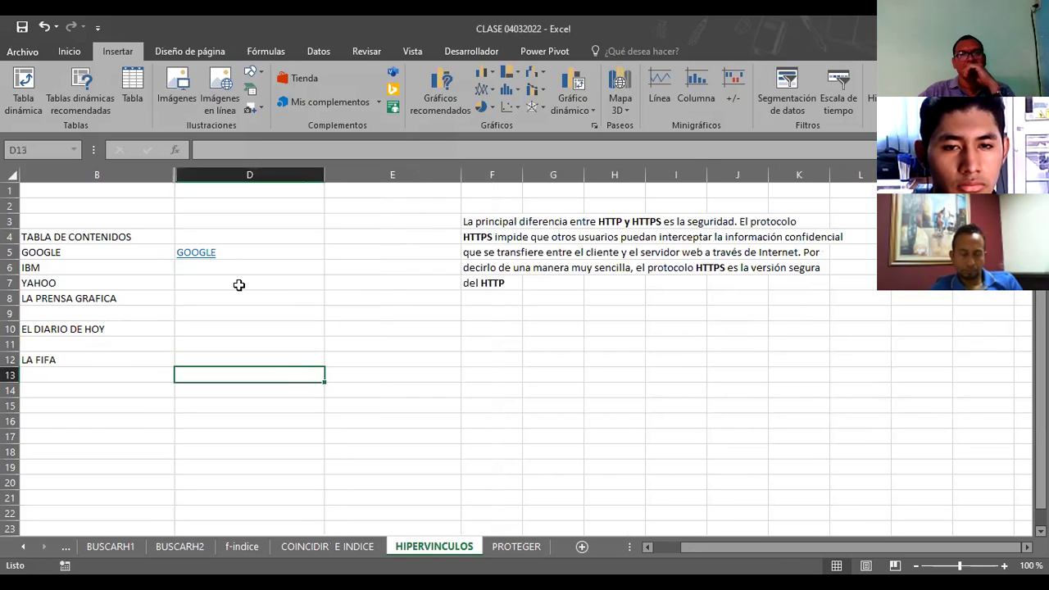
{"action": "left_click", "coordinate": [227, 251]}
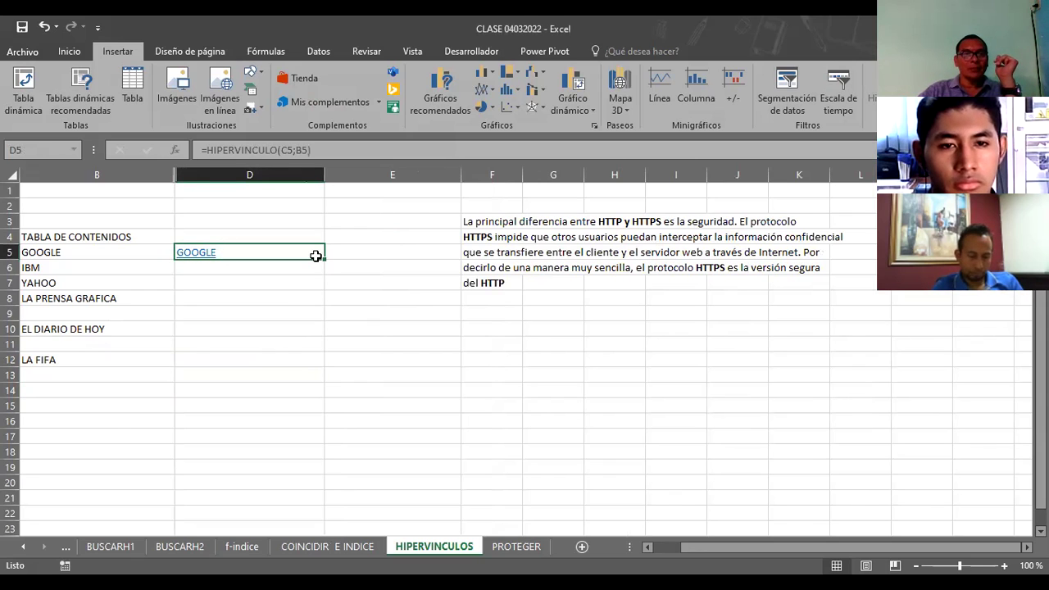
Step: Fill D5's HIPERVINCULO formula down to D12 and widen column D to fit
{"action": "left_click_drag", "start_coordinate": [325, 260], "coordinate": [327, 369]}
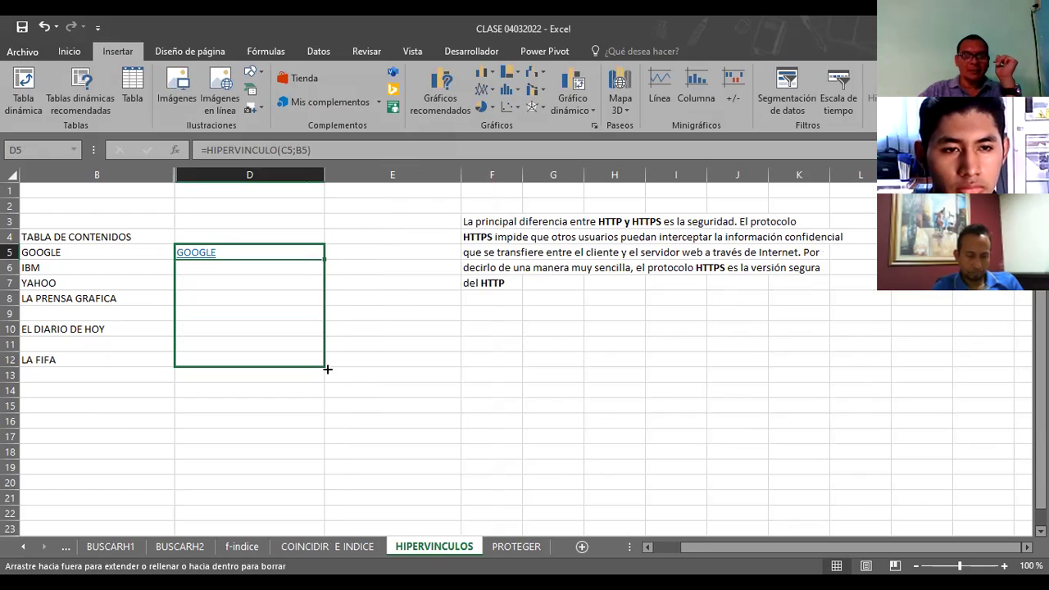
{"action": "left_click_drag", "start_coordinate": [327, 369], "coordinate": [331, 375]}
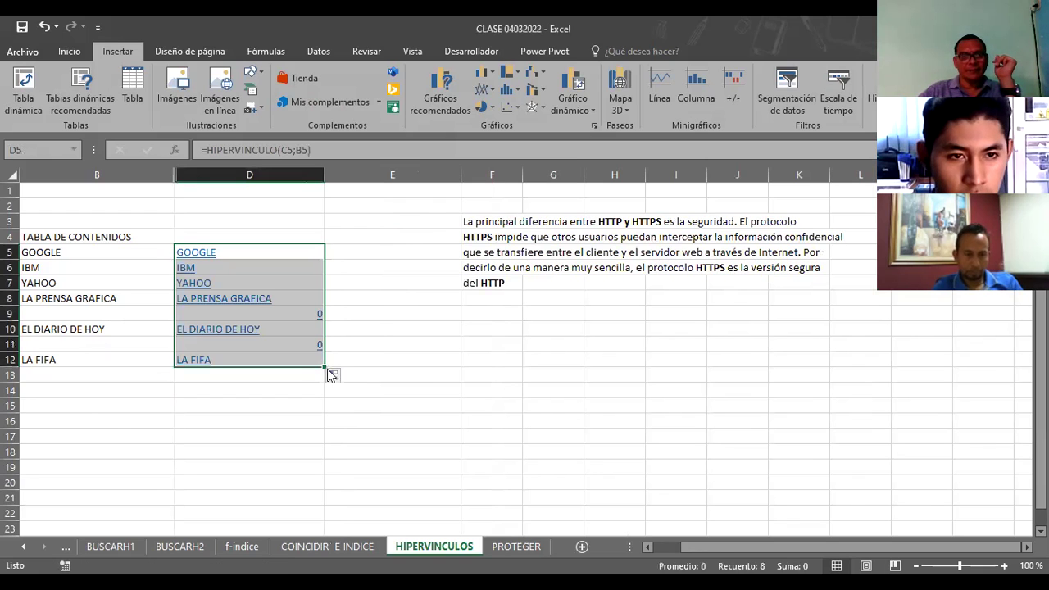
{"action": "left_click", "coordinate": [417, 380]}
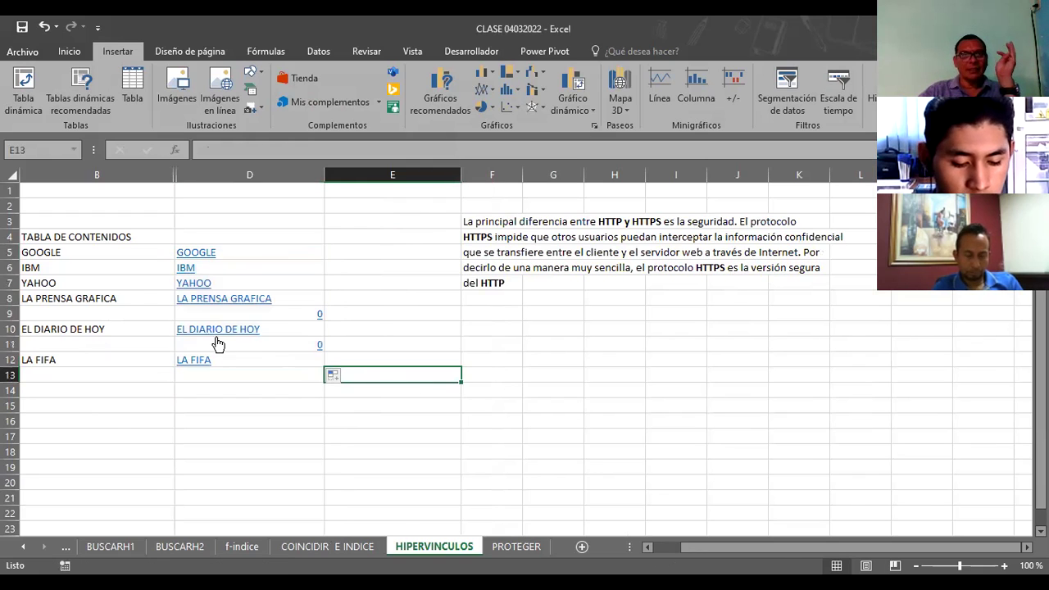
{"action": "left_click_drag", "start_coordinate": [326, 170], "coordinate": [362, 173]}
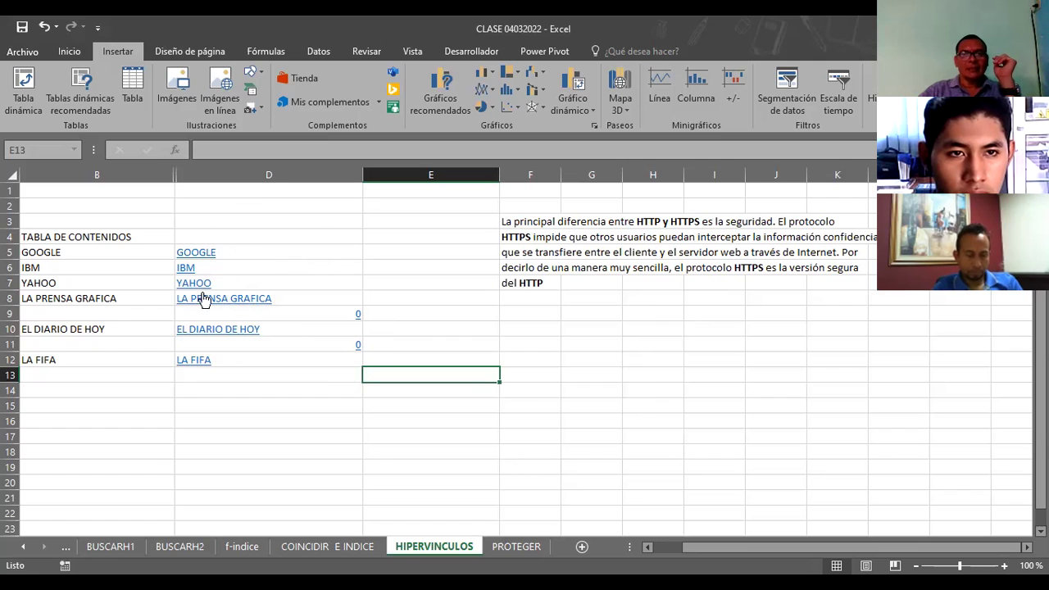
Step: Follow the YAHOO and LA PRENSA GRAFICA links, then move to the next sheet
{"action": "left_click", "coordinate": [182, 283]}
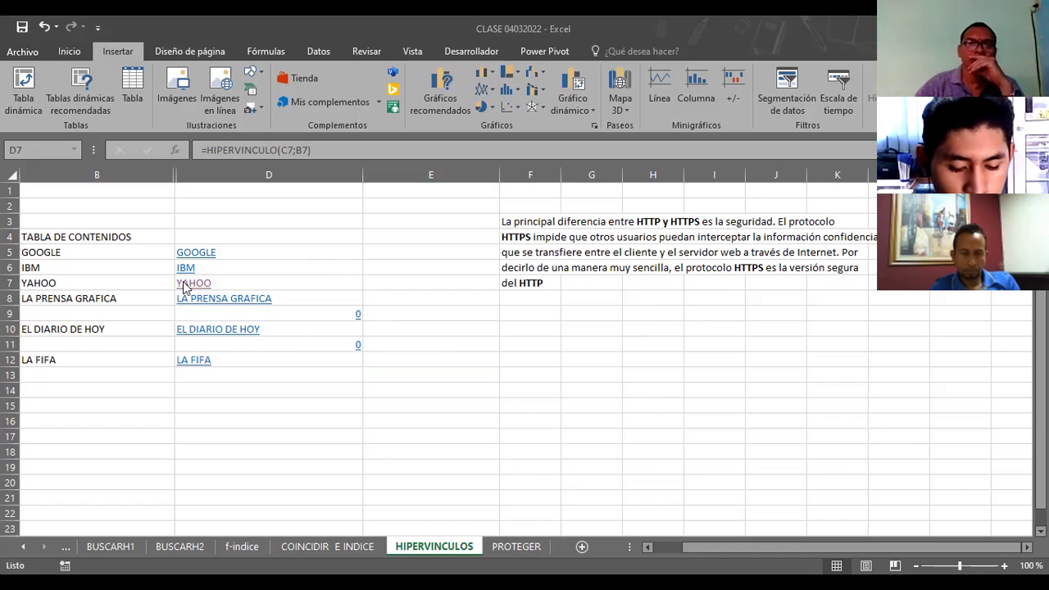
{"action": "left_click", "coordinate": [238, 300]}
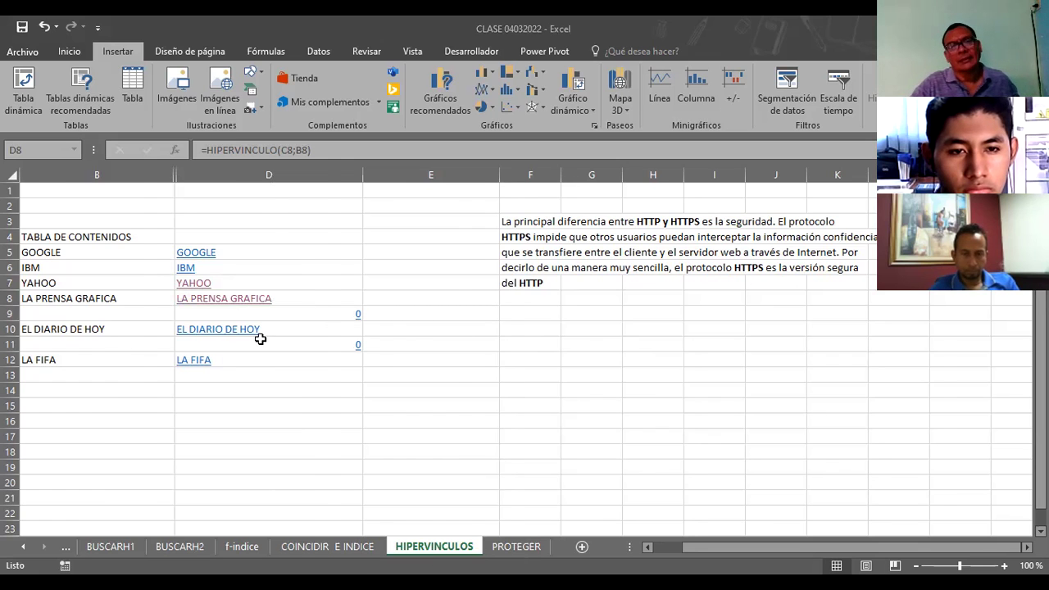
{"action": "key", "text": "ctrl+Page_Down"}
Step: Go through the PROTEGER and COINCIDIR E INDICE sheets to the f-indice sheet
{"action": "left_click", "coordinate": [139, 267]}
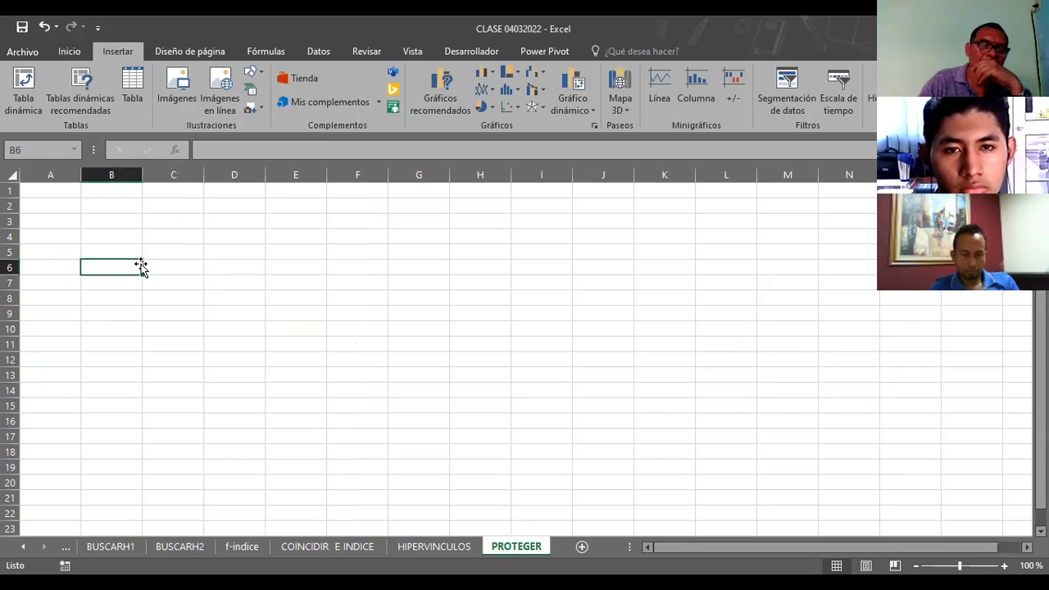
{"action": "left_click", "coordinate": [351, 547]}
{"action": "left_click", "coordinate": [164, 446]}
{"action": "scroll", "coordinate": [509, 449], "scroll_direction": "up", "scroll_amount": 2}
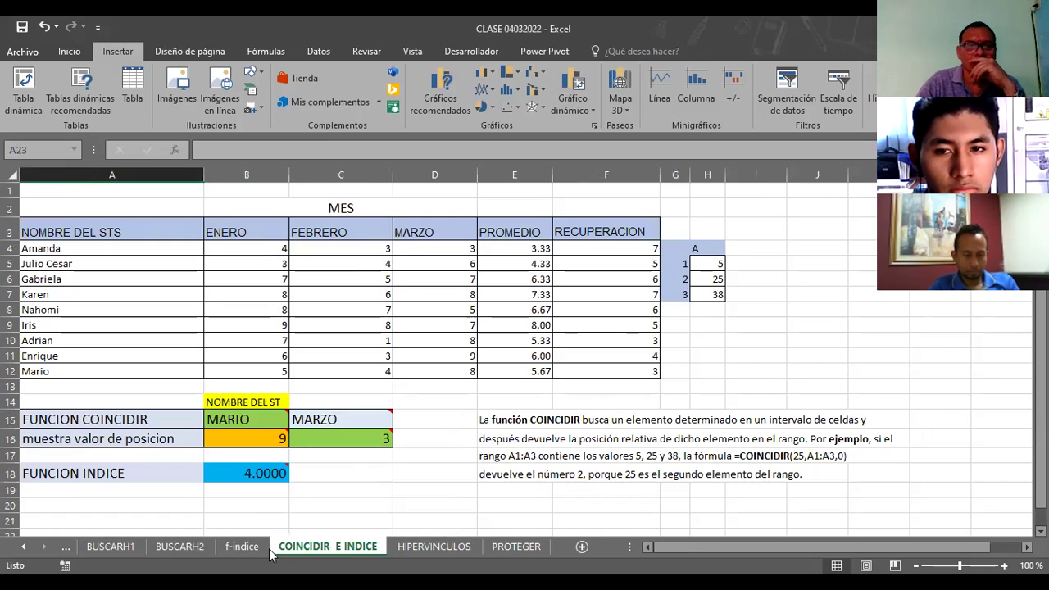
{"action": "left_click", "coordinate": [233, 547]}
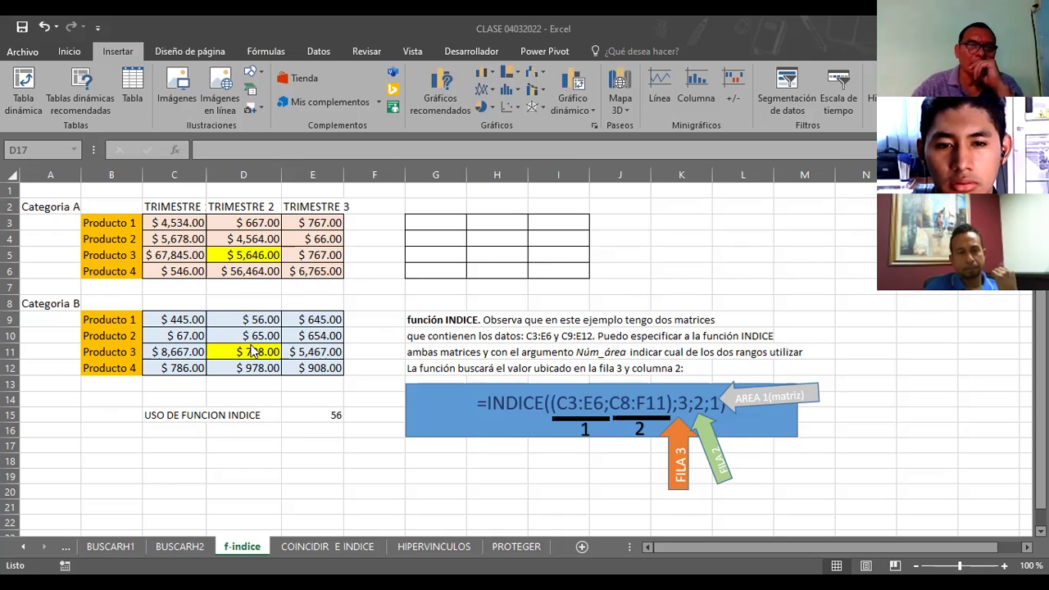
Step: Review the two-area INDICE formula in E15 returning 56, then select C18
{"action": "left_click", "coordinate": [156, 443]}
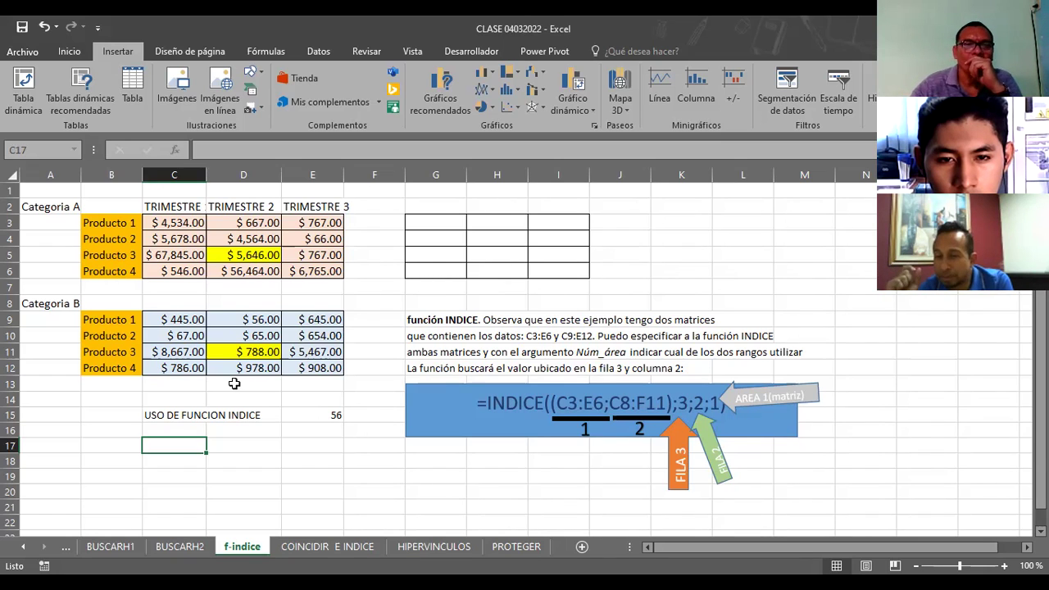
{"action": "left_click", "coordinate": [315, 417]}
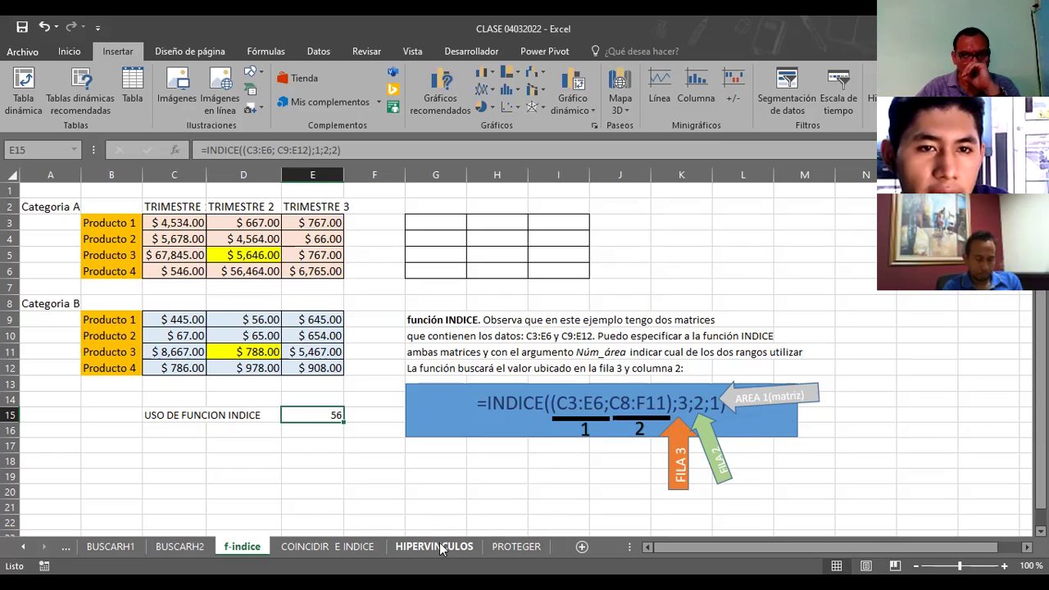
{"action": "left_click", "coordinate": [131, 460]}
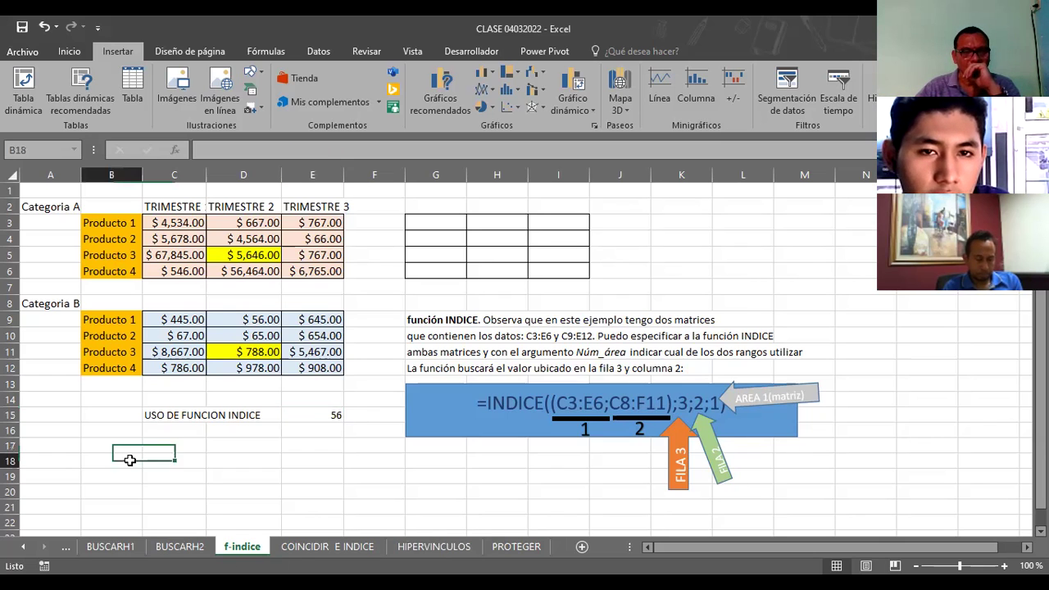
{"action": "left_click", "coordinate": [165, 459]}
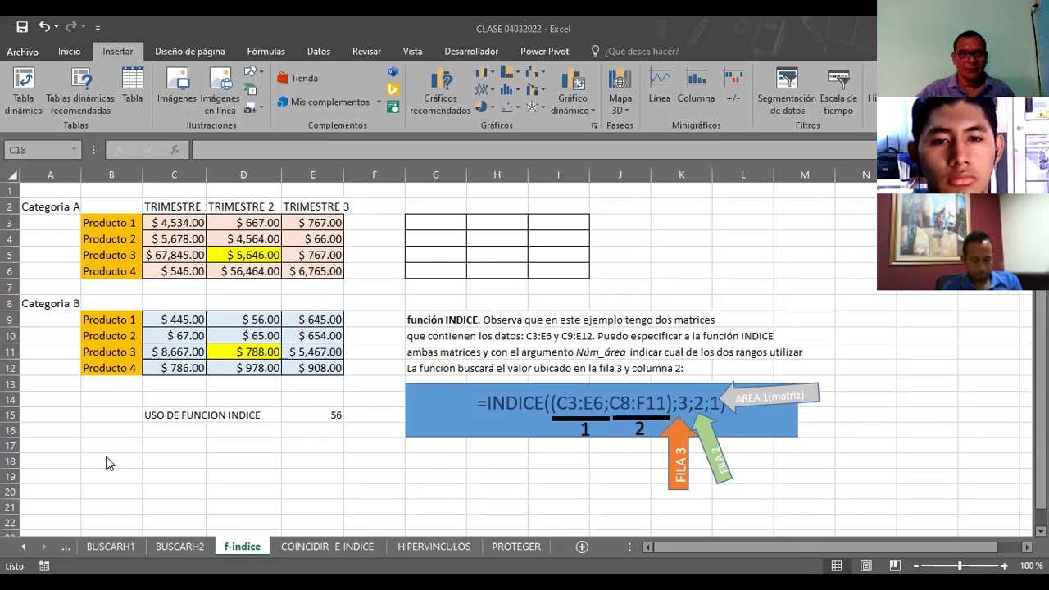
Step: Copy the Categoria B table B9:E12 and paste it at B18
{"action": "left_click_drag", "start_coordinate": [102, 460], "coordinate": [209, 411]}
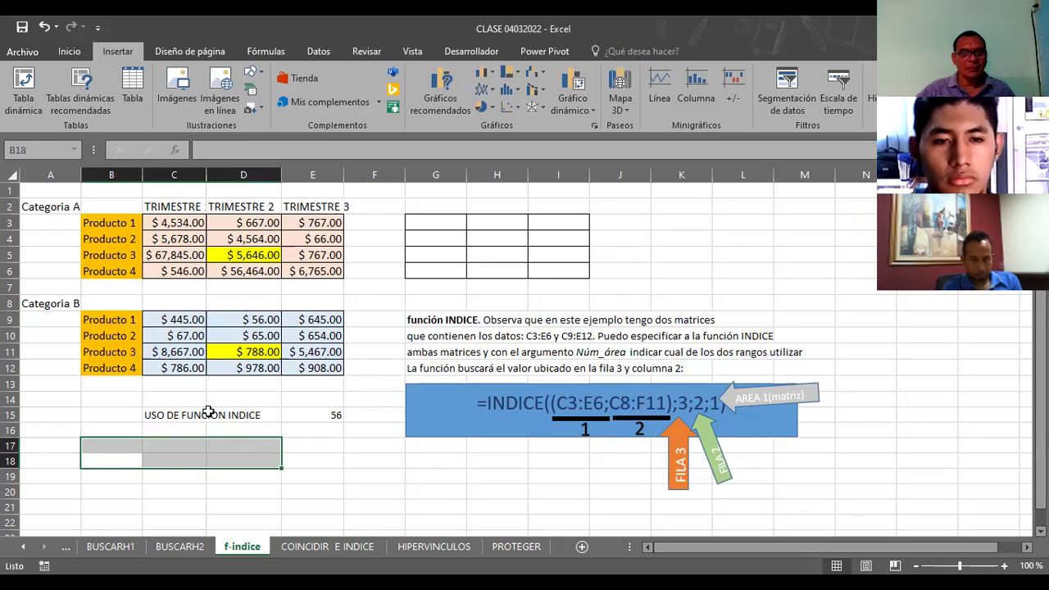
{"action": "left_click_drag", "start_coordinate": [115, 319], "coordinate": [313, 367]}
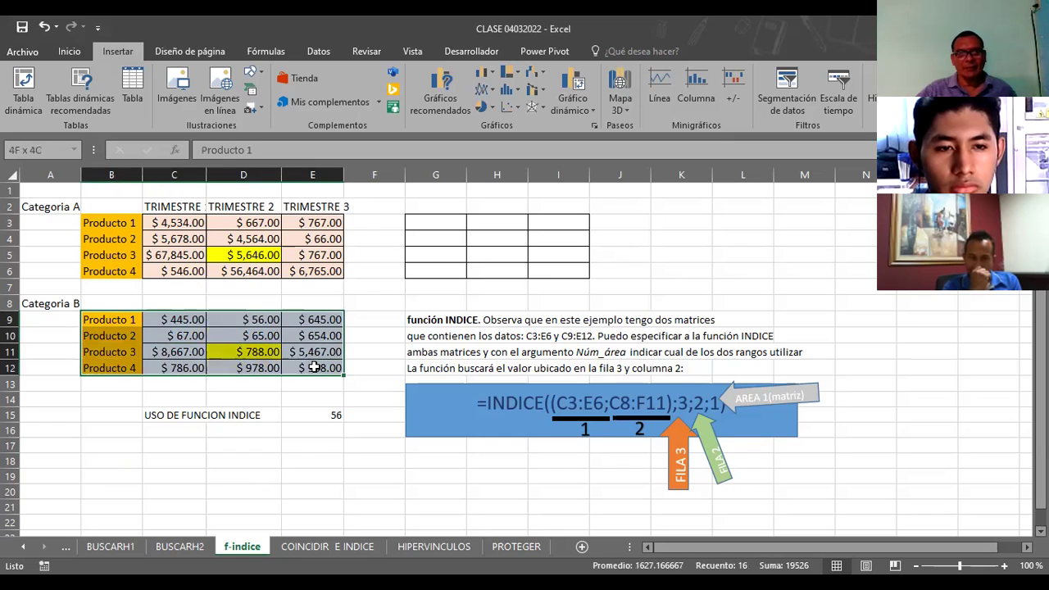
{"action": "key", "text": "ctrl+c"}
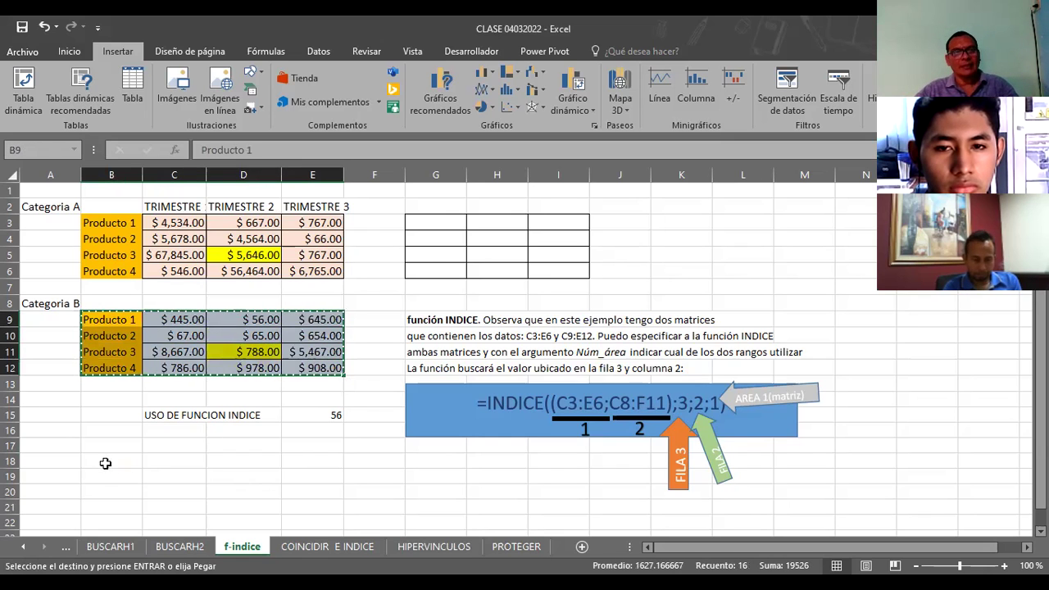
{"action": "left_click", "coordinate": [105, 463]}
{"action": "key", "text": "ctrl+v"}
{"action": "left_click", "coordinate": [453, 497]}
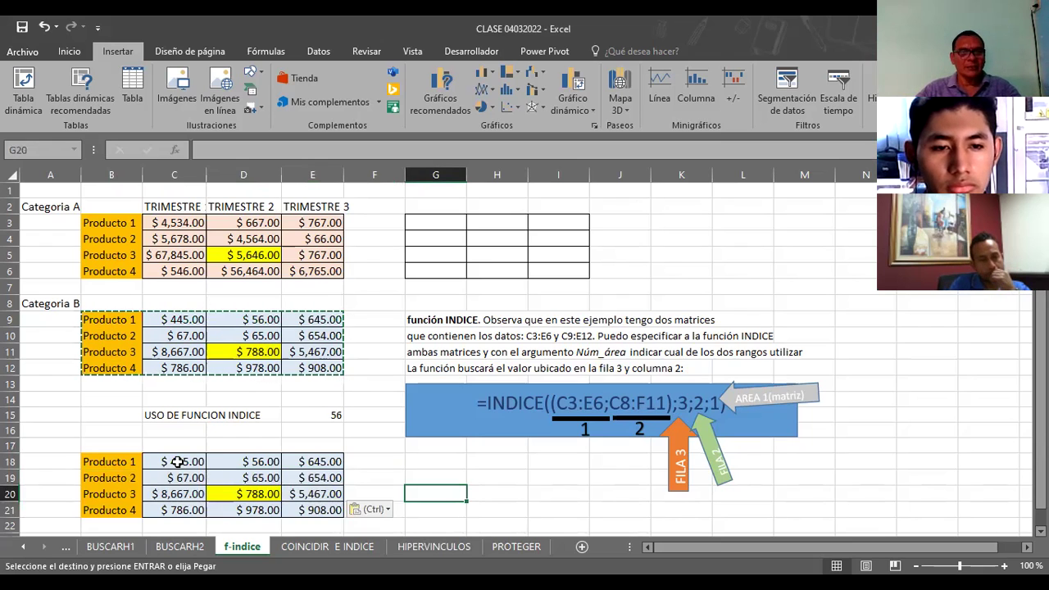
{"action": "key", "text": "Escape"}
Step: Clear the pasted values in C18:E21 and set No Fill on D18:E22
{"action": "left_click_drag", "start_coordinate": [177, 461], "coordinate": [176, 508]}
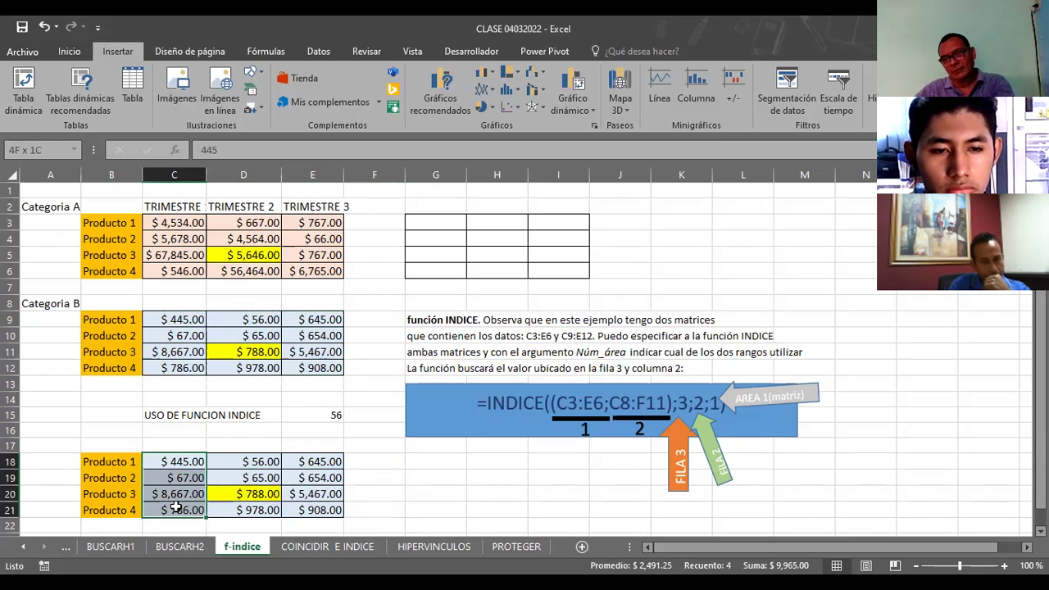
{"action": "key", "text": "Delete"}
{"action": "left_click_drag", "start_coordinate": [261, 461], "coordinate": [273, 519]}
{"action": "key", "text": "Delete"}
{"action": "left_click_drag", "start_coordinate": [312, 461], "coordinate": [312, 507]}
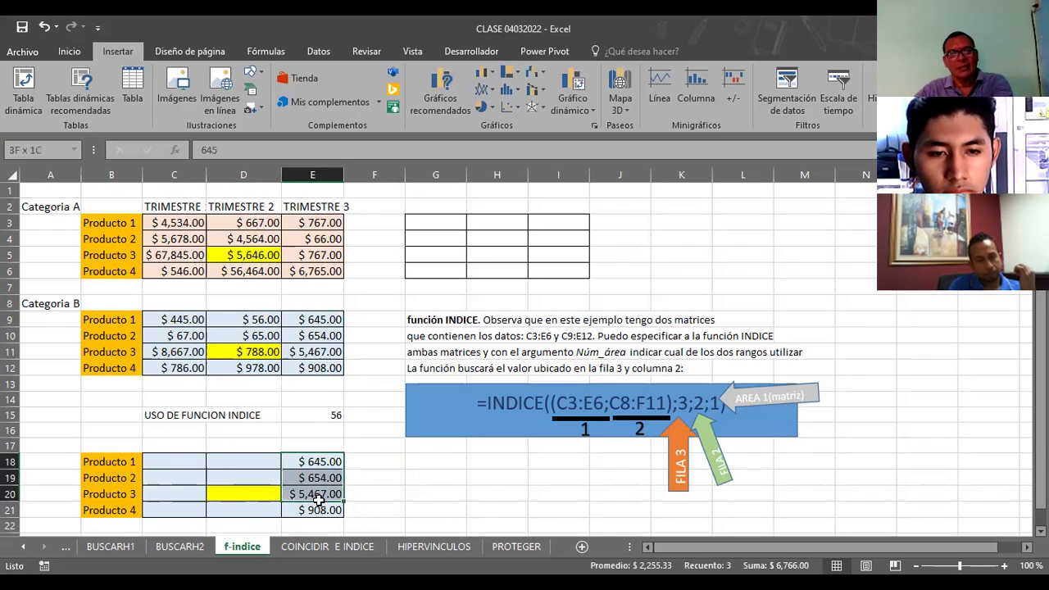
{"action": "key", "text": "Delete"}
{"action": "left_click", "coordinate": [106, 459]}
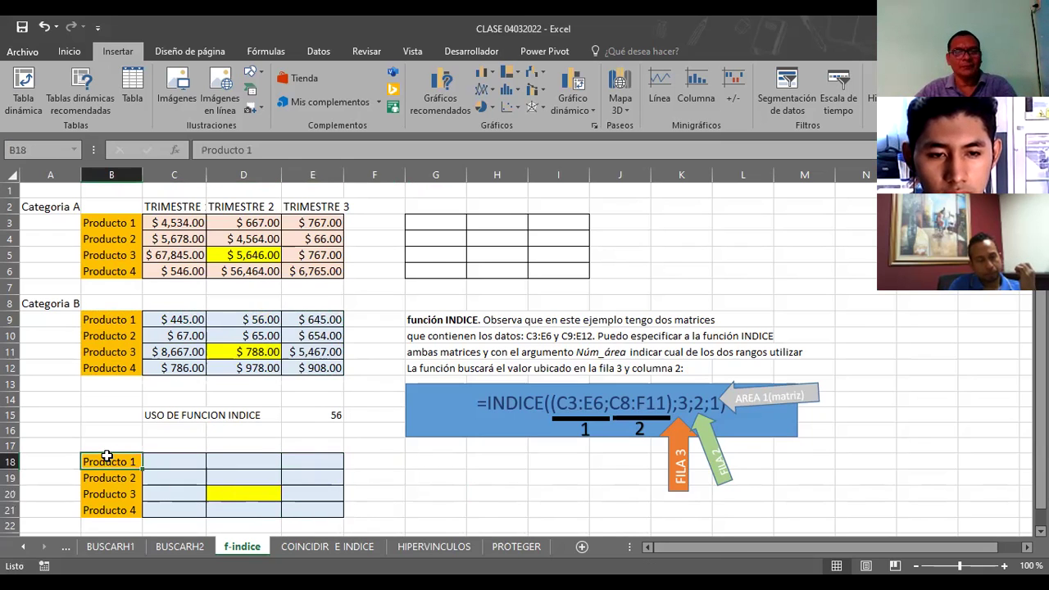
{"action": "left_click_drag", "start_coordinate": [243, 461], "coordinate": [310, 521]}
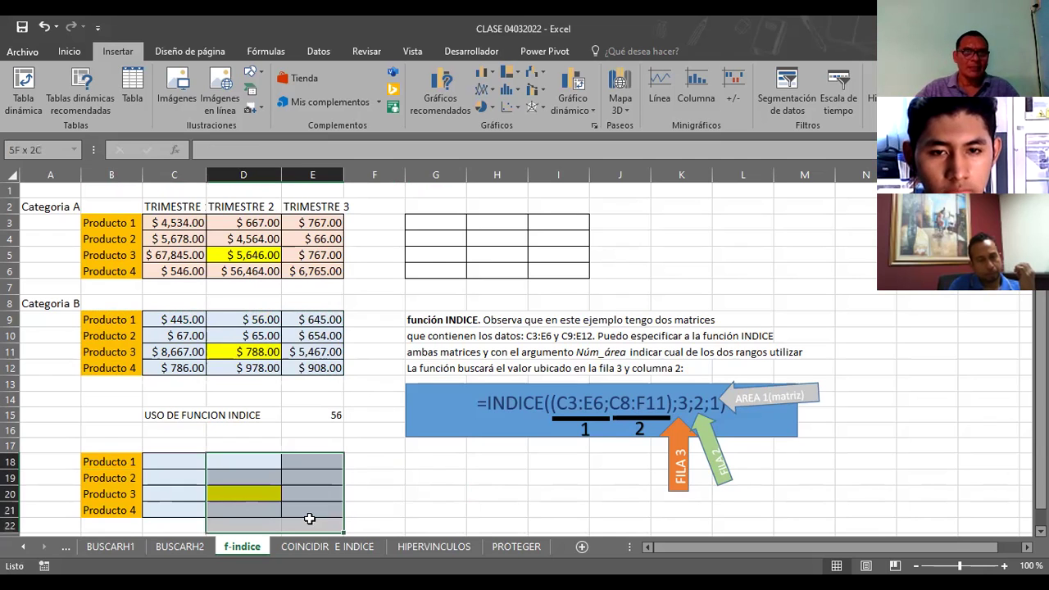
{"action": "left_click", "coordinate": [69, 50]}
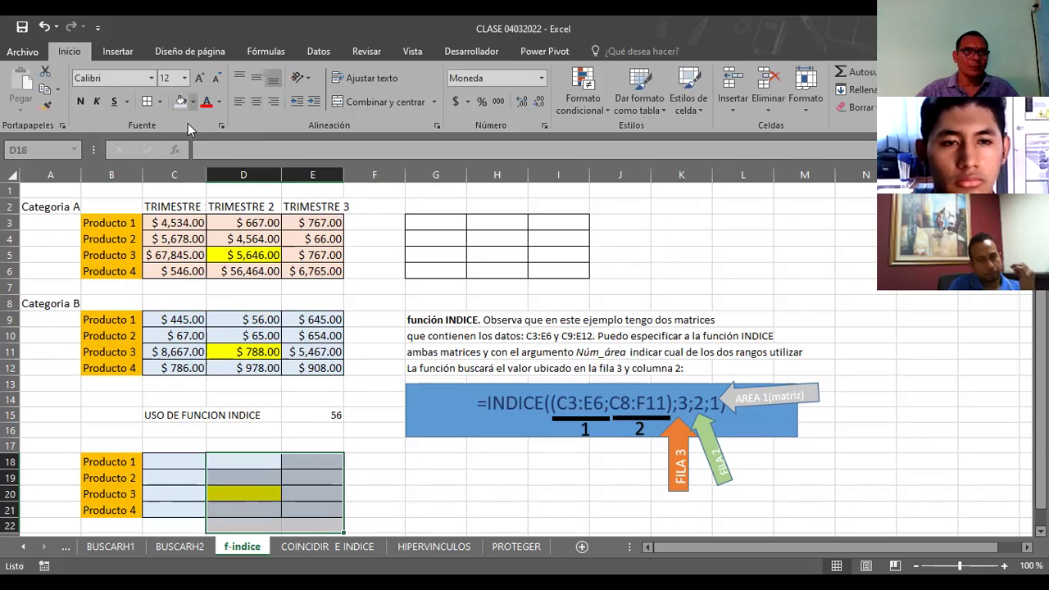
{"action": "left_click", "coordinate": [179, 100]}
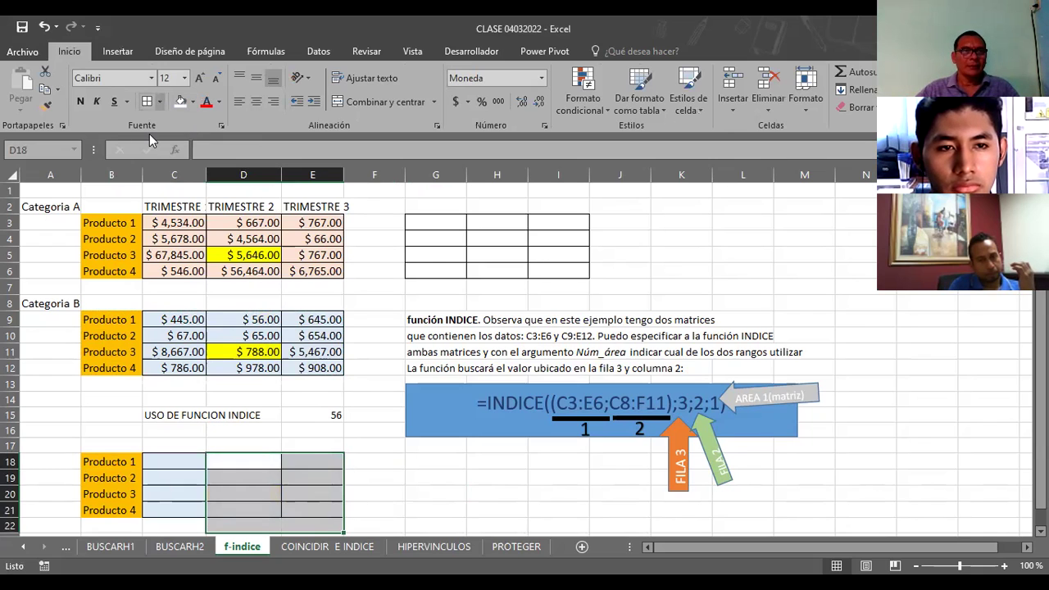
Step: Label B18 NOMBRE and B19 PRECIO, replacing a mistaken IVA entry
{"action": "left_click", "coordinate": [110, 462]}
{"action": "type", "text": "NOMBRE"}
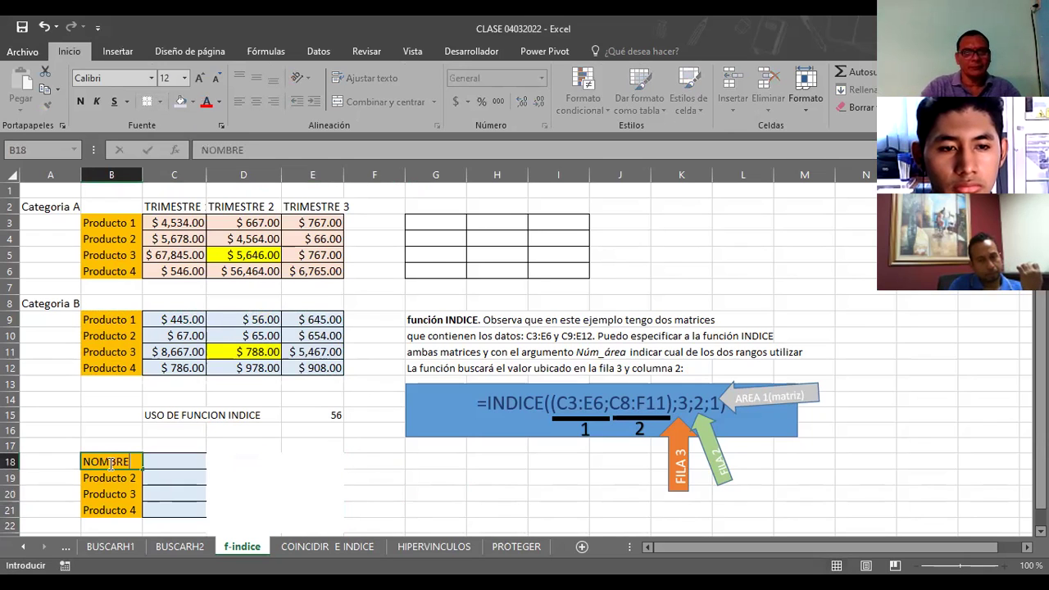
{"action": "key", "text": "Return"}
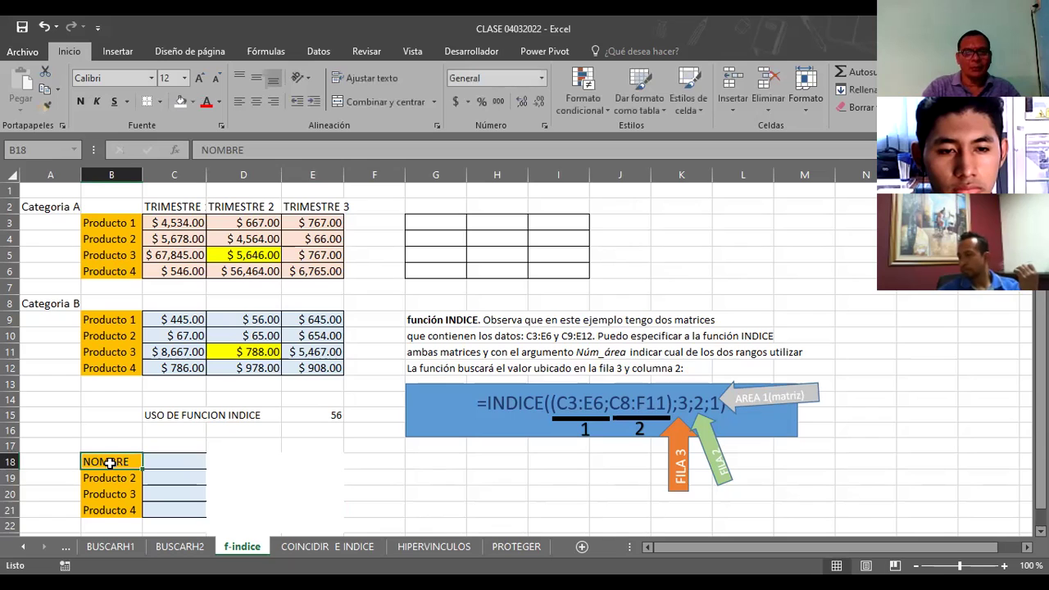
{"action": "type", "text": "IVA"}
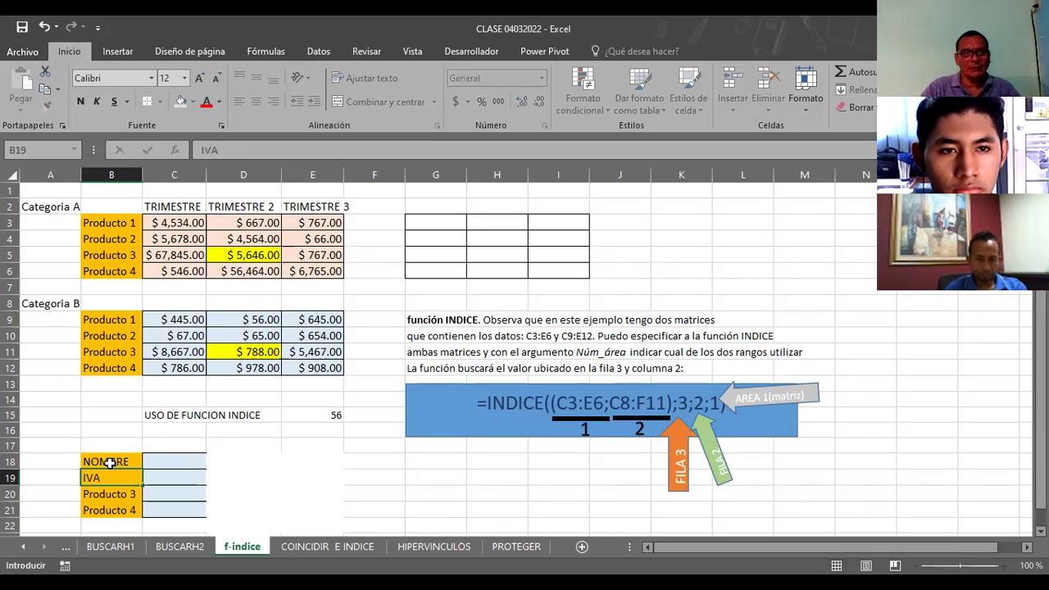
{"action": "key", "text": "Return"}
{"action": "type", "text": "PRECI"}
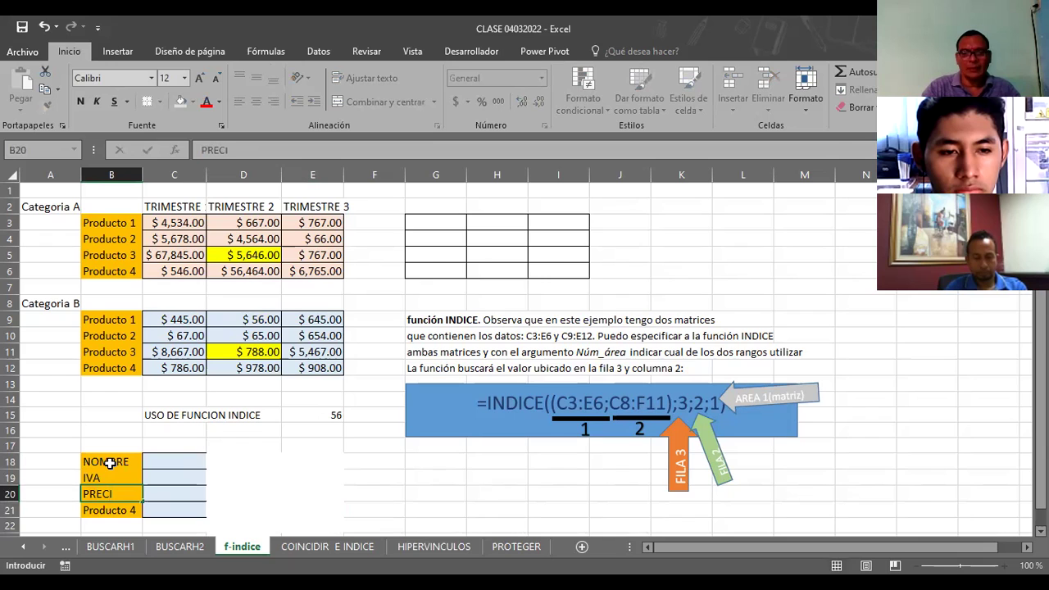
{"action": "key", "text": "Up"}
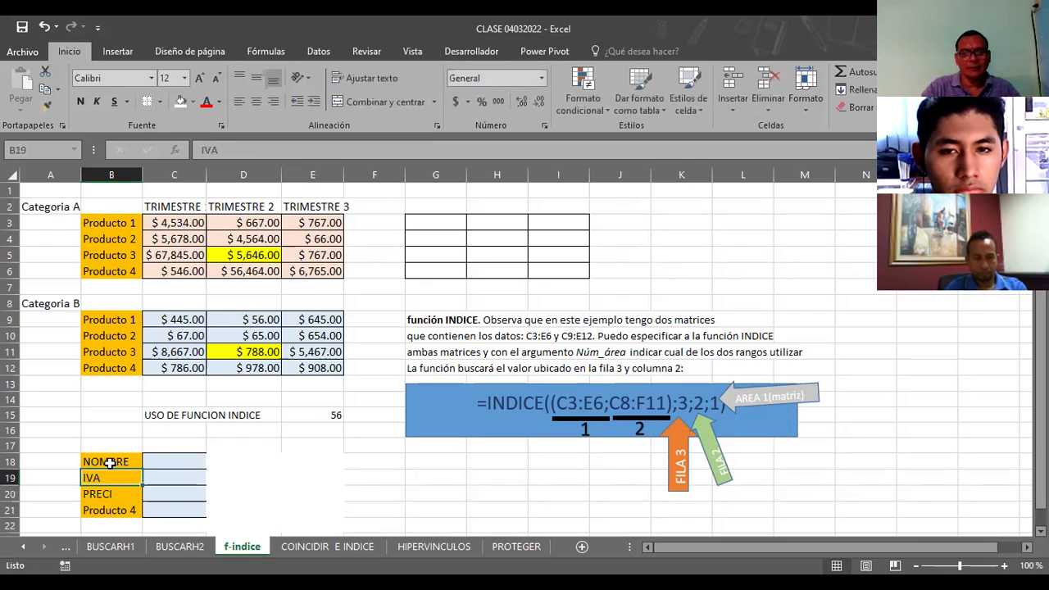
{"action": "type", "text": "PRECIO"}
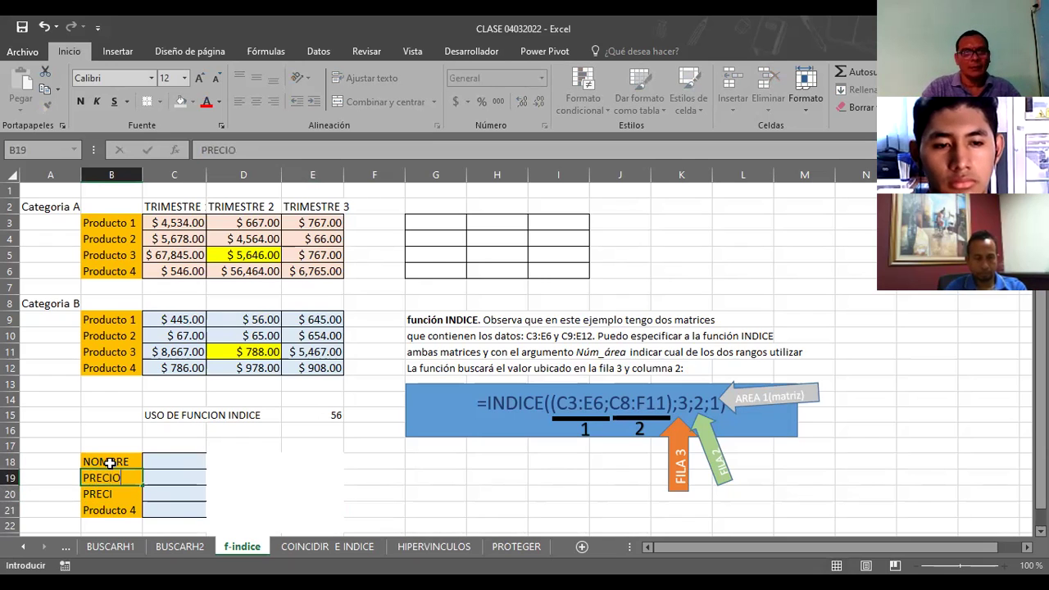
{"action": "key", "text": "Return"}
Step: Label B20 RENTA and B21 TOTAL
{"action": "type", "text": "RENTA"}
{"action": "key", "text": "Return"}
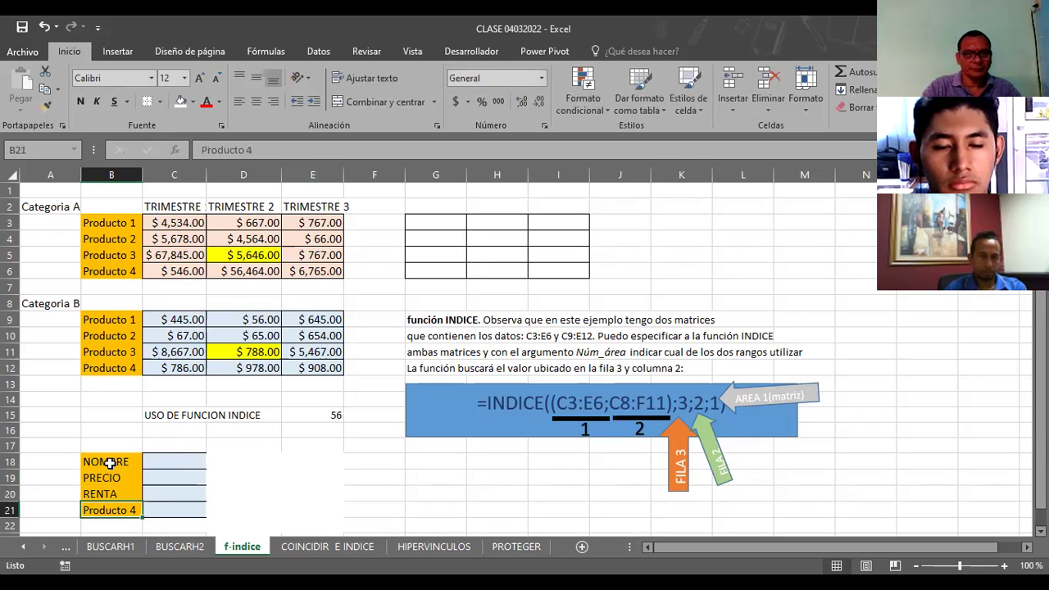
{"action": "key", "text": "BackSpace"}
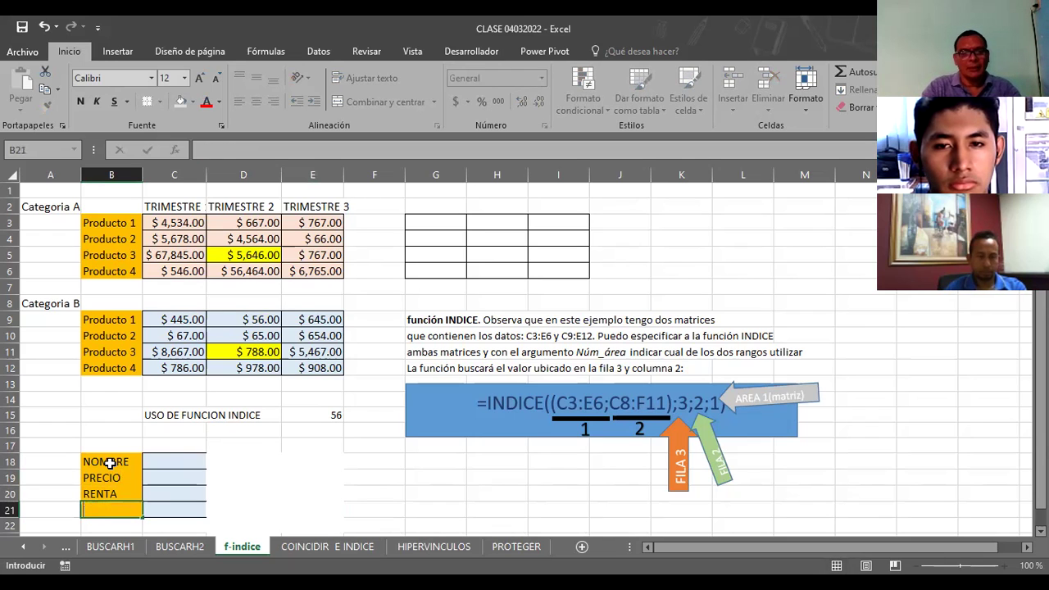
{"action": "type", "text": "TOTAL"}
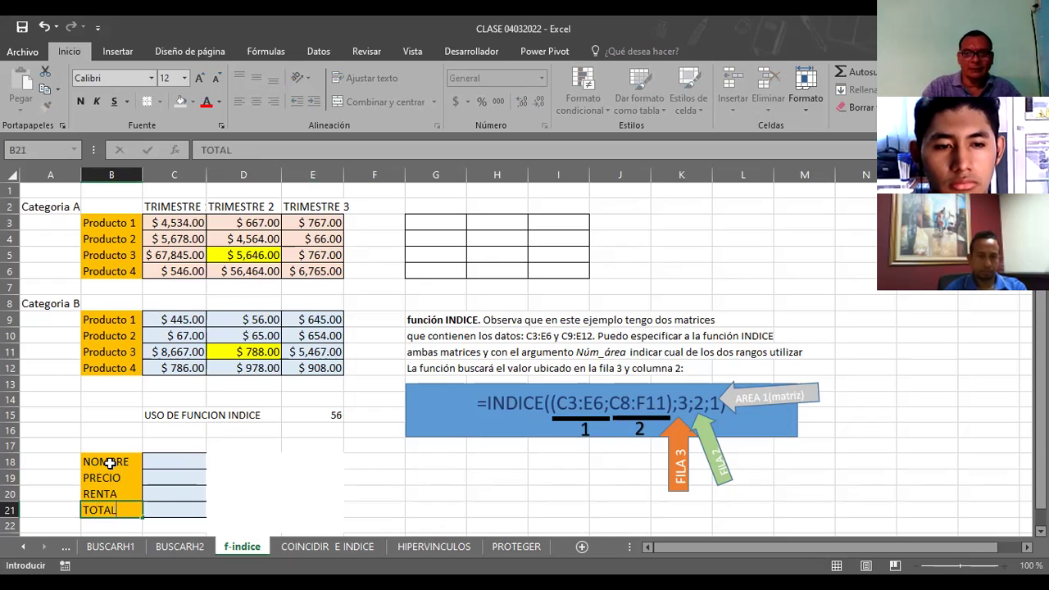
{"action": "key", "text": "Return"}
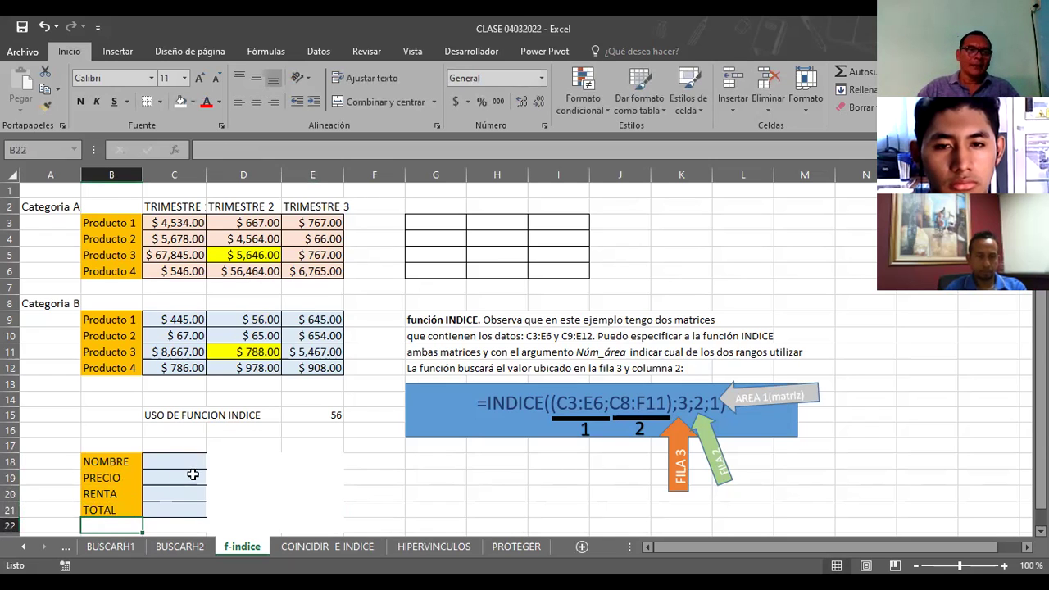
Step: Widen column C, then open and close the Data Validation options without changes
{"action": "double_click", "coordinate": [208, 174]}
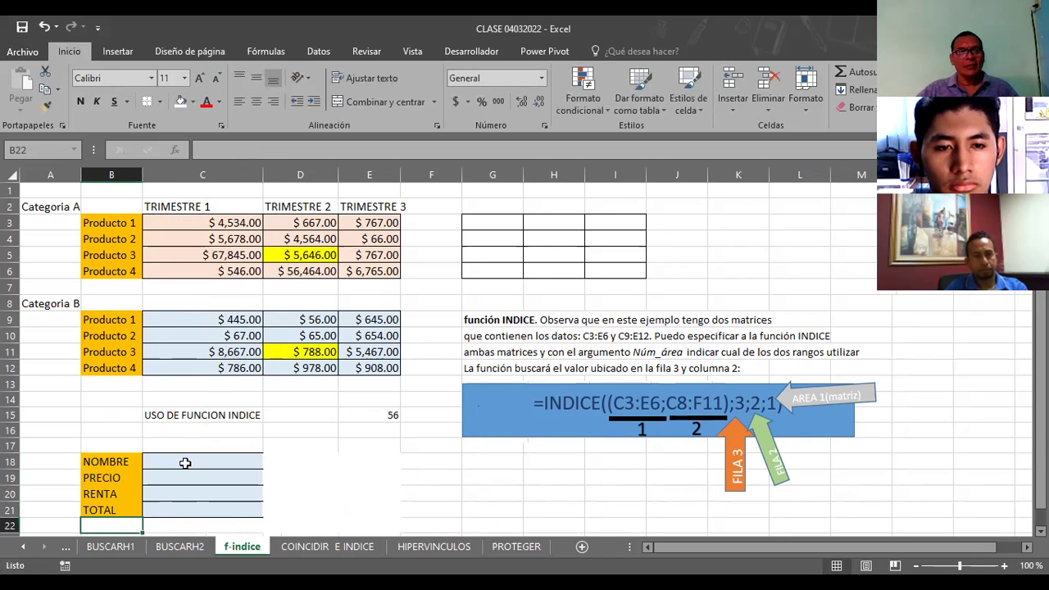
{"action": "left_click", "coordinate": [185, 463]}
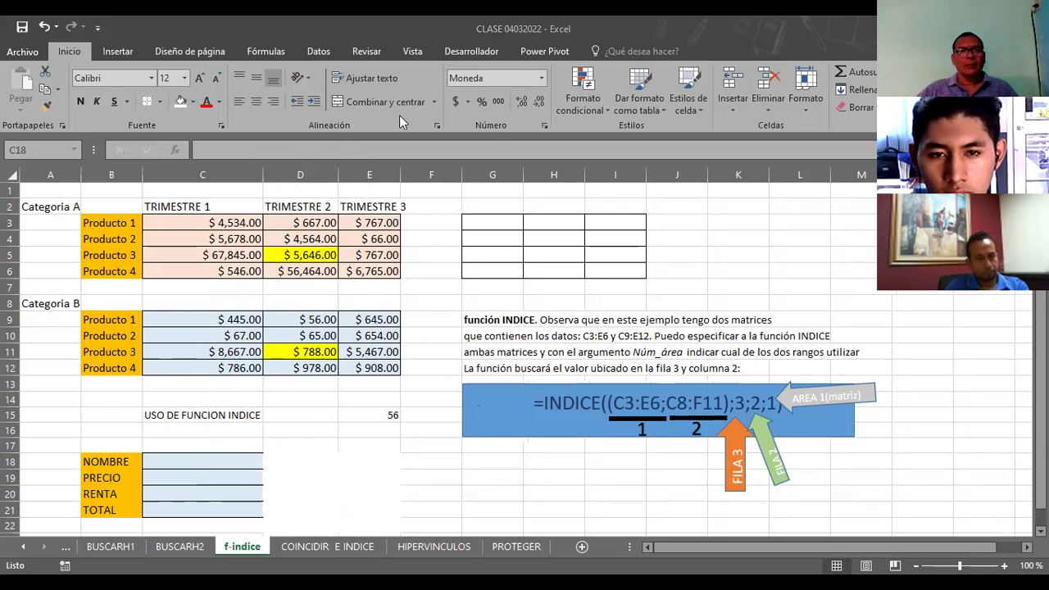
{"action": "left_click", "coordinate": [316, 50]}
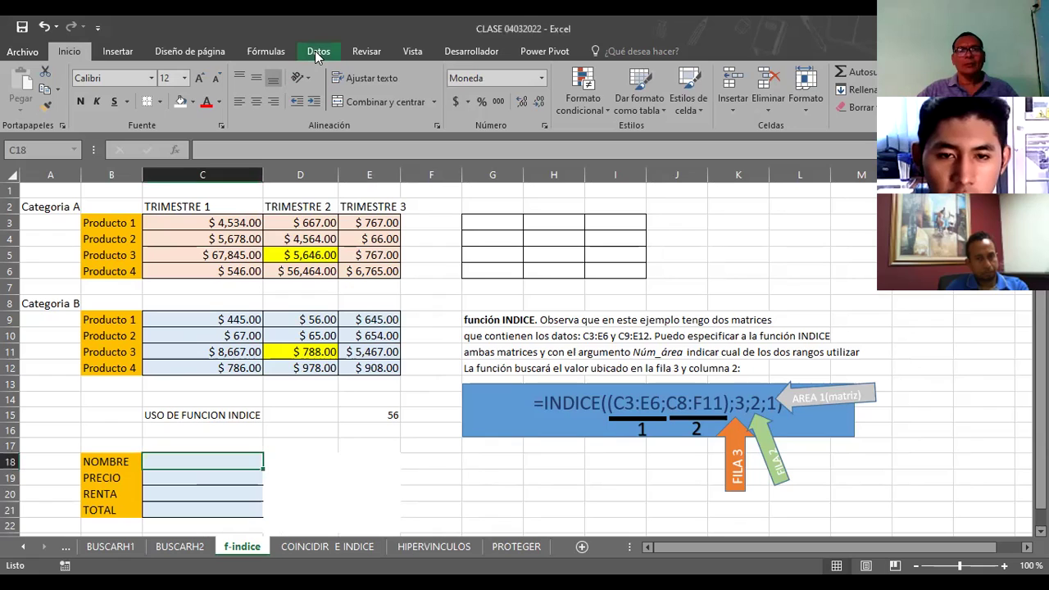
{"action": "left_click", "coordinate": [315, 51]}
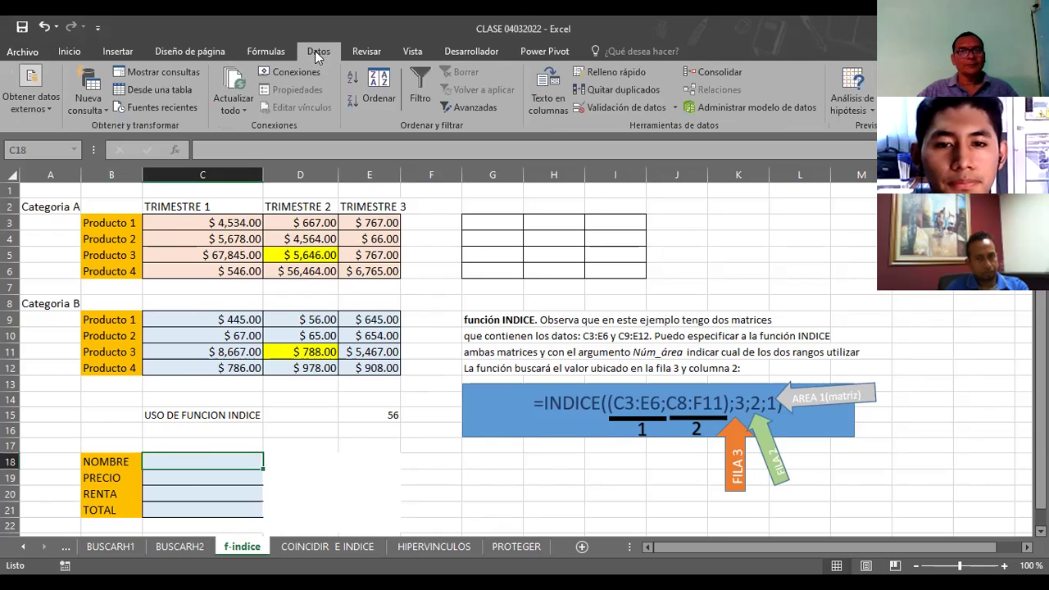
{"action": "left_click", "coordinate": [674, 109]}
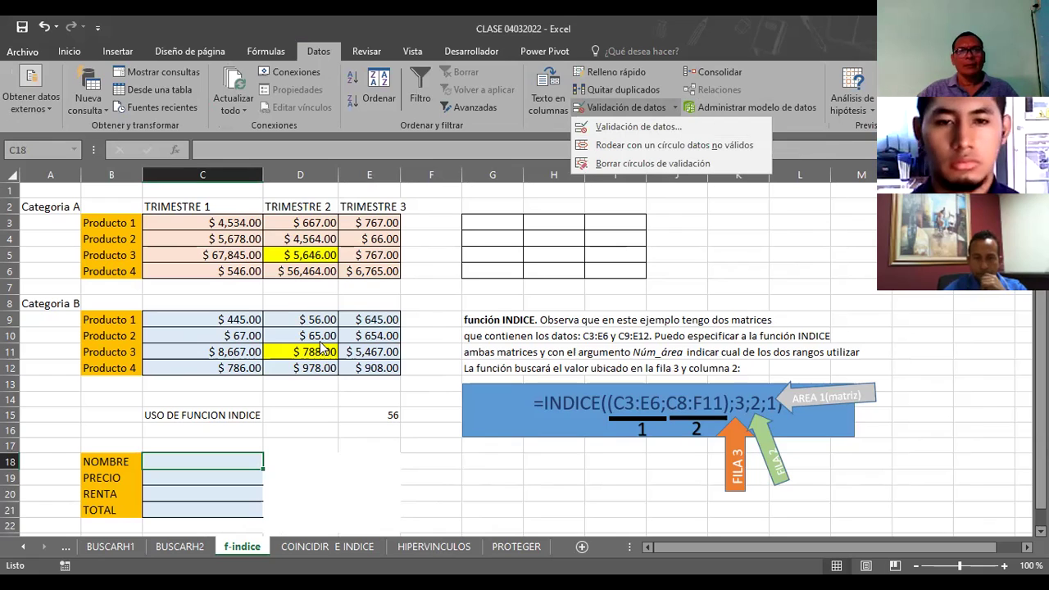
{"action": "key", "text": "Escape"}
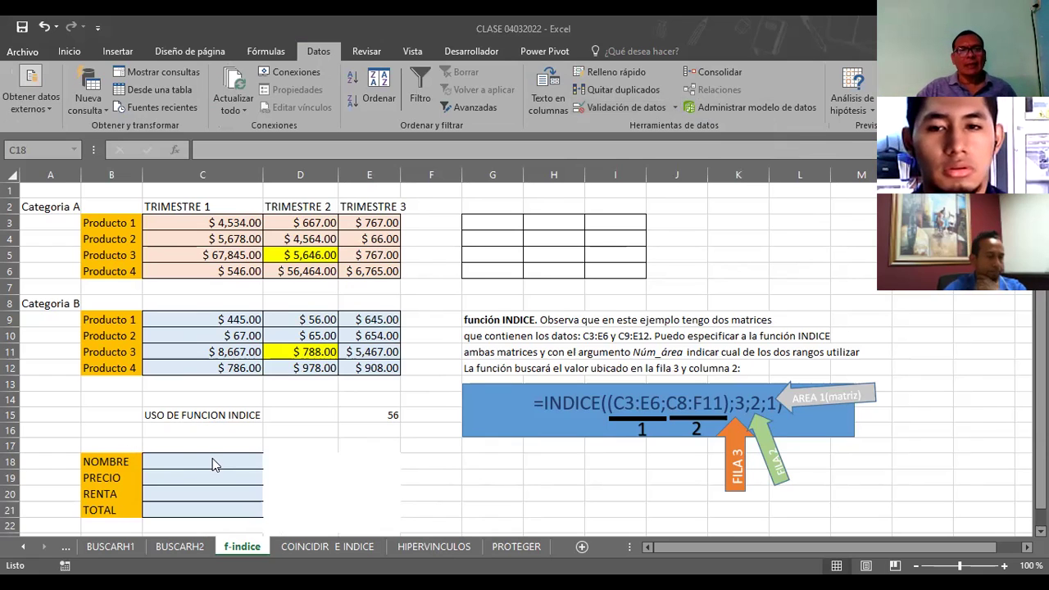
Step: Select the four blank entry cells C18:C21 beside the labels
{"action": "left_click", "coordinate": [346, 496]}
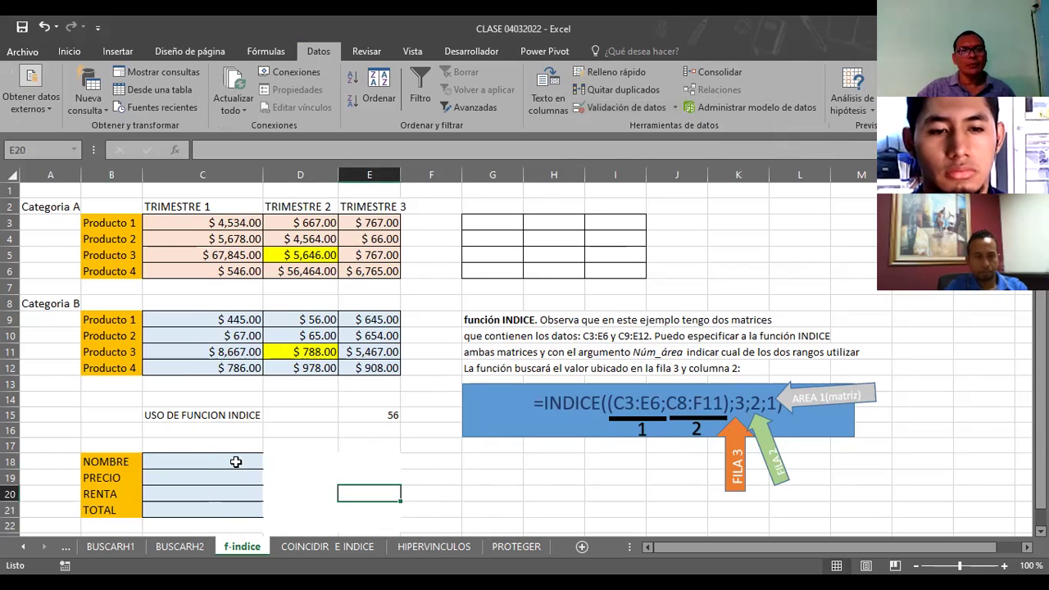
{"action": "left_click_drag", "start_coordinate": [236, 462], "coordinate": [215, 503]}
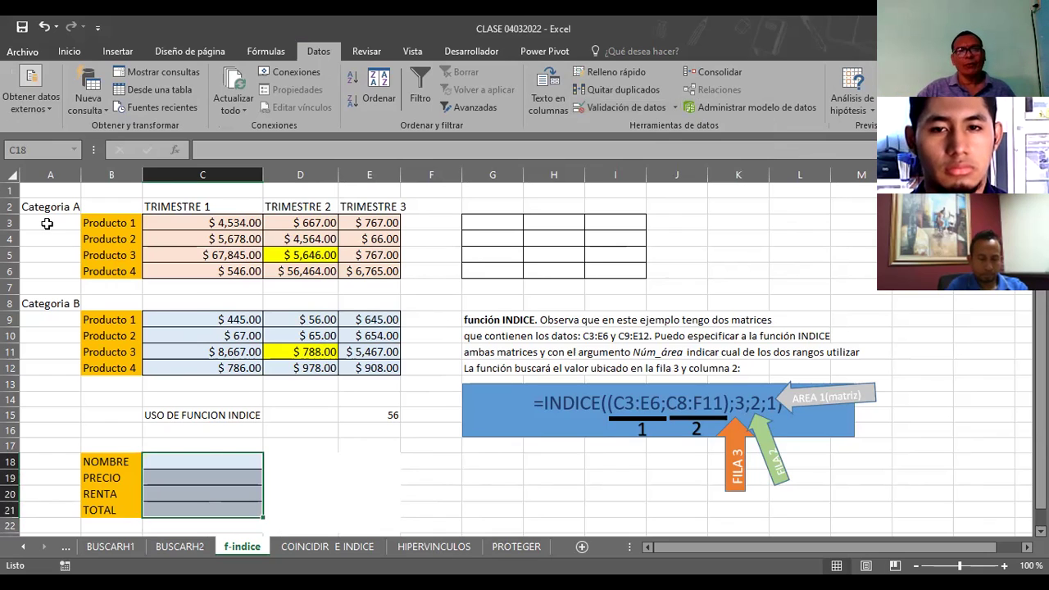
{"action": "left_click", "coordinate": [180, 469]}
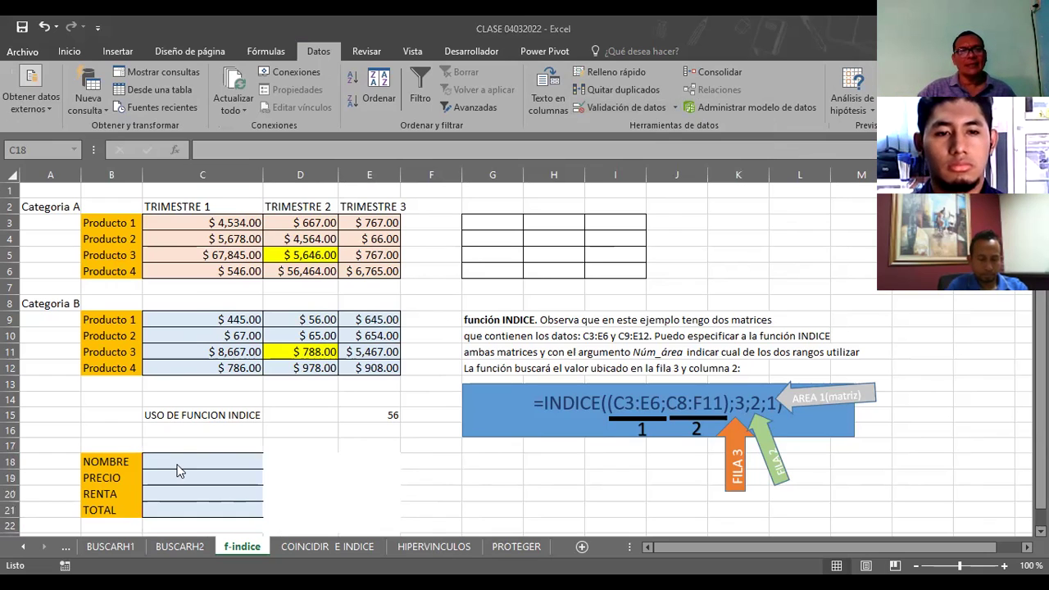
{"action": "left_click", "coordinate": [189, 459]}
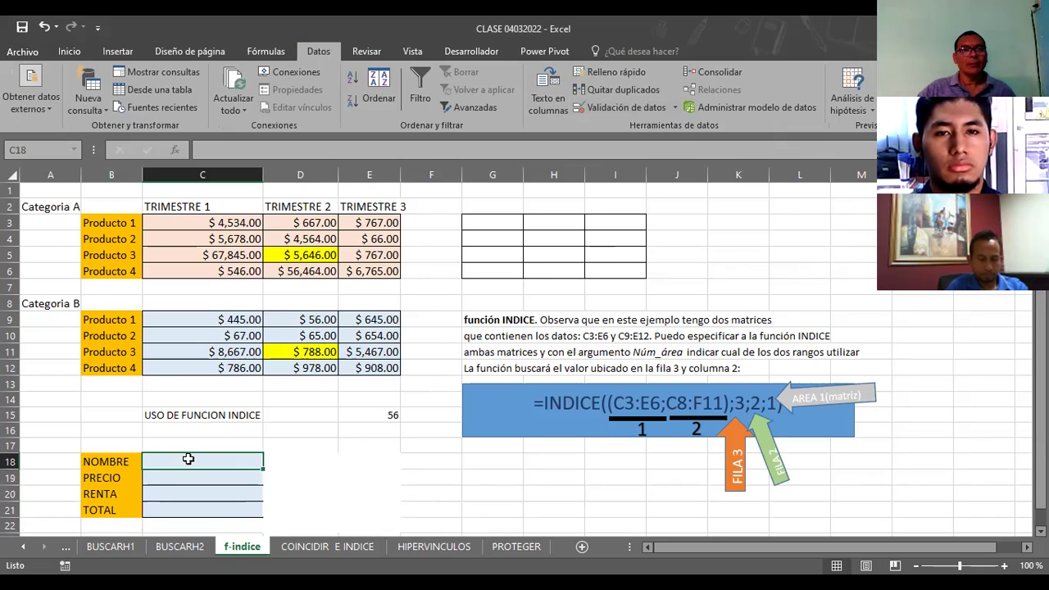
{"action": "left_click_drag", "start_coordinate": [189, 458], "coordinate": [192, 503]}
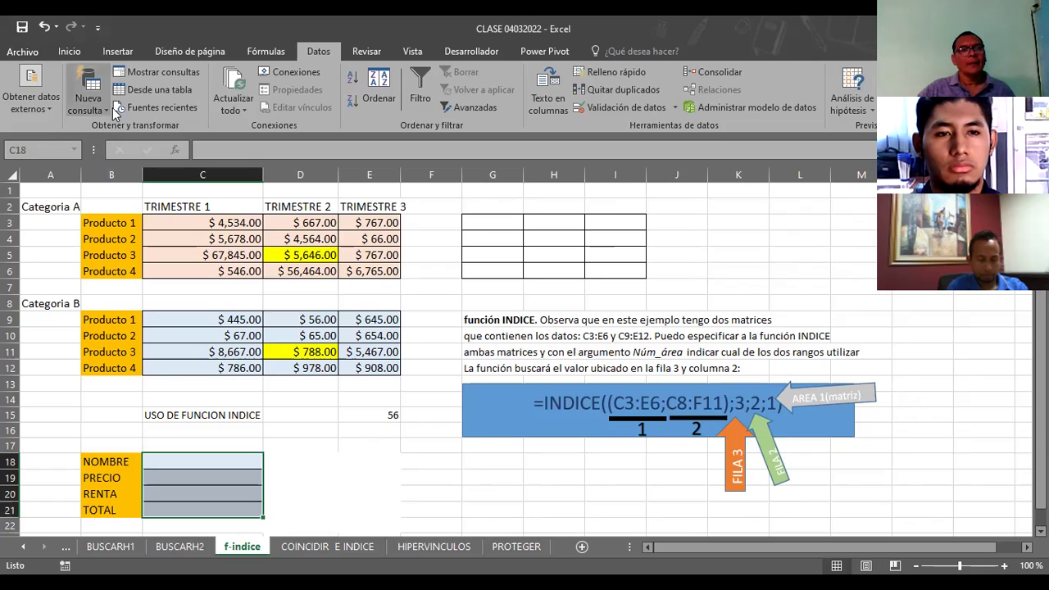
Step: Apply All Borders to the entry cells C18:C21
{"action": "left_click", "coordinate": [70, 52]}
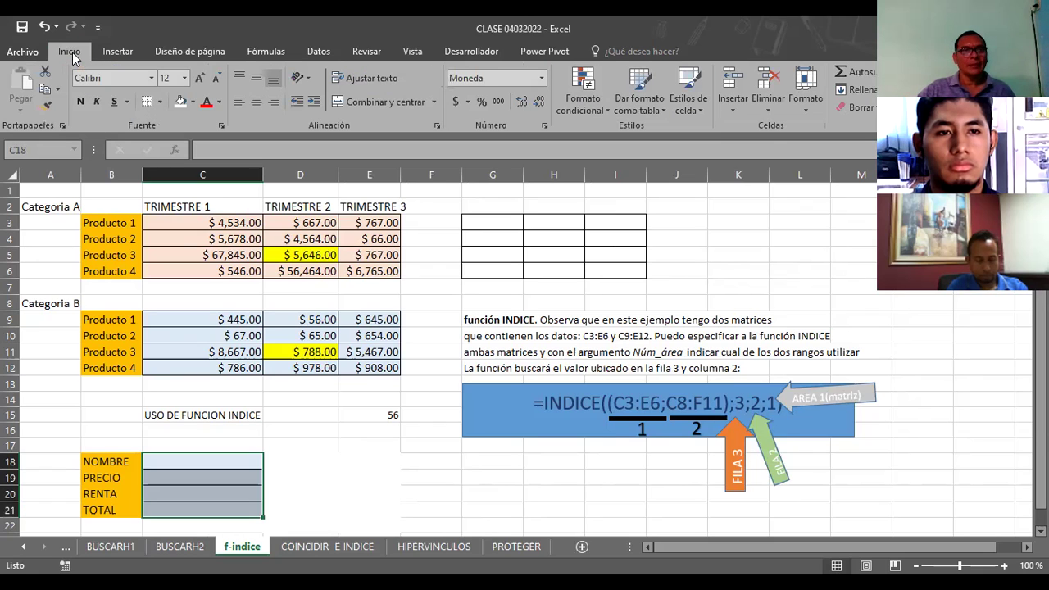
{"action": "left_click", "coordinate": [161, 101]}
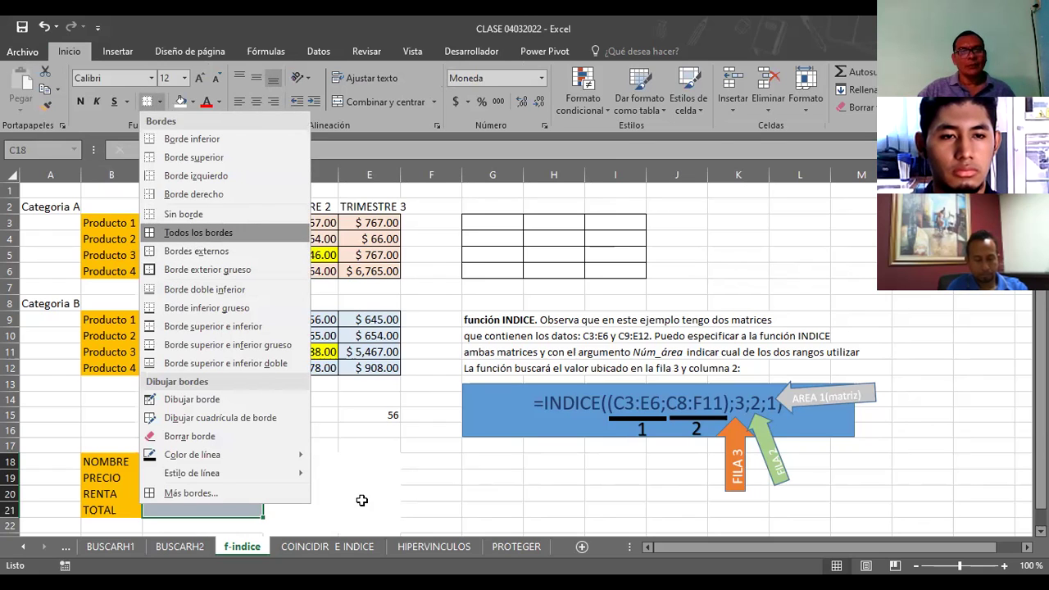
{"action": "left_click", "coordinate": [364, 495]}
Step: Format the NOMBRE cell C18 as Texto instead of Moneda
{"action": "left_click", "coordinate": [209, 460]}
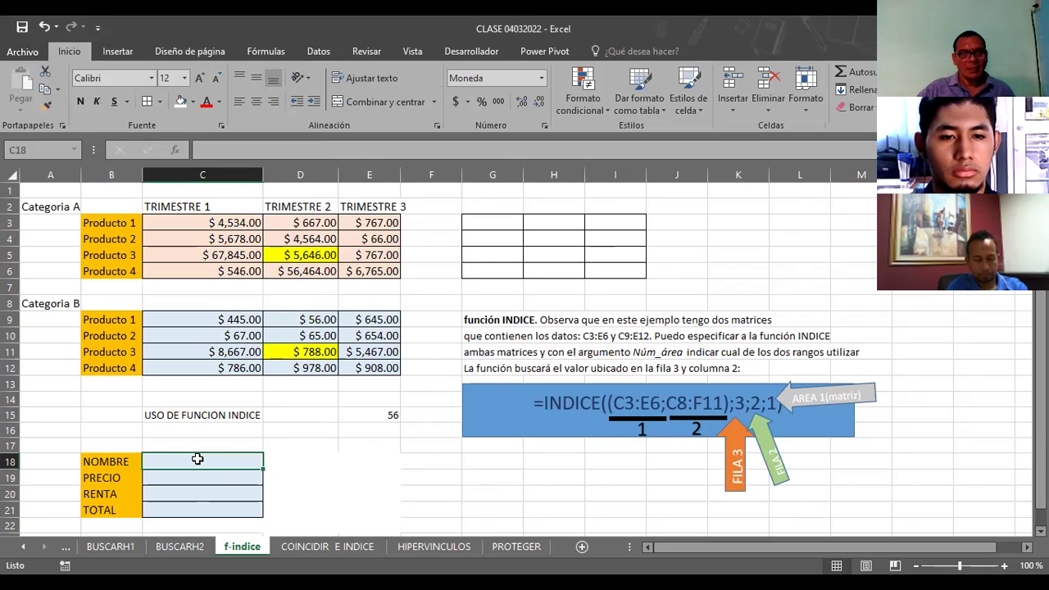
{"action": "right_click", "coordinate": [197, 463]}
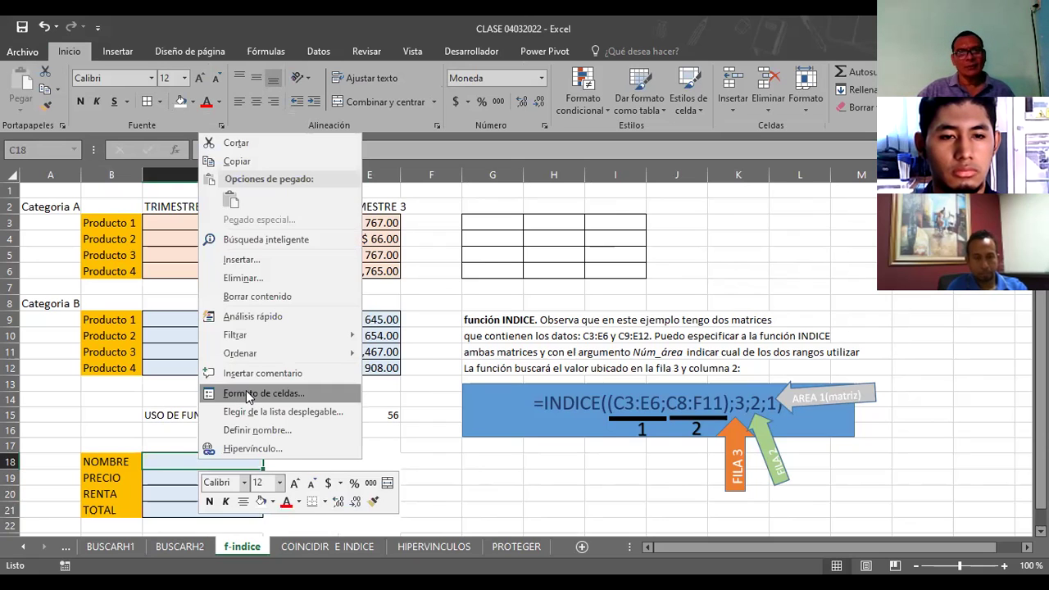
{"action": "left_click", "coordinate": [248, 393]}
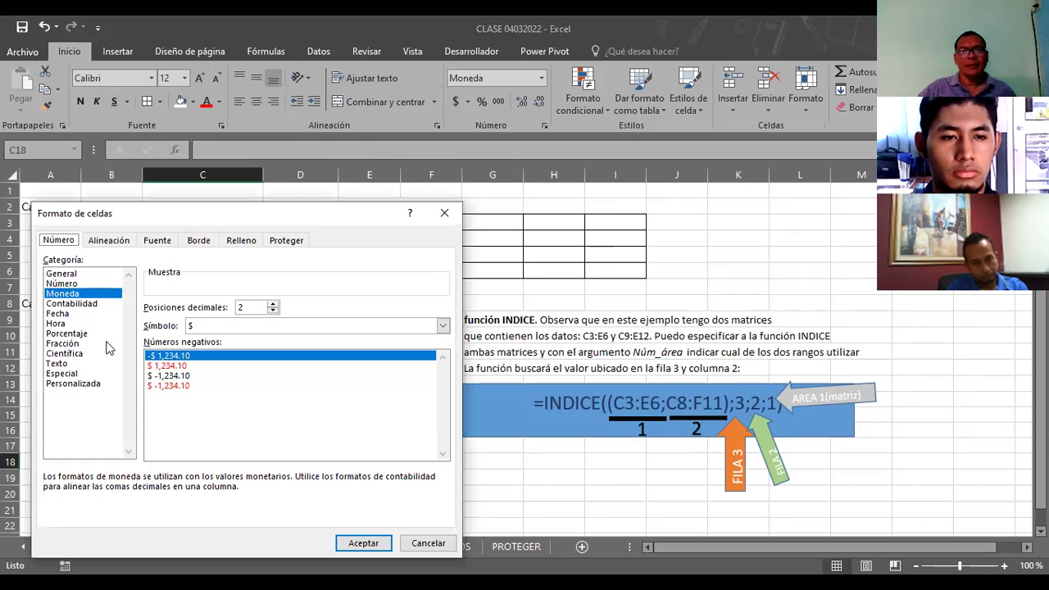
{"action": "left_click", "coordinate": [56, 363]}
{"action": "left_click", "coordinate": [356, 544]}
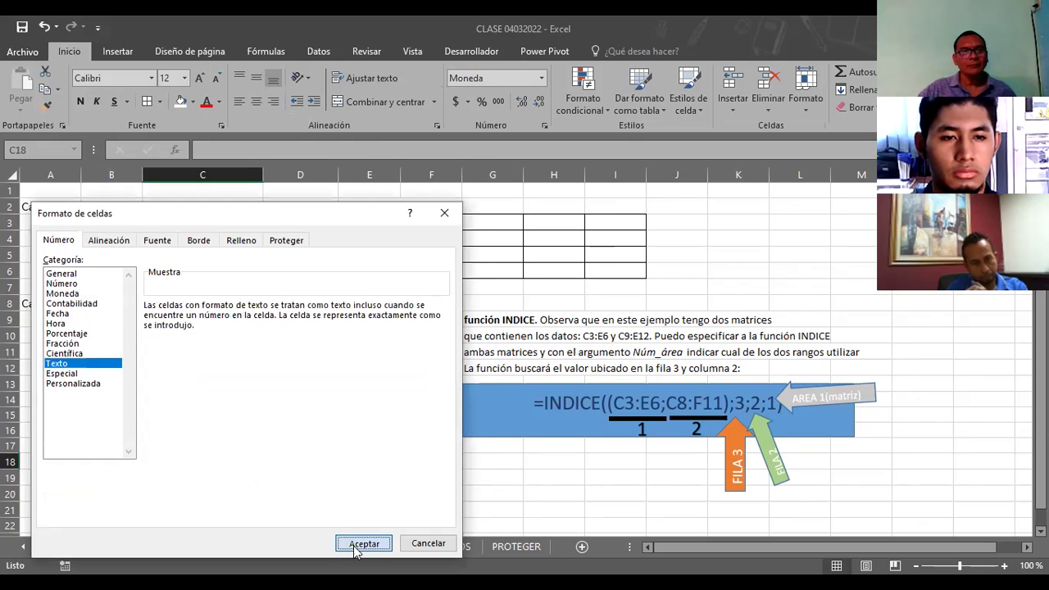
{"action": "left_click", "coordinate": [197, 462]}
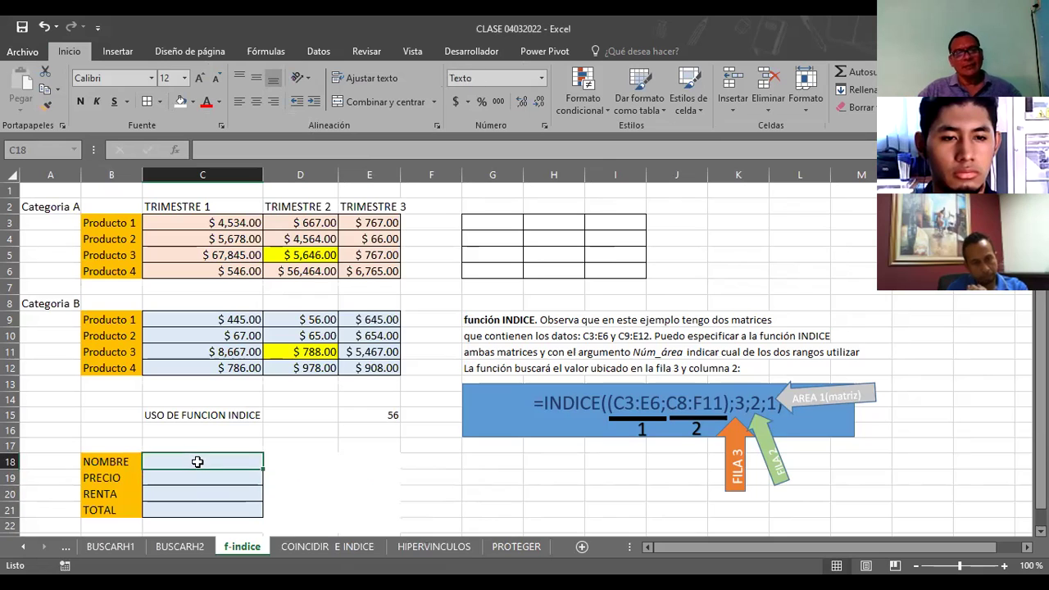
{"action": "type", "text": "6546"}
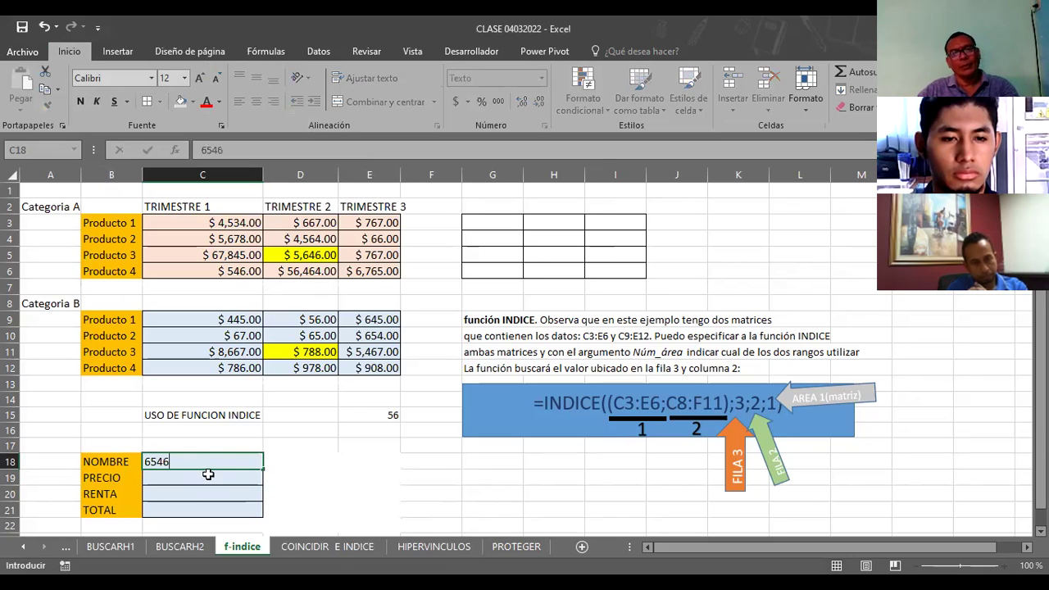
{"action": "key", "text": "Return"}
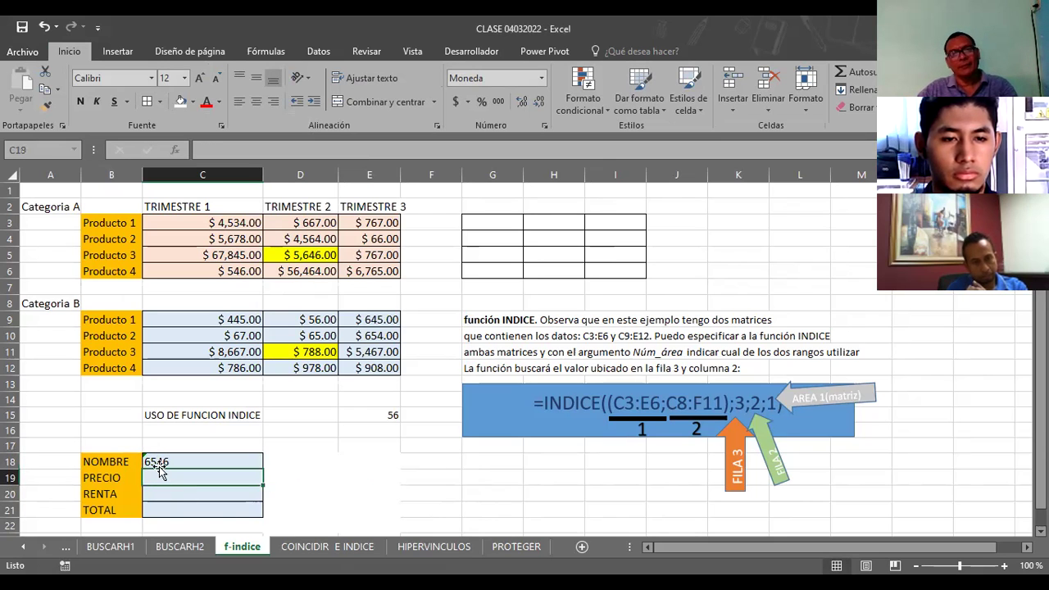
{"action": "type", "text": "YHY"}
{"action": "left_click", "coordinate": [164, 462]}
{"action": "type", "text": "YUYTUT"}
{"action": "key", "text": "Return"}
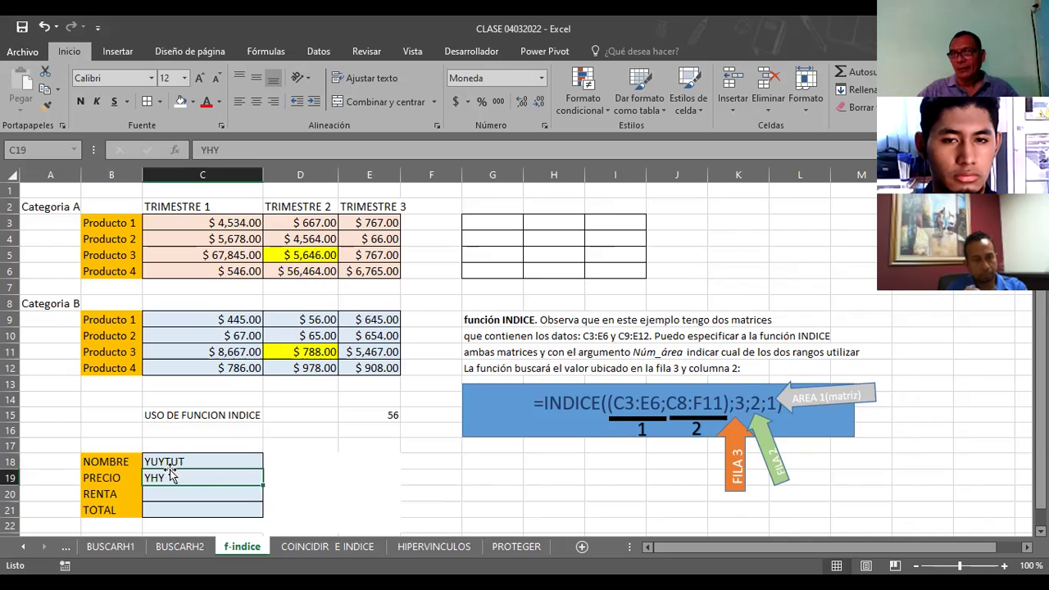
{"action": "left_click", "coordinate": [170, 463]}
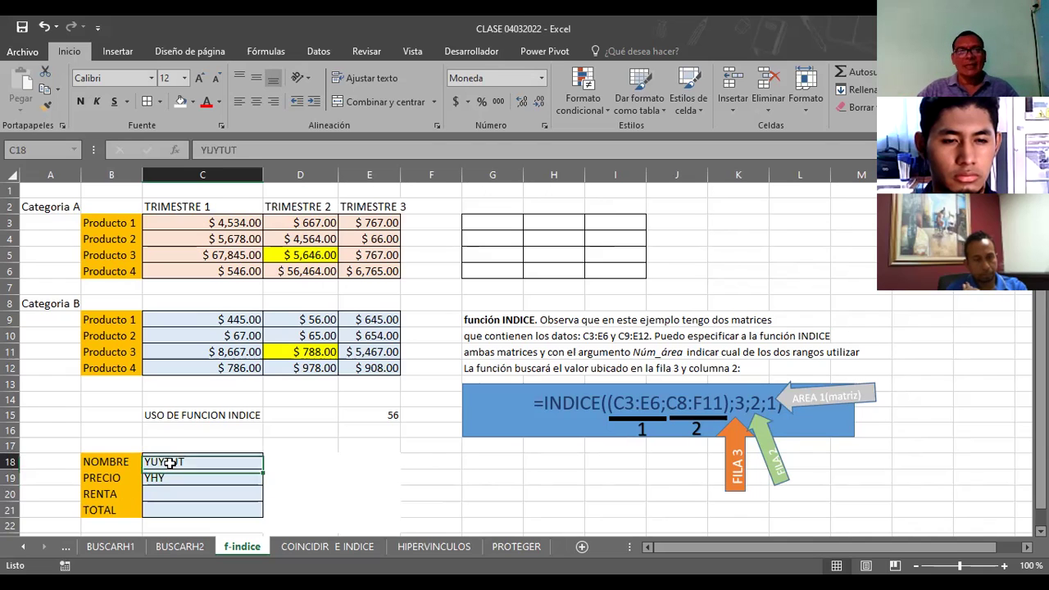
{"action": "key", "text": "Delete"}
{"action": "left_click", "coordinate": [180, 477]}
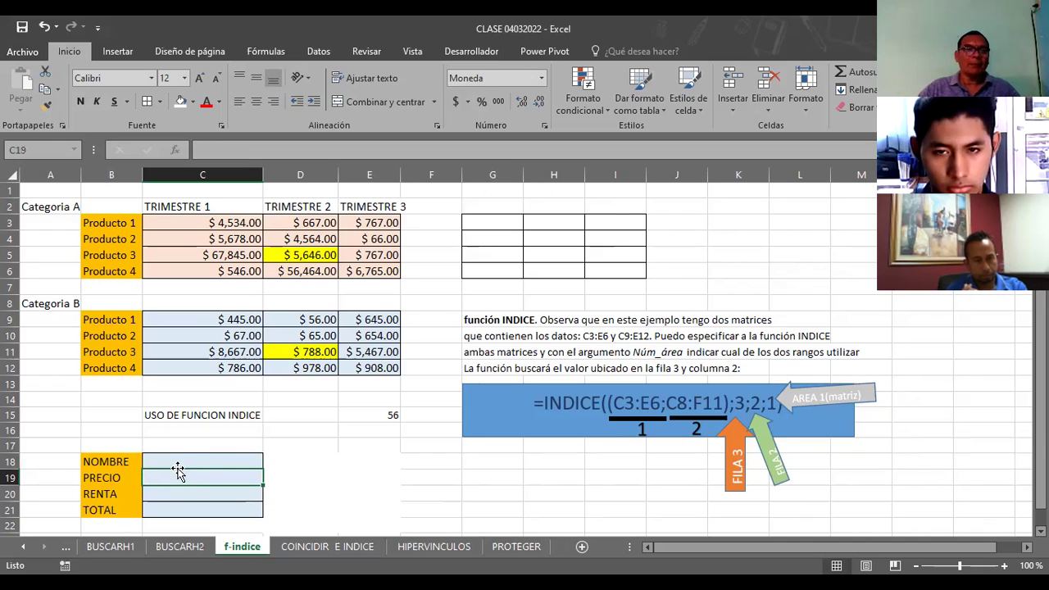
{"action": "key", "text": "Delete"}
{"action": "left_click", "coordinate": [179, 461]}
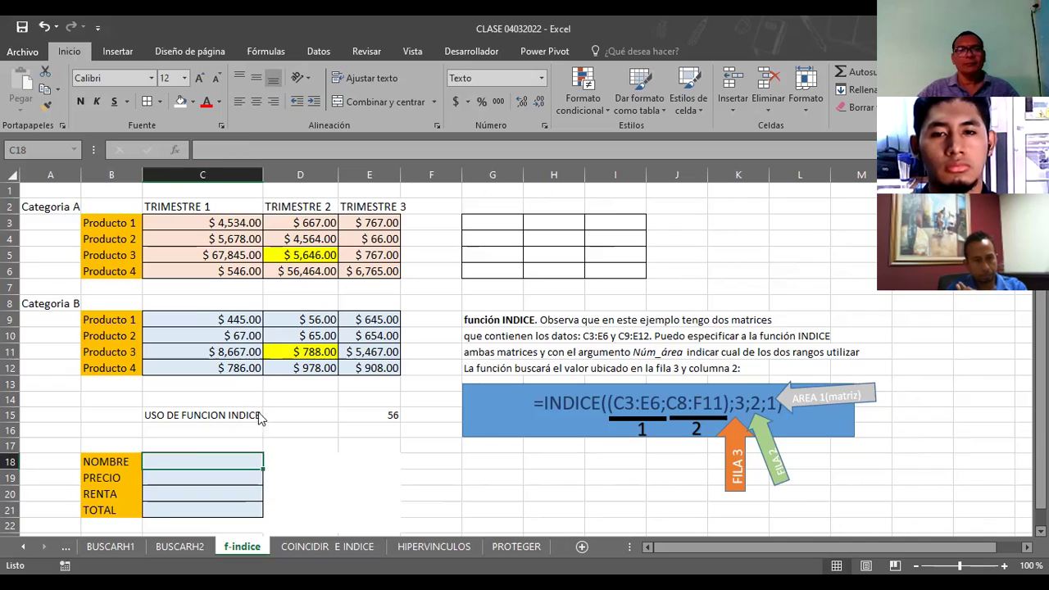
Step: Open the Data Validation settings for cell C18
{"action": "left_click", "coordinate": [190, 465]}
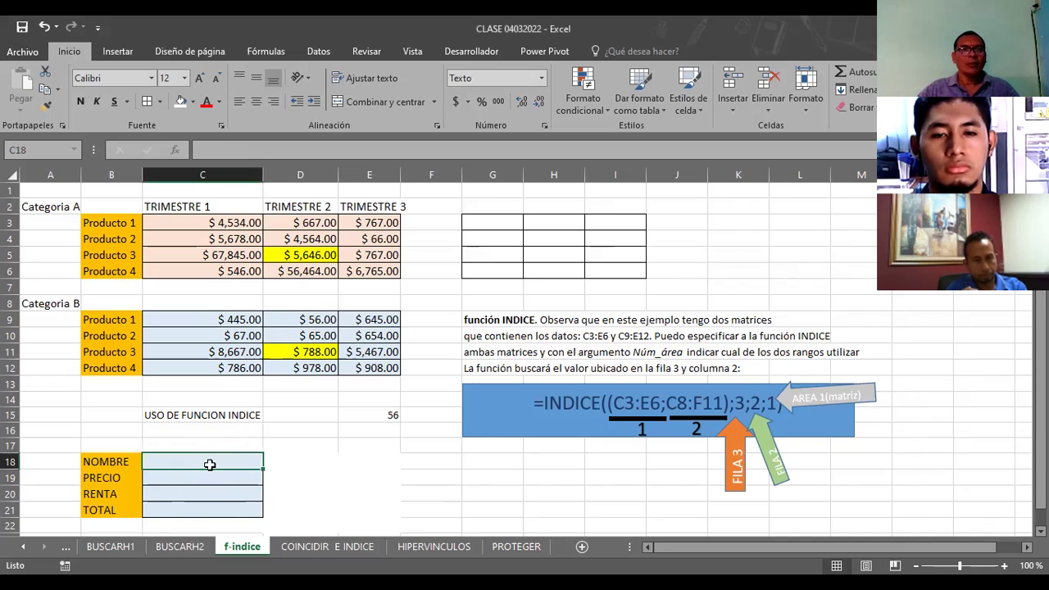
{"action": "left_click", "coordinate": [318, 52]}
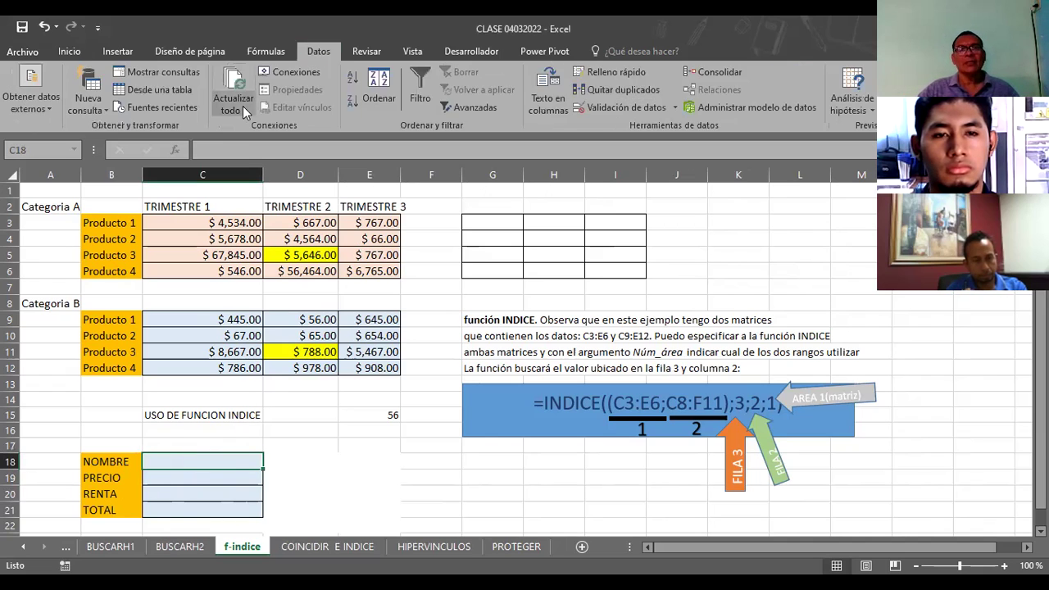
{"action": "left_click", "coordinate": [675, 107]}
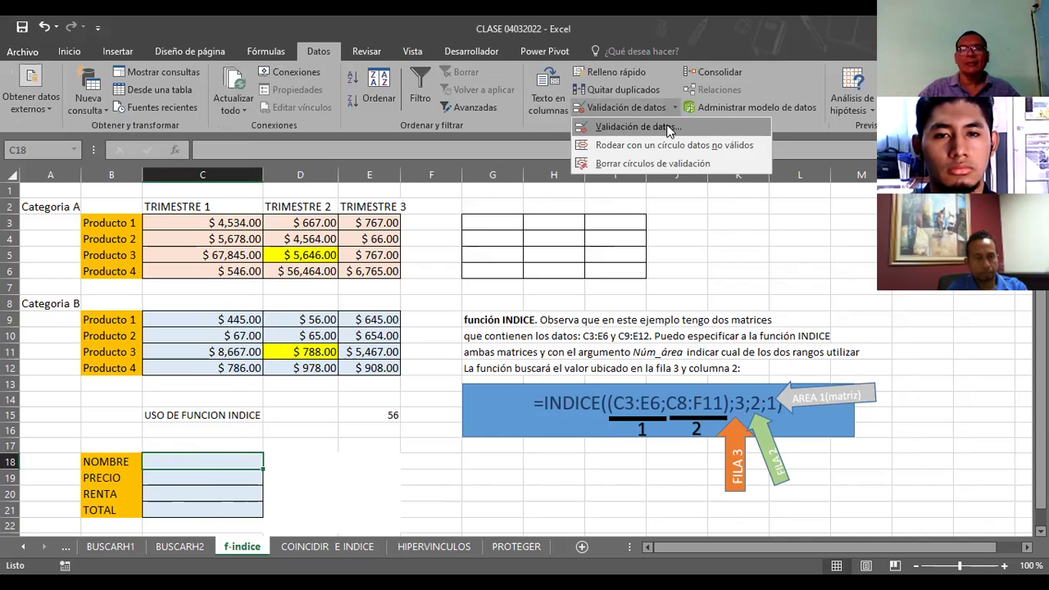
{"action": "left_click", "coordinate": [669, 128]}
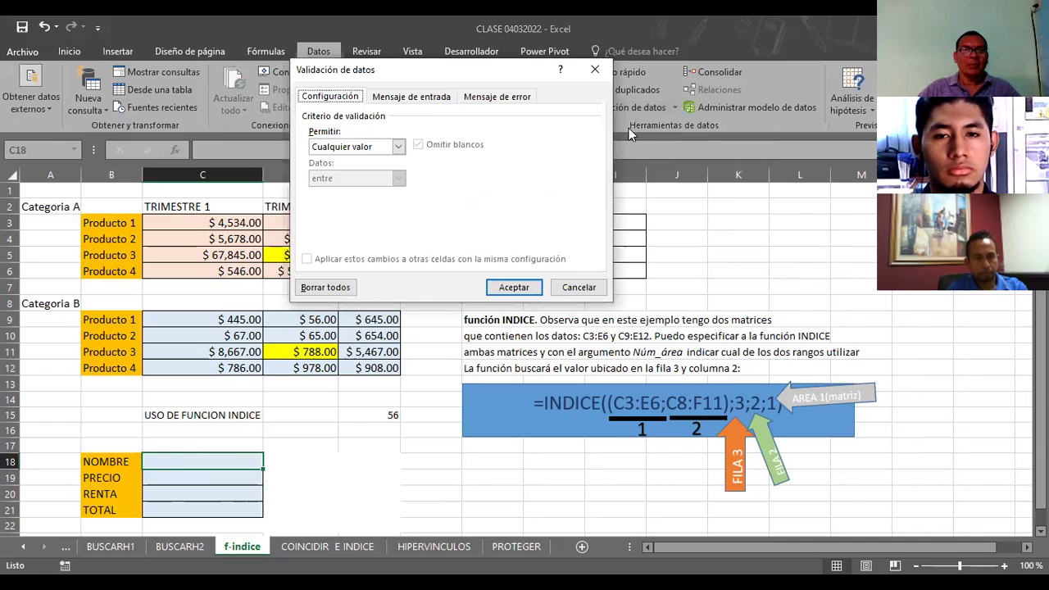
Step: Allow only text length between 5 and 12 characters in C18
{"action": "key", "text": "Tab"}
{"action": "key", "text": "alt+Down"}
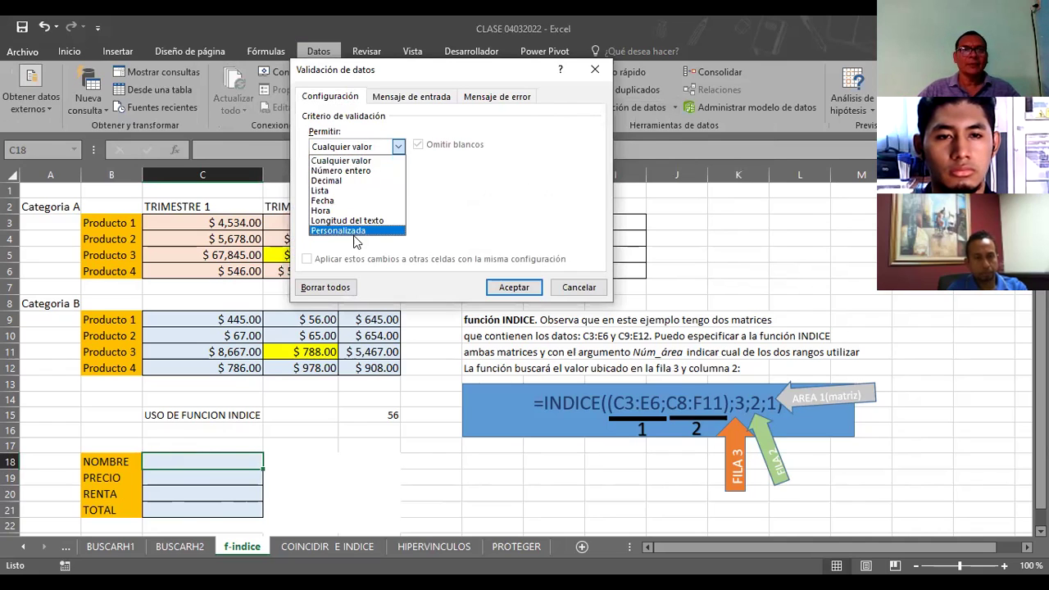
{"action": "key", "text": "Up"}
{"action": "key", "text": "Up"}
{"action": "key", "text": "Down"}
{"action": "key", "text": "Up"}
{"action": "key", "text": "Up"}
{"action": "key", "text": "Up"}
{"action": "key", "text": "Up"}
{"action": "key", "text": "Up"}
{"action": "key", "text": "Up"}
{"action": "key", "text": "Down"}
{"action": "key", "text": "Down"}
{"action": "key", "text": "Down"}
{"action": "key", "text": "Down"}
{"action": "key", "text": "Down"}
{"action": "key", "text": "Down"}
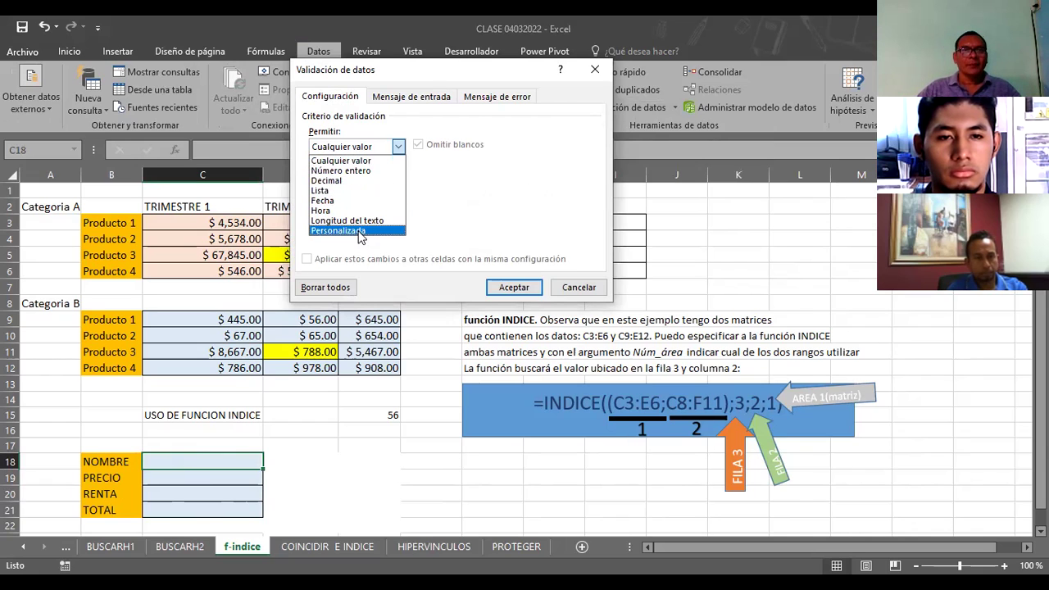
{"action": "left_click", "coordinate": [360, 231]}
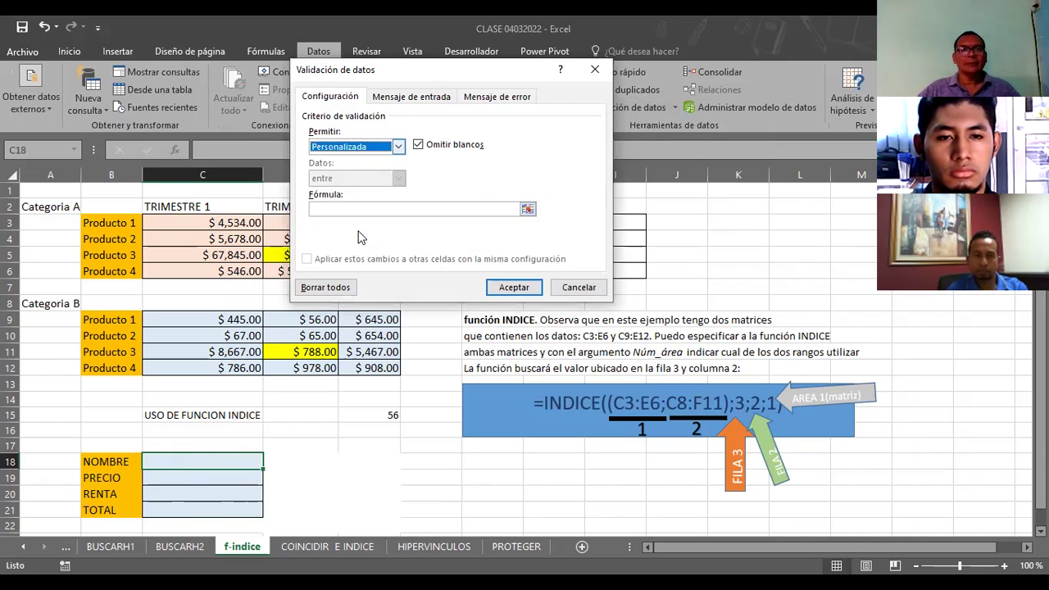
{"action": "key", "text": "alt+Down"}
{"action": "key", "text": "Down"}
{"action": "key", "text": "Down"}
{"action": "key", "text": "Return"}
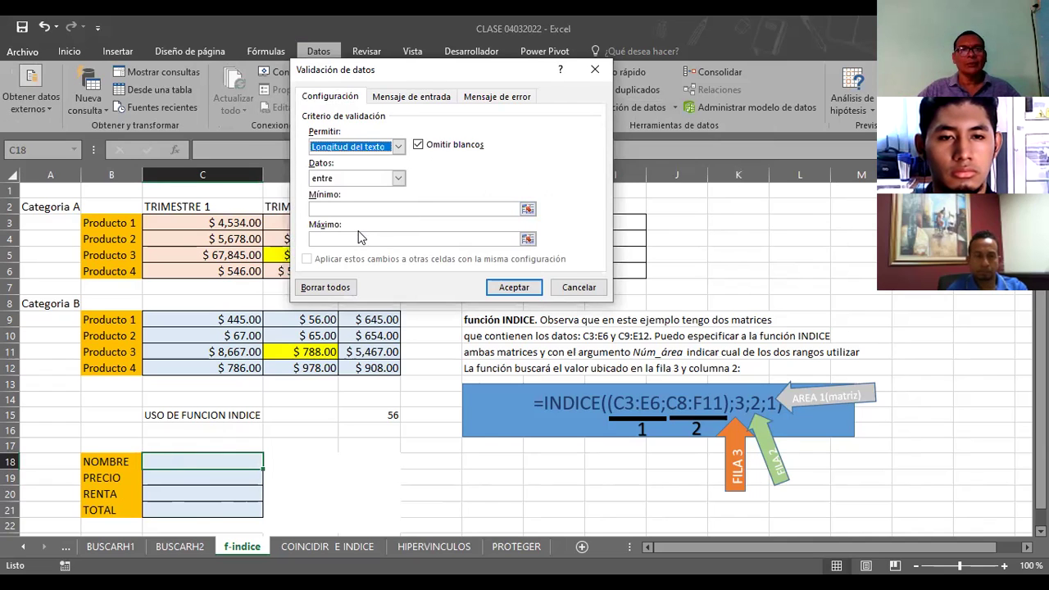
{"action": "key", "text": "alt+m"}
{"action": "left_click", "coordinate": [358, 235]}
{"action": "type", "text": "12"}
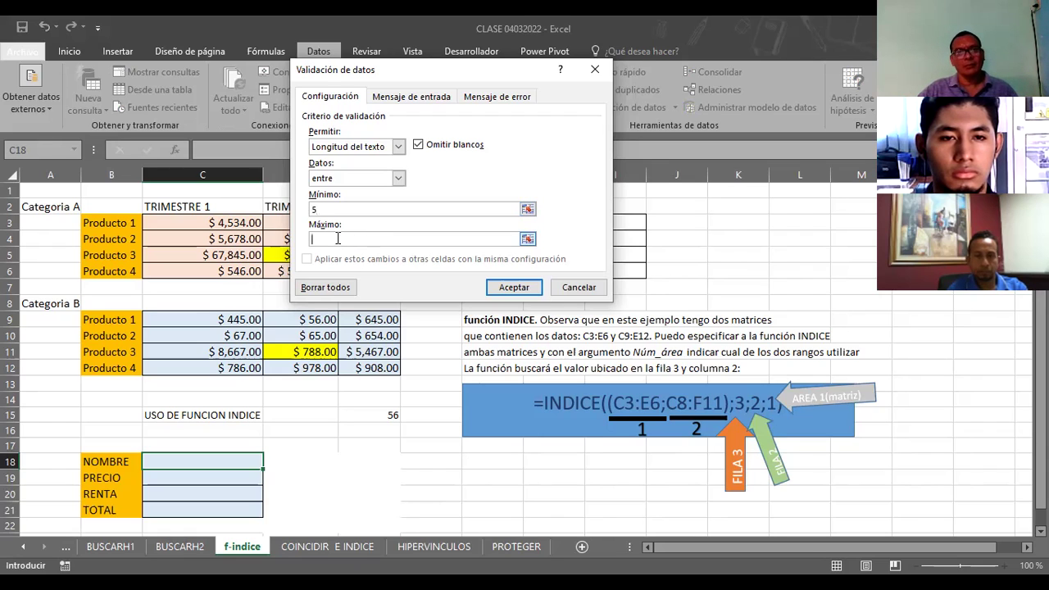
{"action": "left_click", "coordinate": [514, 287]}
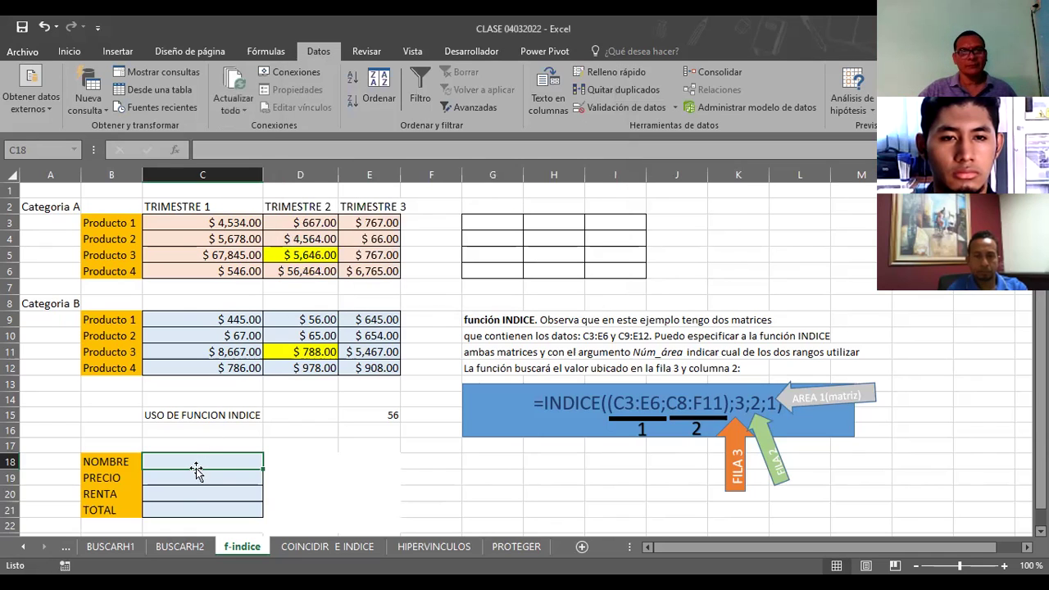
Step: Enter JOSE in C18 and cancel the validation error that rejects it
{"action": "type", "text": "JOSE"}
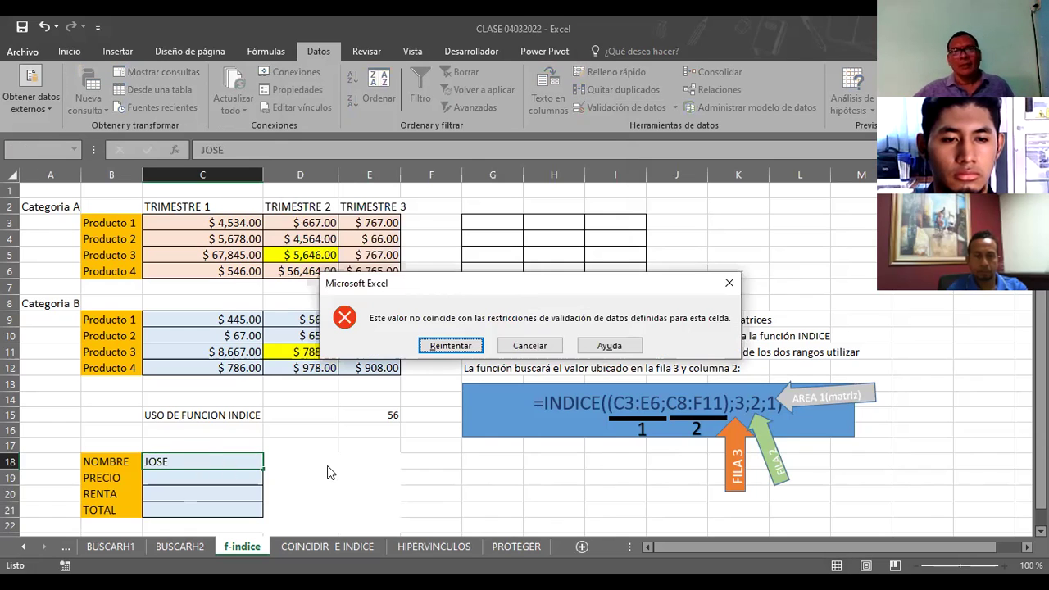
{"action": "left_click", "coordinate": [522, 345]}
Step: Change C18's text-length rule to allow 1 to 23 characters
{"action": "key", "text": "Return"}
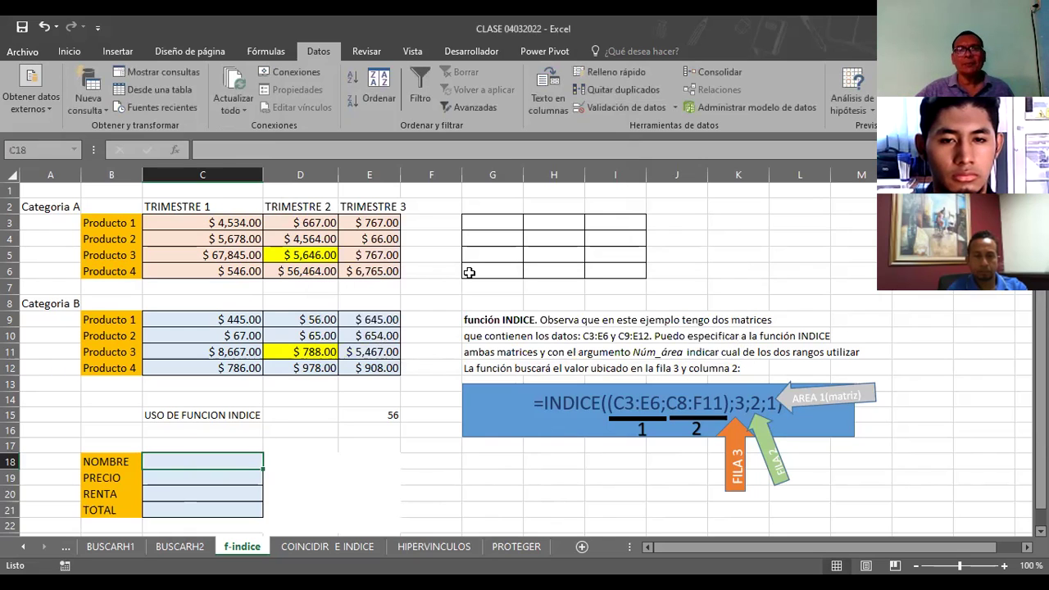
{"action": "left_click", "coordinate": [674, 107]}
{"action": "left_click", "coordinate": [601, 127]}
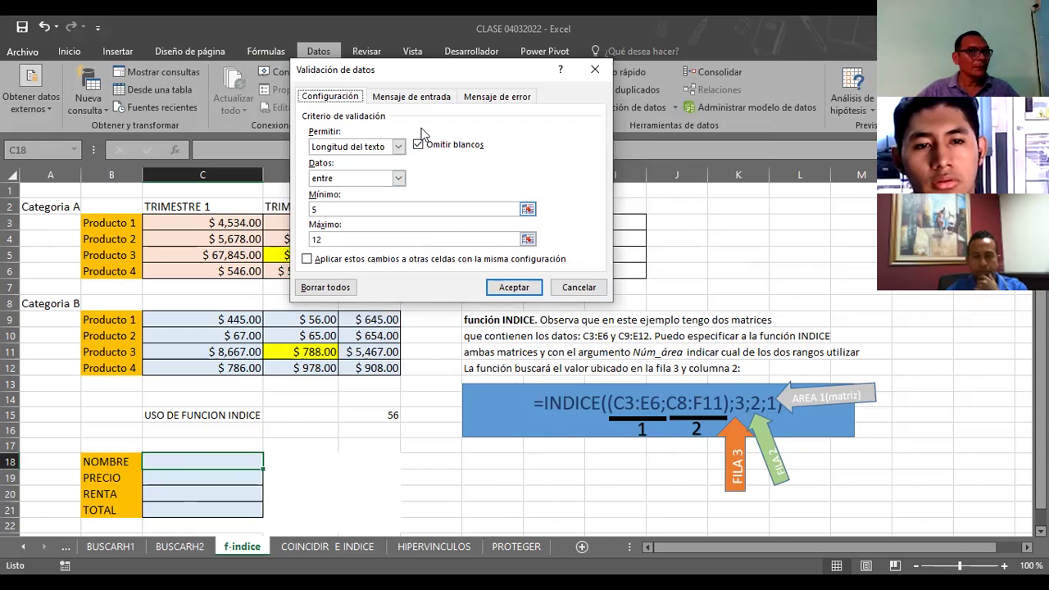
{"action": "left_click", "coordinate": [369, 209]}
{"action": "key", "text": "BackSpace"}
{"action": "left_click", "coordinate": [333, 238]}
{"action": "key", "text": "BackSpace"}
{"action": "key", "text": "BackSpace"}
{"action": "left_click", "coordinate": [504, 286]}
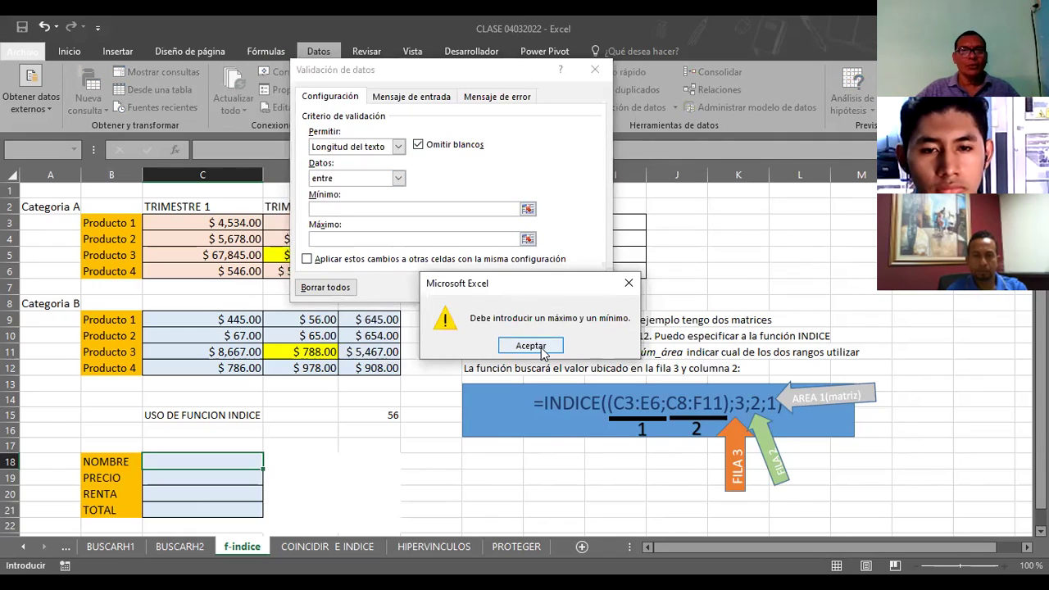
{"action": "left_click", "coordinate": [529, 346]}
{"action": "left_click", "coordinate": [353, 238]}
{"action": "type", "text": "23"}
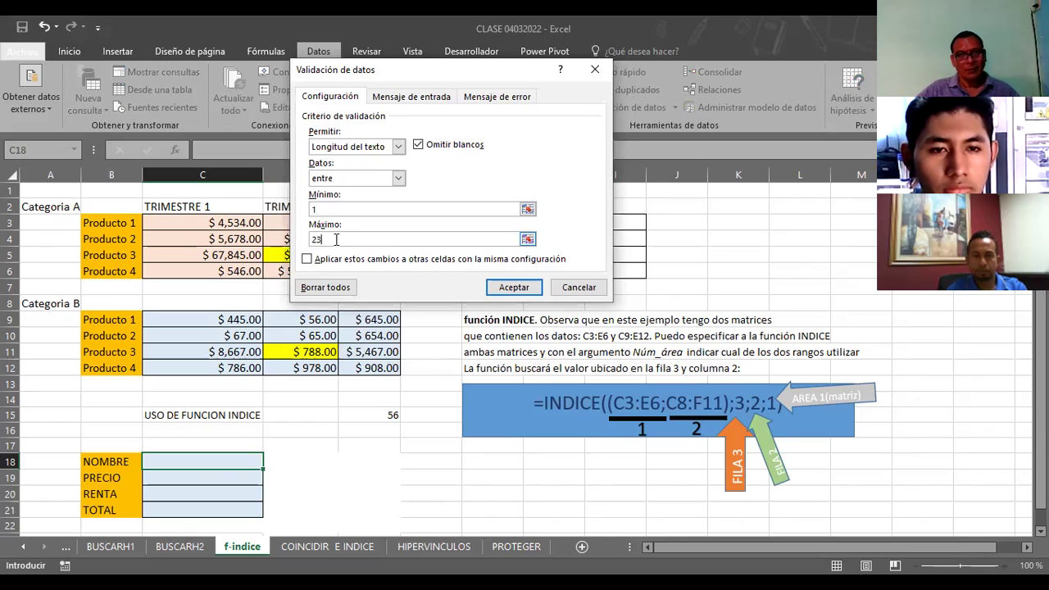
{"action": "left_click", "coordinate": [501, 287]}
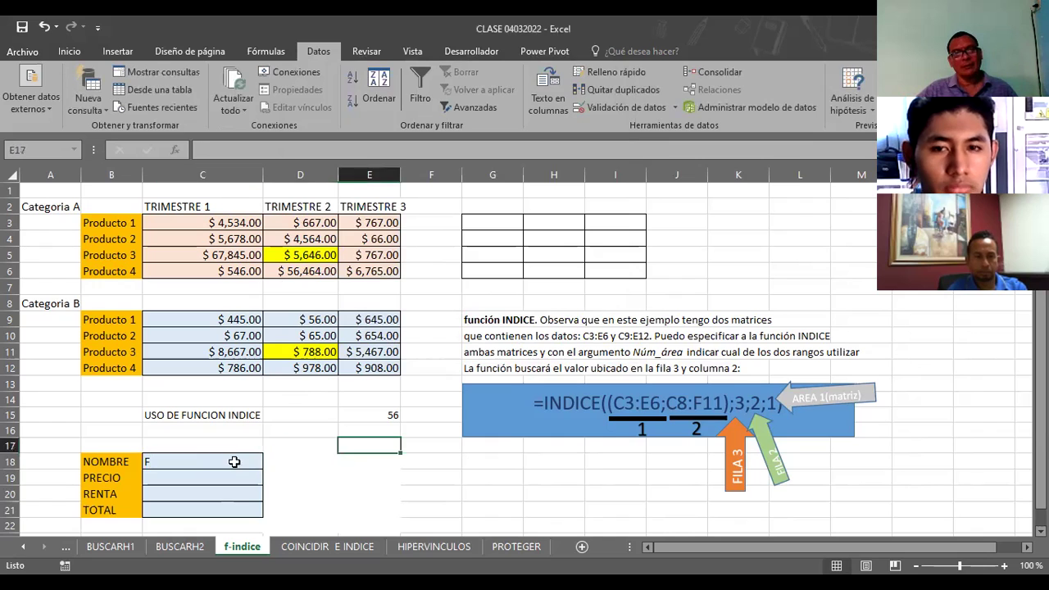
Step: Enter JOSE as the name in the NOMBRE cell C18
{"action": "type", "text": "FGD"}
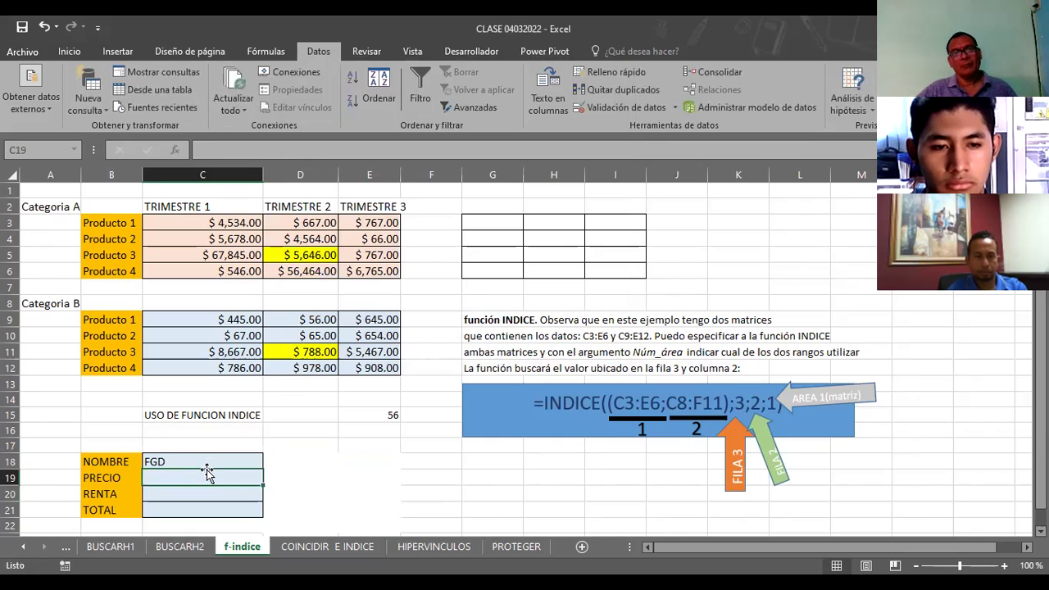
{"action": "type", "text": "D"}
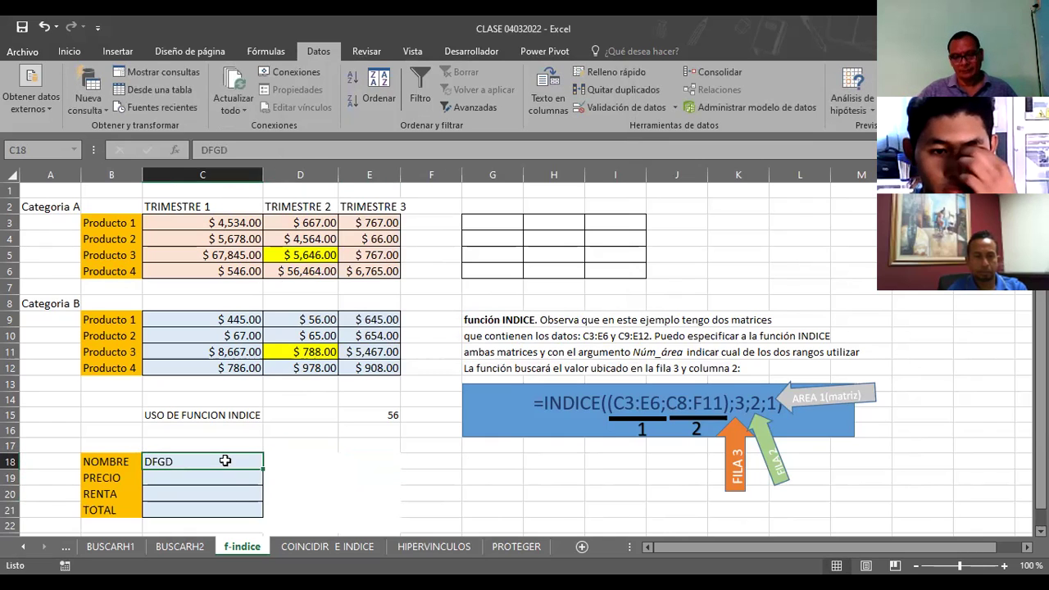
{"action": "key", "text": "BackSpace"}
{"action": "key", "text": "BackSpace"}
{"action": "key", "text": "BackSpace"}
{"action": "type", "text": "JOS"}
{"action": "key", "text": "Return"}
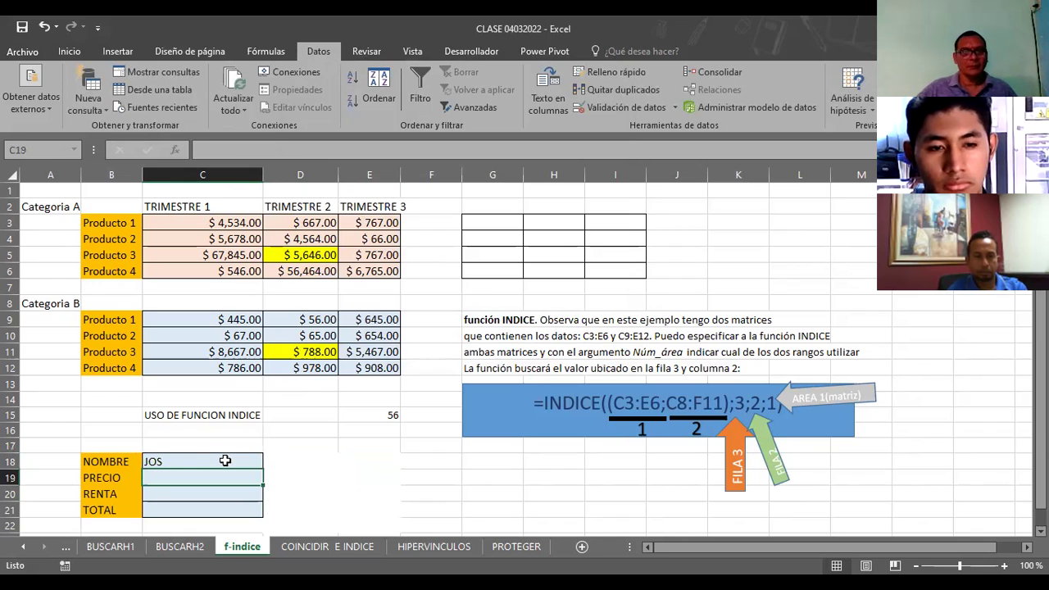
{"action": "left_click", "coordinate": [225, 461]}
{"action": "type", "text": "JOSE"}
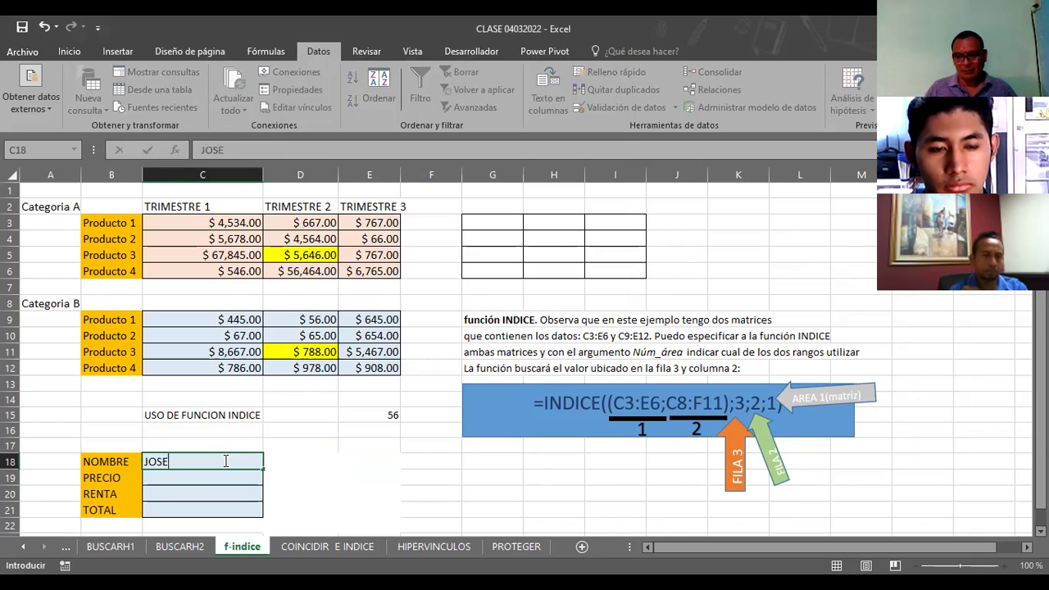
{"action": "key", "text": "Return"}
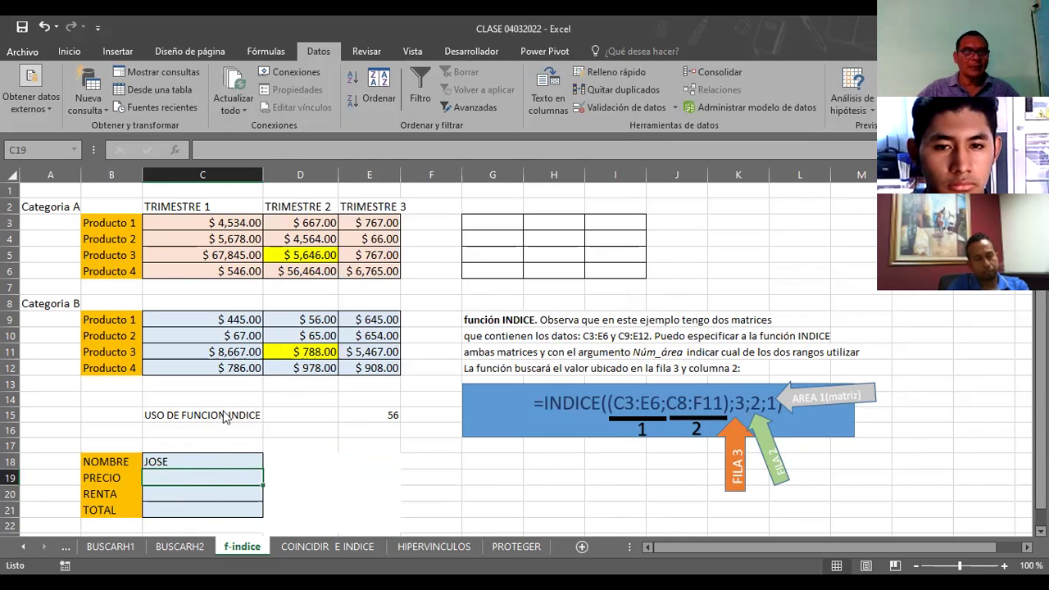
Step: Format PRECIO cell C19 as Número with 2 decimals and thousands separator
{"action": "right_click", "coordinate": [163, 478]}
{"action": "left_click", "coordinate": [223, 410]}
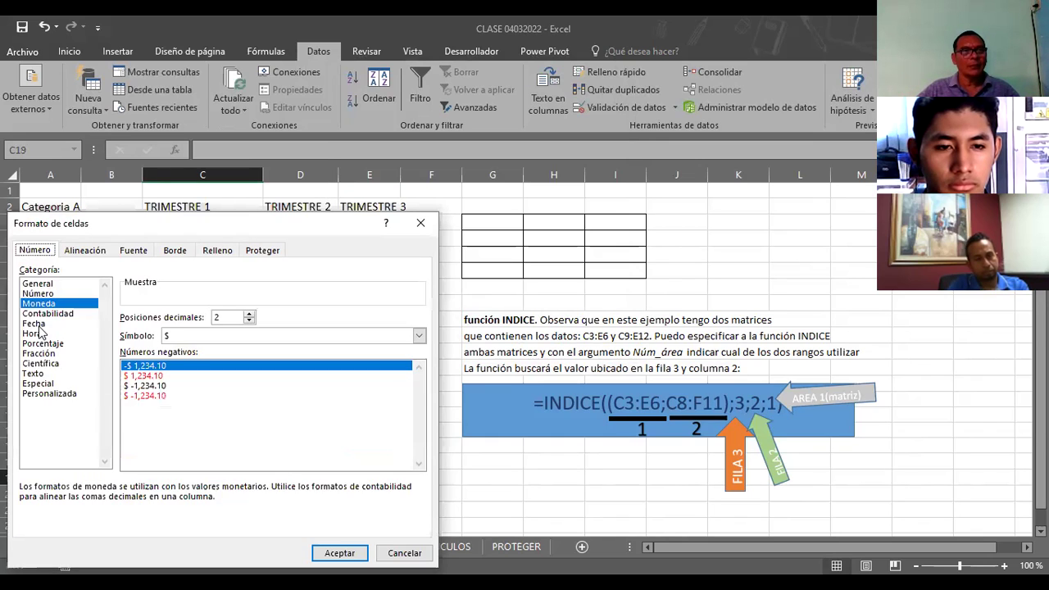
{"action": "left_click", "coordinate": [41, 294]}
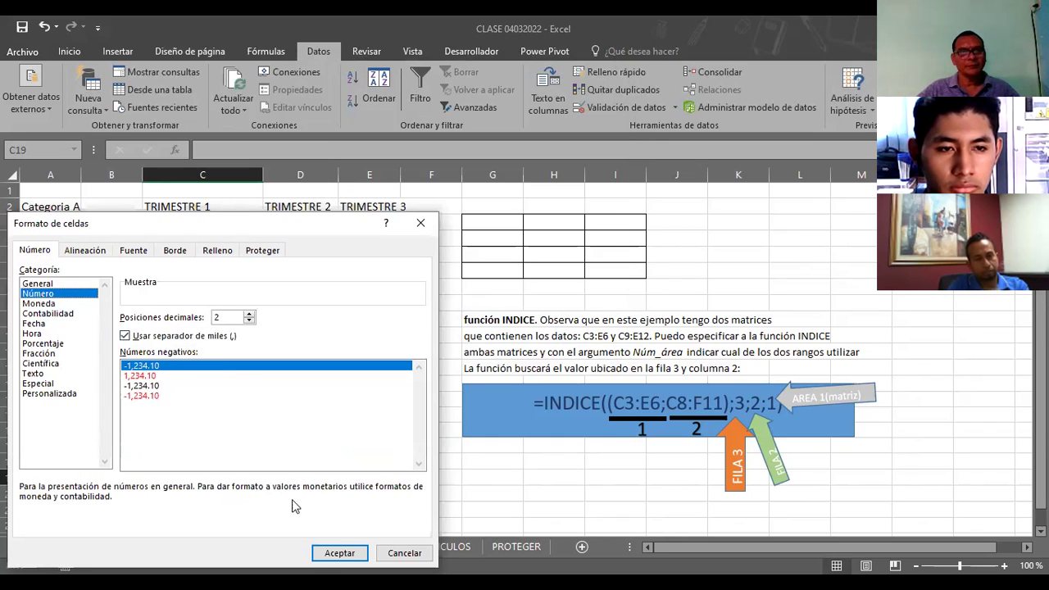
{"action": "left_click", "coordinate": [336, 553]}
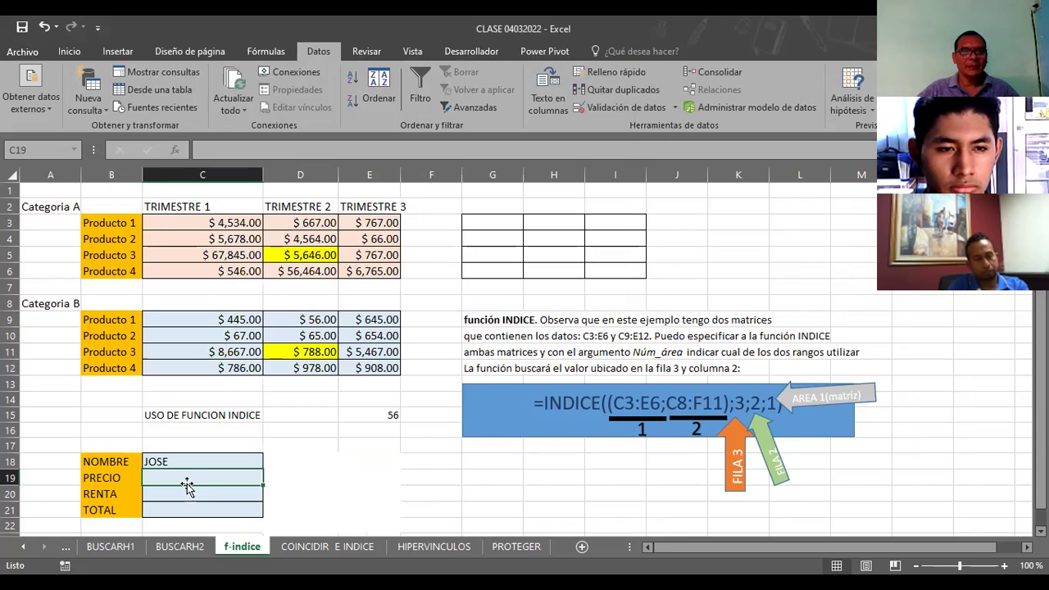
Step: Type test text into PRECIO and RENTA, then clear PRECIO cell C19
{"action": "type", "text": "FDGDFG"}
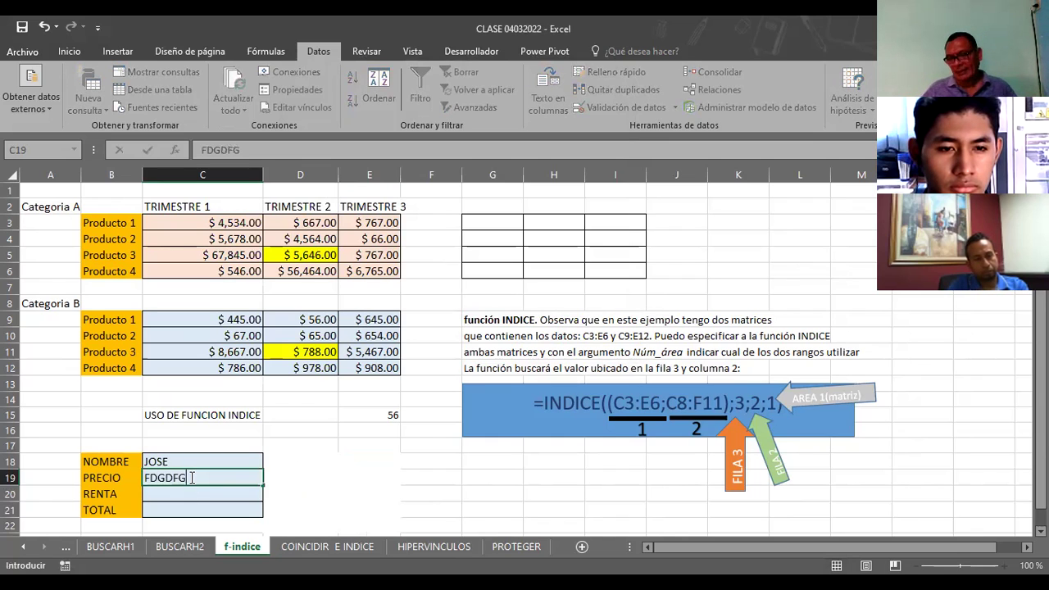
{"action": "key", "text": "Return"}
{"action": "type", "text": "FDG"}
{"action": "key", "text": "Return"}
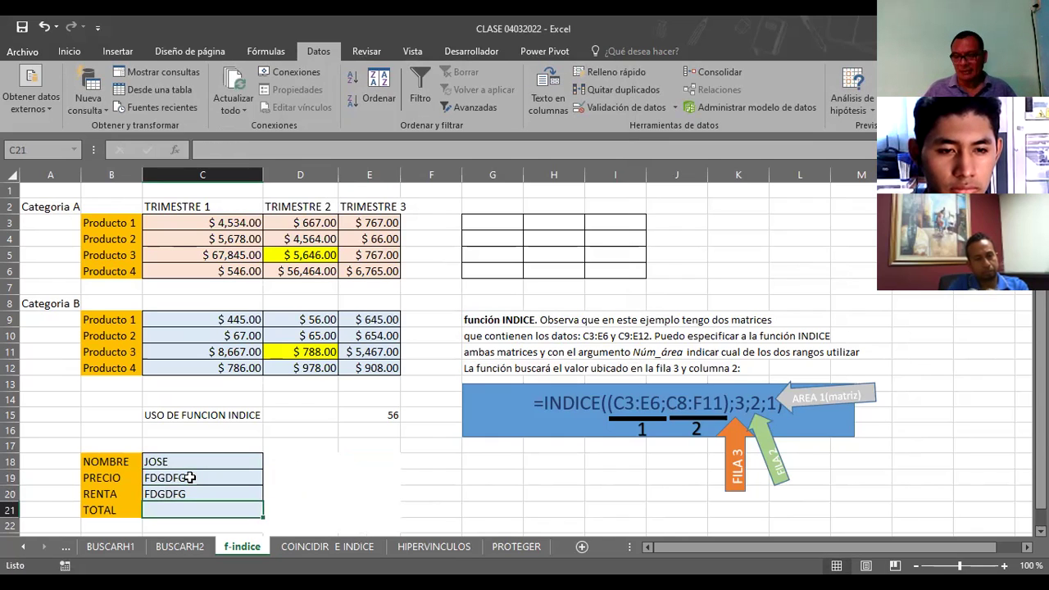
{"action": "left_click", "coordinate": [189, 478]}
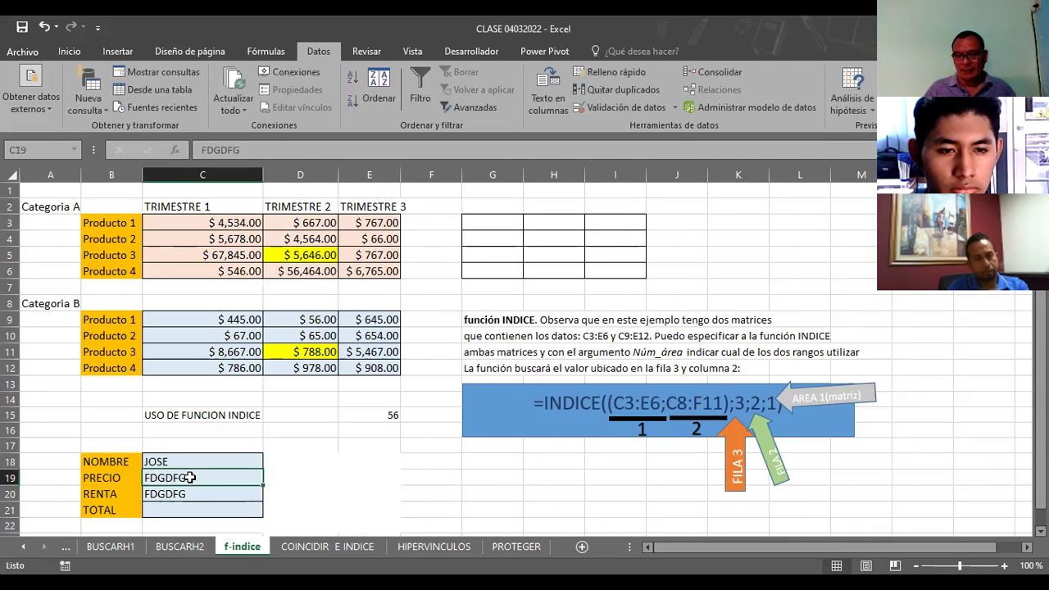
{"action": "key", "text": "Delete"}
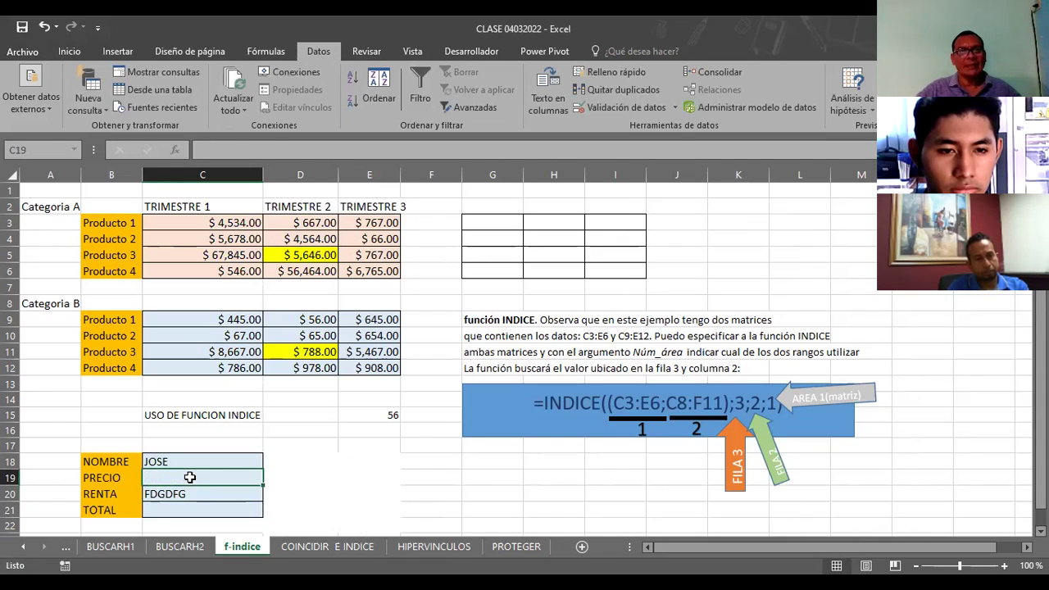
Step: Validate PRECIO cell C19 as whole numbers between 1 and 900
{"action": "left_click", "coordinate": [674, 107]}
{"action": "left_click", "coordinate": [633, 127]}
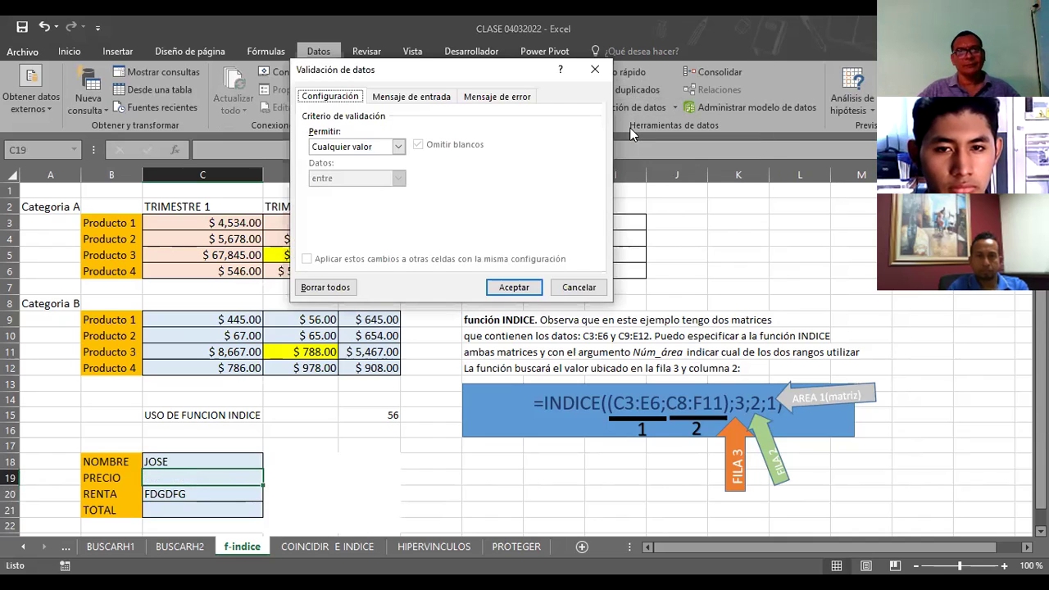
{"action": "left_click", "coordinate": [397, 146]}
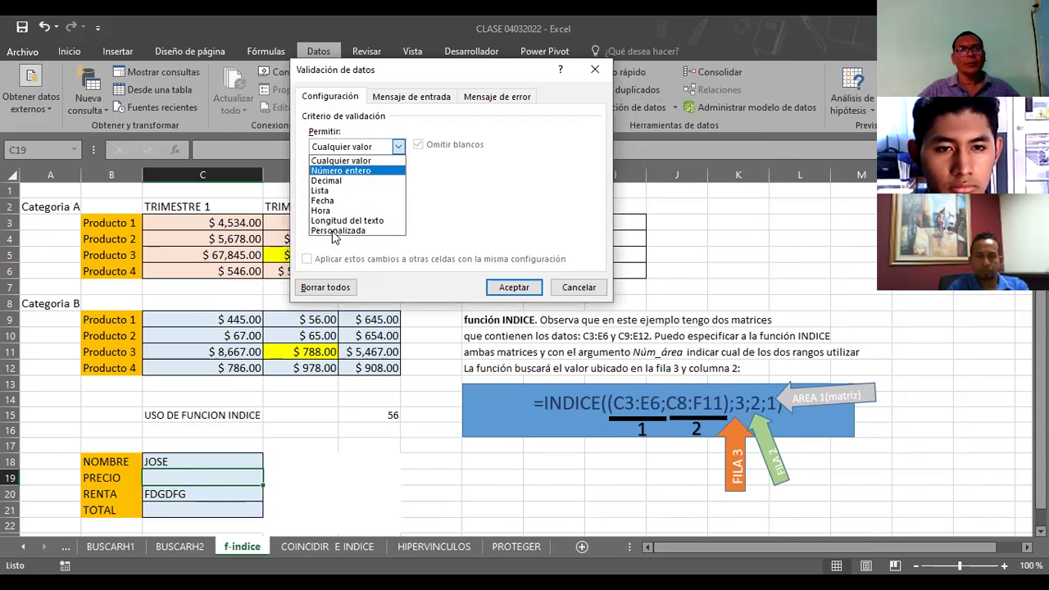
{"action": "key", "text": "Return"}
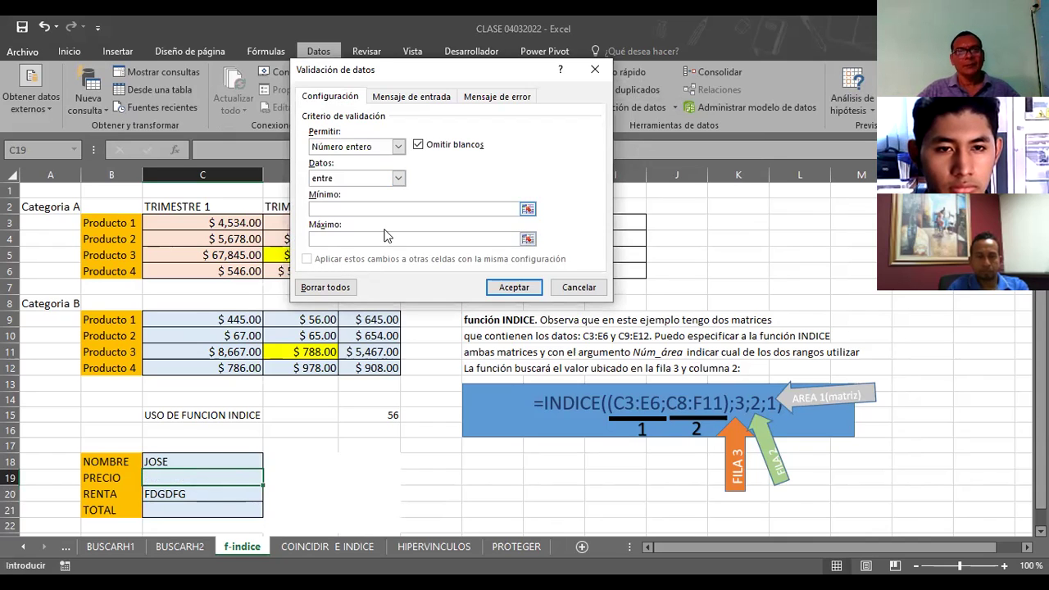
{"action": "left_click", "coordinate": [327, 209]}
{"action": "type", "text": "1"}
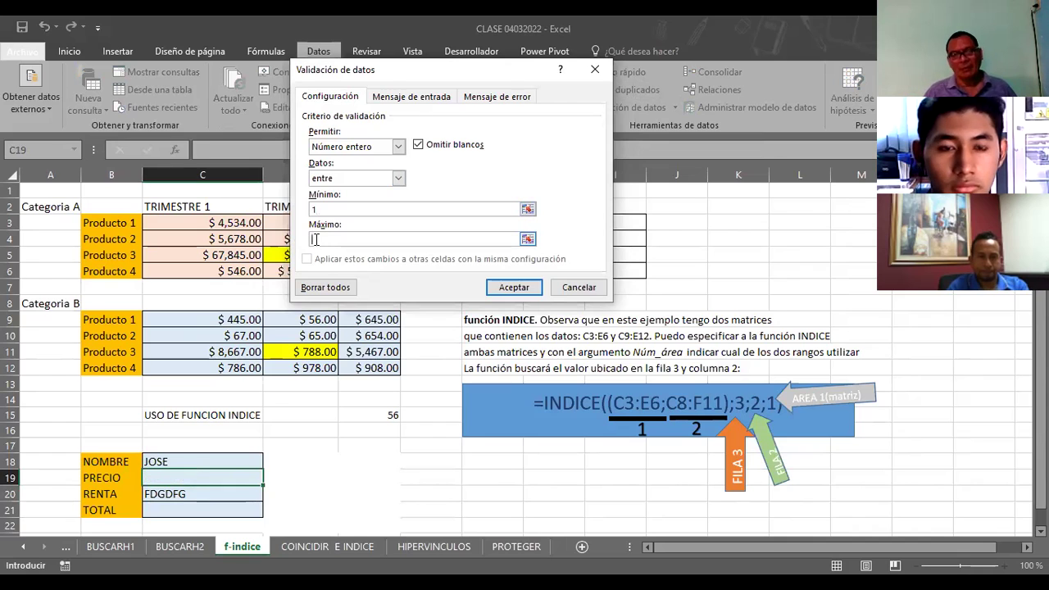
{"action": "left_click", "coordinate": [316, 239]}
{"action": "type", "text": "900"}
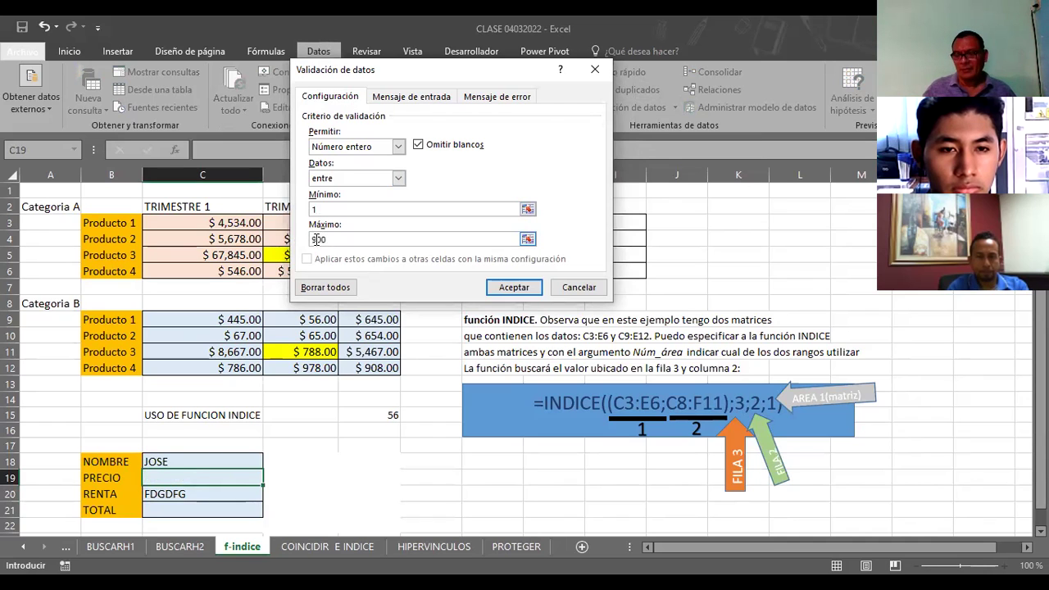
{"action": "key", "text": "Return"}
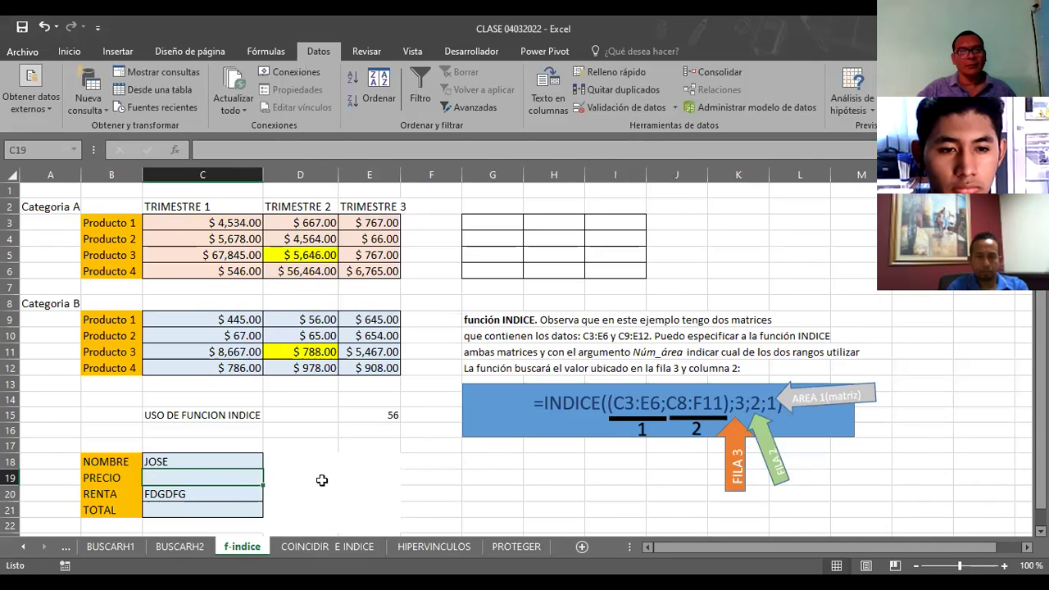
Step: Test PRECIO with text entries and 1230, which are rejected, then enter 34
{"action": "type", "text": "GRFD"}
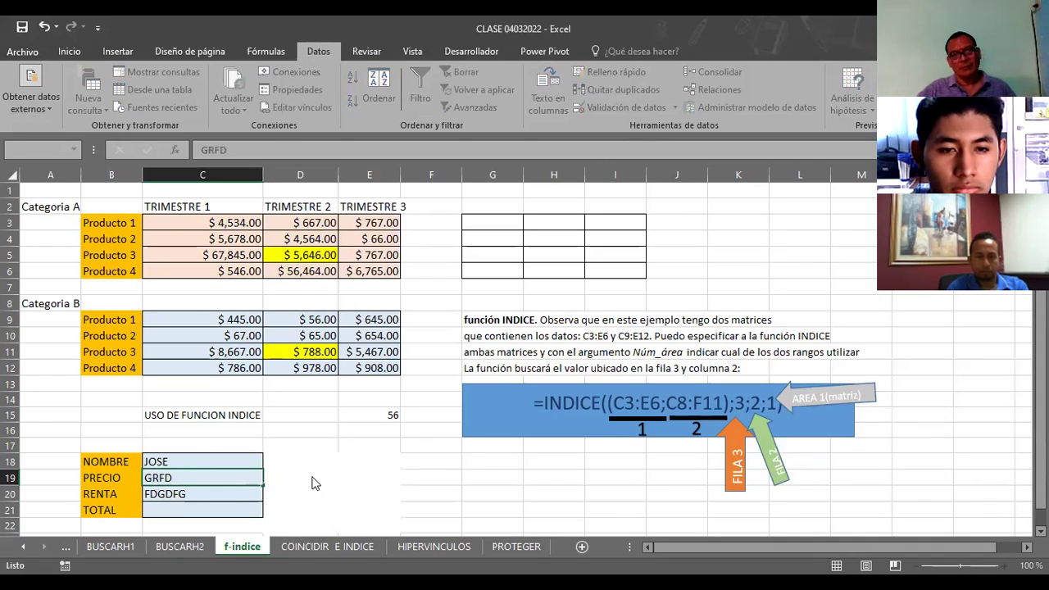
{"action": "key", "text": "Return"}
{"action": "left_click", "coordinate": [531, 408]}
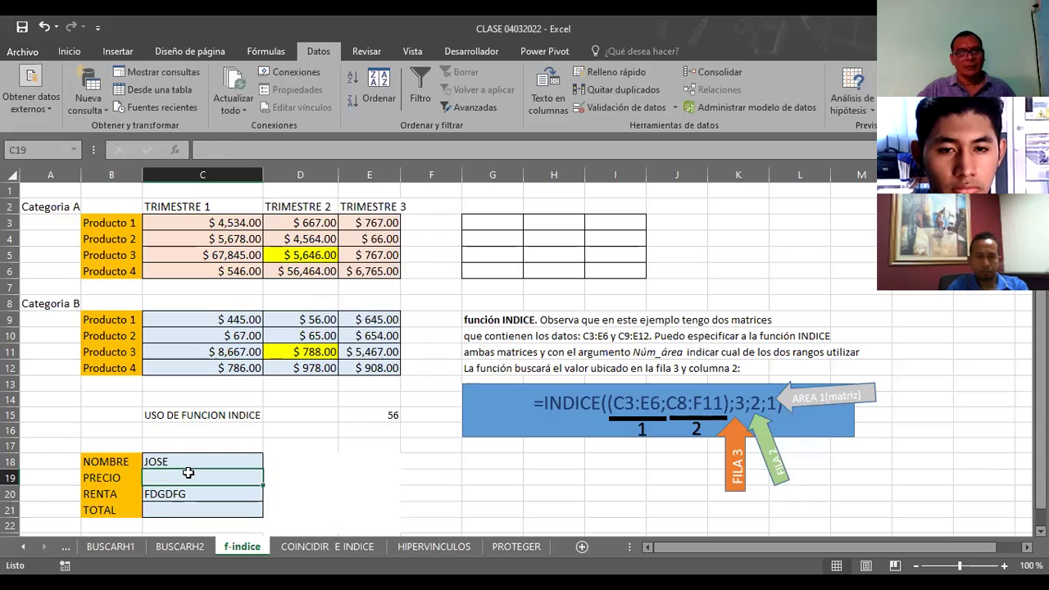
{"action": "type", "text": "LJKL4535"}
{"action": "key", "text": "Return"}
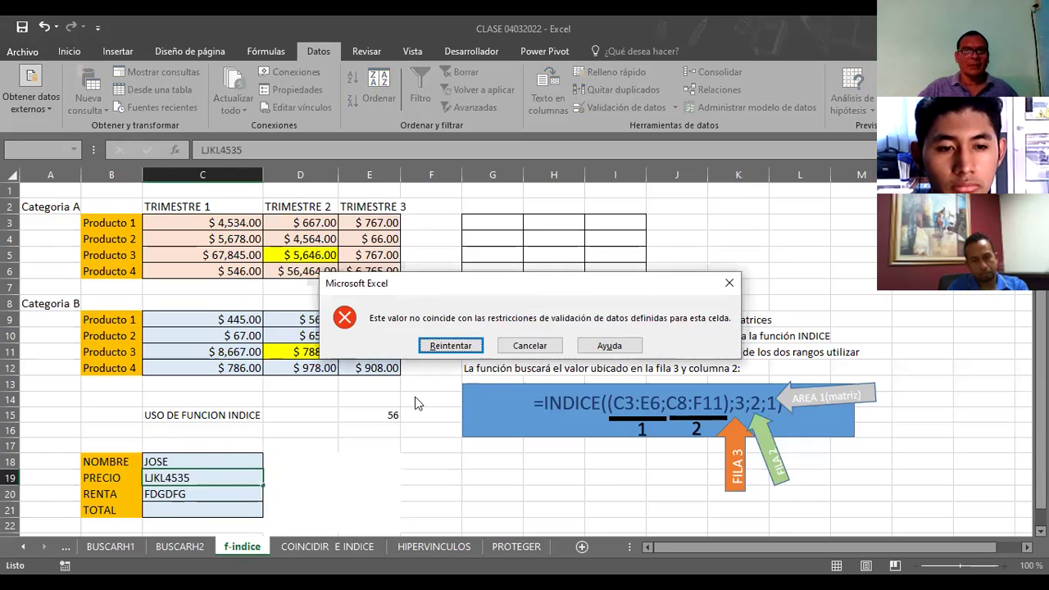
{"action": "left_click", "coordinate": [530, 344]}
{"action": "type", "text": "123"}
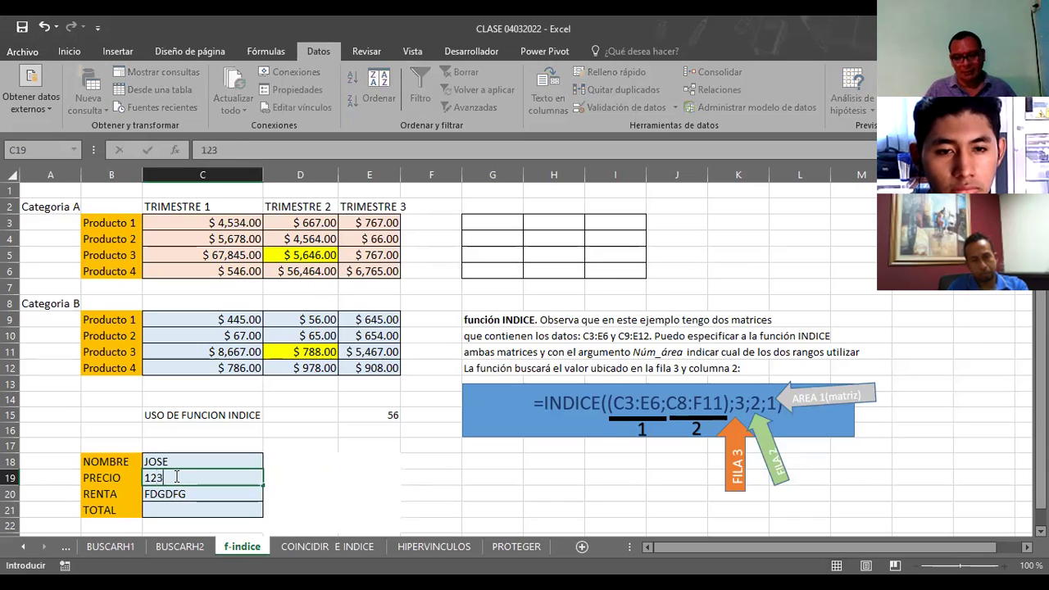
{"action": "type", "text": "0"}
{"action": "key", "text": "Return"}
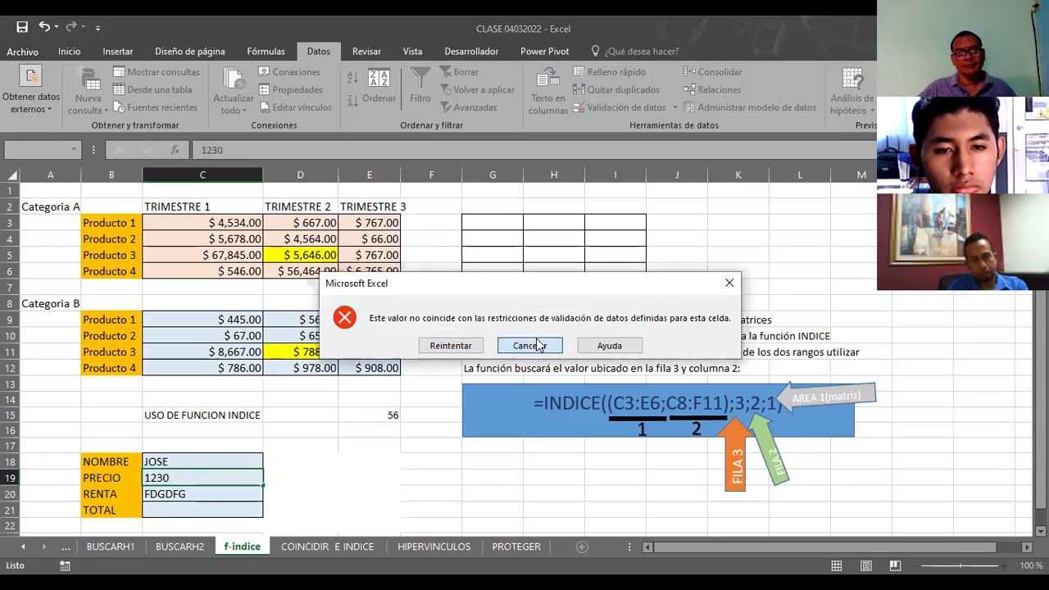
{"action": "left_click", "coordinate": [528, 345]}
{"action": "type", "text": "34"}
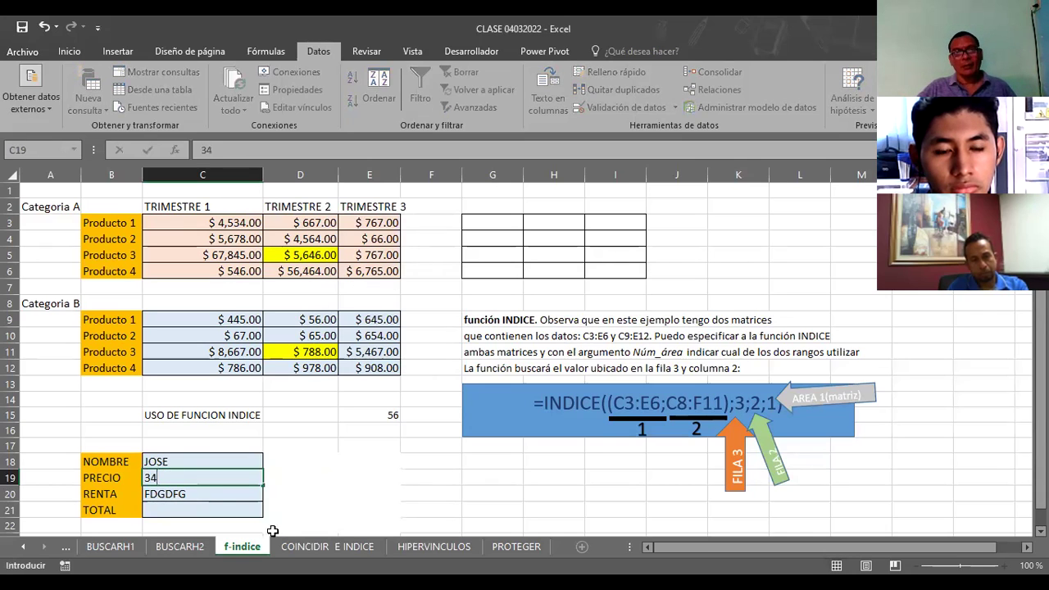
{"action": "left_click", "coordinate": [275, 528]}
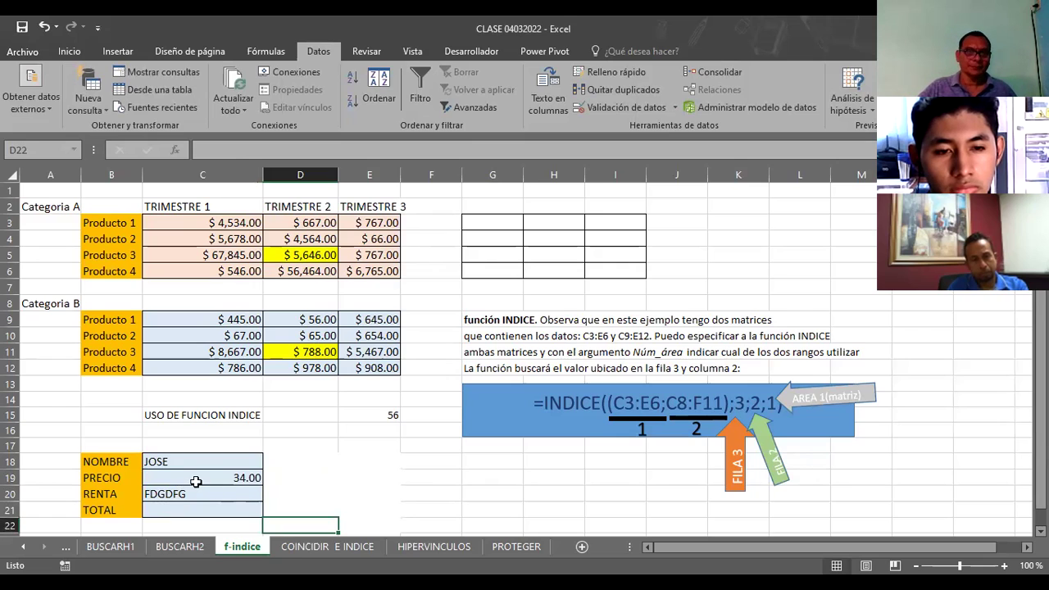
{"action": "left_click", "coordinate": [197, 481]}
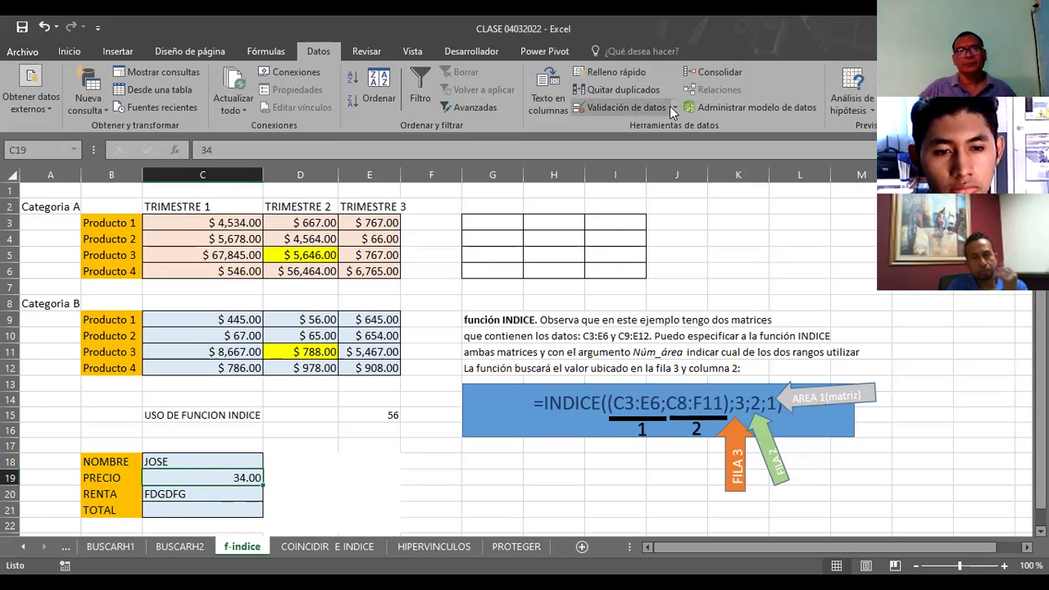
Step: Lower PRECIO's maximum to 10, confirm 11 is rejected, and enter 3
{"action": "left_click", "coordinate": [669, 105]}
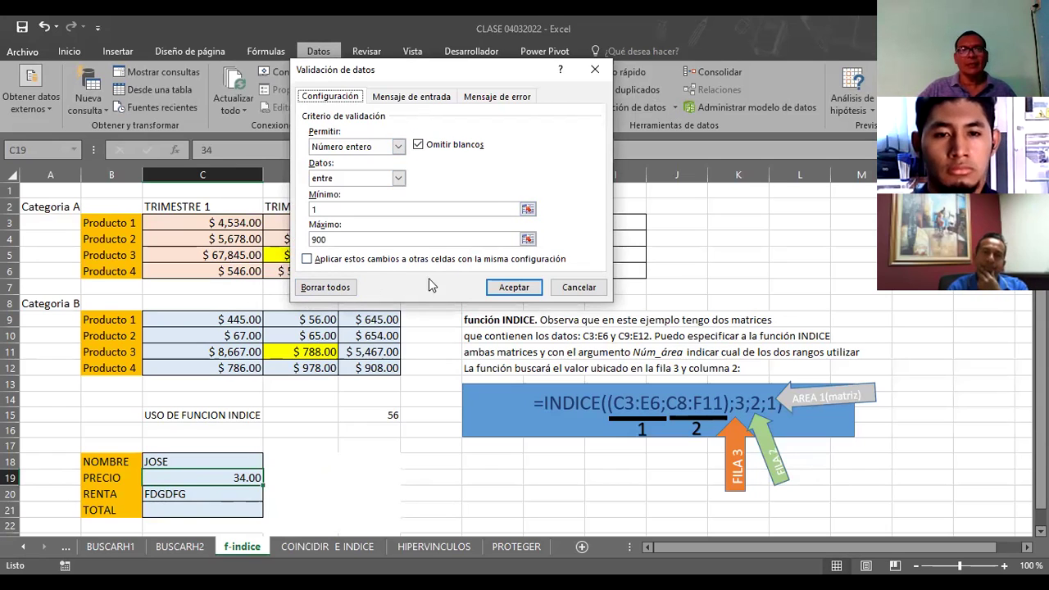
{"action": "left_click", "coordinate": [365, 239]}
{"action": "key", "text": "BackSpace"}
{"action": "key", "text": "BackSpace"}
{"action": "type", "text": "19"}
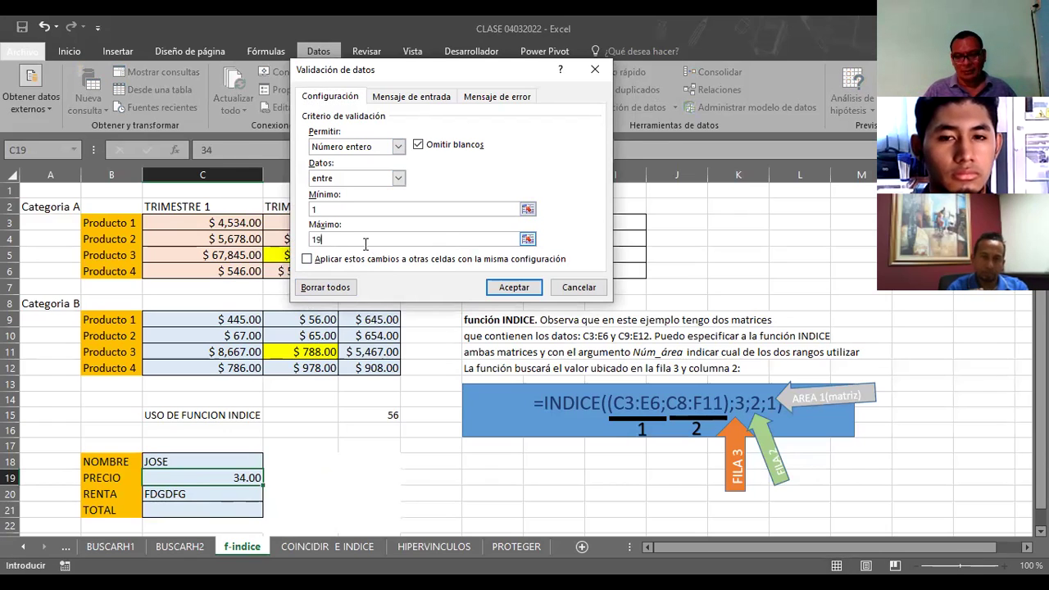
{"action": "type", "text": "0"}
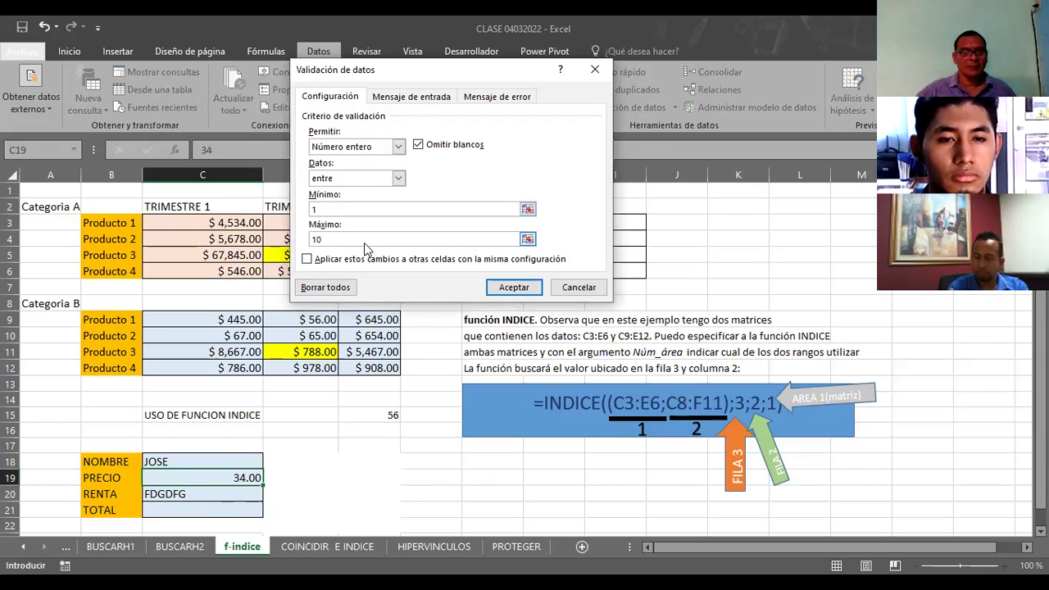
{"action": "key", "text": "Return"}
{"action": "type", "text": "11"}
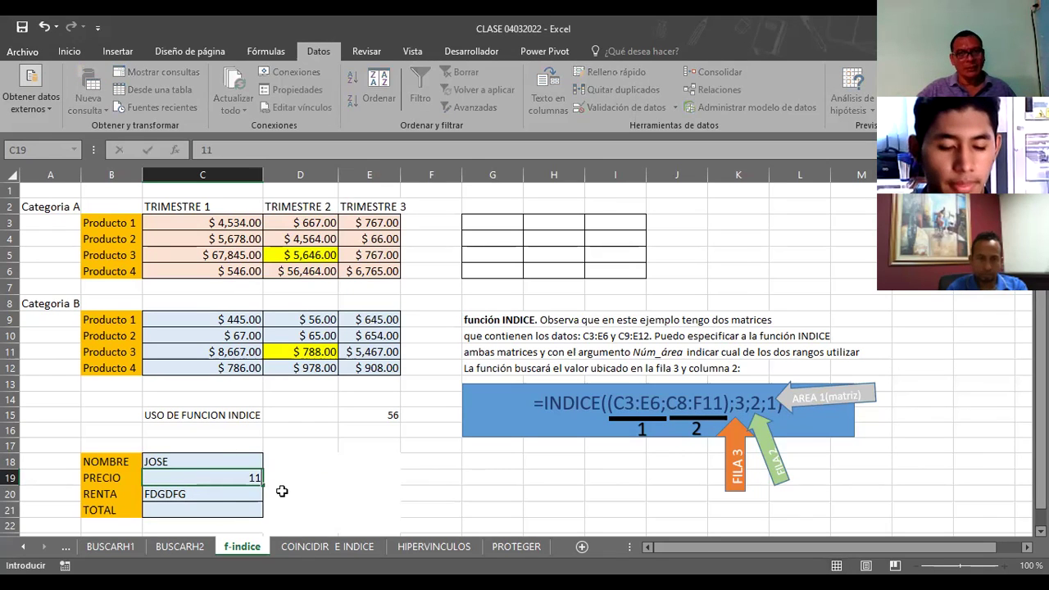
{"action": "key", "text": "Return"}
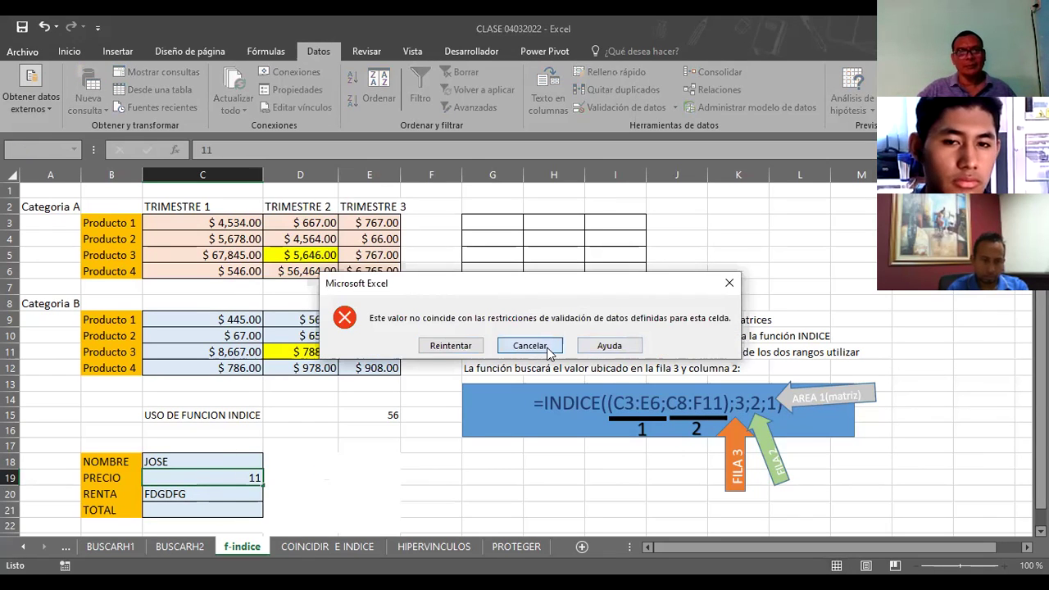
{"action": "left_click", "coordinate": [529, 345]}
{"action": "type", "text": "3"}
{"action": "left_click", "coordinate": [327, 476]}
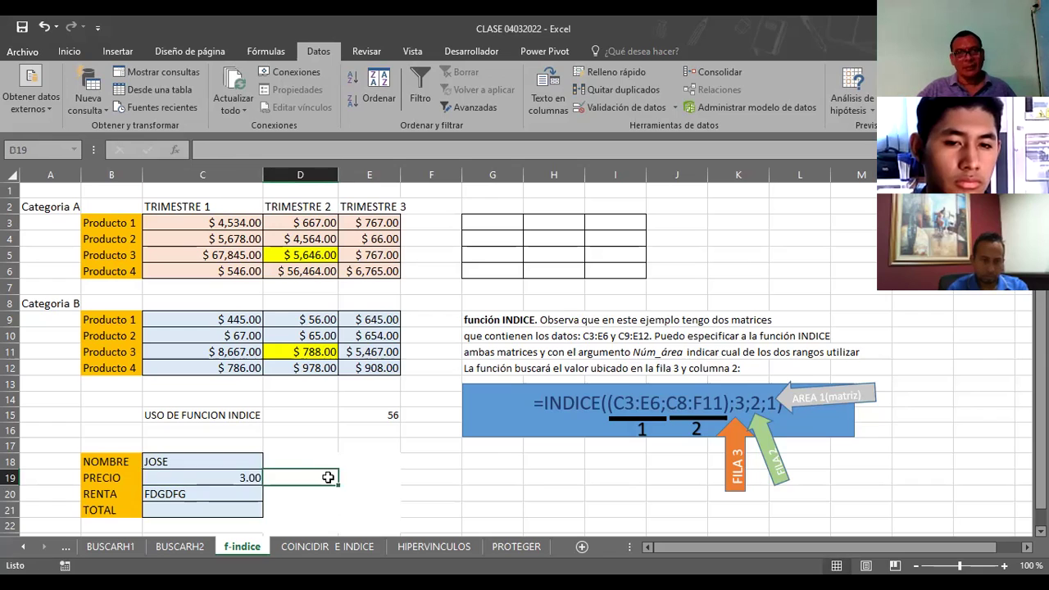
Step: Clear the FDGDFG text from RENTA cell C20 and start entering its value
{"action": "left_click", "coordinate": [181, 494]}
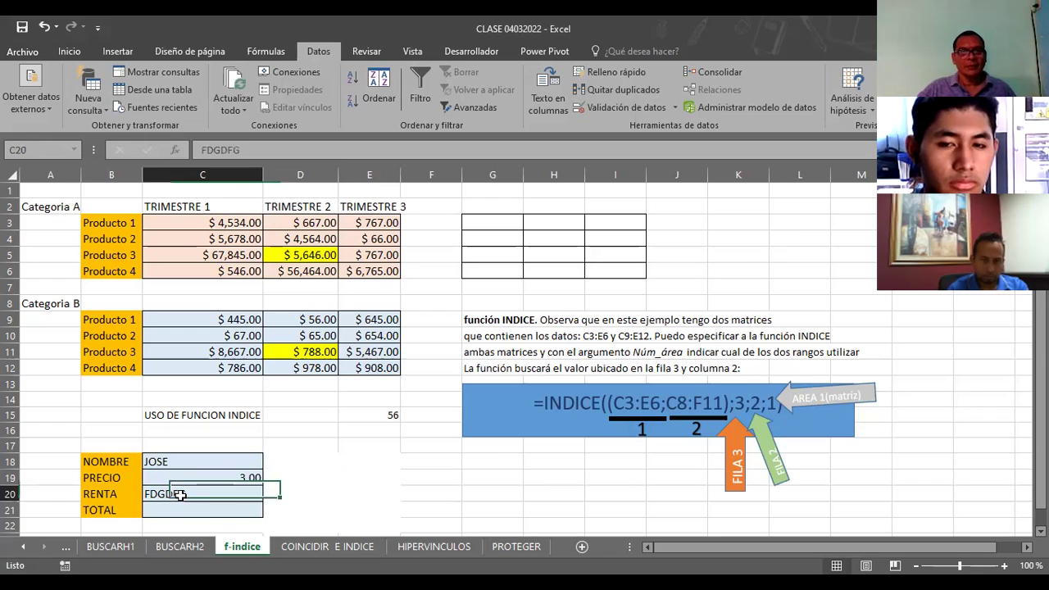
{"action": "key", "text": "Delete"}
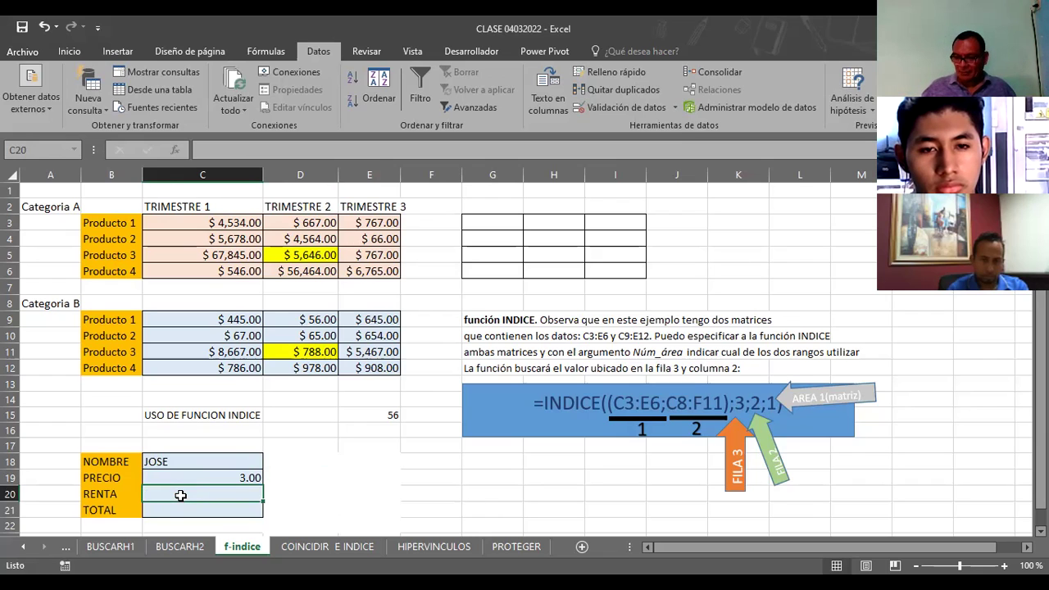
{"action": "type", "text": "0.10"}
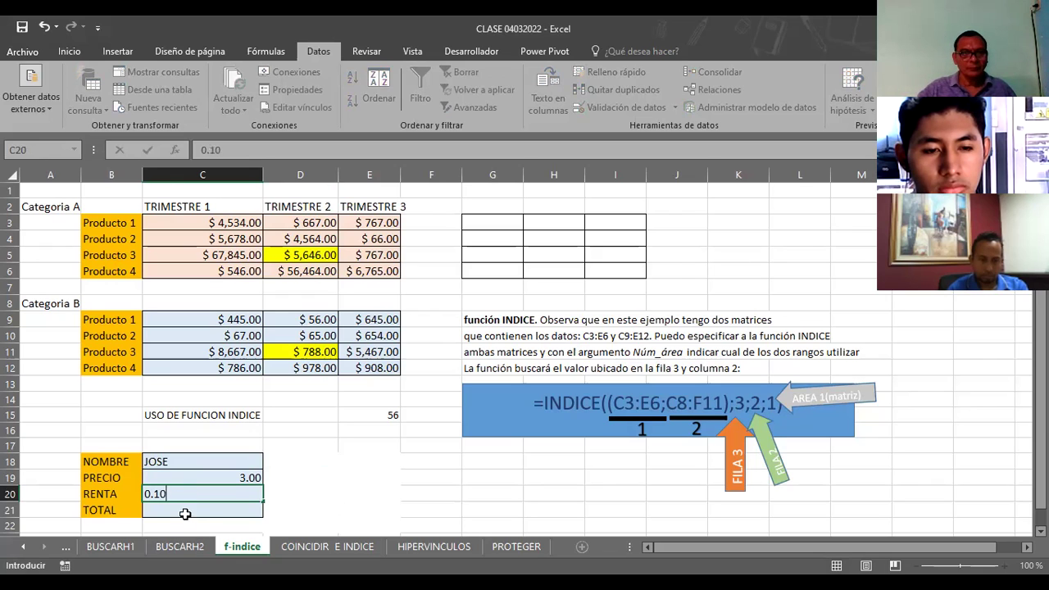
Step: Enter 0.10 in RENTA and AutoSum C19:C20 into TOTAL, giving $3.10
{"action": "left_click", "coordinate": [186, 513]}
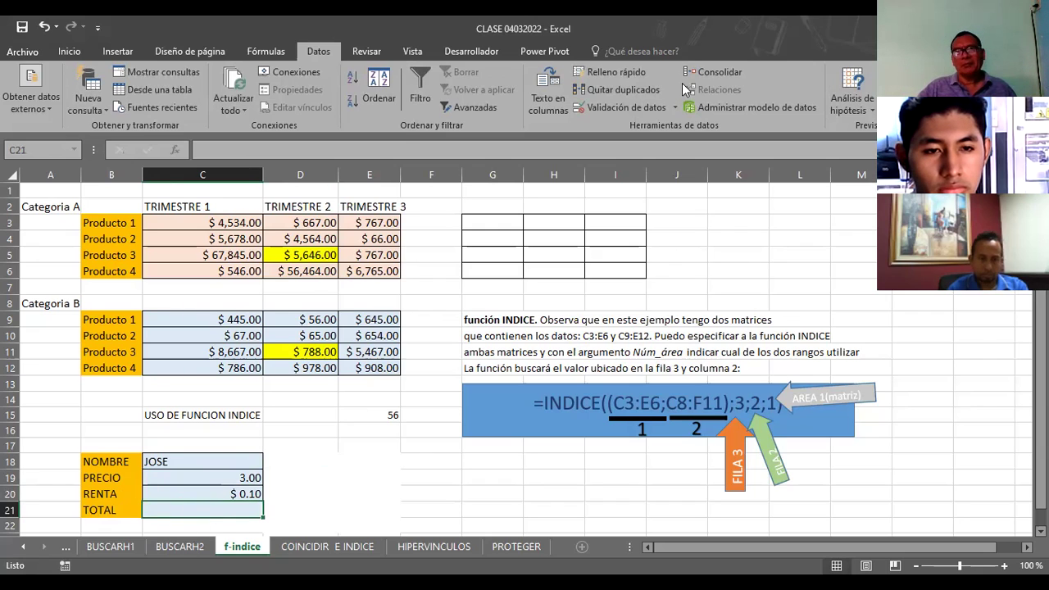
{"action": "left_click", "coordinate": [65, 54]}
{"action": "left_click", "coordinate": [866, 76]}
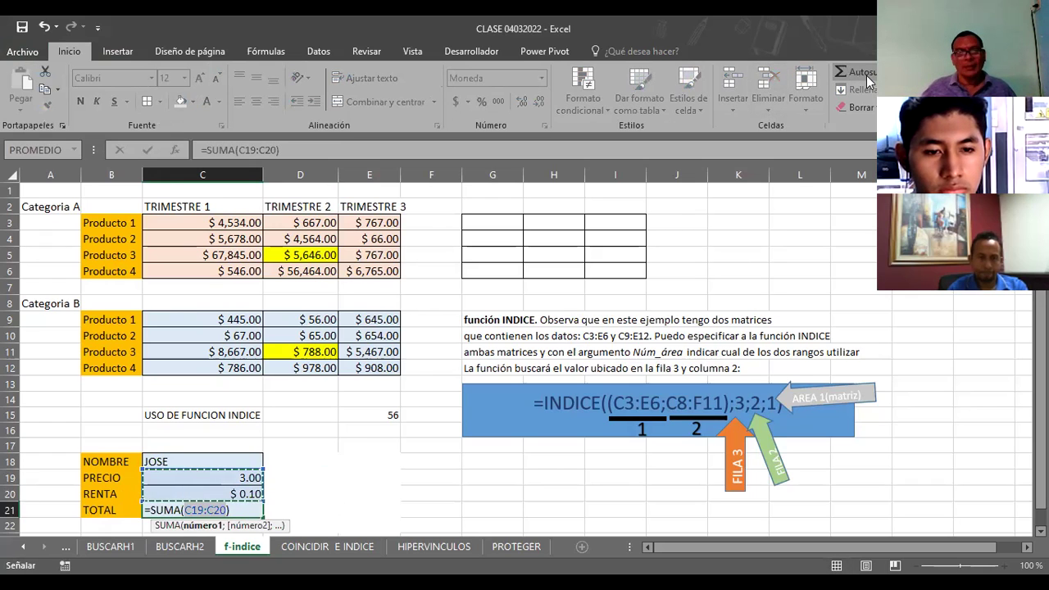
{"action": "key", "text": "Return"}
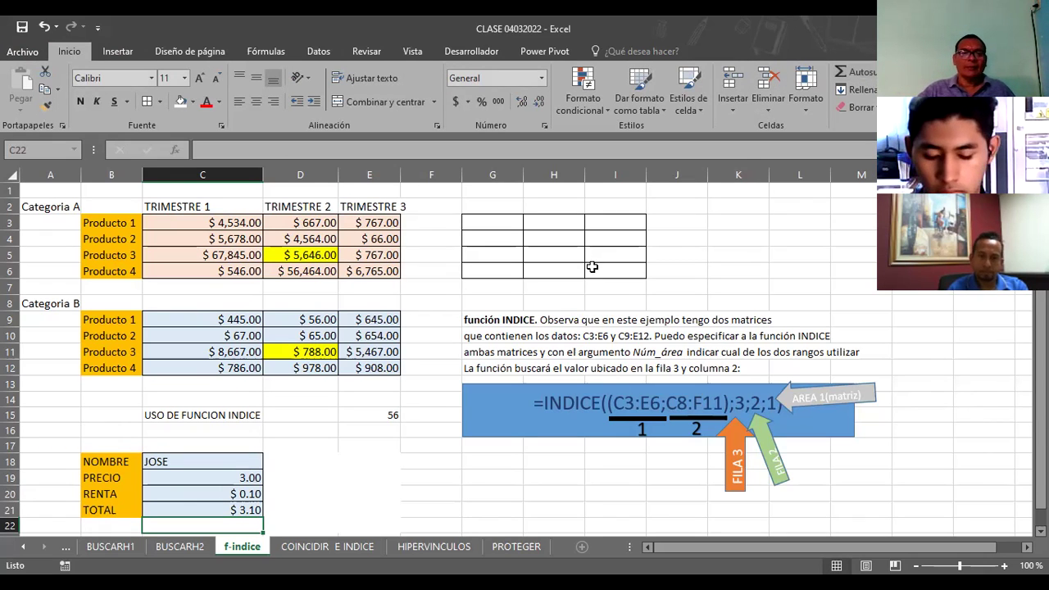
Step: Enter the labels NOMBRE, PRECIO and RENTA in cells F18, F19 and F20
{"action": "left_click", "coordinate": [332, 472]}
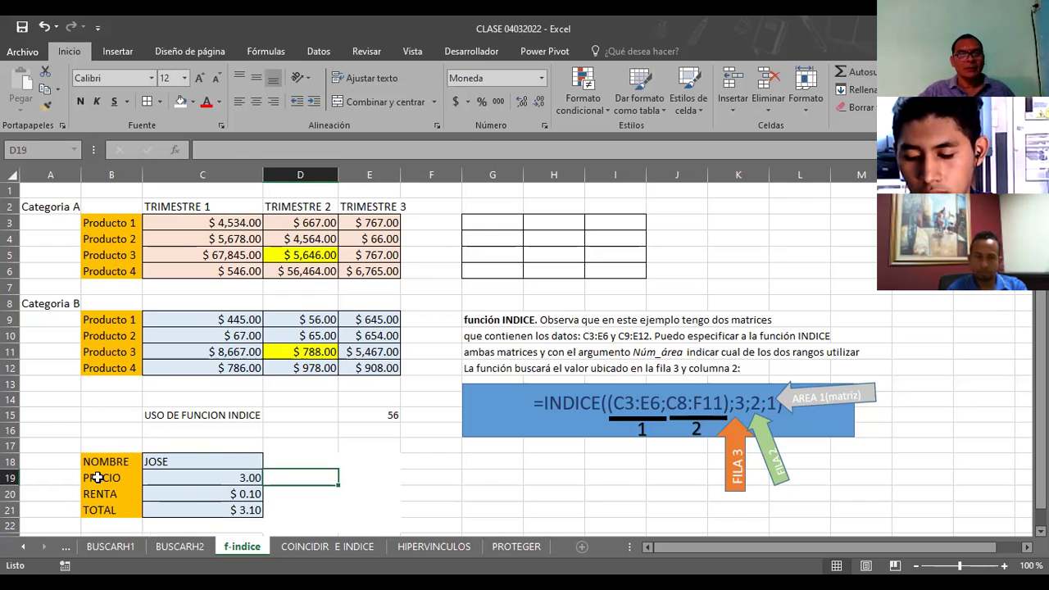
{"action": "left_click", "coordinate": [97, 476]}
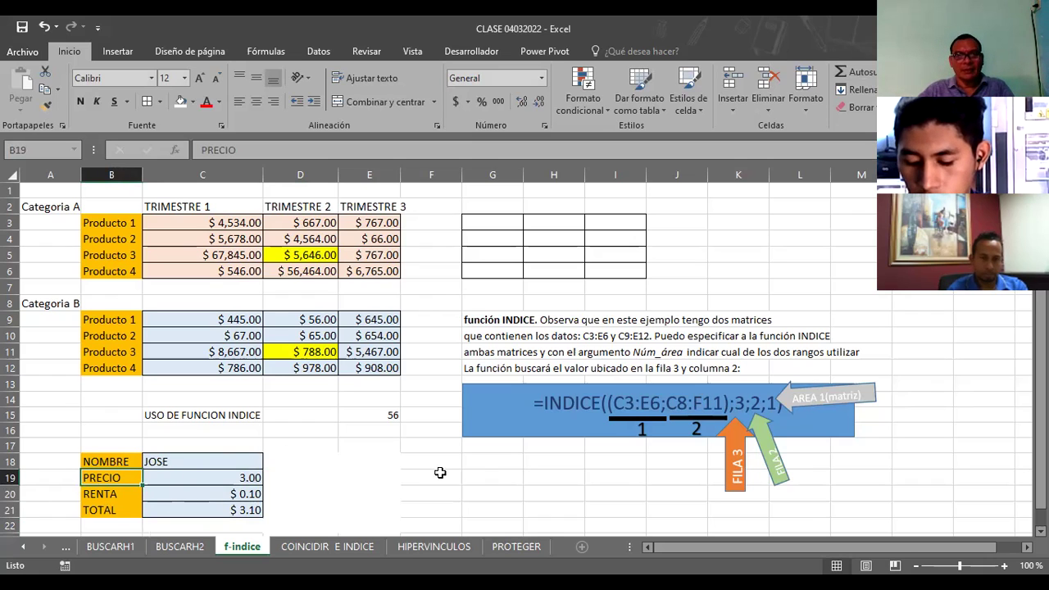
{"action": "left_click", "coordinate": [412, 476]}
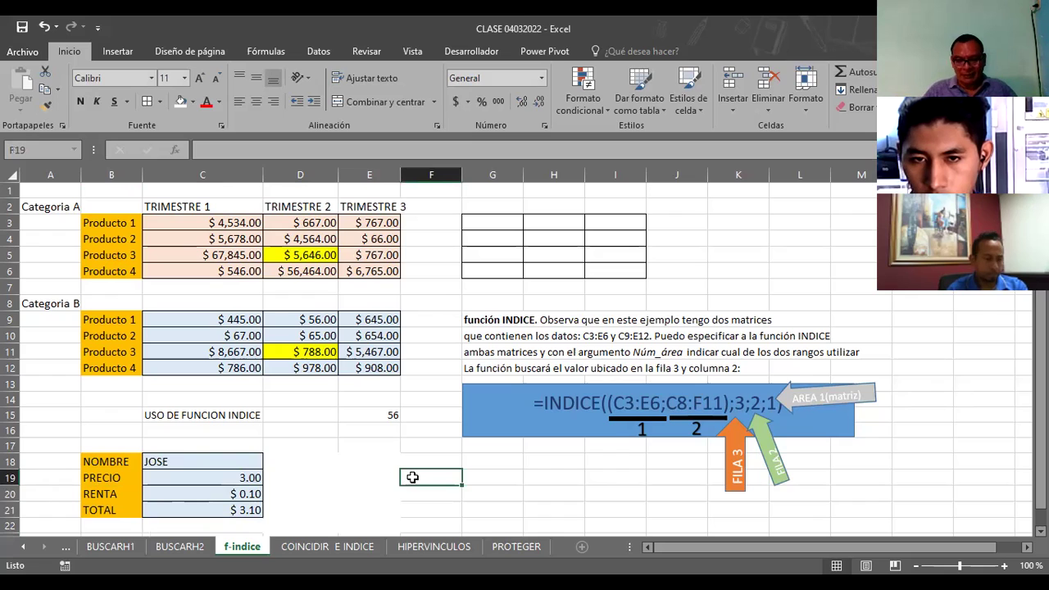
{"action": "type", "text": "PRECIO"}
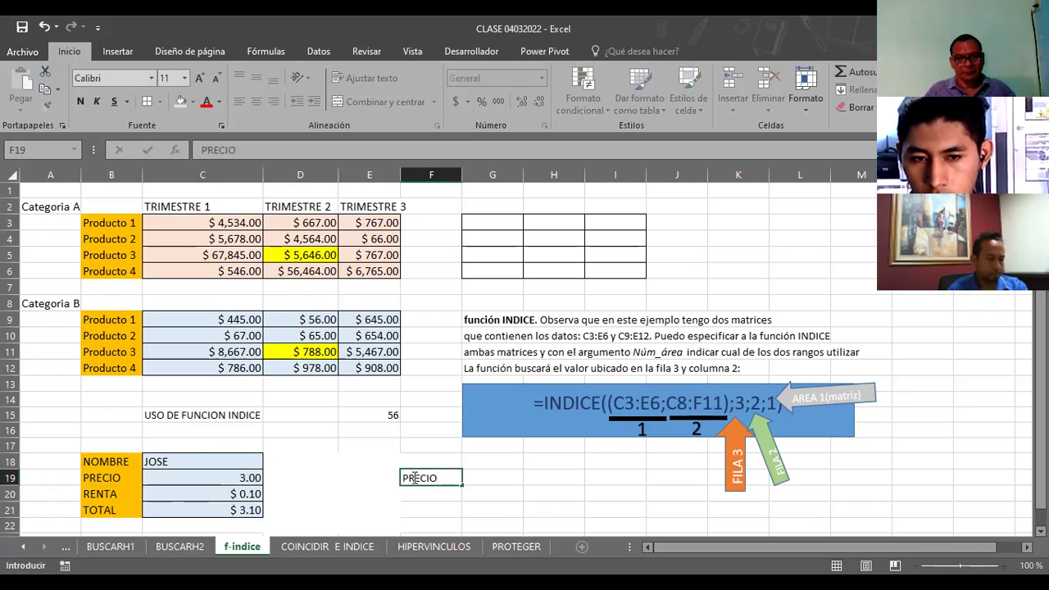
{"action": "key", "text": "Return"}
{"action": "key", "text": "Up"}
{"action": "key", "text": "Up"}
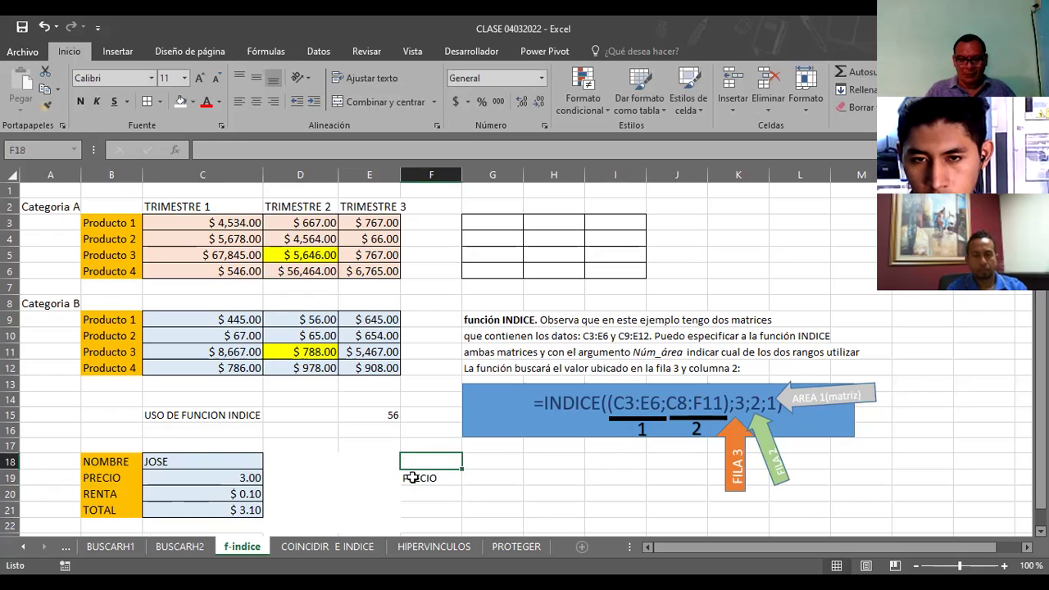
{"action": "type", "text": "NOMBRE"}
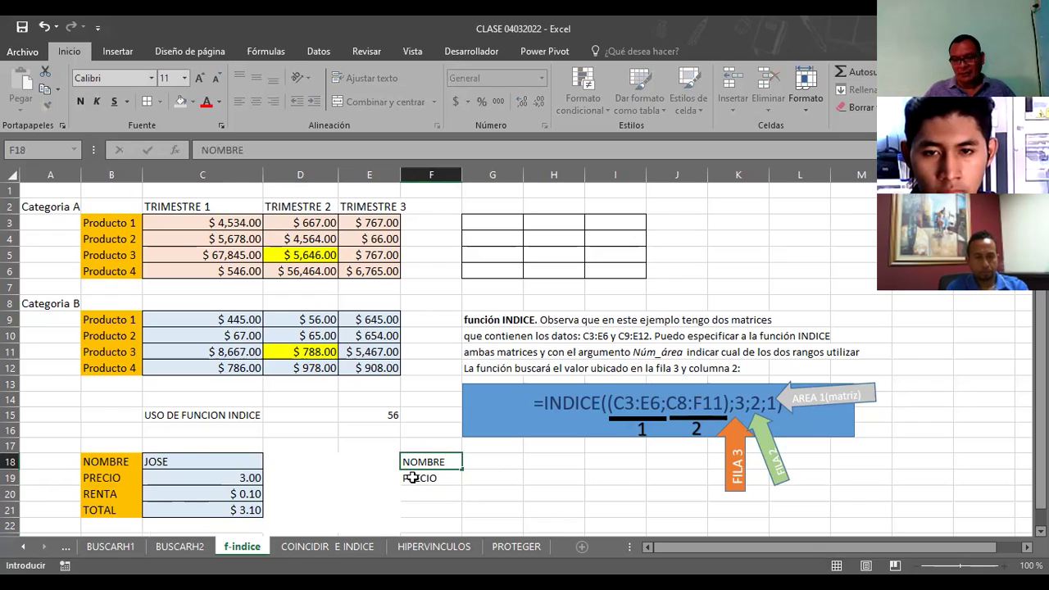
{"action": "key", "text": "Return"}
{"action": "key", "text": "Return"}
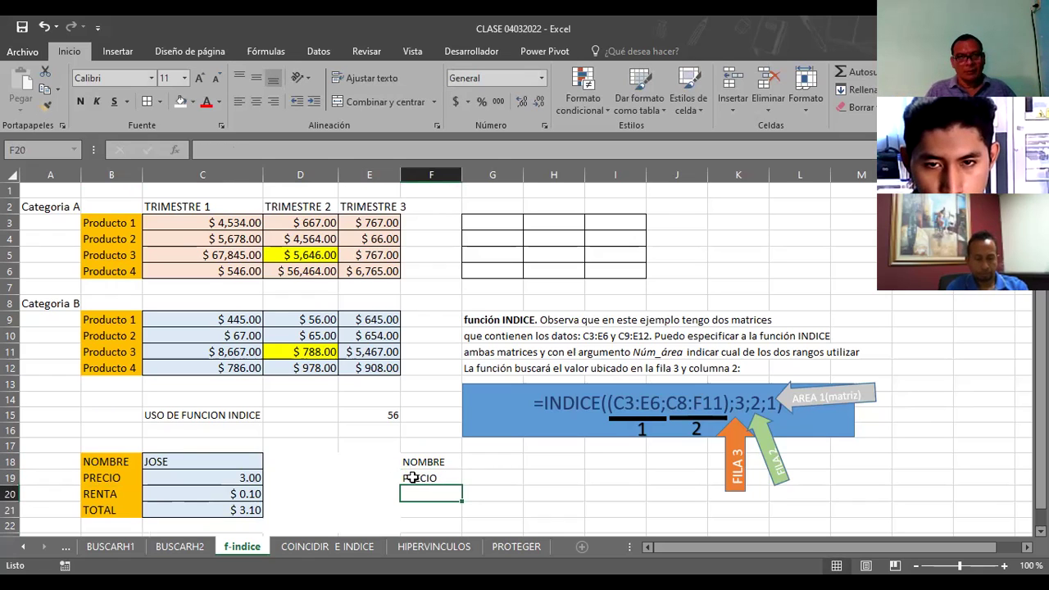
{"action": "type", "text": "RENTA"}
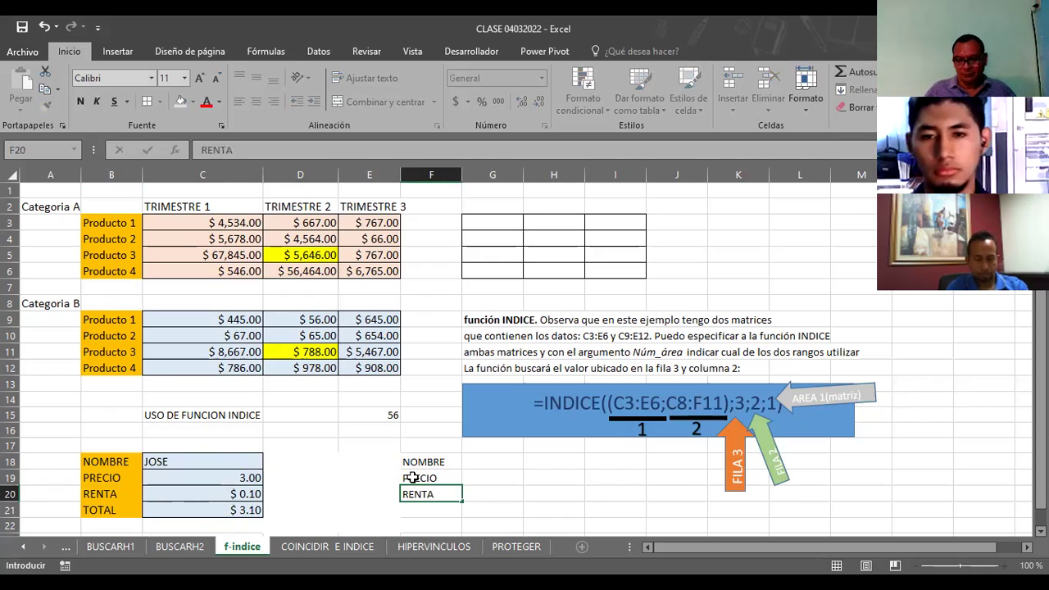
{"action": "key", "text": "Return"}
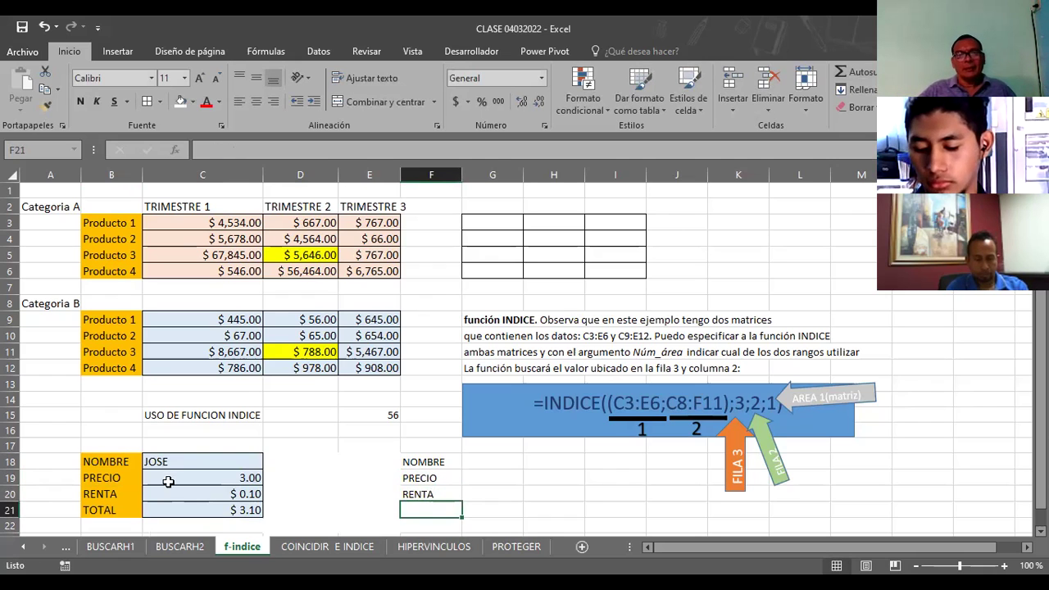
{"action": "left_click", "coordinate": [119, 475]}
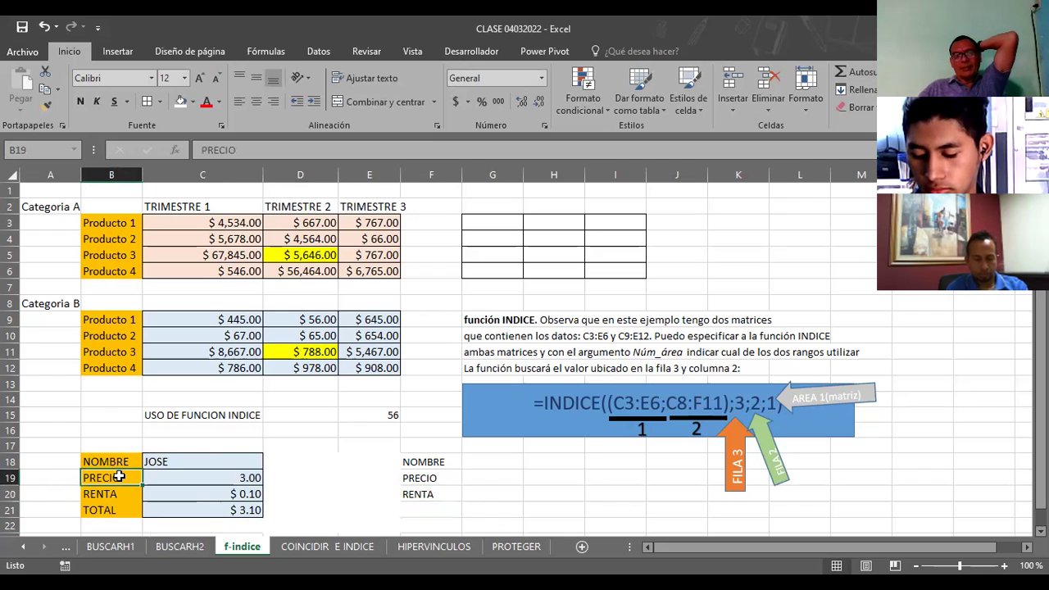
{"action": "left_click", "coordinate": [284, 474]}
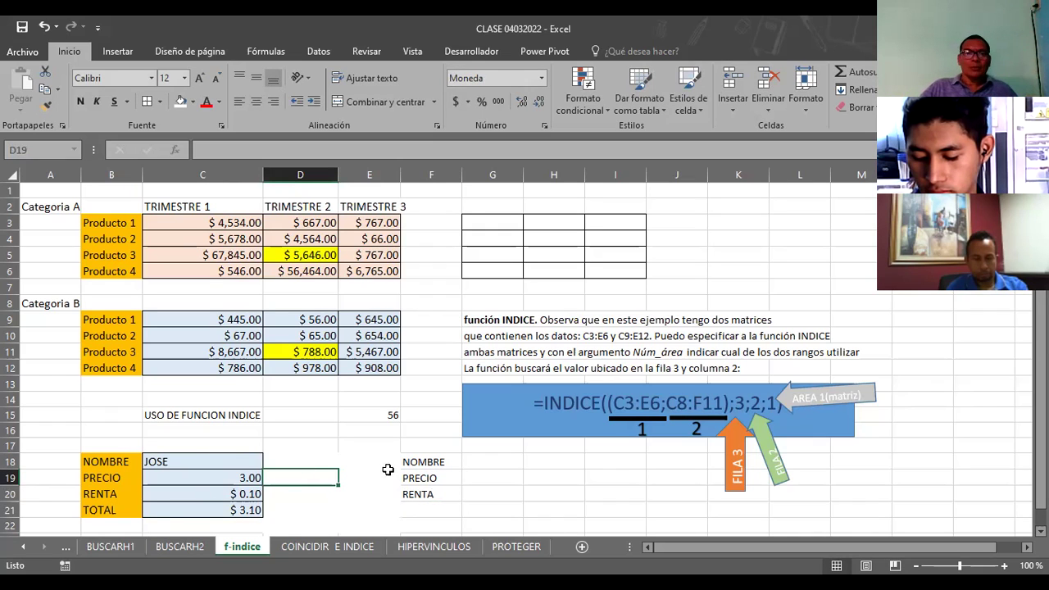
Step: Set D19's data validation to allow a Lista (list) of values
{"action": "left_click", "coordinate": [318, 51]}
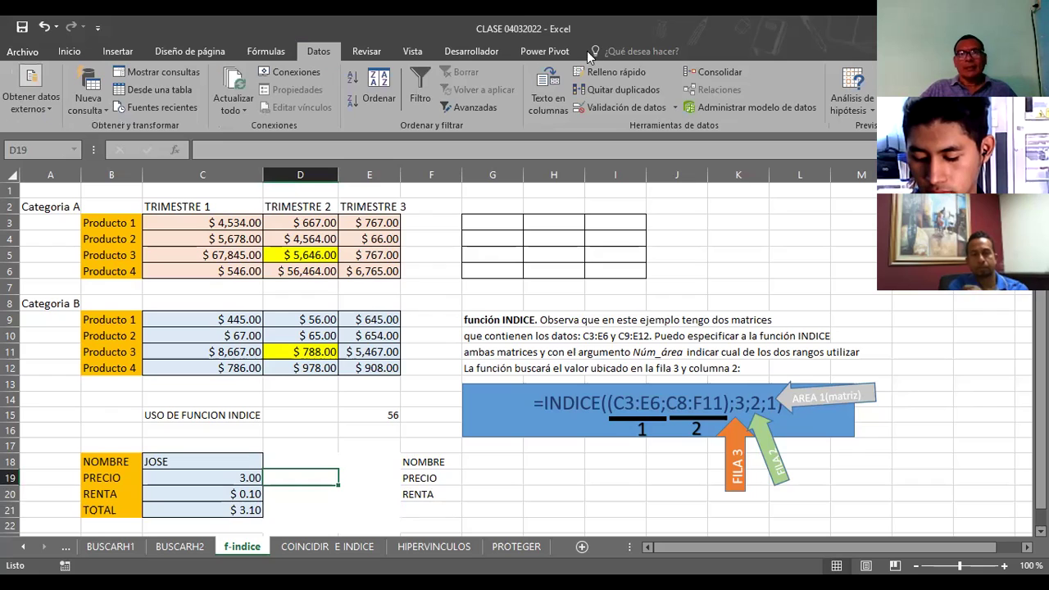
{"action": "left_click", "coordinate": [619, 106]}
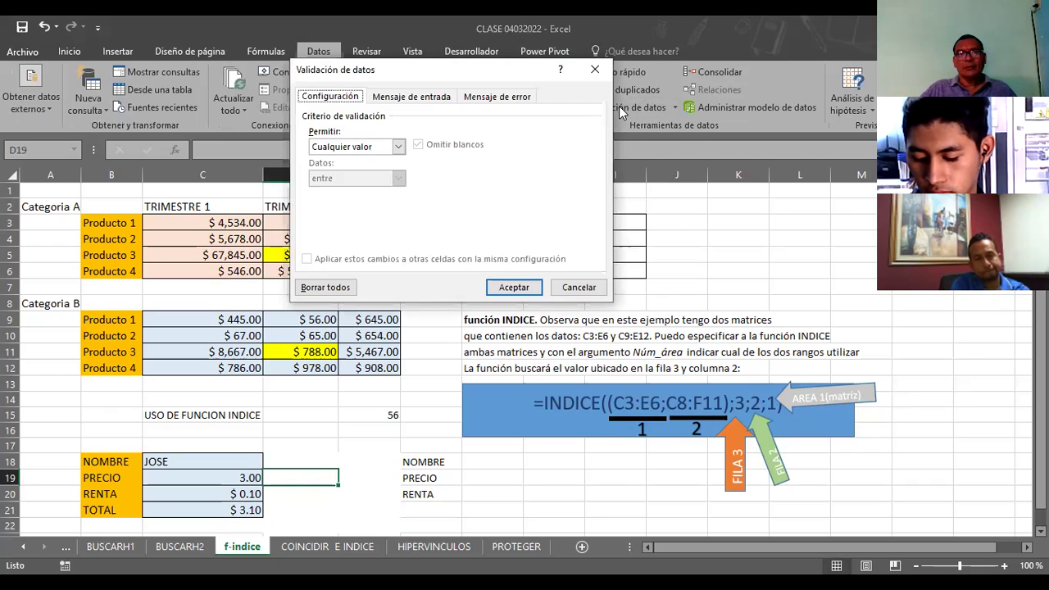
{"action": "key", "text": "alt+Down"}
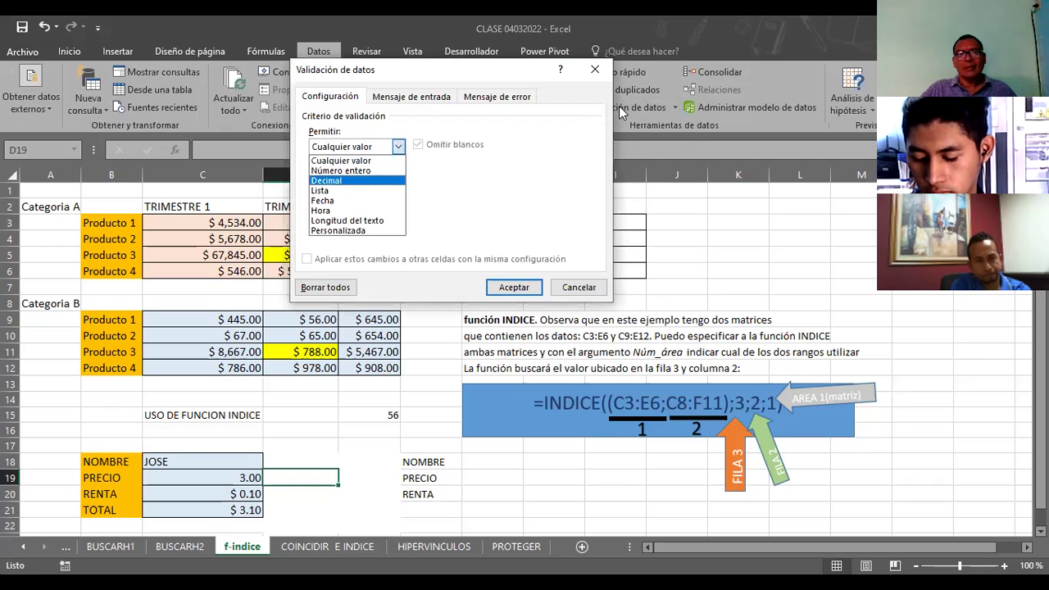
{"action": "key", "text": "Down"}
{"action": "key", "text": "Return"}
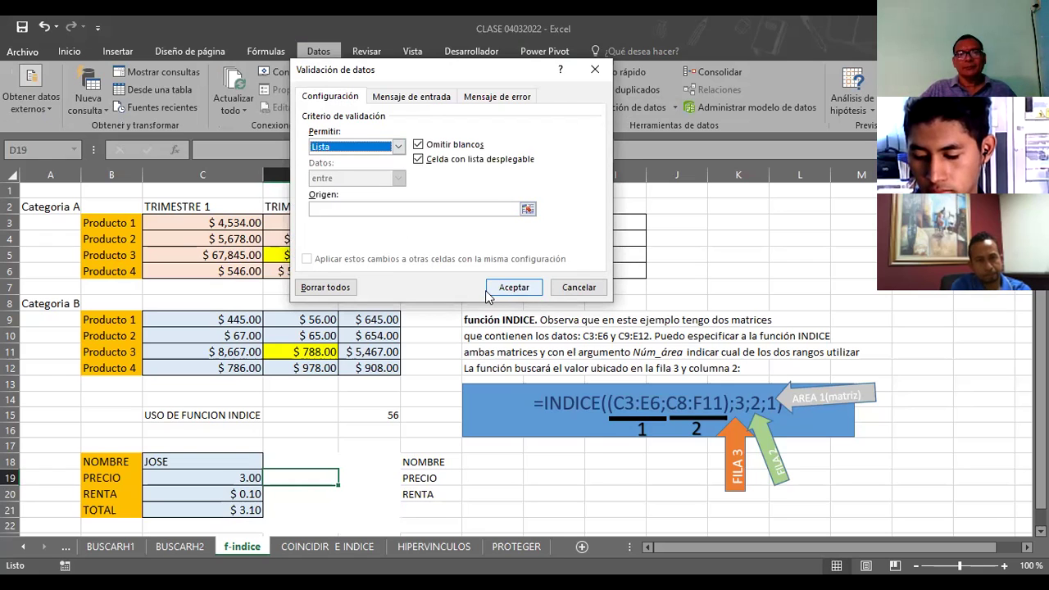
{"action": "left_click", "coordinate": [507, 293]}
{"action": "left_click", "coordinate": [507, 293]}
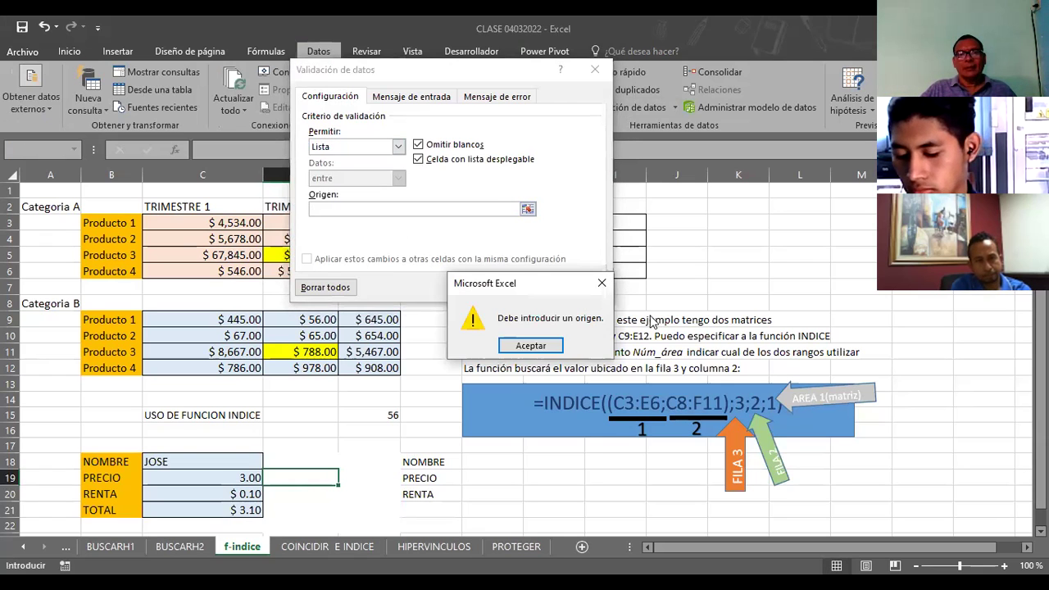
{"action": "left_click", "coordinate": [530, 345]}
Step: Set the list source to =$B$19:$B$21 and apply the dropdown validation
{"action": "left_click", "coordinate": [176, 477]}
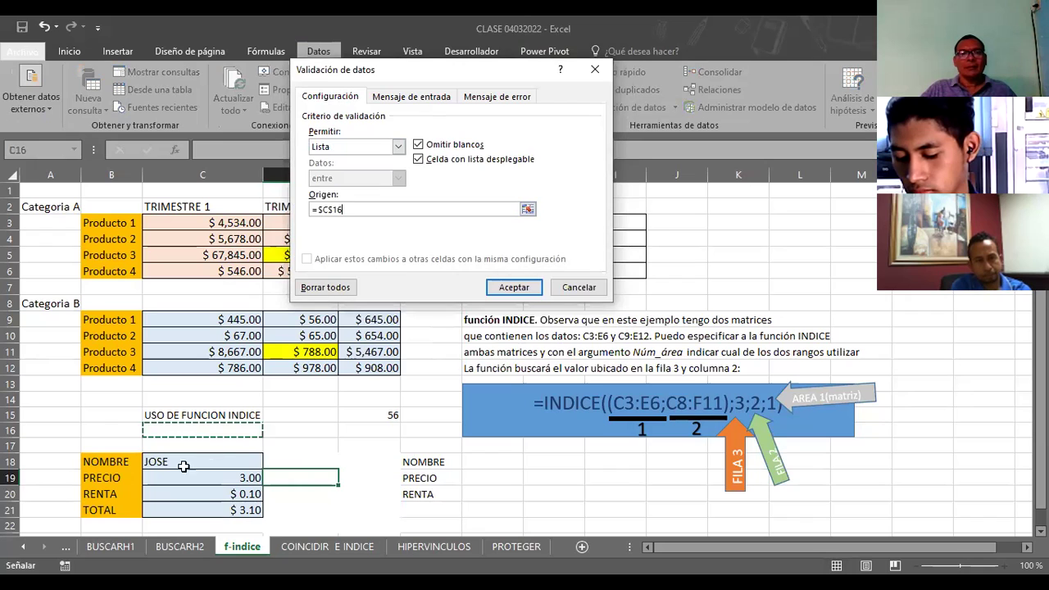
{"action": "left_click", "coordinate": [105, 484]}
{"action": "left_click", "coordinate": [390, 235]}
{"action": "key", "text": "BackSpace"}
{"action": "key", "text": "BackSpace"}
{"action": "key", "text": "BackSpace"}
{"action": "key", "text": "BackSpace"}
{"action": "key", "text": "BackSpace"}
{"action": "key", "text": "BackSpace"}
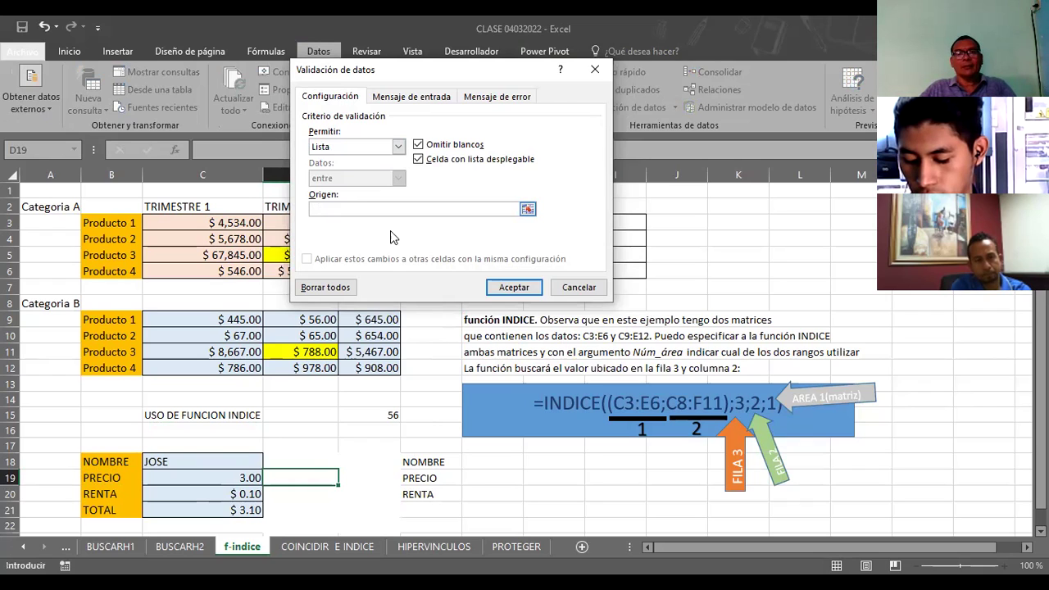
{"action": "mouse_move", "coordinate": [119, 457]}
{"action": "left_mouse_down"}
{"action": "mouse_move", "coordinate": [99, 457]}
{"action": "mouse_move", "coordinate": [93, 512]}
{"action": "left_mouse_up"}
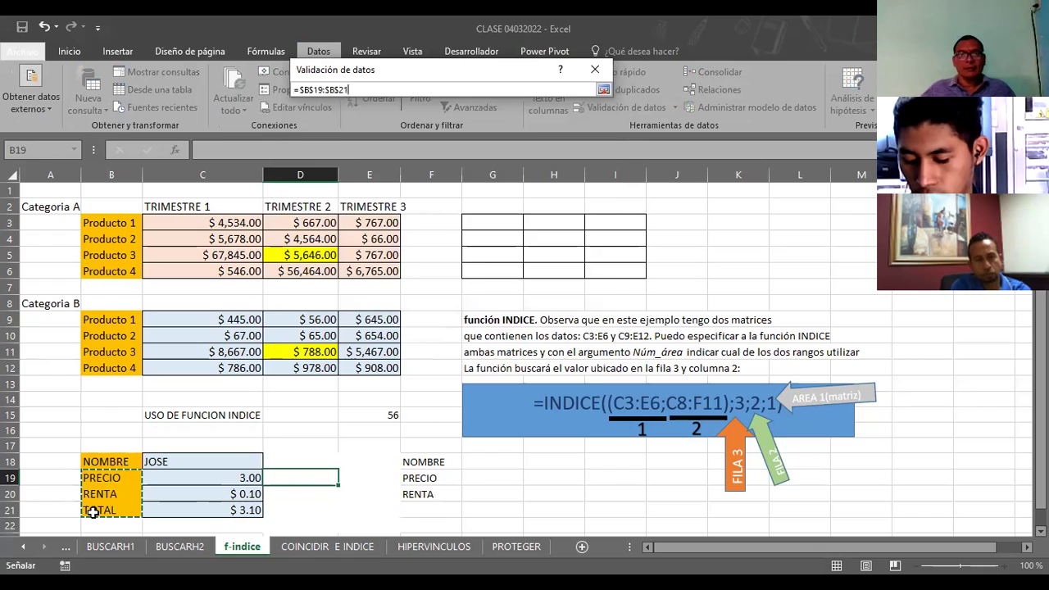
{"action": "key", "text": "Return"}
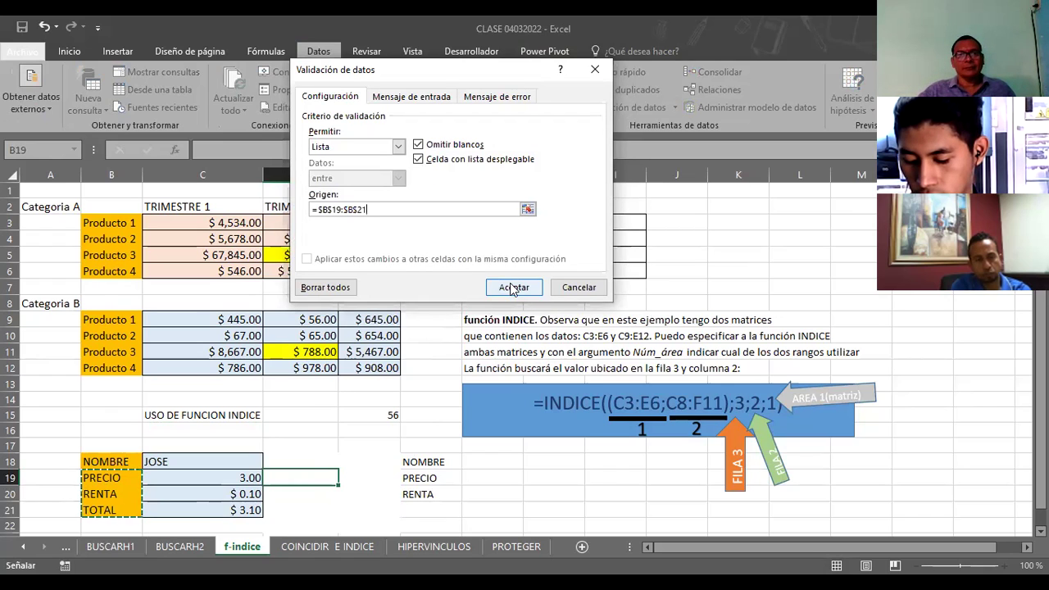
{"action": "left_click", "coordinate": [514, 286]}
{"action": "left_click", "coordinate": [337, 421]}
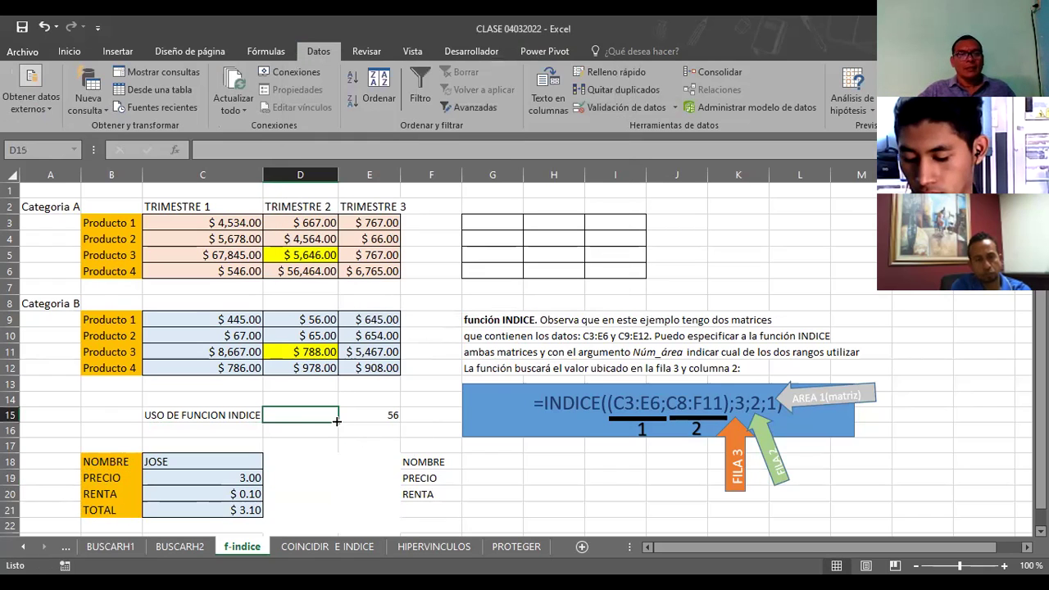
{"action": "left_click", "coordinate": [231, 481]}
Step: Select D19:D21 and view the fill colour palette without applying a colour
{"action": "left_click", "coordinate": [314, 479]}
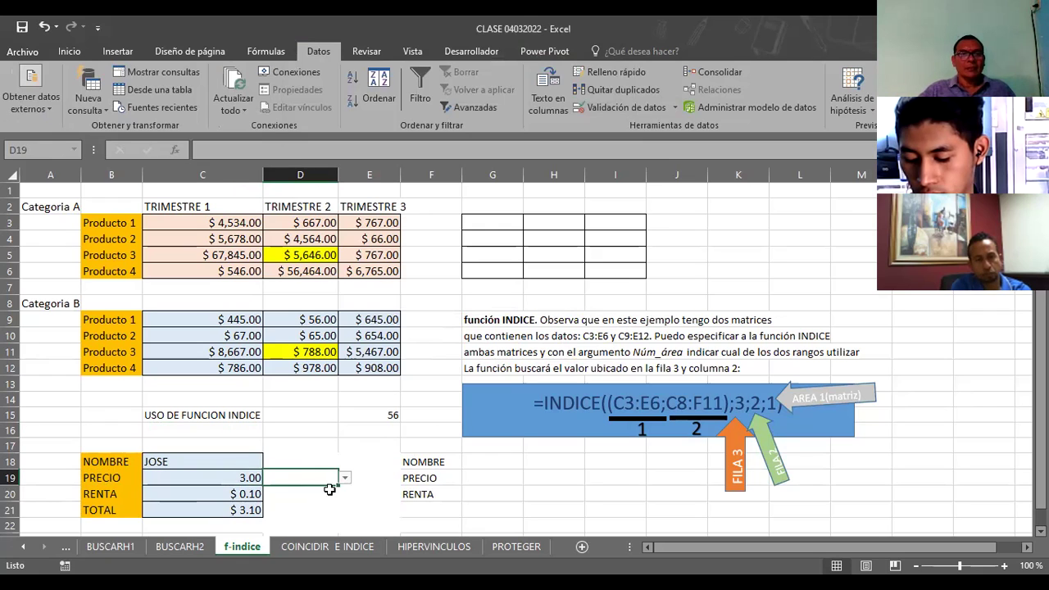
{"action": "left_click_drag", "start_coordinate": [302, 480], "coordinate": [301, 509]}
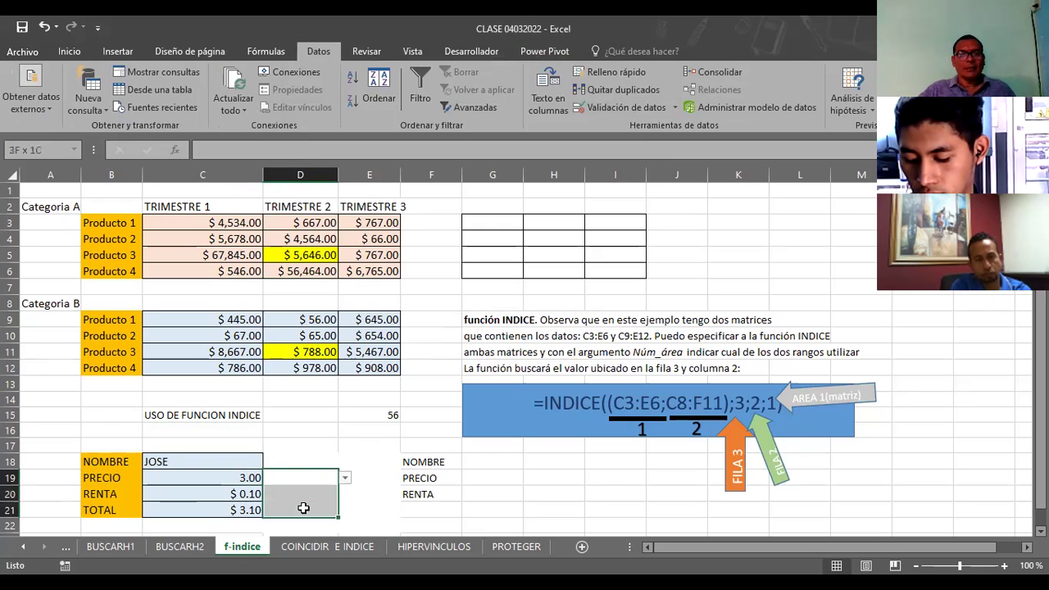
{"action": "left_click", "coordinate": [65, 51]}
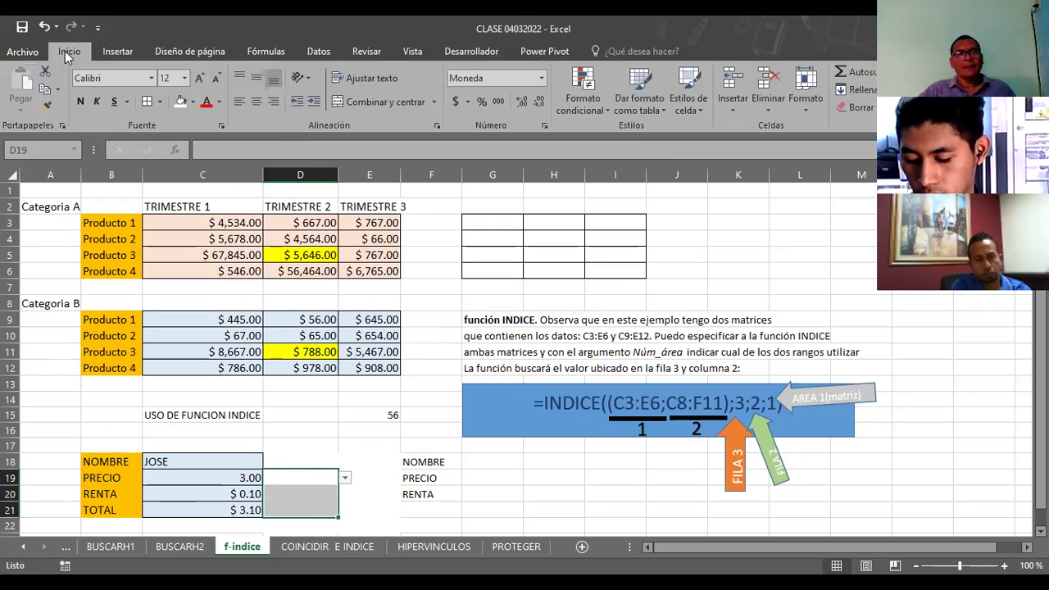
{"action": "left_click", "coordinate": [193, 101]}
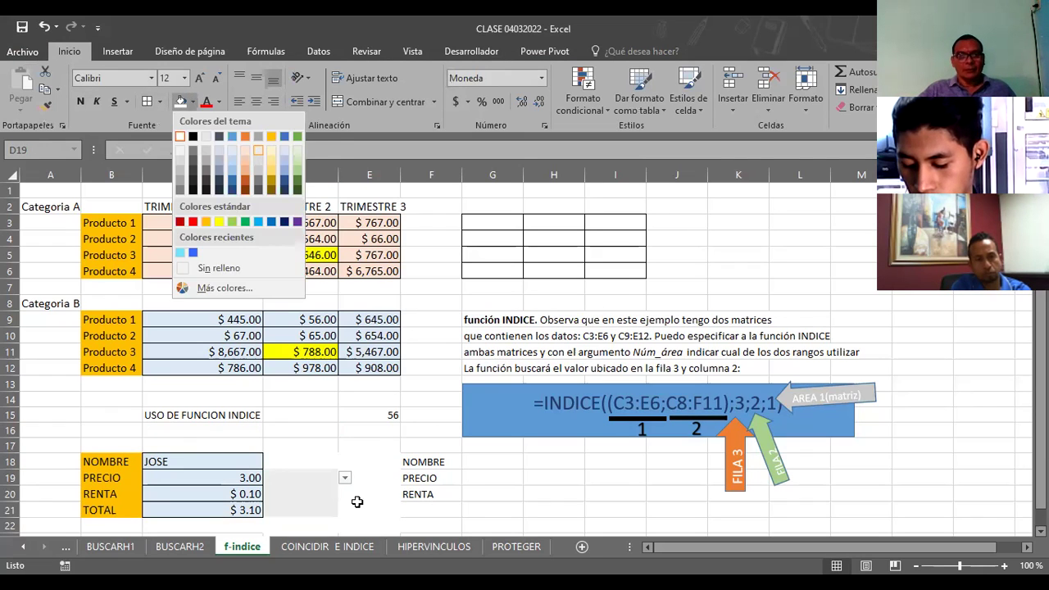
{"action": "left_click", "coordinate": [315, 437]}
Step: Test D19's dropdown by choosing RENTA, then TOTAL, and finally PRECIO
{"action": "left_click", "coordinate": [339, 475]}
{"action": "left_click", "coordinate": [345, 478]}
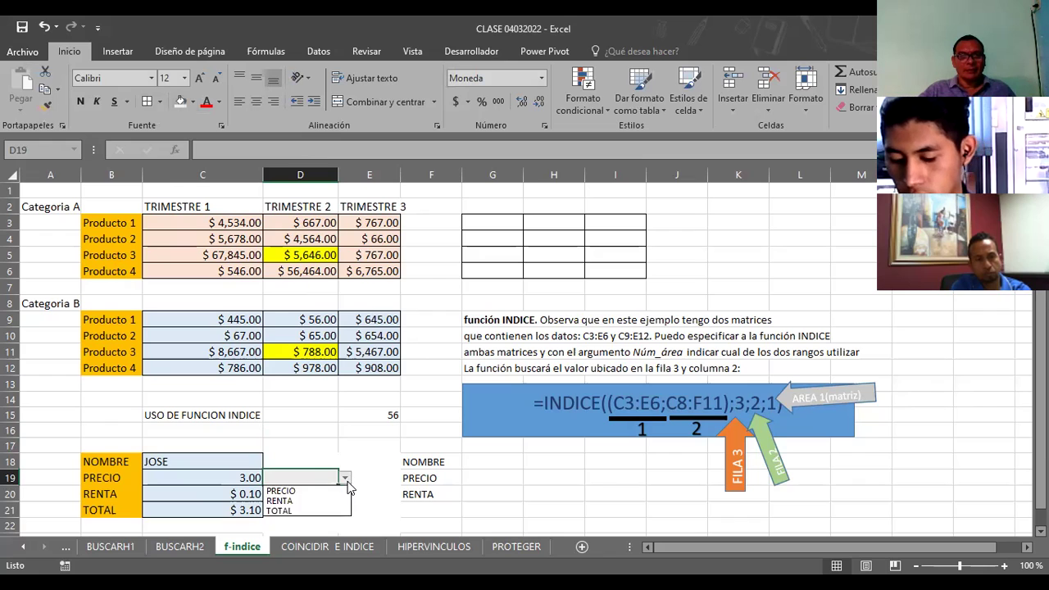
{"action": "left_click", "coordinate": [278, 496]}
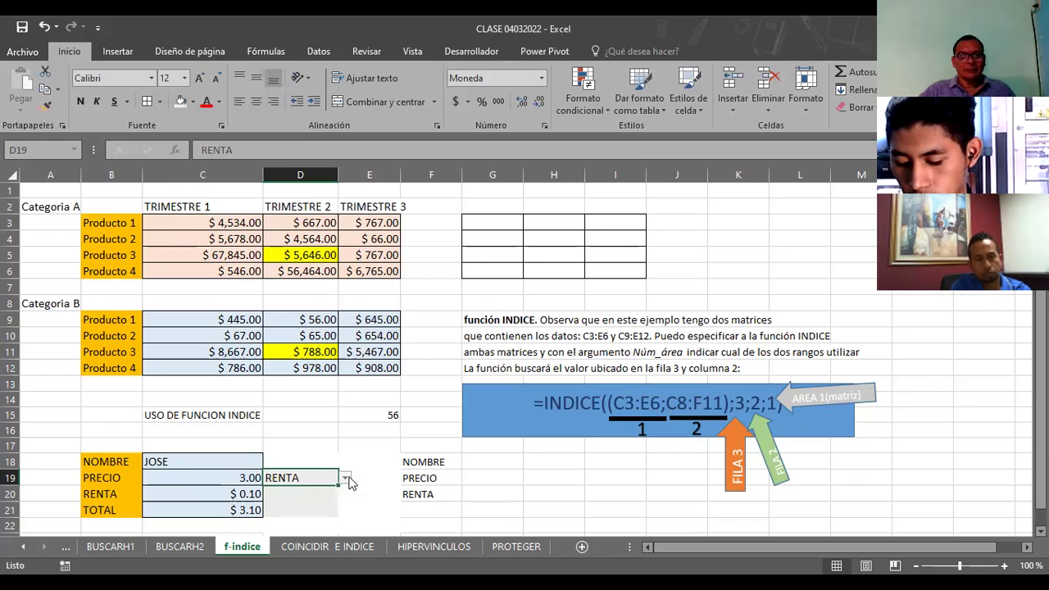
{"action": "left_click", "coordinate": [345, 478]}
{"action": "left_click", "coordinate": [282, 510]}
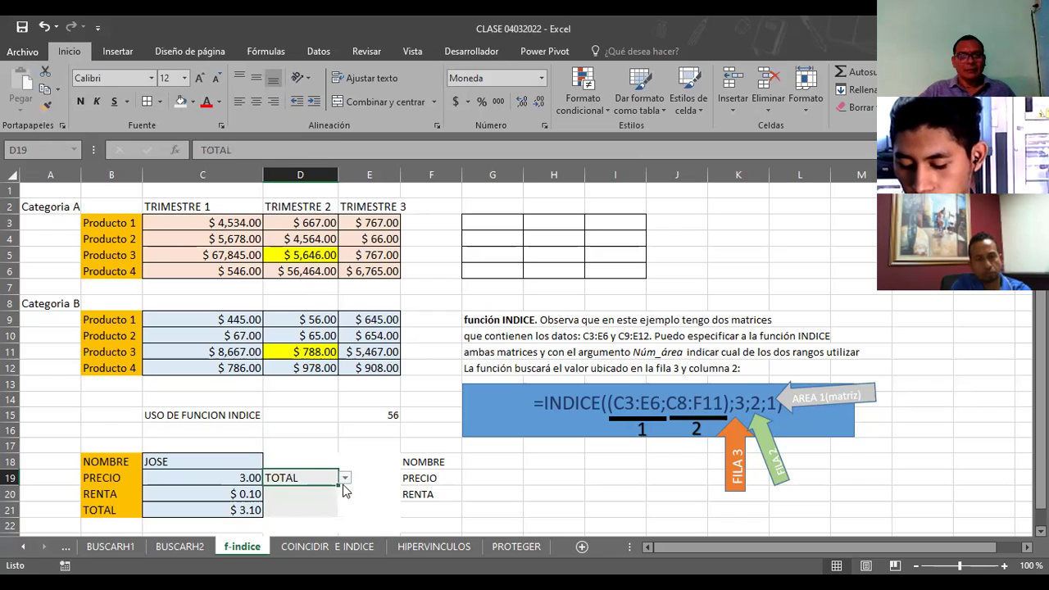
{"action": "left_click", "coordinate": [345, 480]}
{"action": "left_click", "coordinate": [285, 491]}
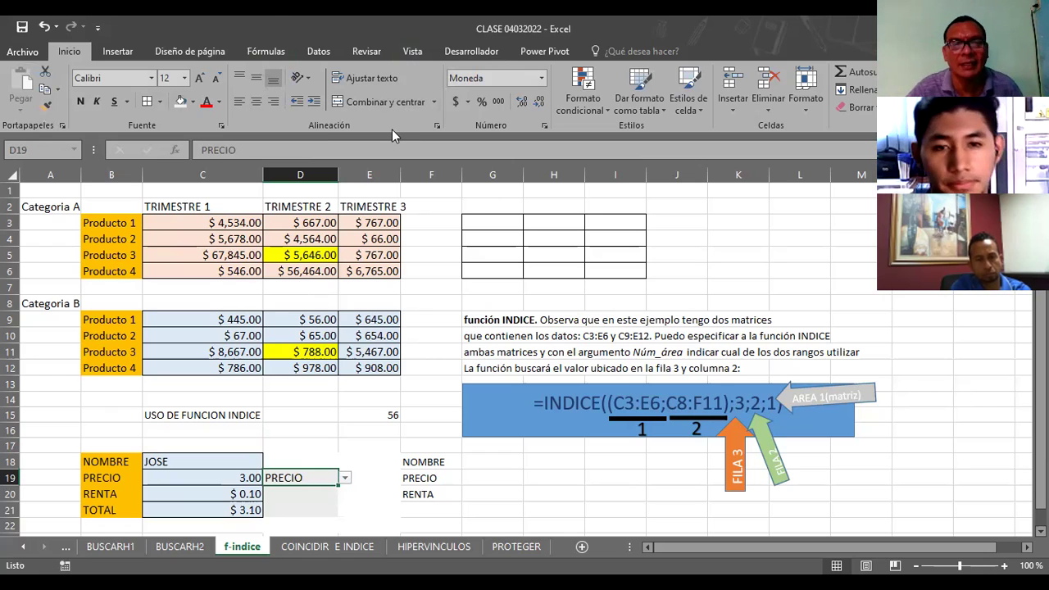
Step: Review G20's validation input message without changes, then go to the PROTEGER sheet
{"action": "left_click", "coordinate": [514, 488]}
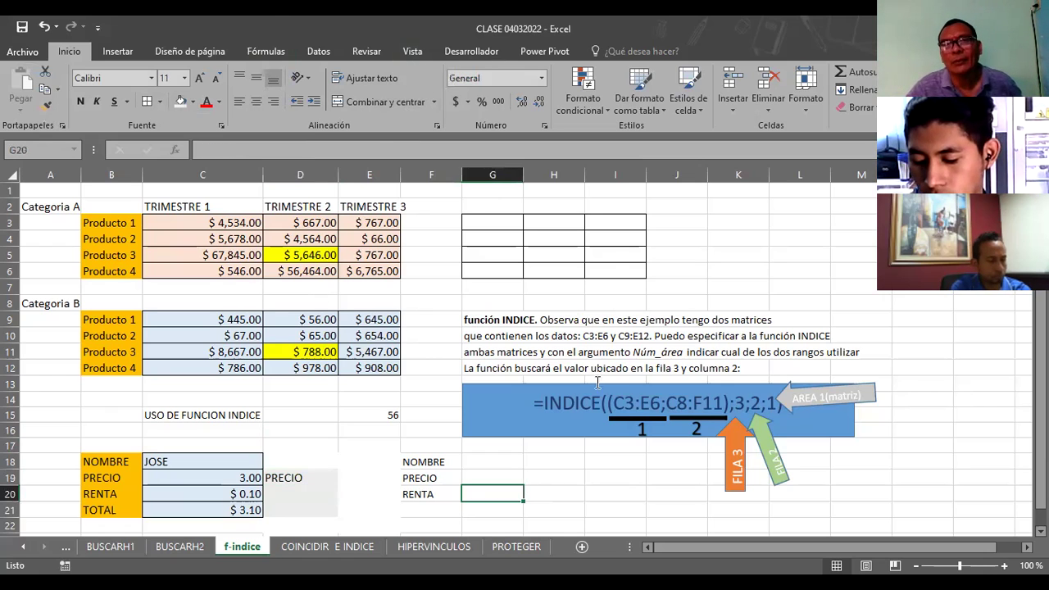
{"action": "left_click", "coordinate": [323, 54]}
{"action": "left_click", "coordinate": [634, 104]}
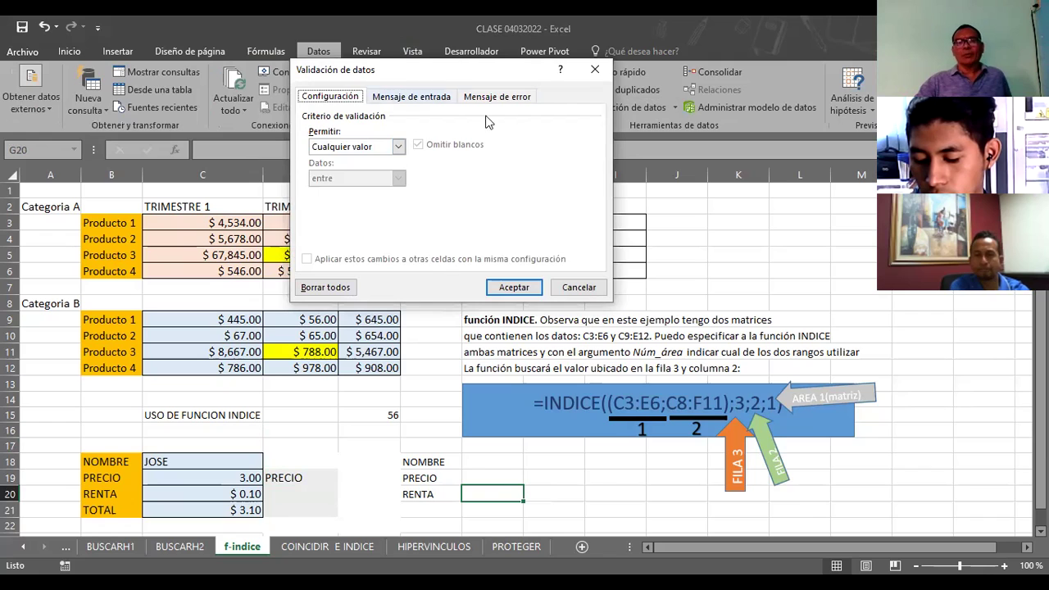
{"action": "left_click", "coordinate": [440, 99]}
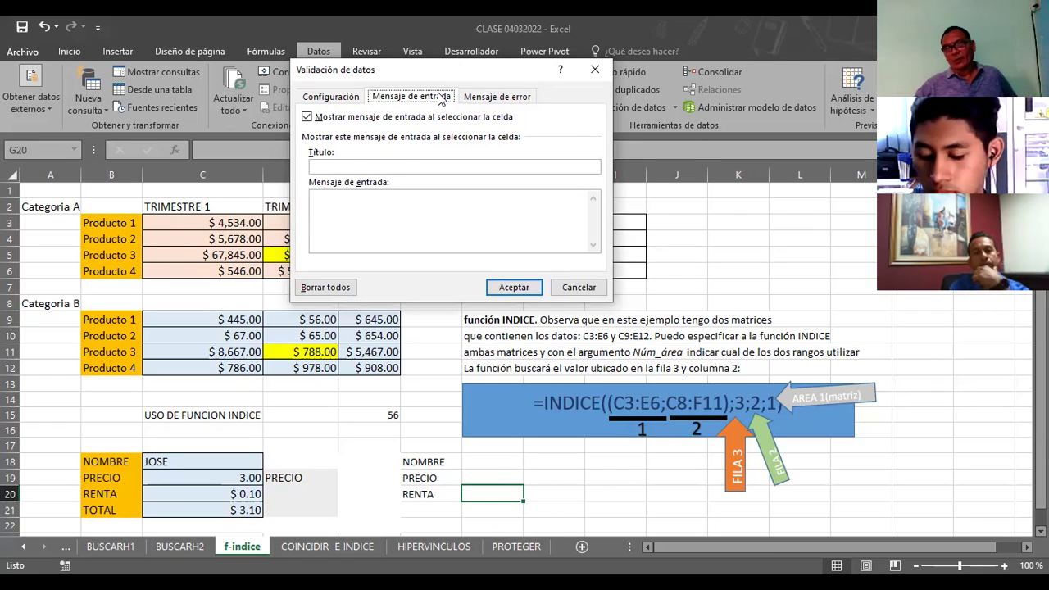
{"action": "left_click", "coordinate": [560, 293]}
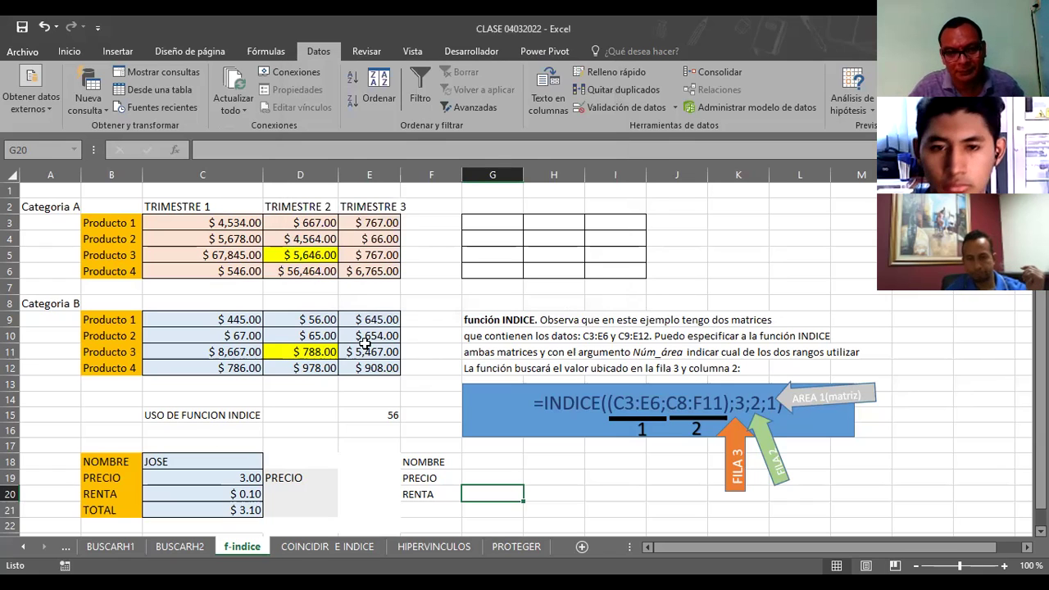
{"action": "left_click", "coordinate": [516, 546]}
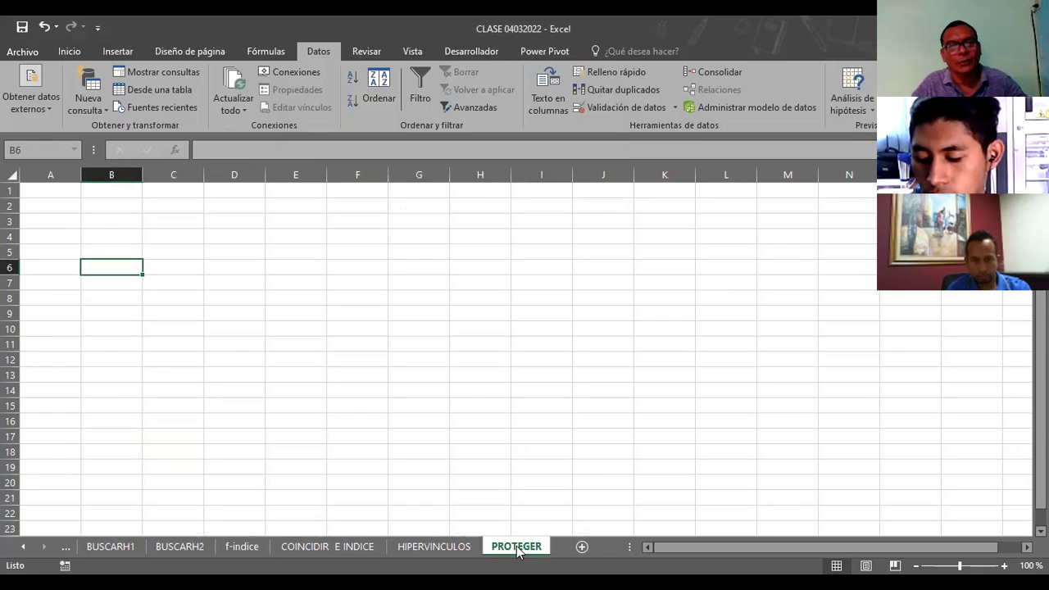
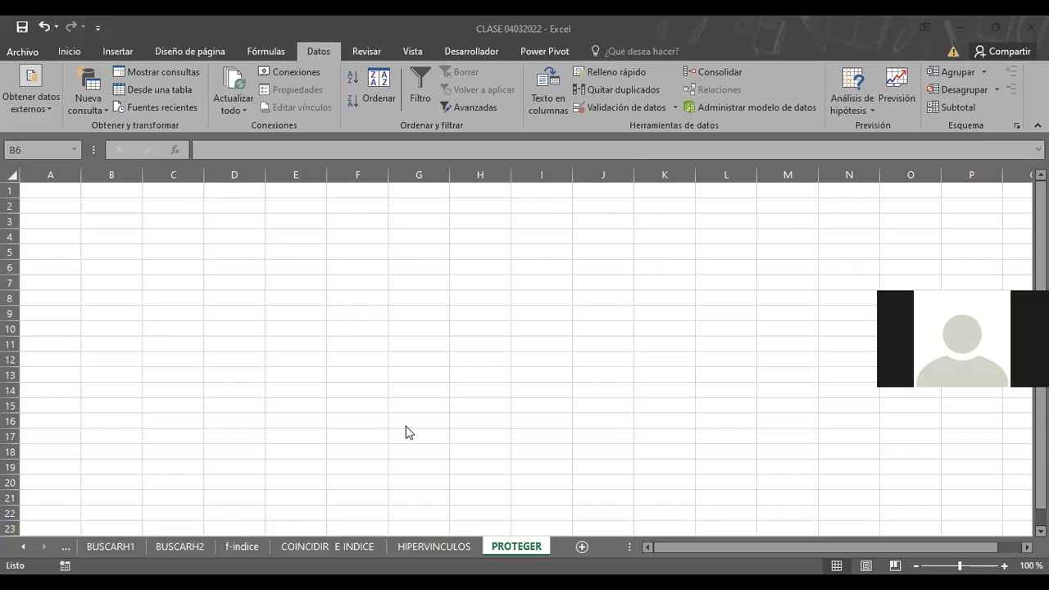
Step: Review the course lesson, revisiting the 3.5 Laboratorio 2 and indexes-with-links units
{"action": "key", "text": "alt+Tab"}
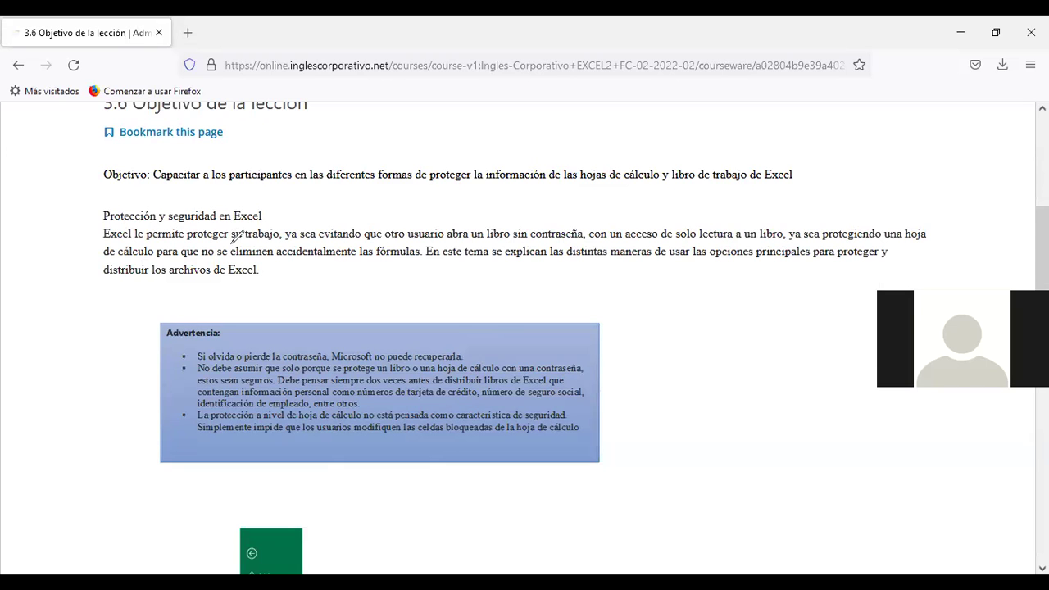
{"action": "scroll", "coordinate": [109, 374], "scroll_direction": "up", "scroll_amount": 4}
{"action": "scroll", "coordinate": [109, 374], "scroll_direction": "down", "scroll_amount": 2}
{"action": "scroll", "coordinate": [109, 374], "scroll_direction": "down", "scroll_amount": 4}
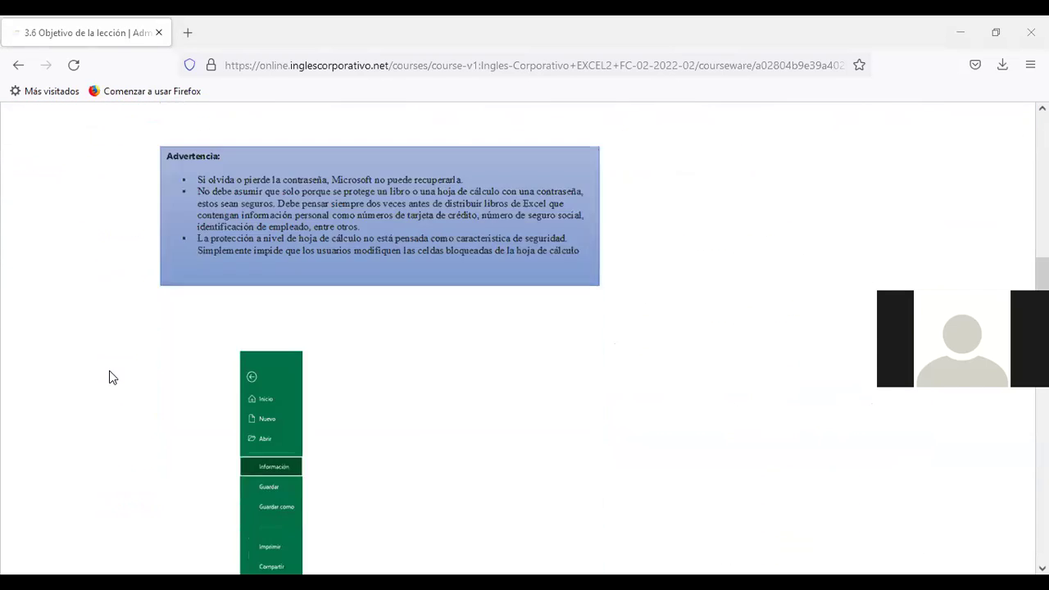
{"action": "scroll", "coordinate": [113, 378], "scroll_direction": "down", "scroll_amount": 3}
{"action": "scroll", "coordinate": [112, 378], "scroll_direction": "down", "scroll_amount": 3}
{"action": "scroll", "coordinate": [112, 382], "scroll_direction": "down", "scroll_amount": 1}
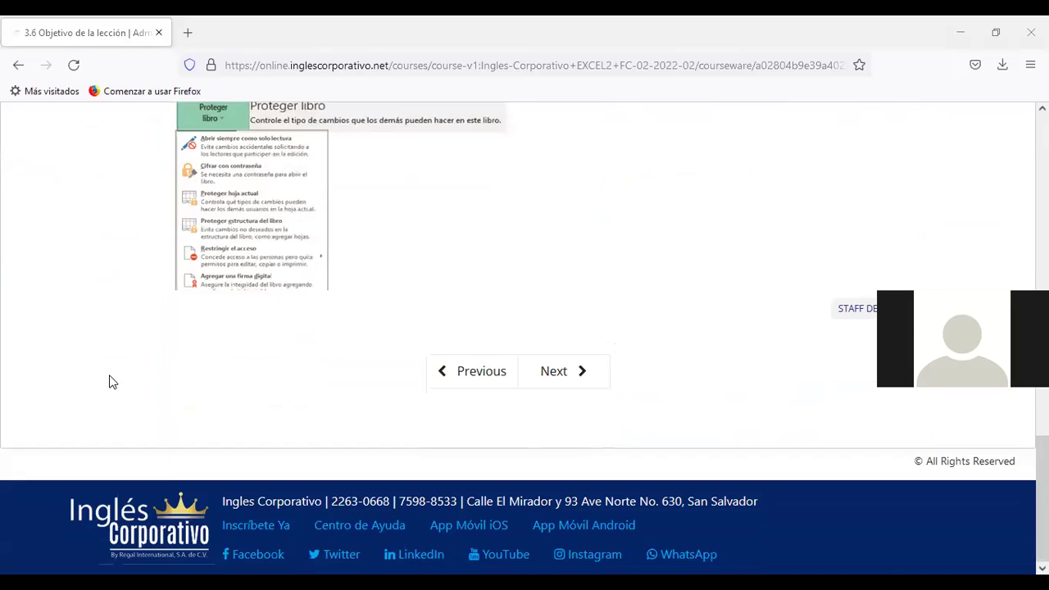
{"action": "scroll", "coordinate": [112, 382], "scroll_direction": "up", "scroll_amount": 3}
{"action": "scroll", "coordinate": [110, 407], "scroll_direction": "up", "scroll_amount": 5}
{"action": "scroll", "coordinate": [112, 385], "scroll_direction": "up", "scroll_amount": 4}
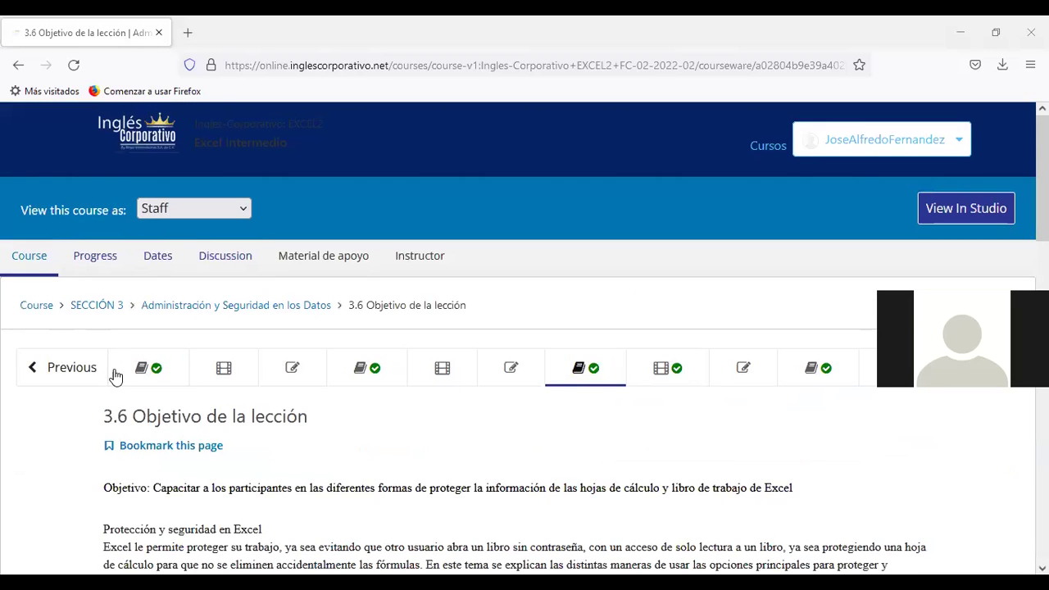
{"action": "left_click", "coordinate": [54, 371]}
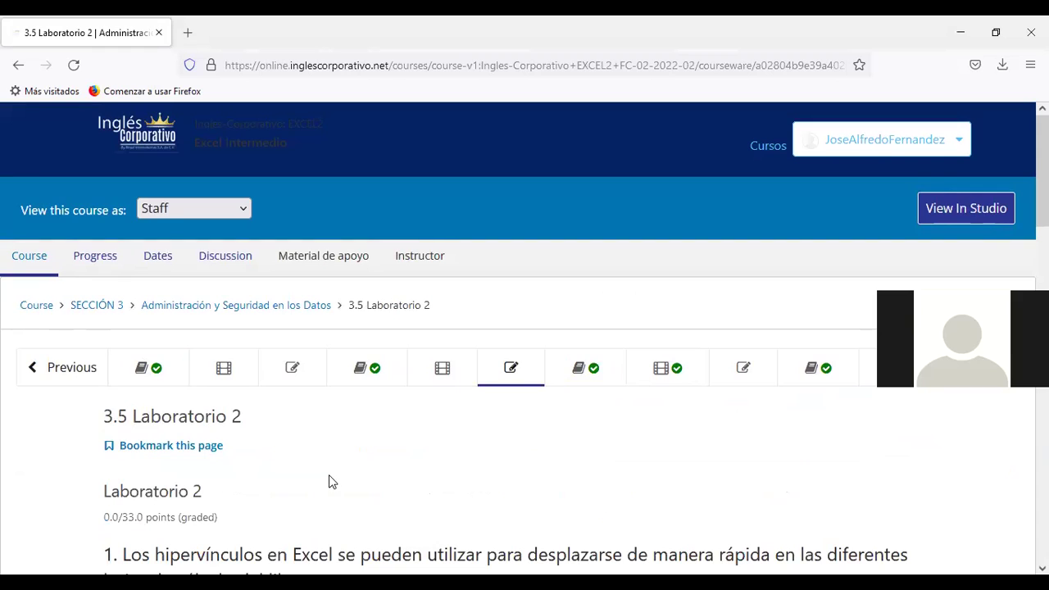
{"action": "scroll", "coordinate": [328, 483], "scroll_direction": "down", "scroll_amount": 2}
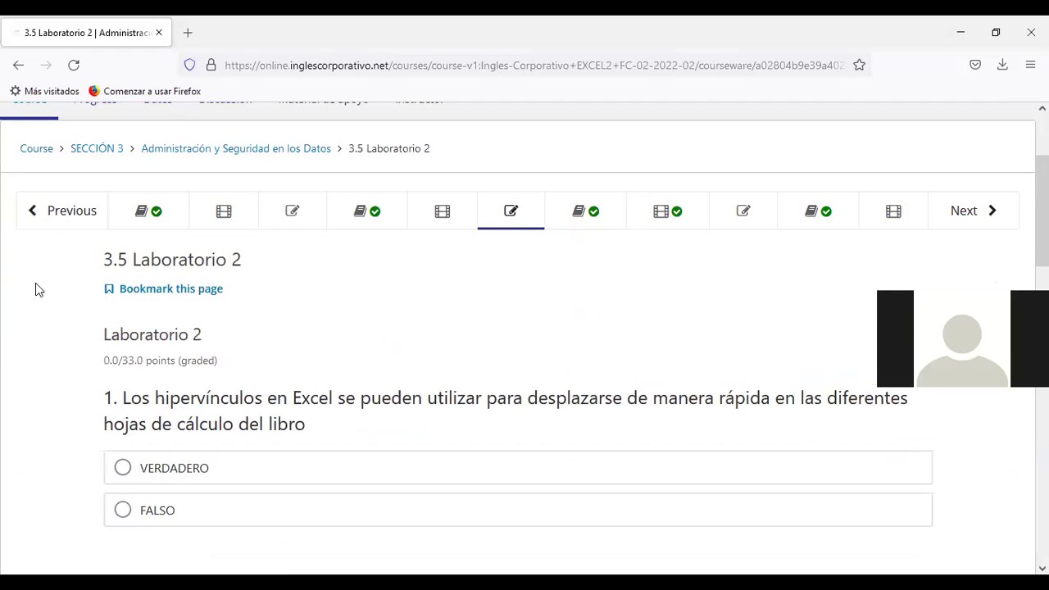
{"action": "left_click", "coordinate": [33, 214]}
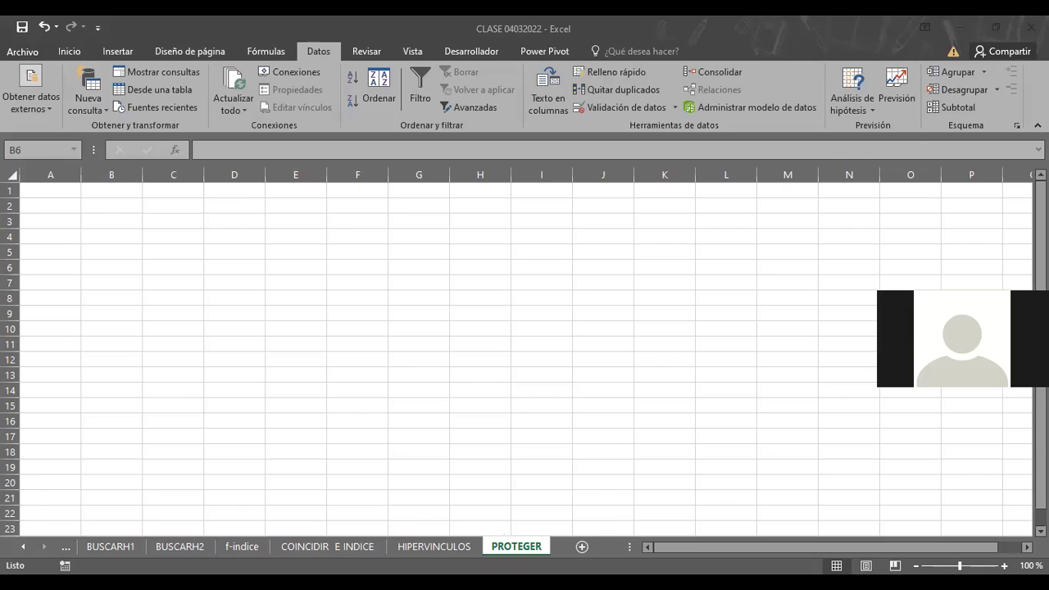
Step: Move through the BUSCAR, MENU FUNCIONES and PROTEGER sheets, ending on BUSCARH2
{"action": "left_click", "coordinate": [23, 547]}
{"action": "left_click", "coordinate": [22, 548]}
{"action": "left_click", "coordinate": [19, 548]}
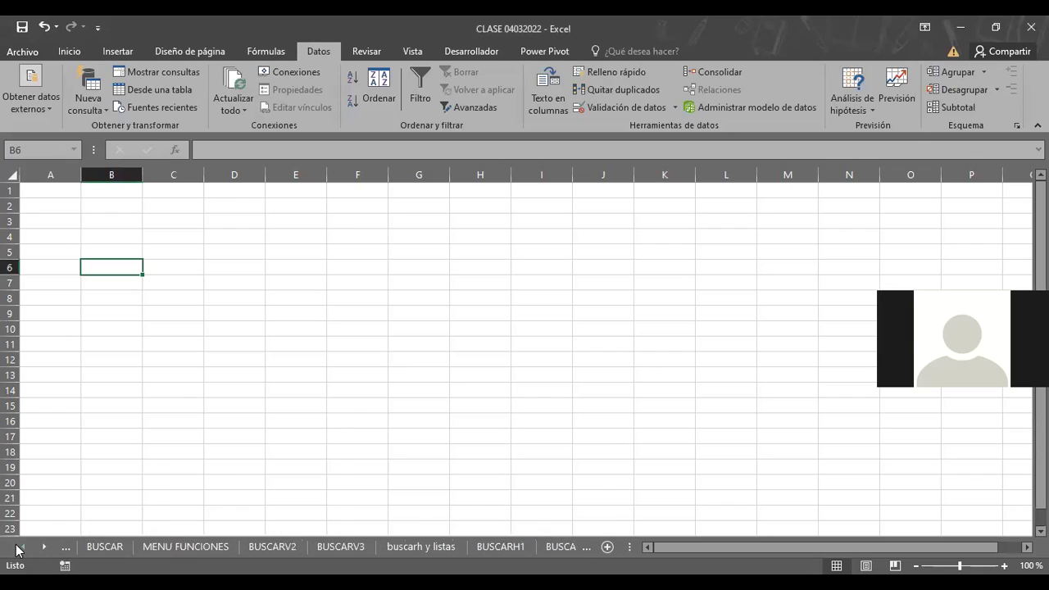
{"action": "left_click", "coordinate": [153, 547]}
{"action": "left_click", "coordinate": [113, 546]}
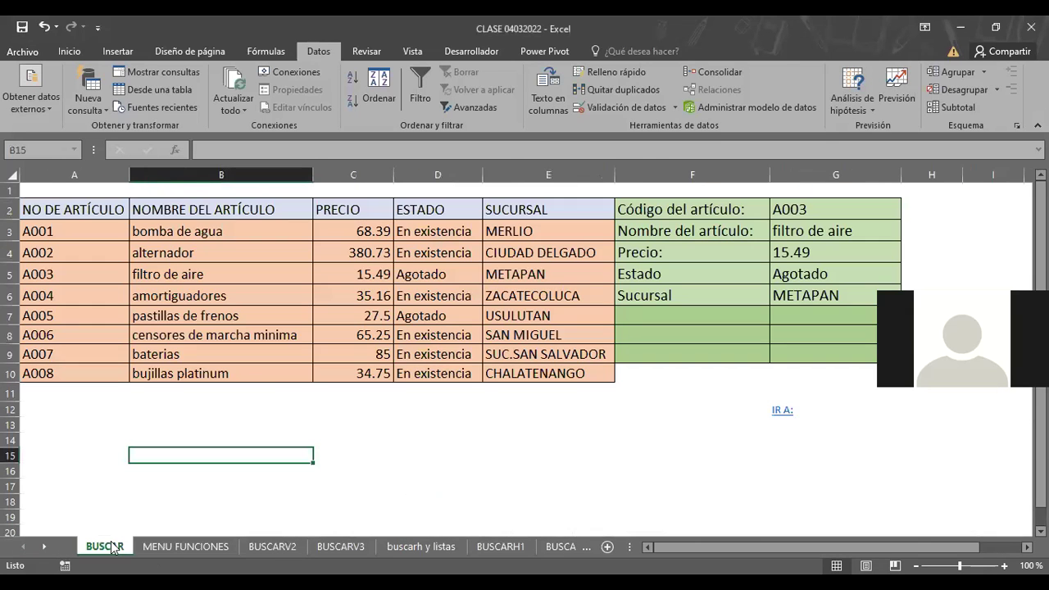
{"action": "left_click", "coordinate": [179, 547]}
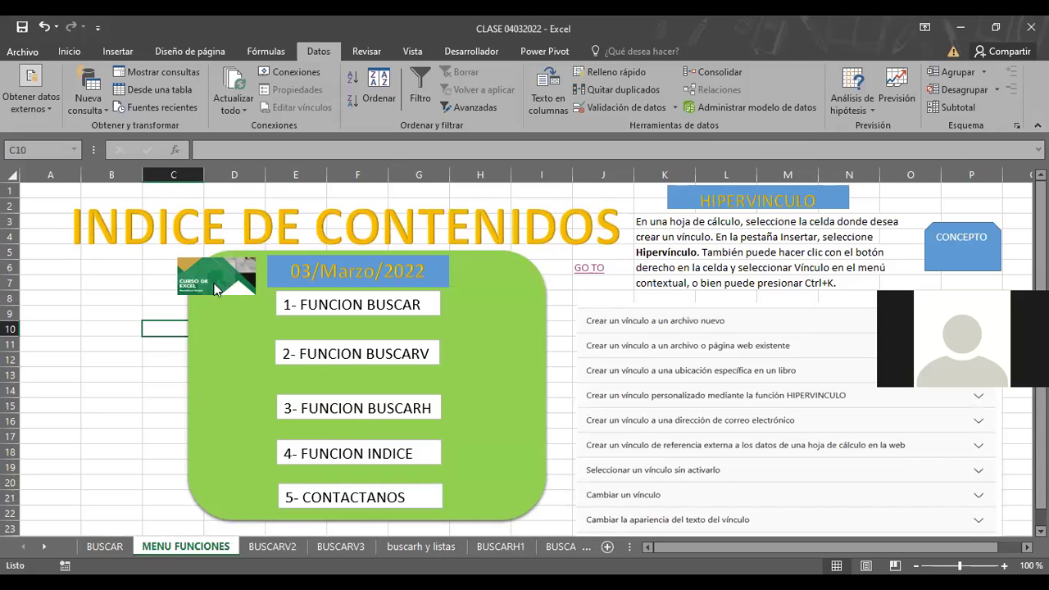
{"action": "left_click", "coordinate": [215, 286]}
{"action": "left_click", "coordinate": [178, 548]}
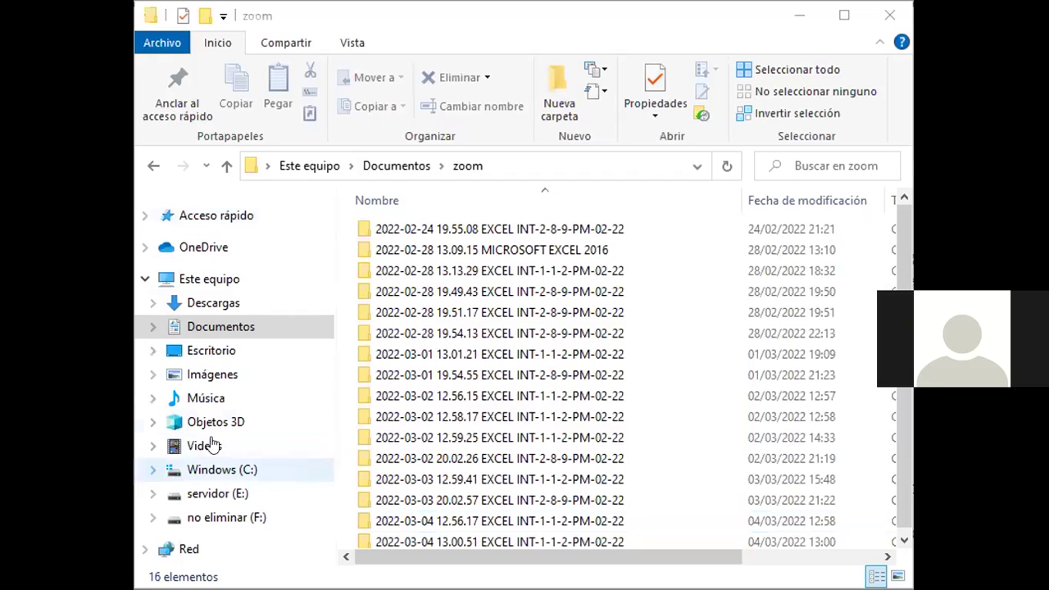
Step: Select the 'Proteger una hoja de cálculo' PDF in Escritorio, then minimize Explorer
{"action": "left_click", "coordinate": [211, 352]}
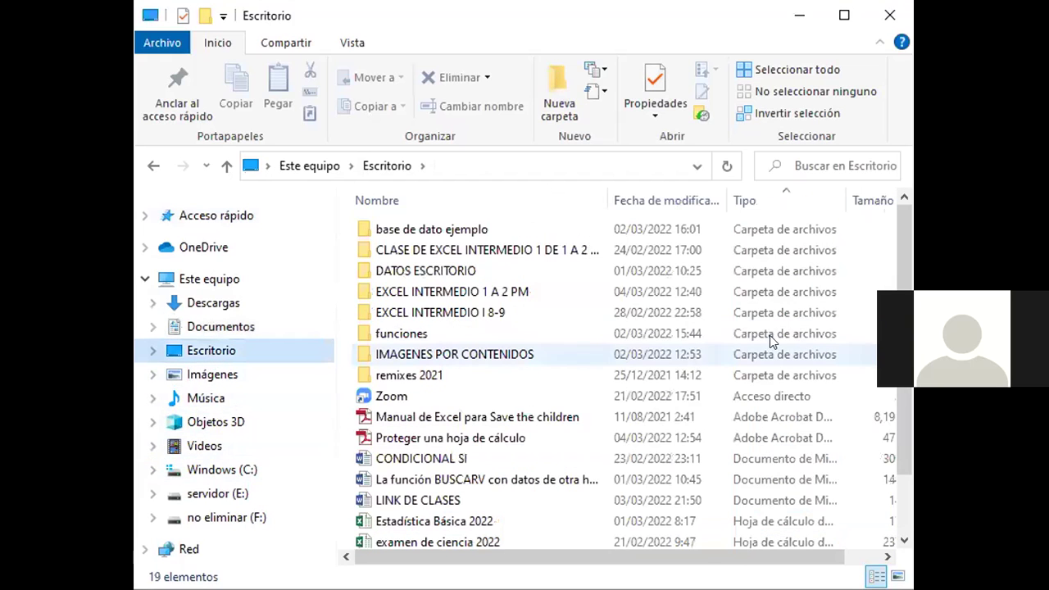
{"action": "left_click", "coordinate": [486, 440]}
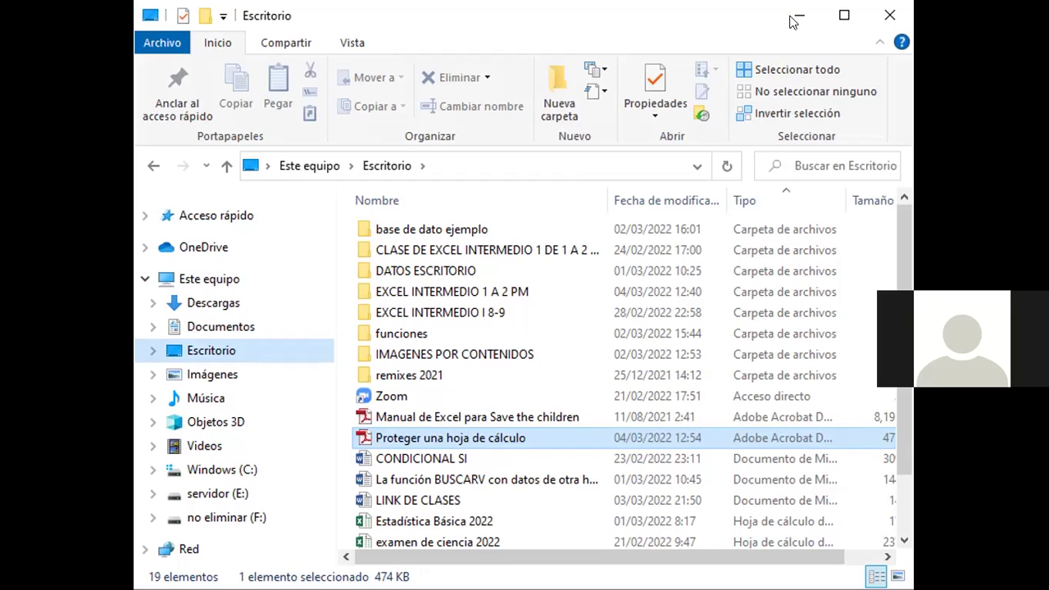
{"action": "left_click", "coordinate": [792, 22]}
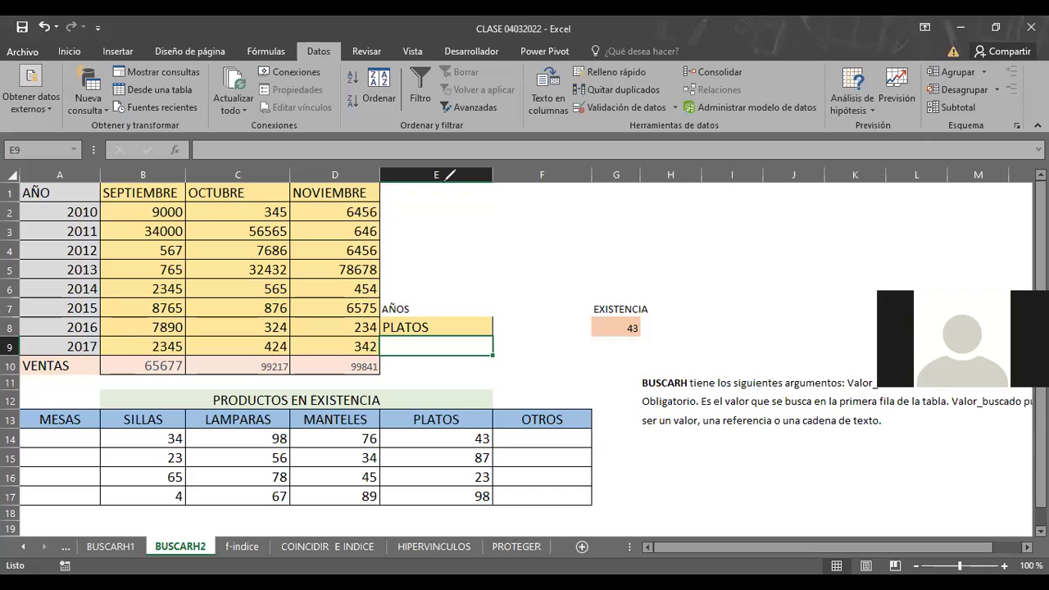
Step: Insert new sheet Hoja3 with headings GASTOS in B11 and NOMBRES in C11
{"action": "left_click", "coordinate": [581, 546]}
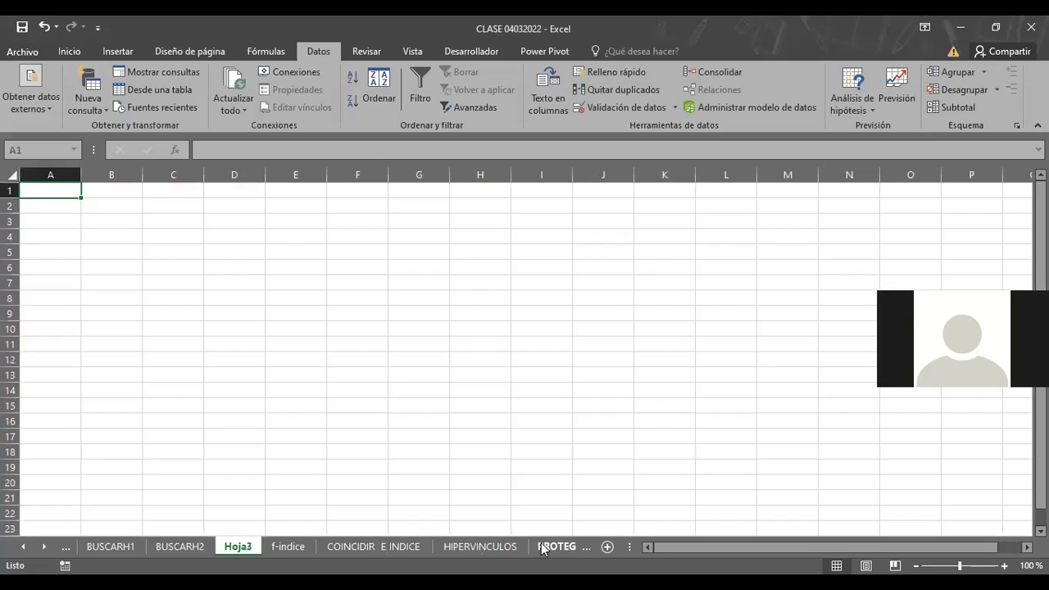
{"action": "double_click", "coordinate": [239, 547]}
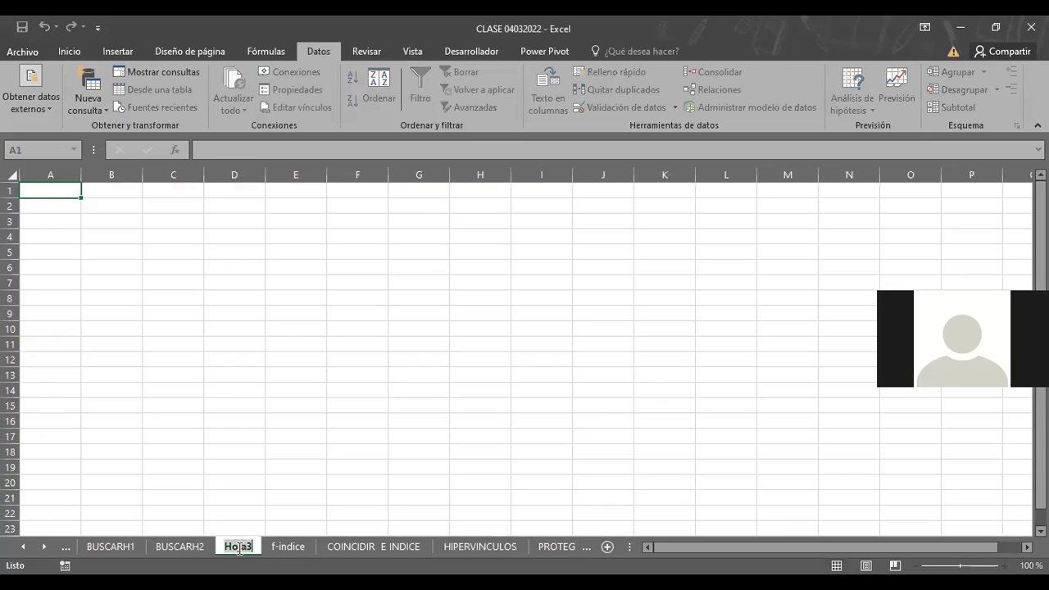
{"action": "left_click", "coordinate": [106, 339]}
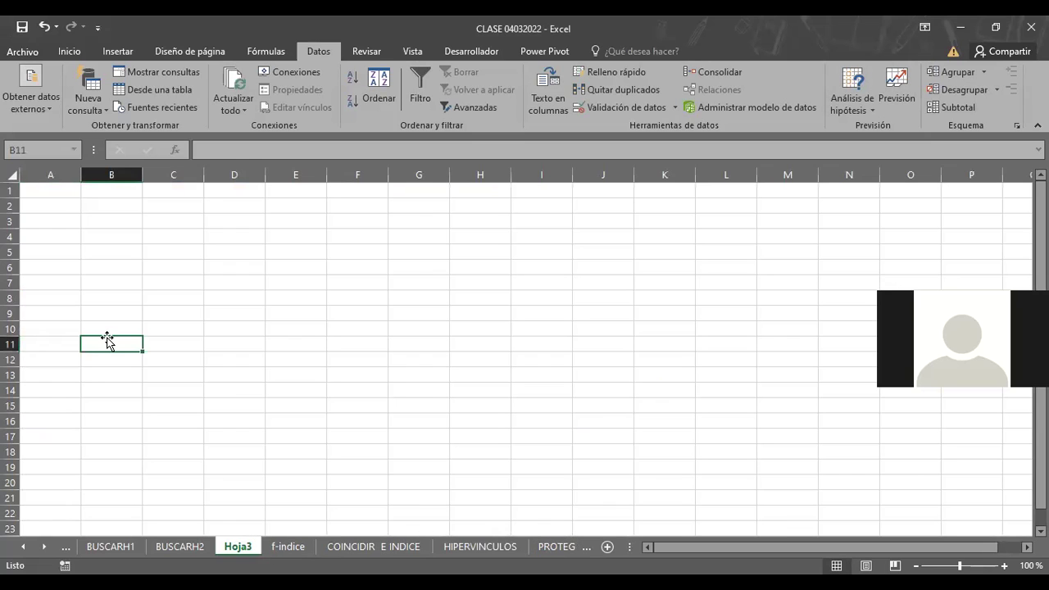
{"action": "type", "text": "GASTOS"}
{"action": "key", "text": "Tab"}
{"action": "type", "text": "NOMBRE"}
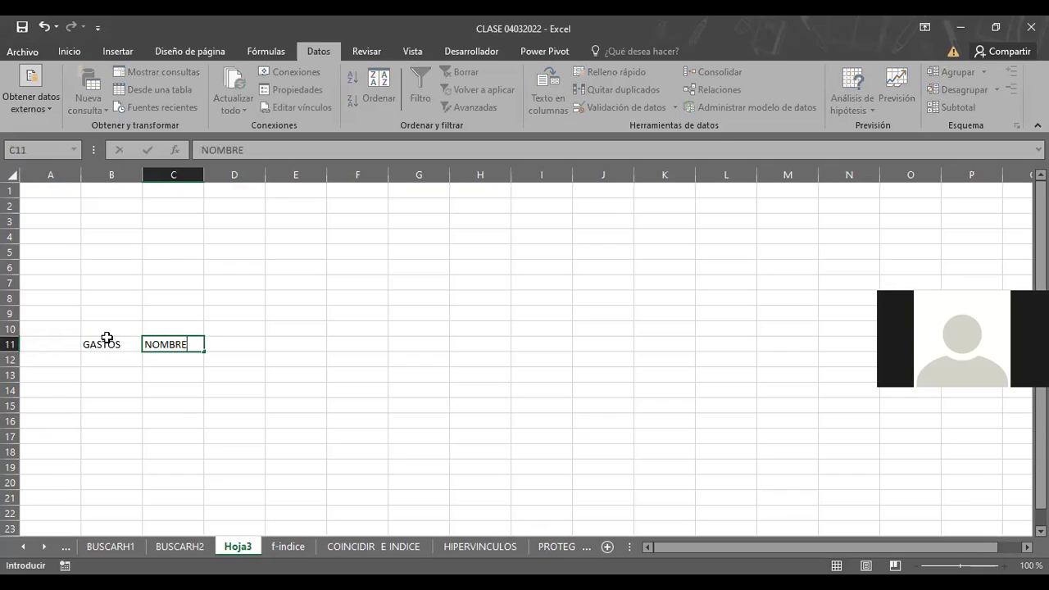
{"action": "type", "text": "S"}
{"action": "key", "text": "Return"}
Step: List the names A, B, C, D, F, E down C12:C17
{"action": "type", "text": "A"}
{"action": "key", "text": "Return"}
{"action": "type", "text": "B"}
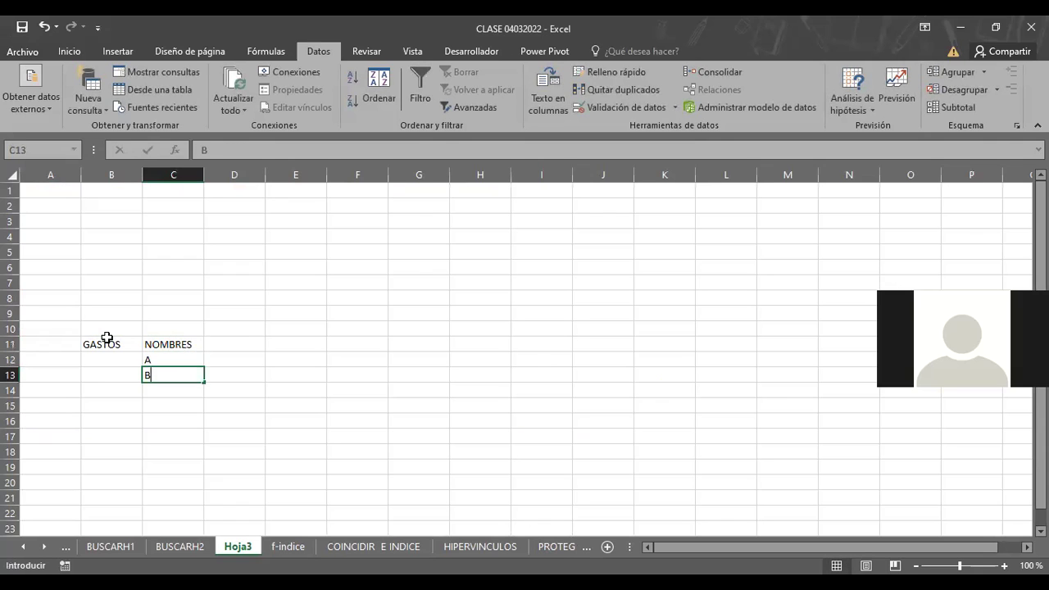
{"action": "key", "text": "Return"}
{"action": "type", "text": "C"}
{"action": "key", "text": "Return"}
{"action": "type", "text": "D"}
{"action": "key", "text": "Return"}
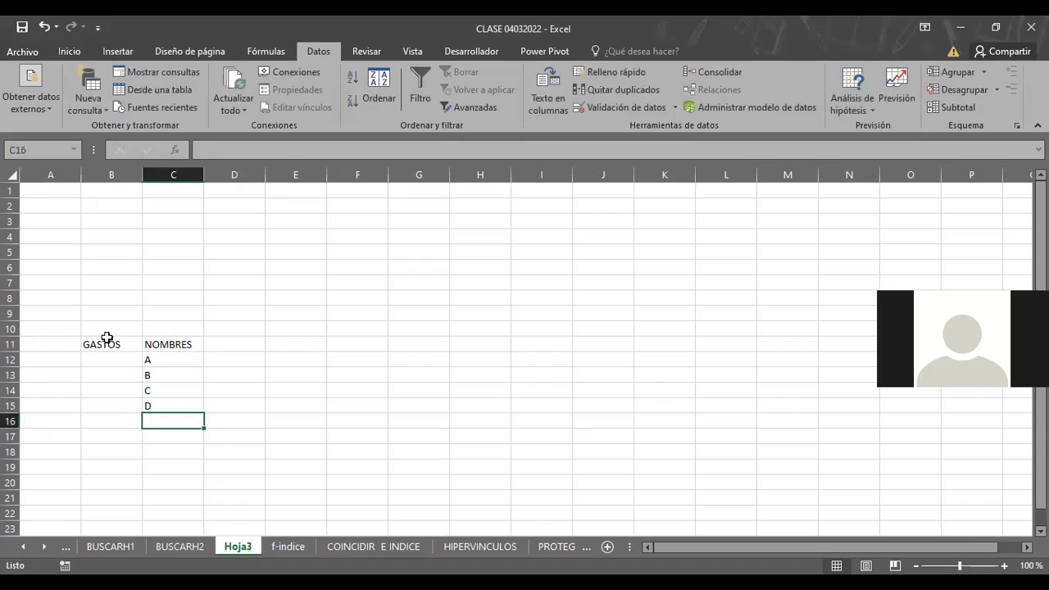
{"action": "type", "text": "FE"}
{"action": "key", "text": "BackSpace"}
{"action": "key", "text": "Return"}
{"action": "type", "text": "E"}
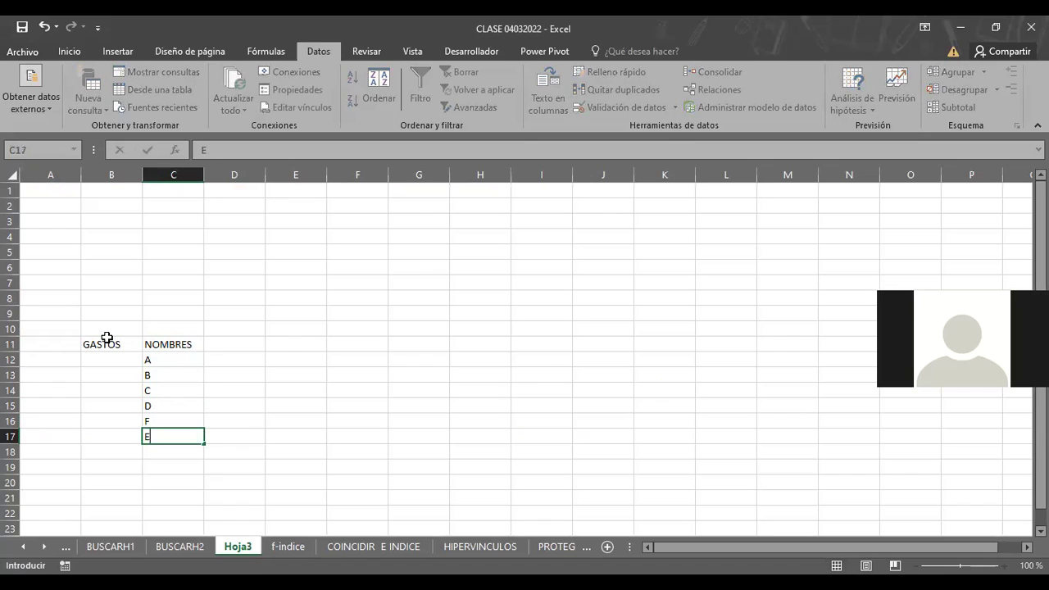
{"action": "left_click", "coordinate": [90, 344]}
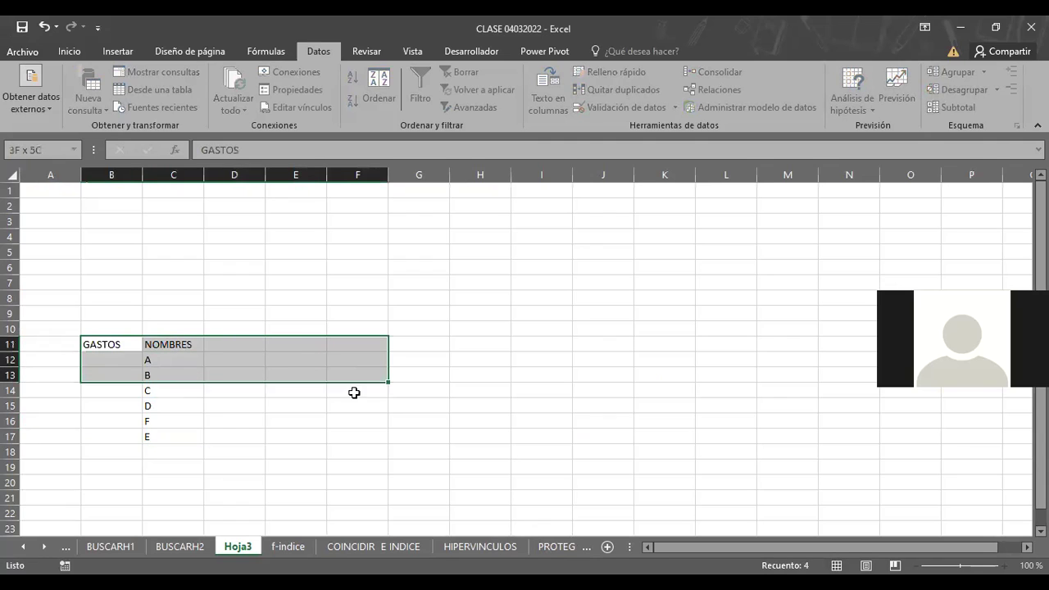
Step: Apply All Borders to B11:F17 to grid the GASTOS/NOMBRES table
{"action": "left_click_drag", "start_coordinate": [200, 350], "coordinate": [352, 435]}
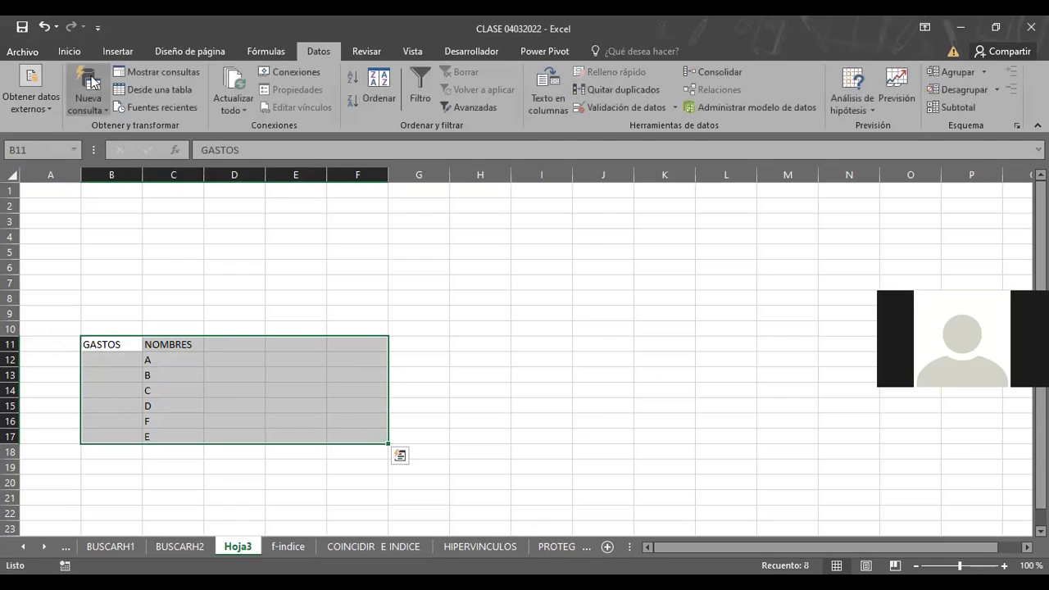
{"action": "left_click", "coordinate": [70, 51]}
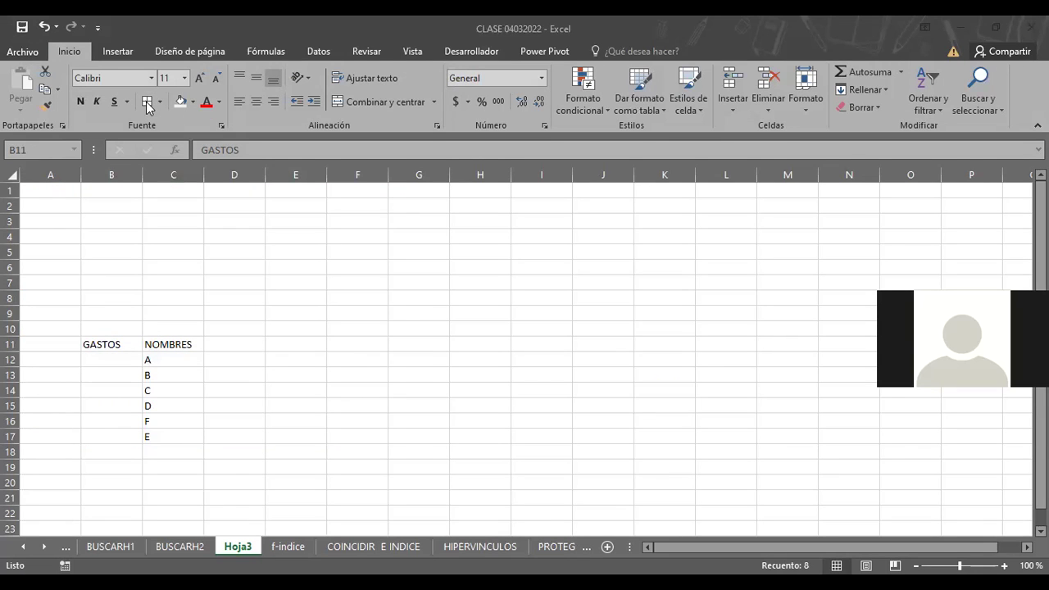
{"action": "left_click", "coordinate": [551, 405]}
{"action": "left_click", "coordinate": [172, 370]}
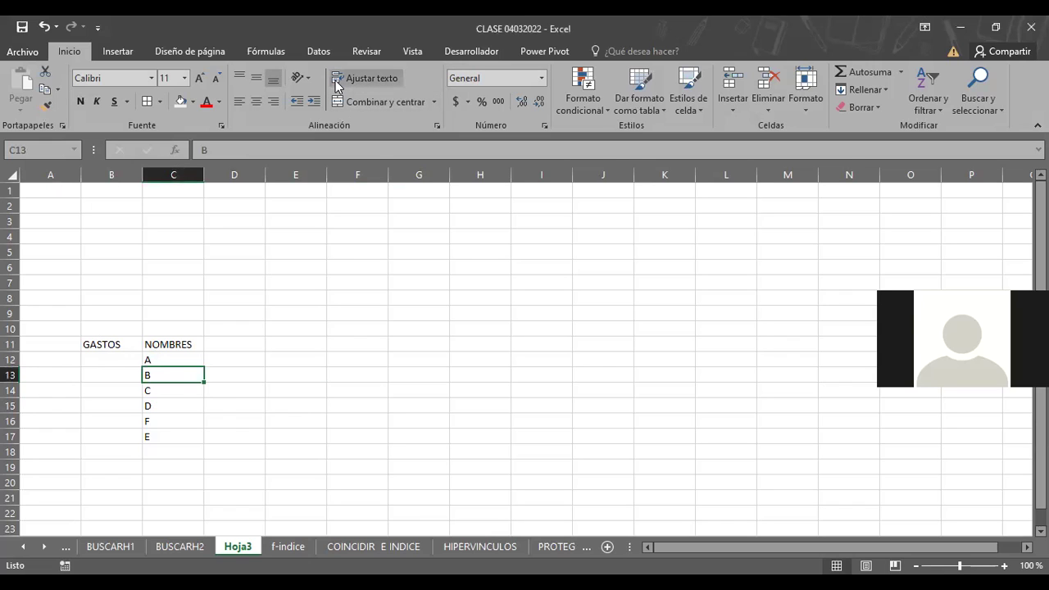
{"action": "left_click", "coordinate": [371, 52]}
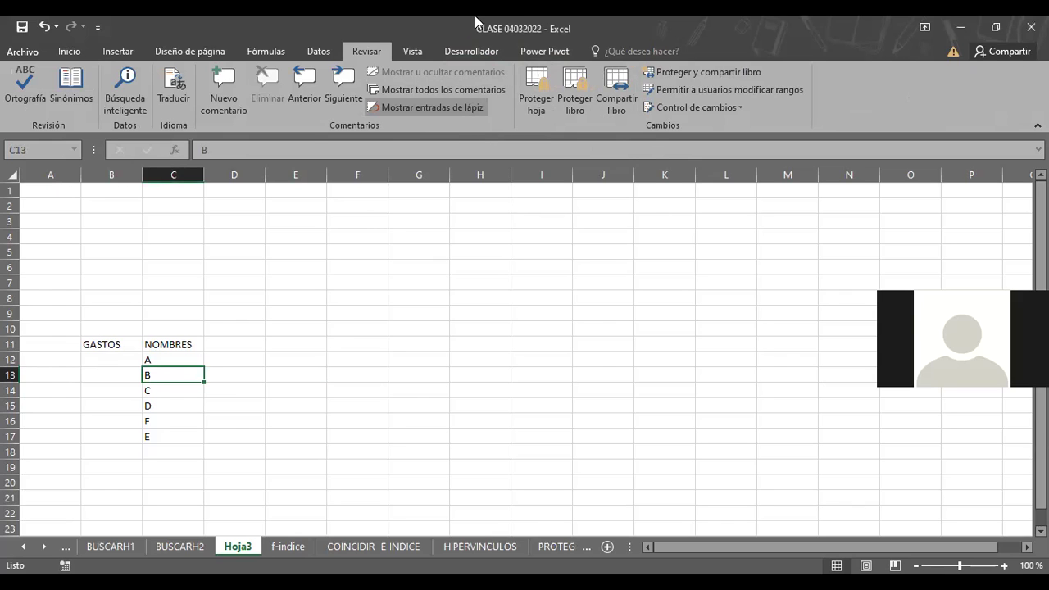
{"action": "left_click_drag", "start_coordinate": [117, 341], "coordinate": [339, 436]}
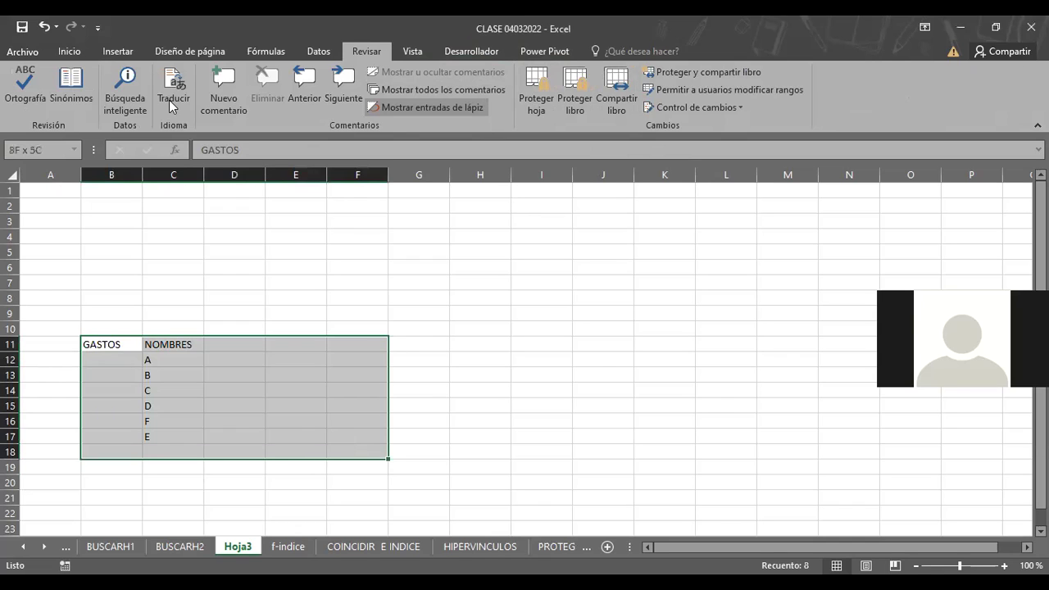
{"action": "left_click", "coordinate": [69, 50]}
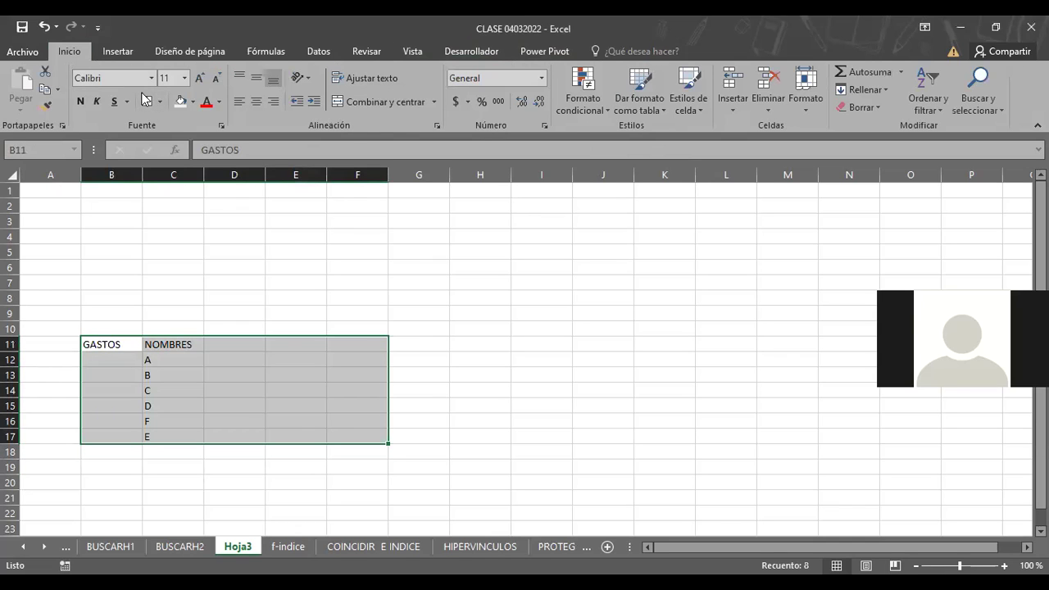
{"action": "left_click", "coordinate": [147, 102]}
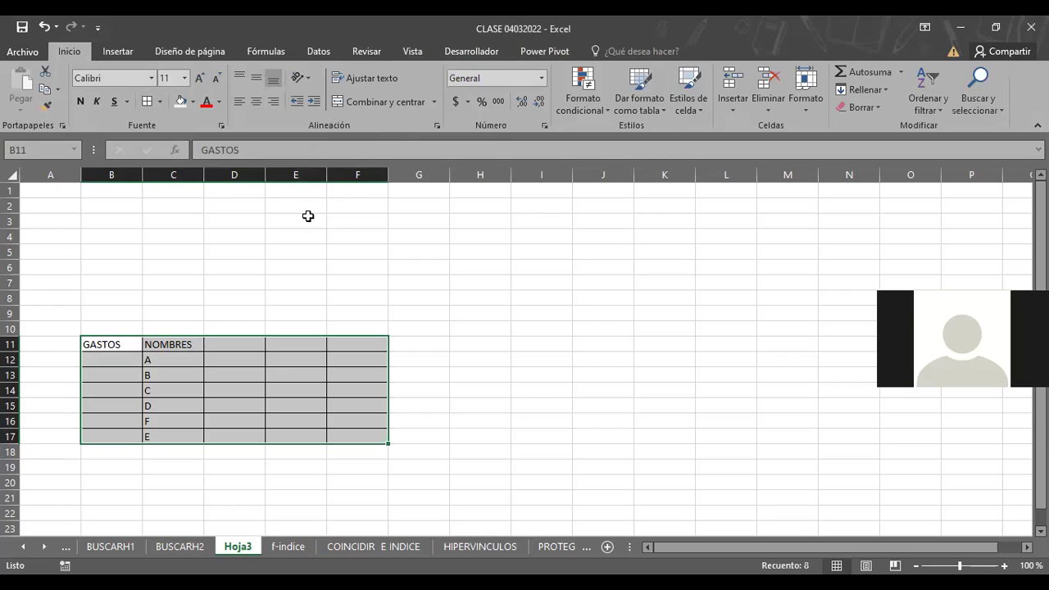
{"action": "left_click", "coordinate": [507, 435]}
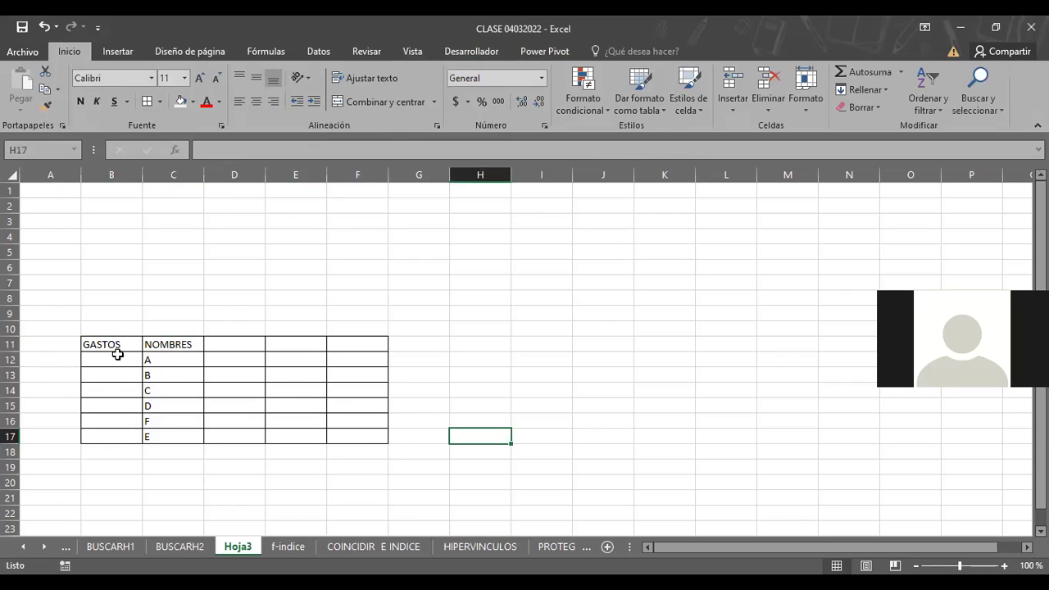
{"action": "left_click", "coordinate": [101, 272]}
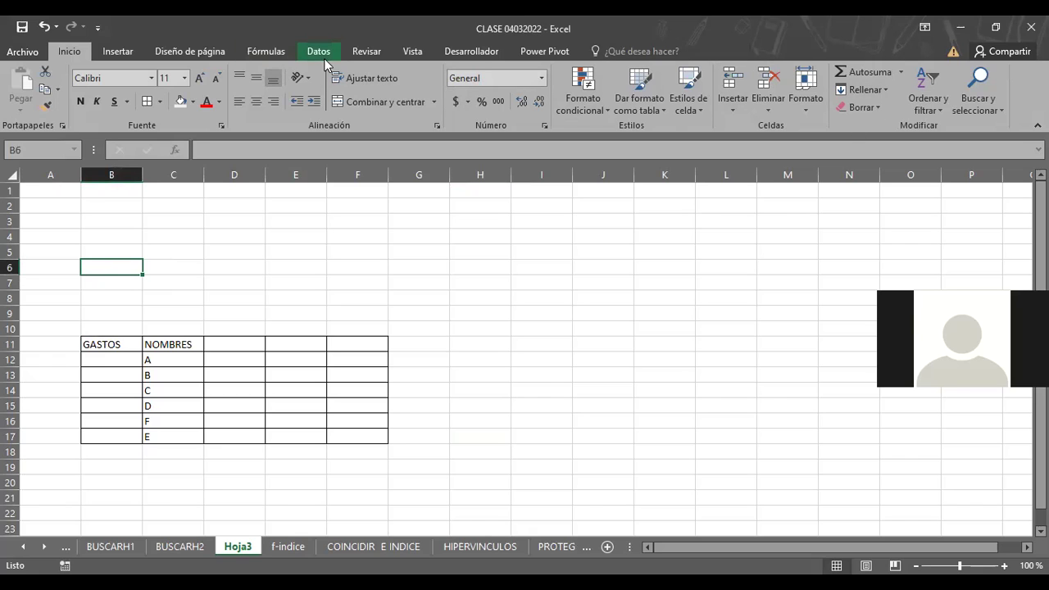
Step: Look over the Proteger hoja dialog on Revisar, then cancel without protecting Hoja3
{"action": "left_click", "coordinate": [368, 56]}
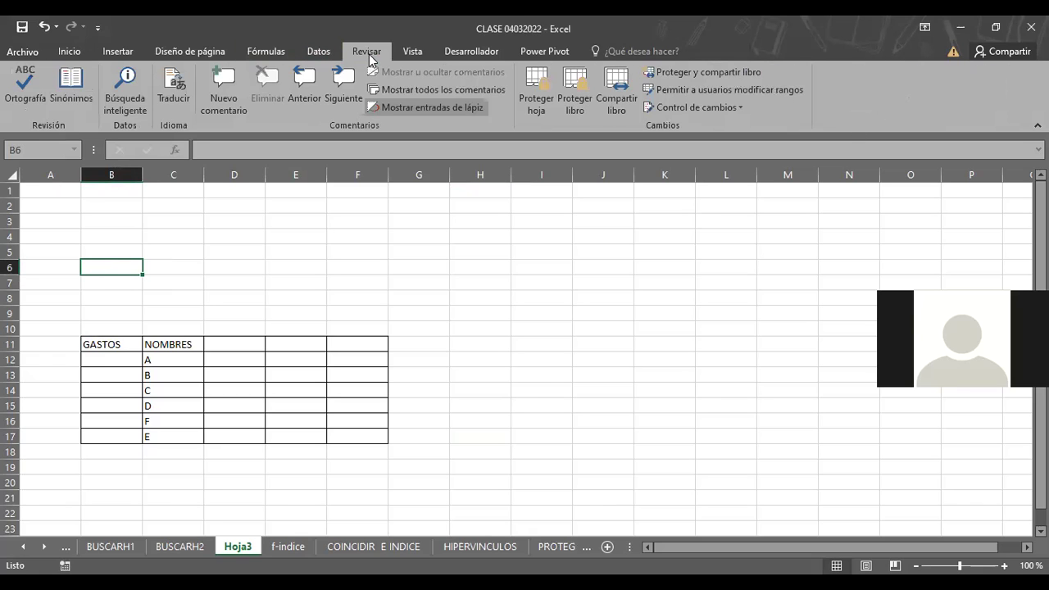
{"action": "left_click", "coordinate": [548, 102]}
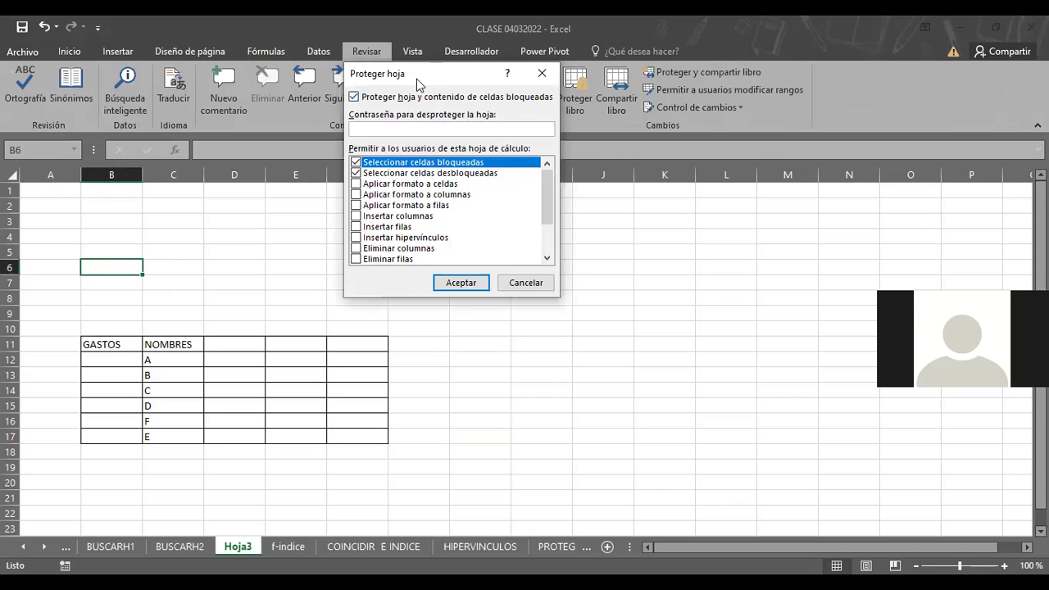
{"action": "left_click_drag", "start_coordinate": [407, 76], "coordinate": [284, 43]}
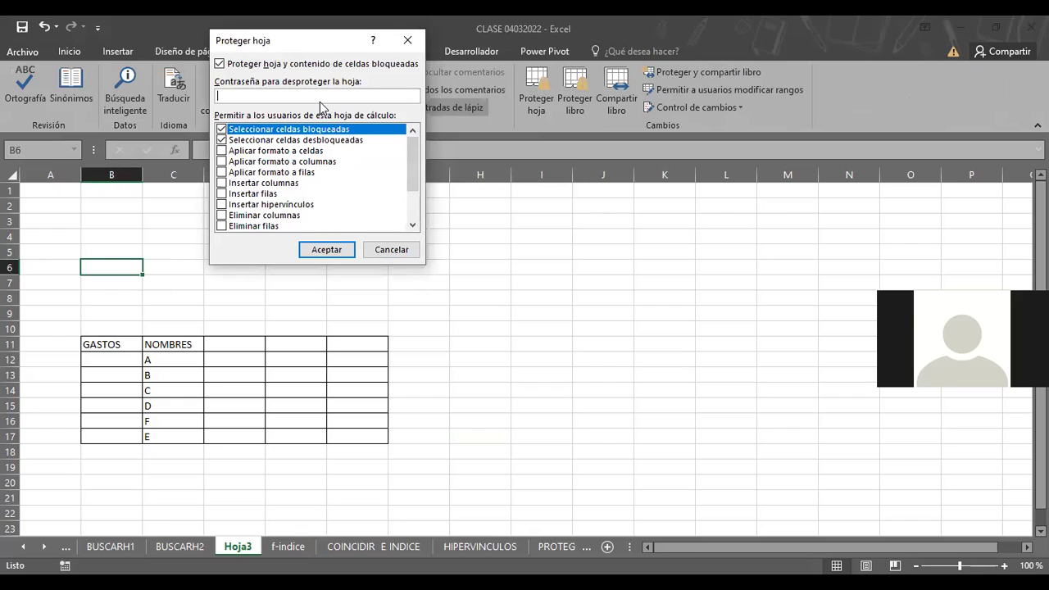
{"action": "left_click", "coordinate": [401, 256]}
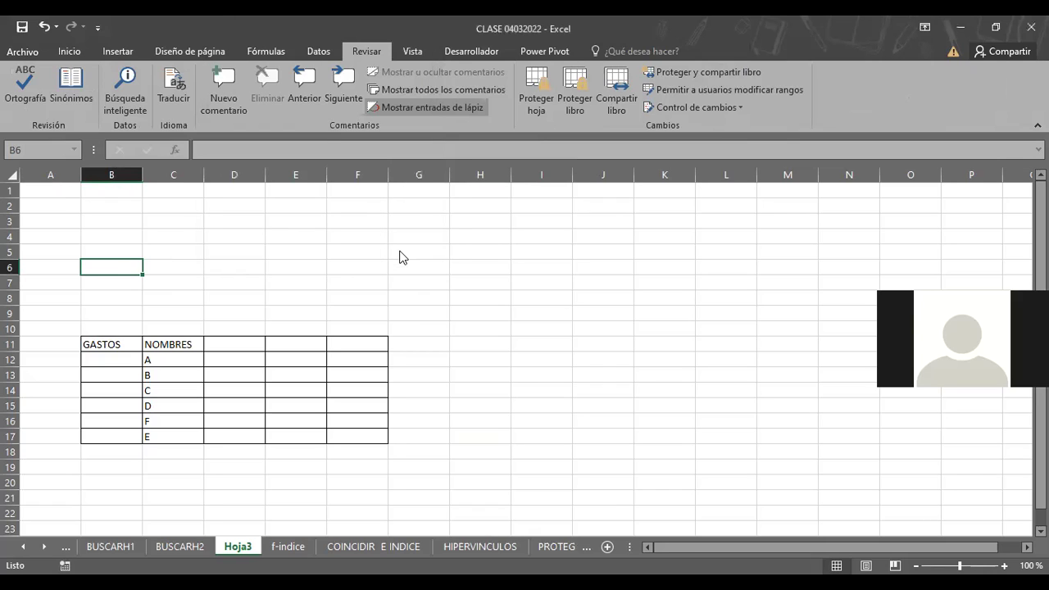
{"action": "left_click", "coordinate": [22, 51]}
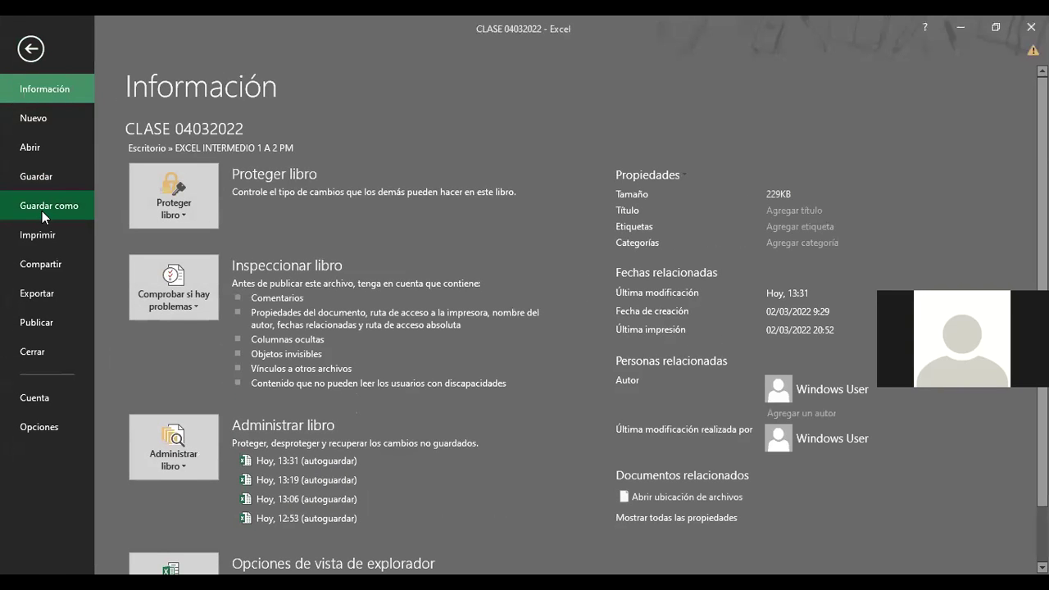
{"action": "left_click", "coordinate": [42, 214]}
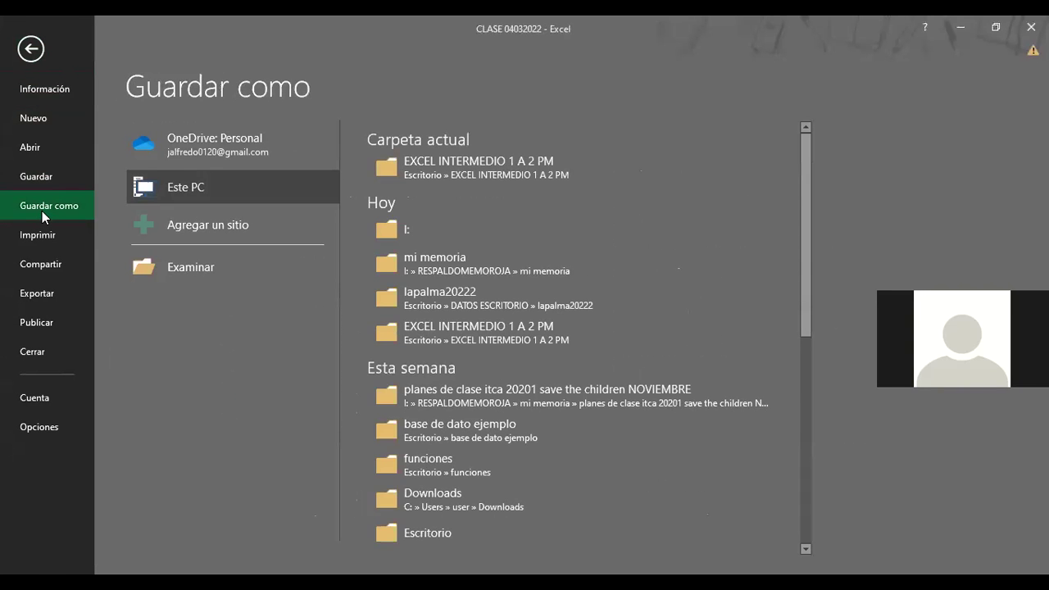
{"action": "left_click", "coordinate": [151, 275]}
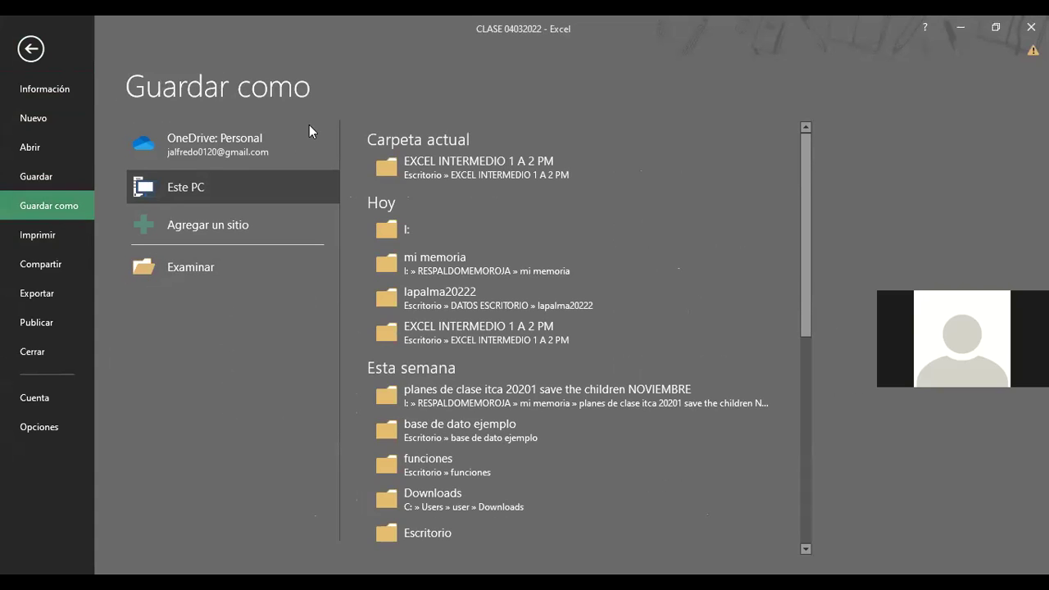
{"action": "left_click", "coordinate": [203, 263]}
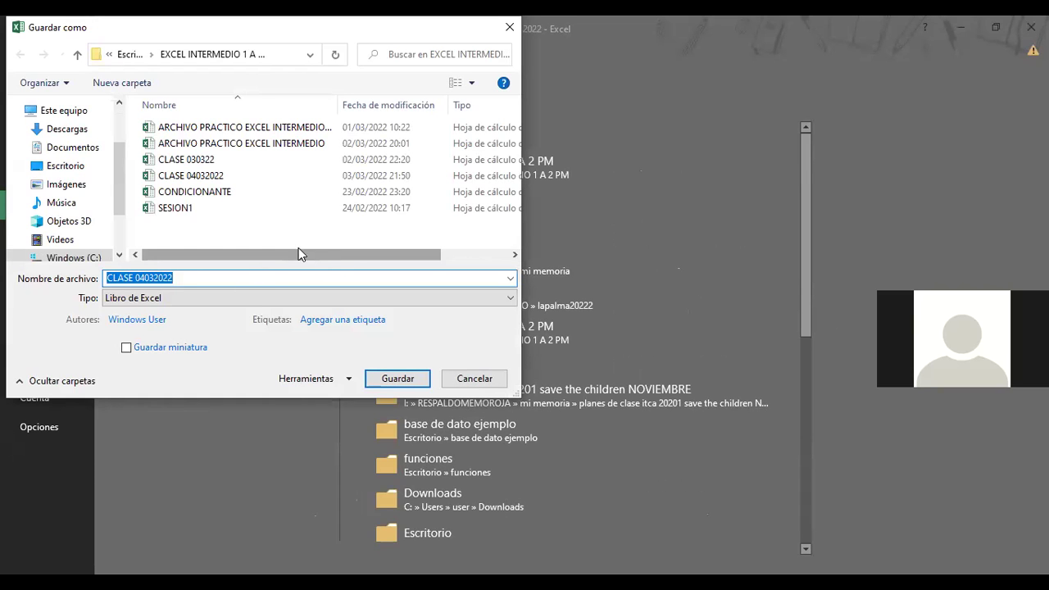
{"action": "left_click", "coordinate": [173, 300]}
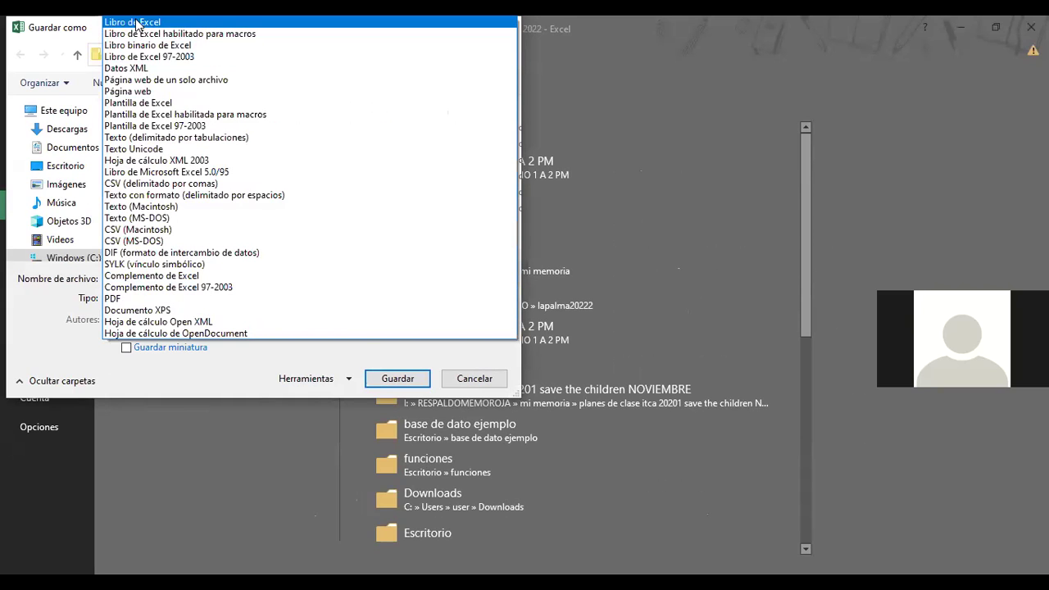
{"action": "left_click", "coordinate": [131, 22]}
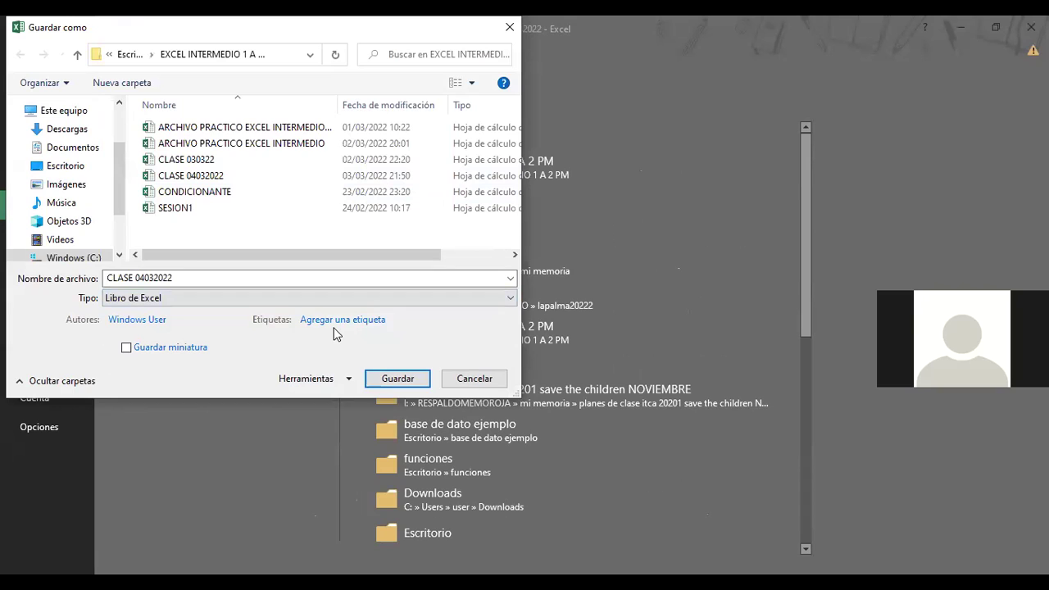
{"action": "left_click", "coordinate": [347, 380]}
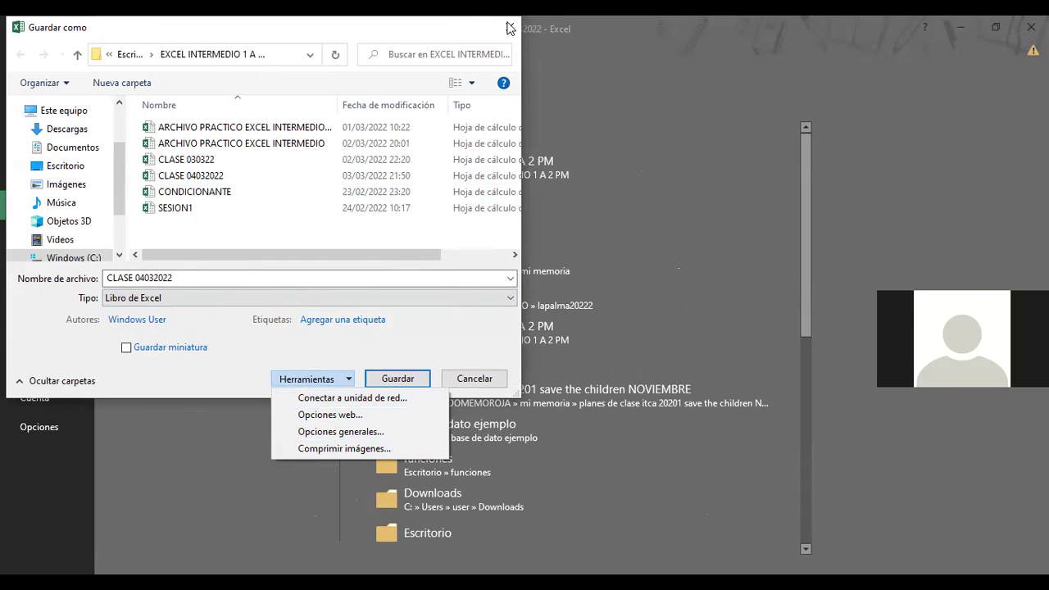
{"action": "key", "text": "Escape"}
{"action": "key", "text": "Escape"}
Step: Select C11:C17 and protect Hoja3 with a password, confirming it when asked
{"action": "left_click", "coordinate": [32, 52]}
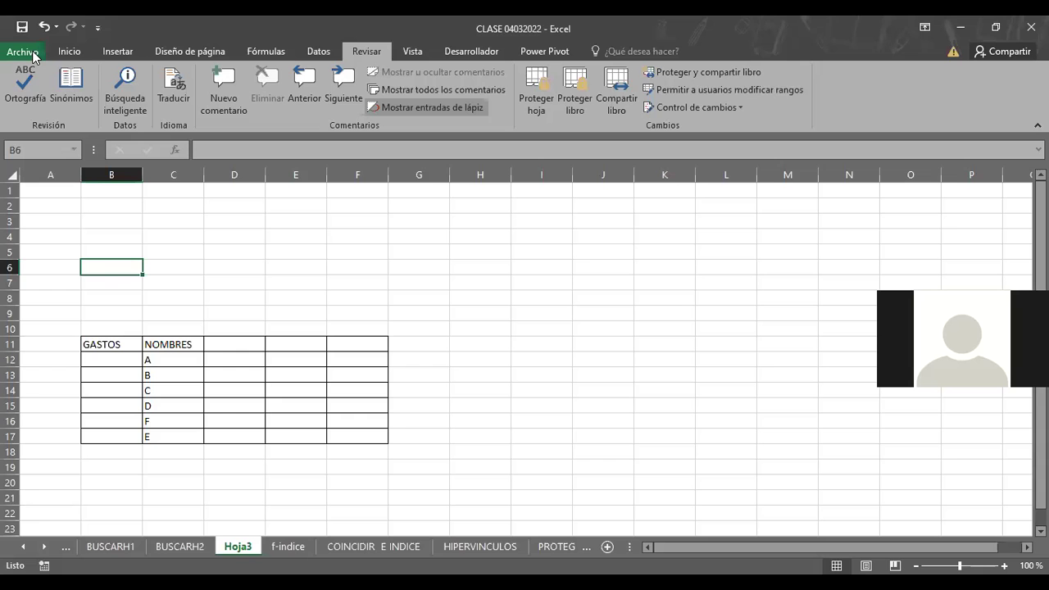
{"action": "left_click", "coordinate": [534, 90]}
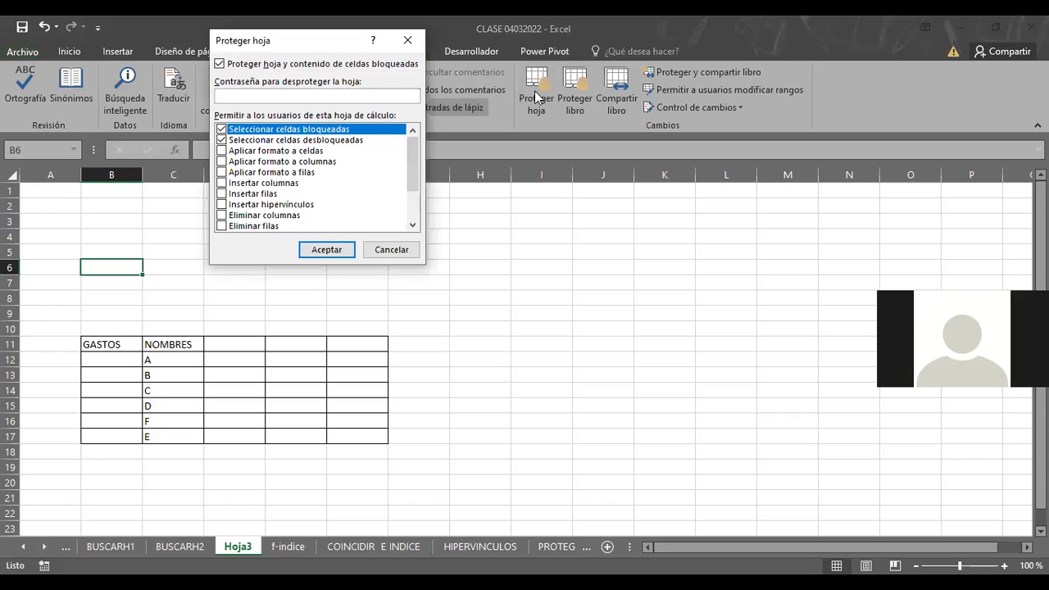
{"action": "left_click", "coordinate": [385, 250]}
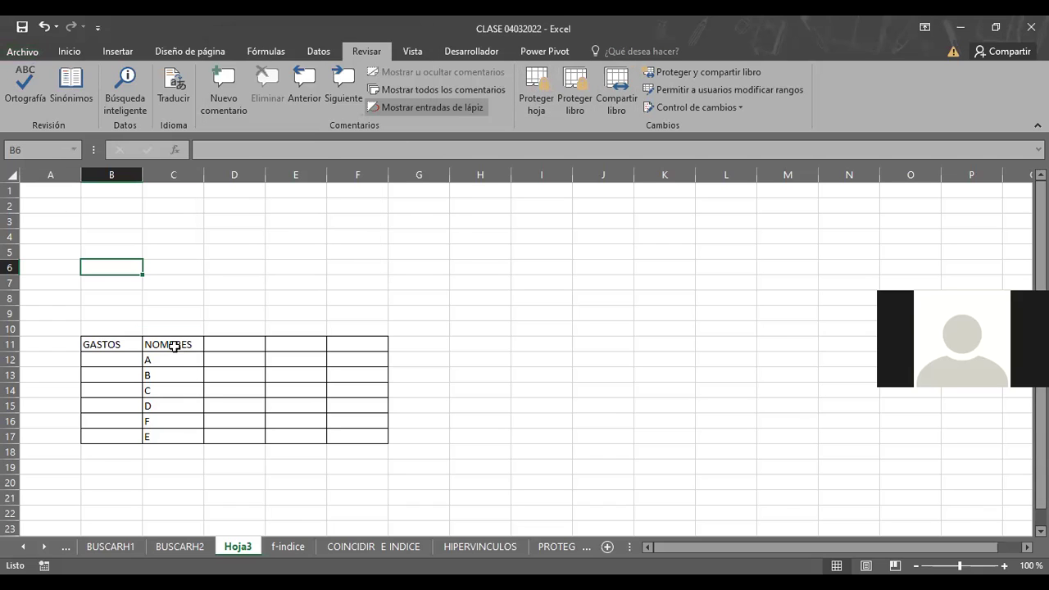
{"action": "left_click_drag", "start_coordinate": [174, 345], "coordinate": [170, 434]}
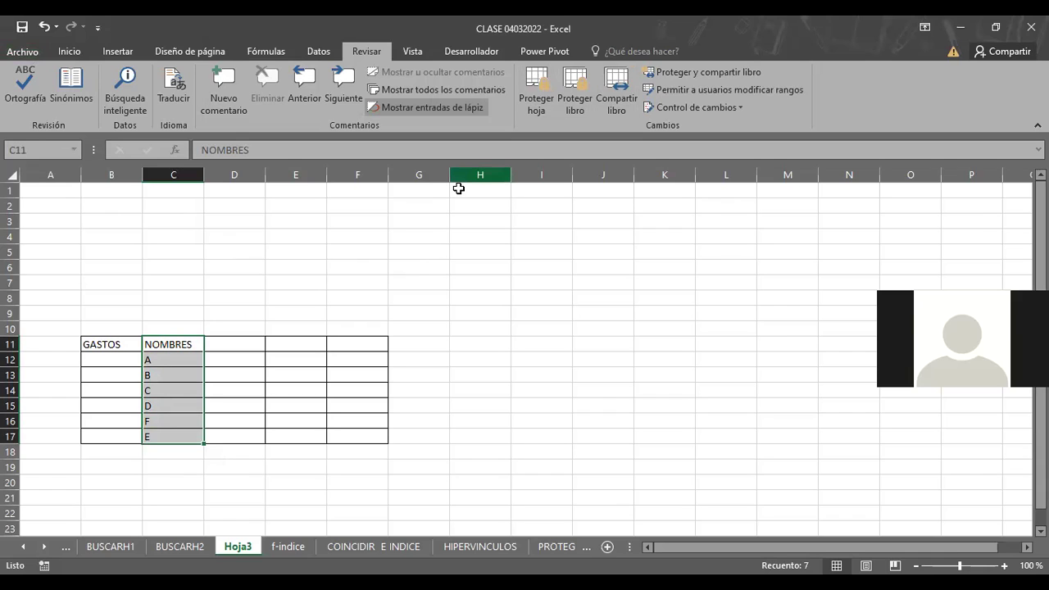
{"action": "left_click", "coordinate": [544, 112]}
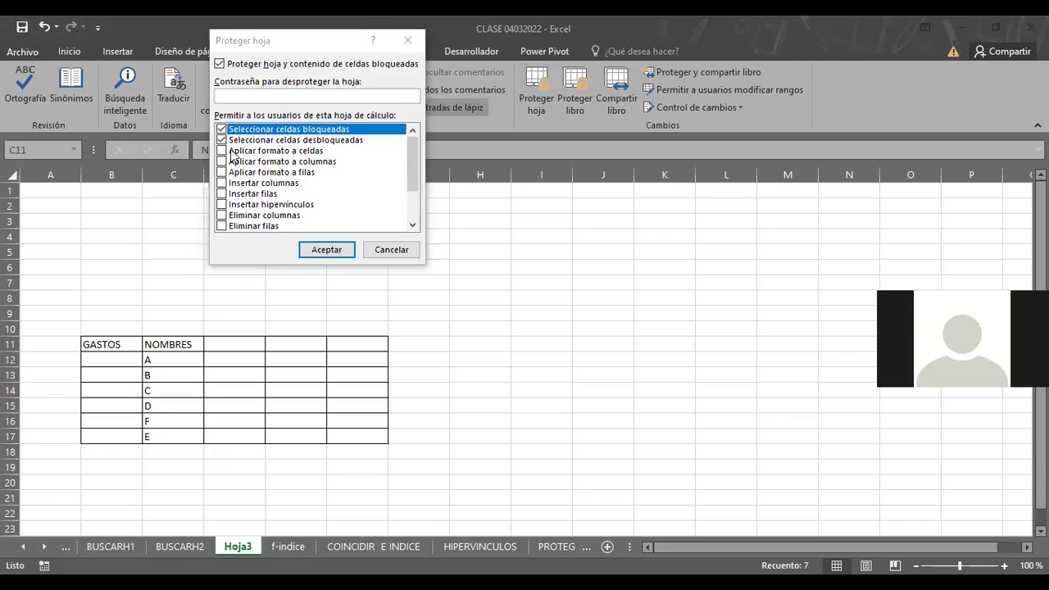
{"action": "left_click", "coordinate": [234, 97]}
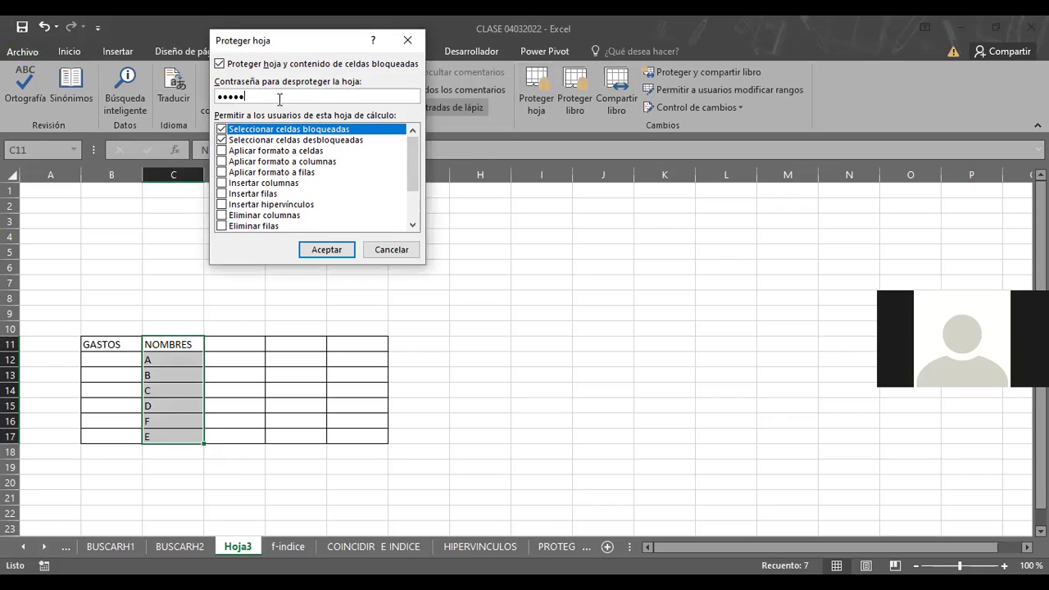
{"action": "left_click", "coordinate": [330, 251]}
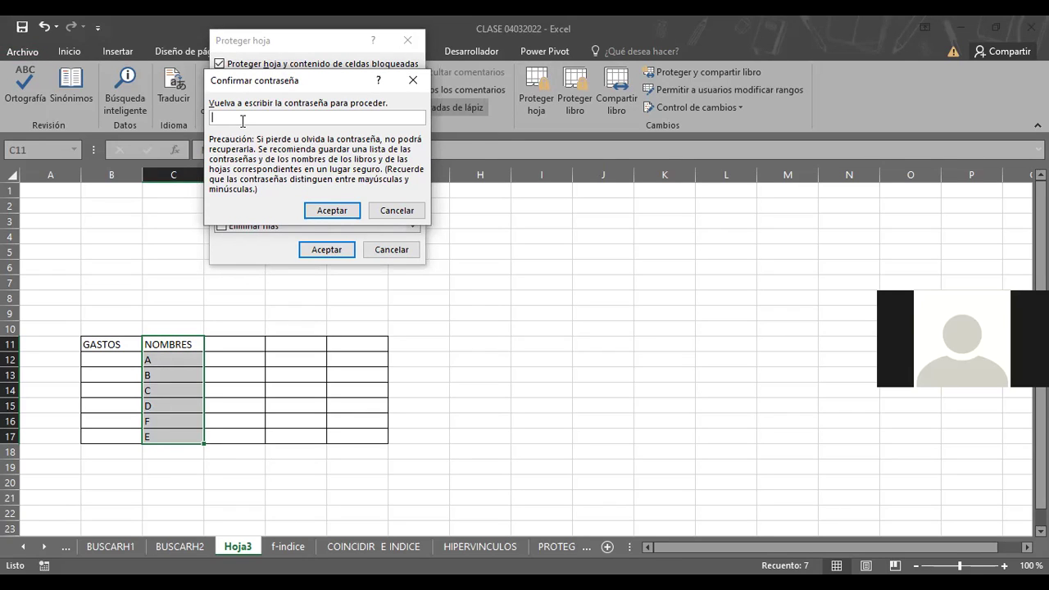
{"action": "key", "text": "Return"}
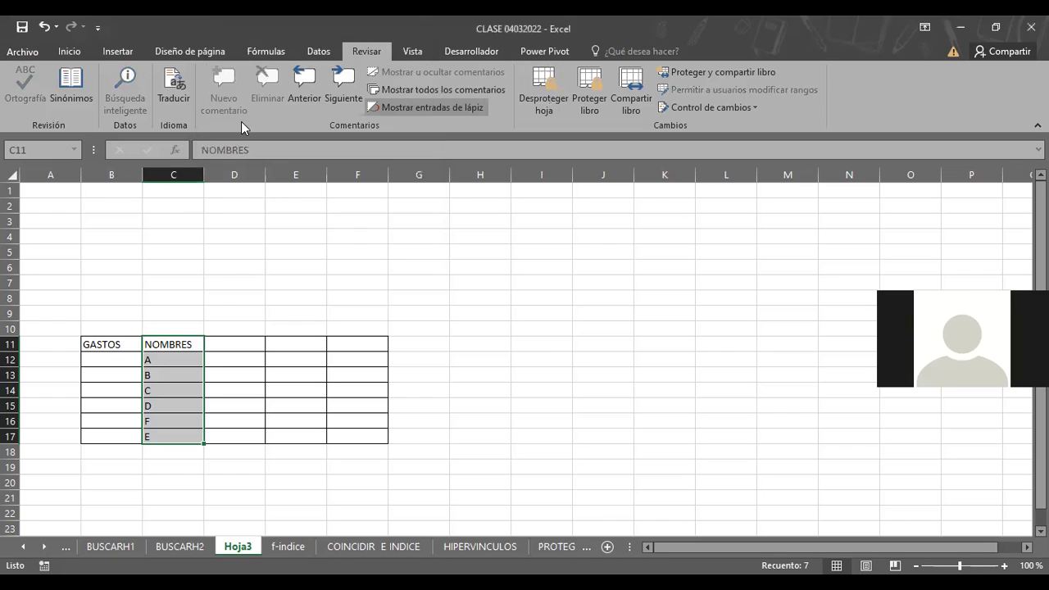
{"action": "left_click", "coordinate": [246, 279]}
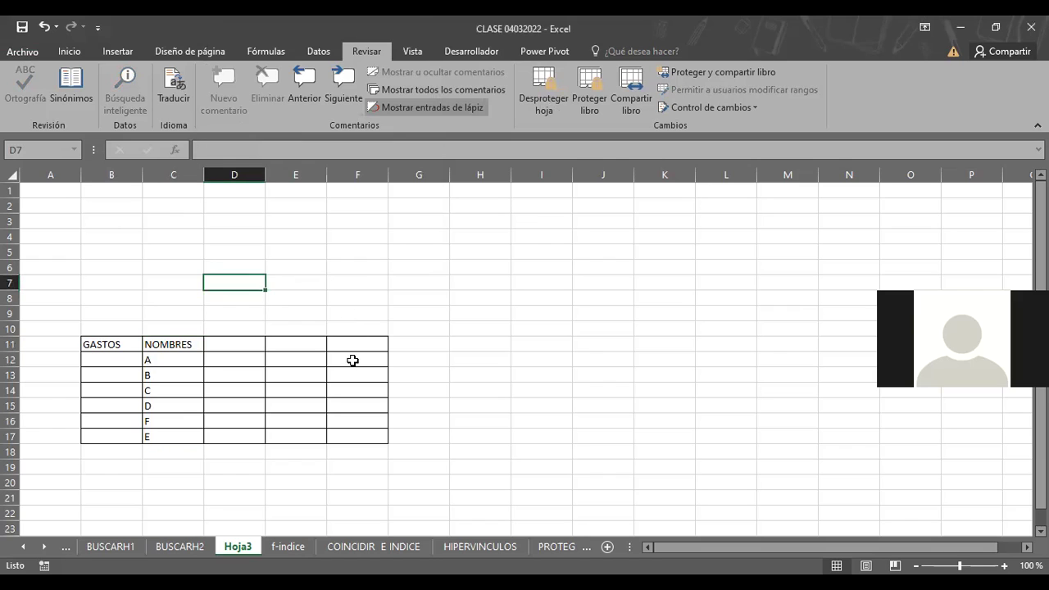
{"action": "left_click", "coordinate": [181, 420]}
{"action": "double_click", "coordinate": [331, 382]}
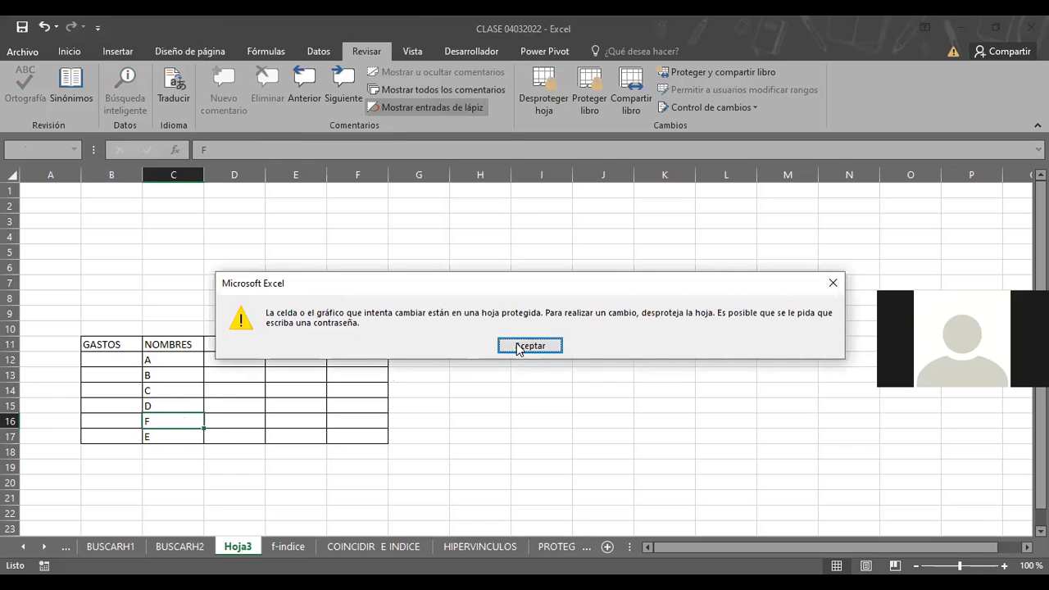
{"action": "left_click", "coordinate": [527, 344]}
{"action": "left_click", "coordinate": [258, 390]}
{"action": "double_click", "coordinate": [257, 390]}
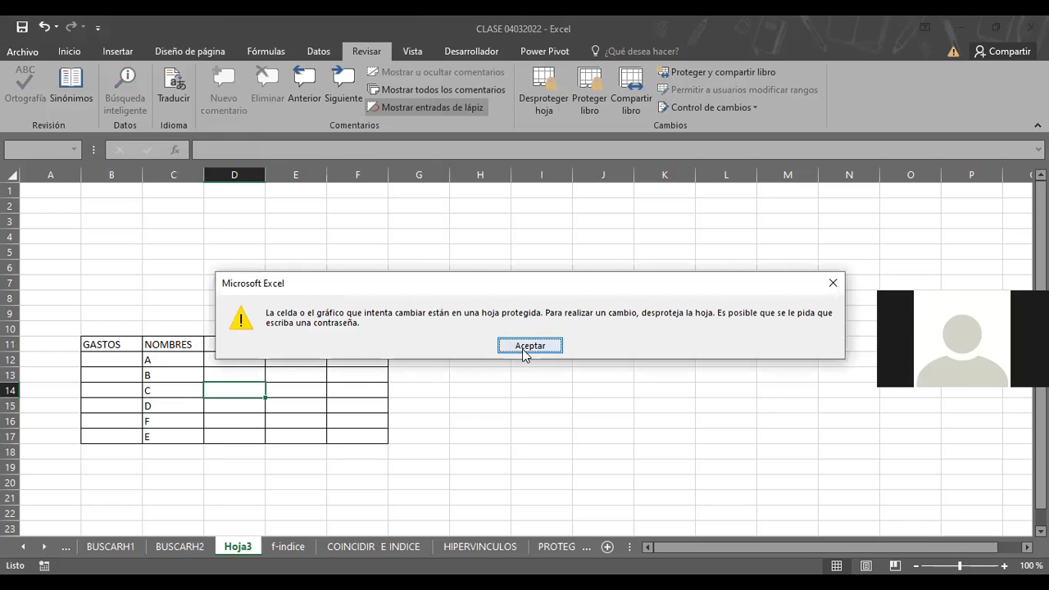
{"action": "left_click", "coordinate": [525, 352]}
{"action": "double_click", "coordinate": [368, 407]}
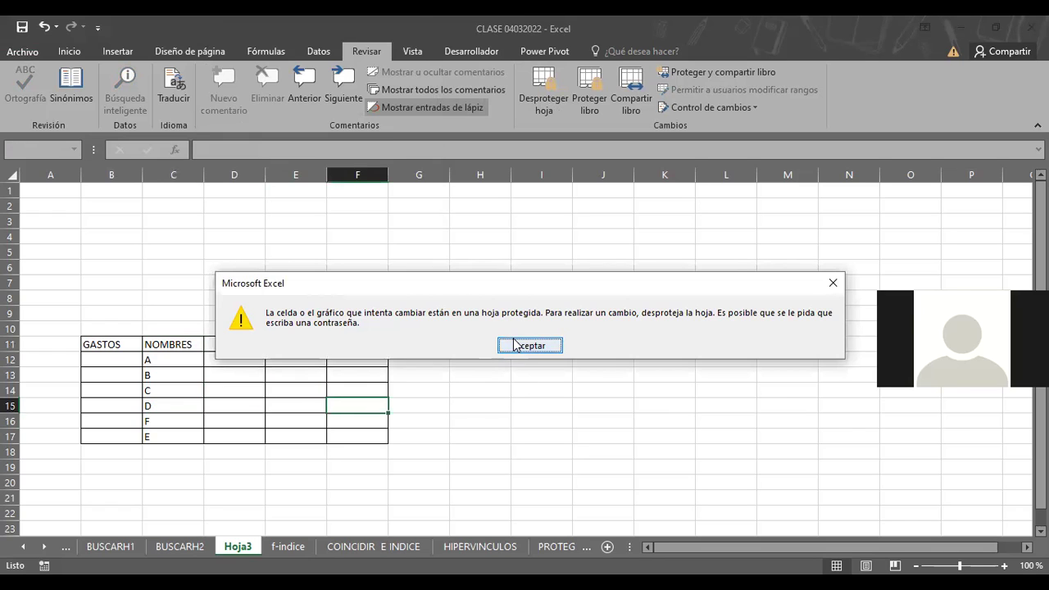
{"action": "left_click", "coordinate": [514, 344]}
{"action": "double_click", "coordinate": [112, 394]}
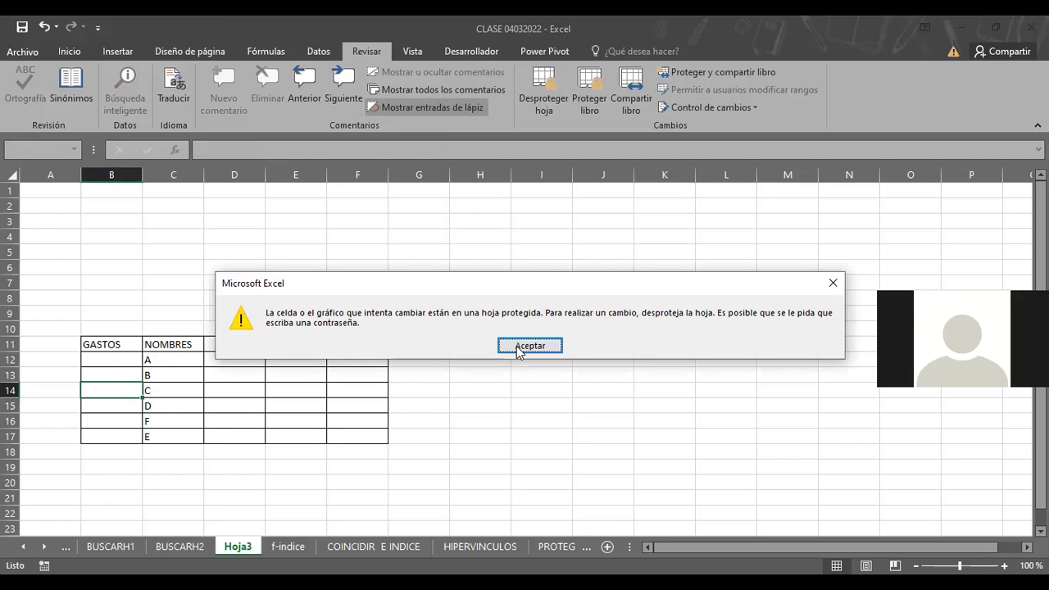
{"action": "left_click", "coordinate": [509, 350]}
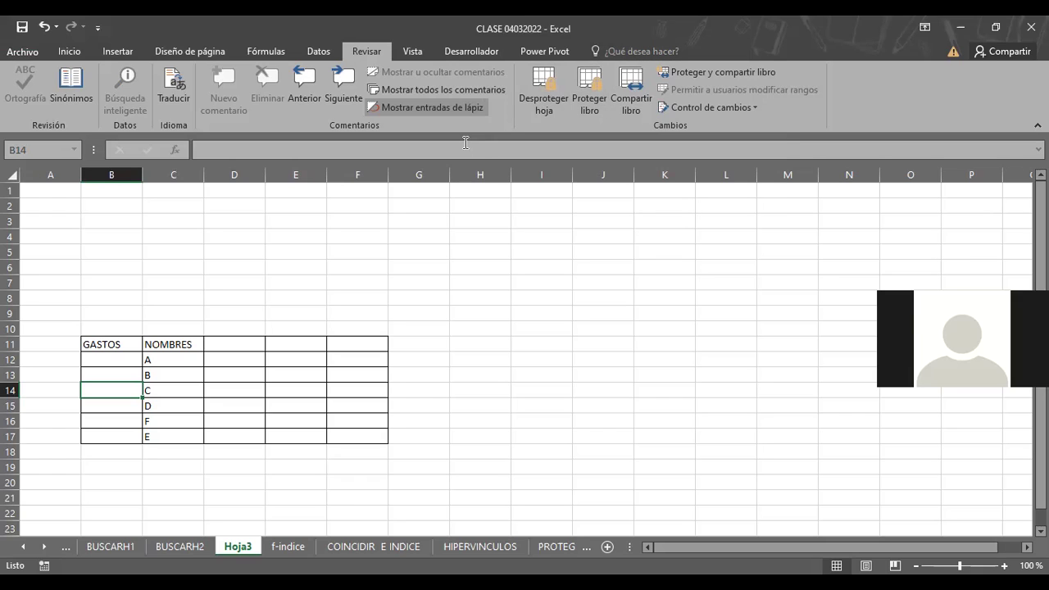
{"action": "left_click", "coordinate": [560, 98]}
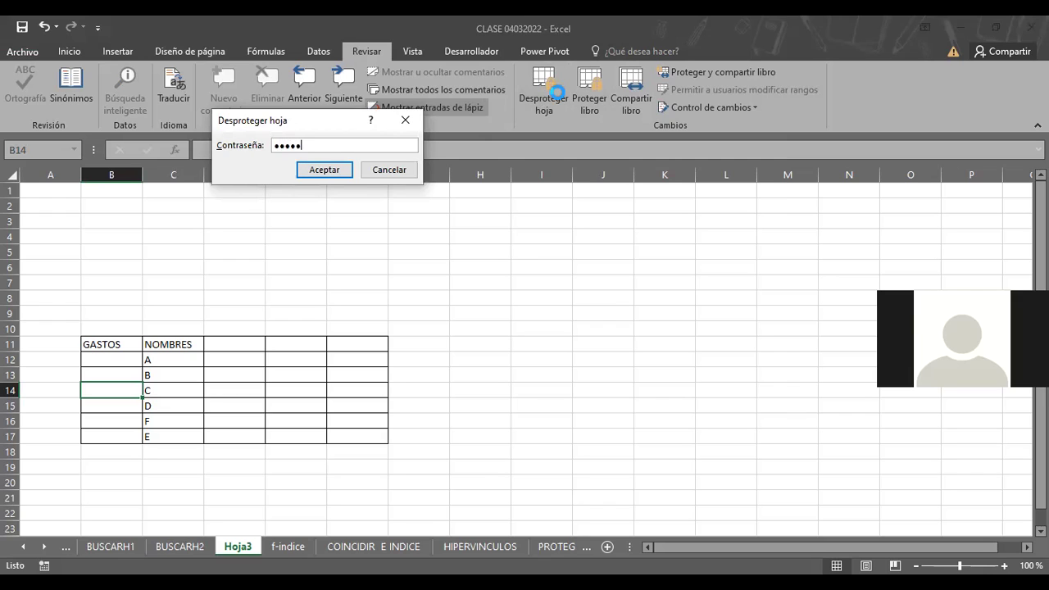
{"action": "key", "text": "Return"}
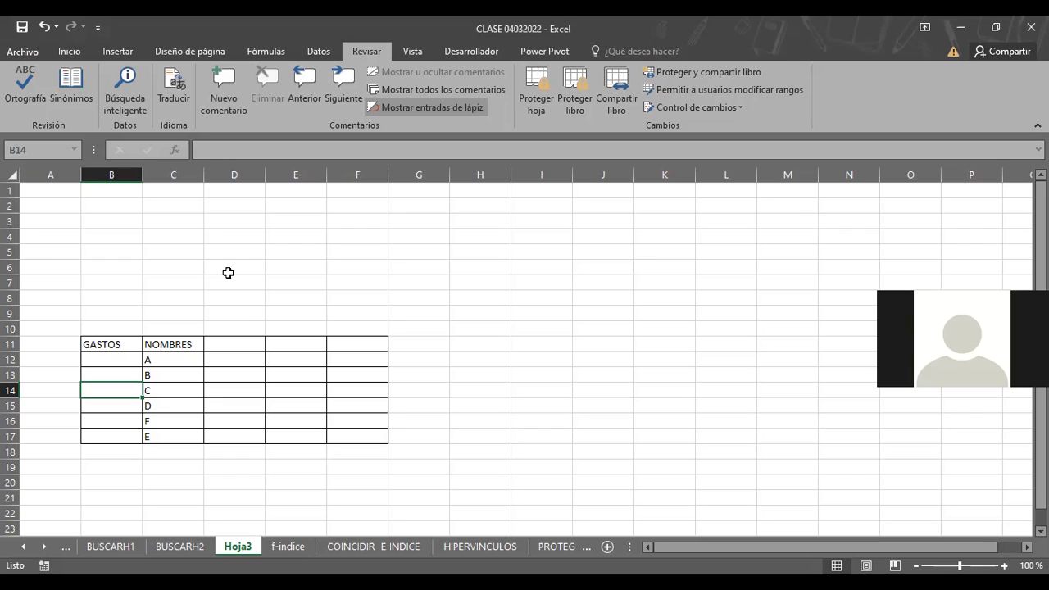
{"action": "left_click", "coordinate": [201, 344]}
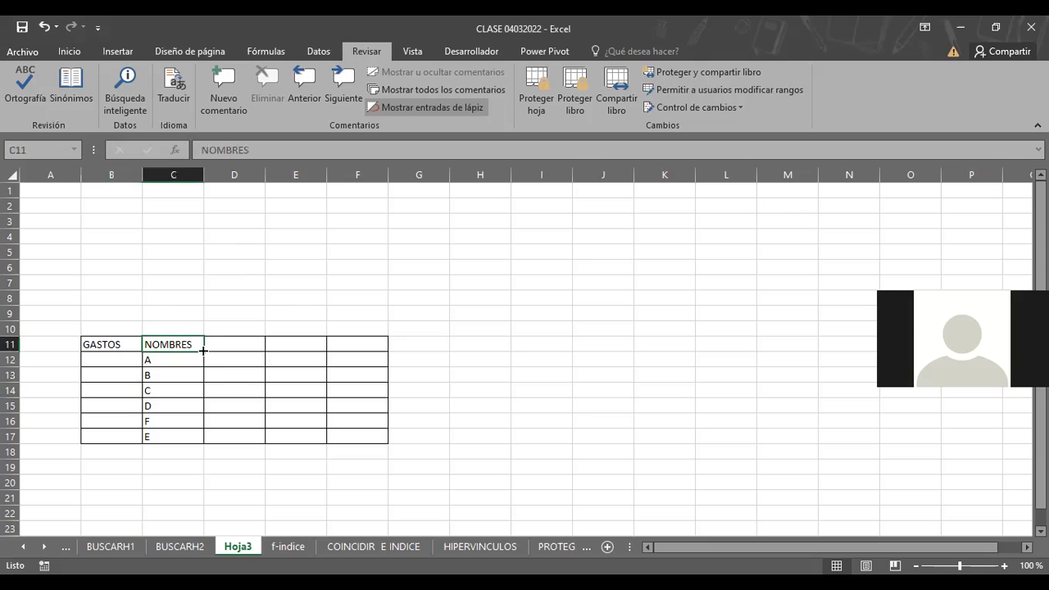
Step: Protect the current sheet with a password via Archivo > Información, then test by dragging B12
{"action": "left_click", "coordinate": [25, 51]}
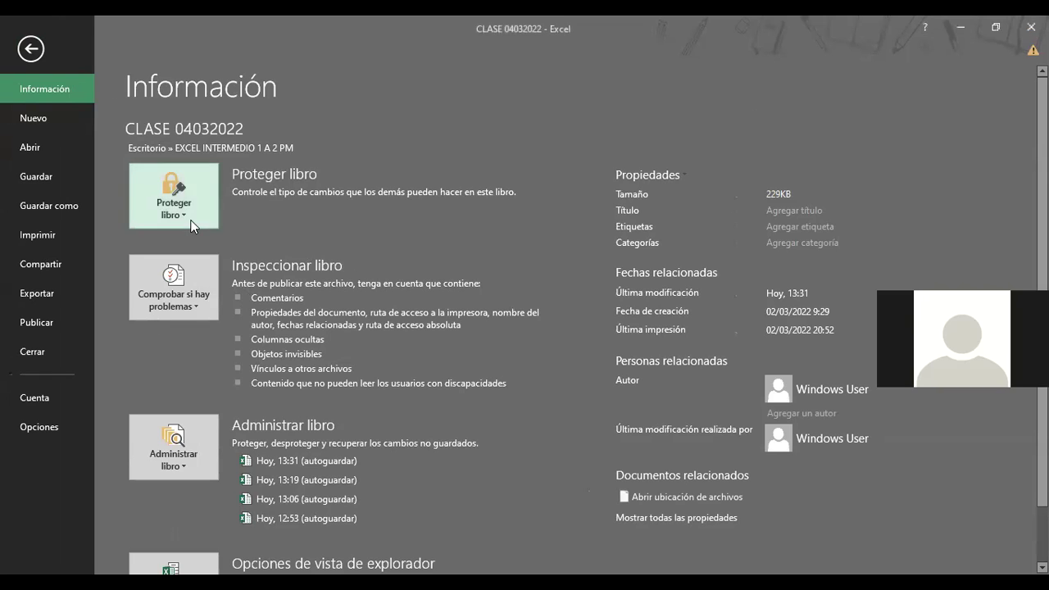
{"action": "left_click", "coordinate": [193, 212]}
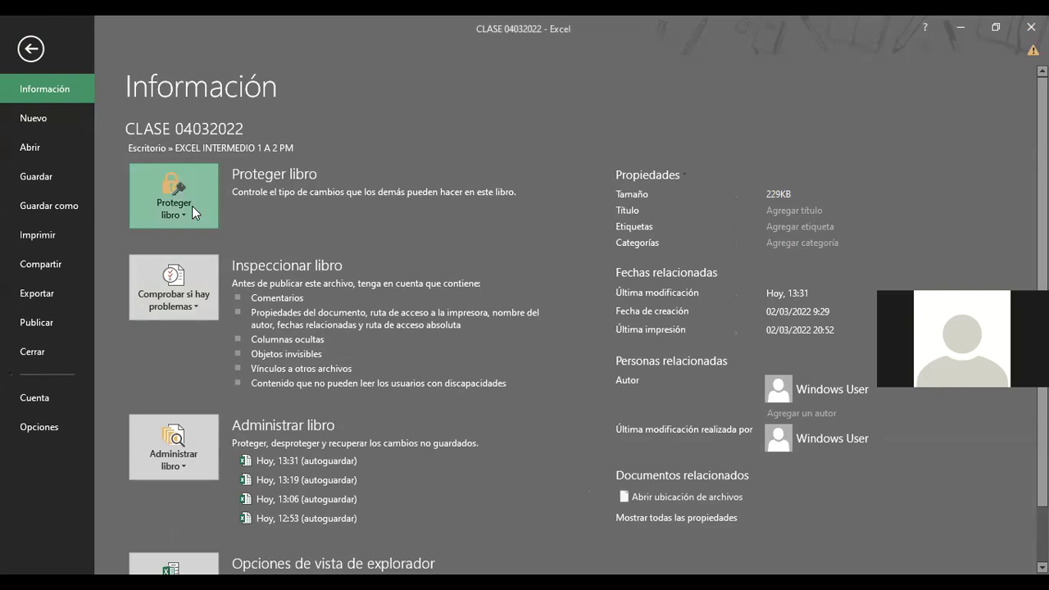
{"action": "left_click", "coordinate": [194, 213]}
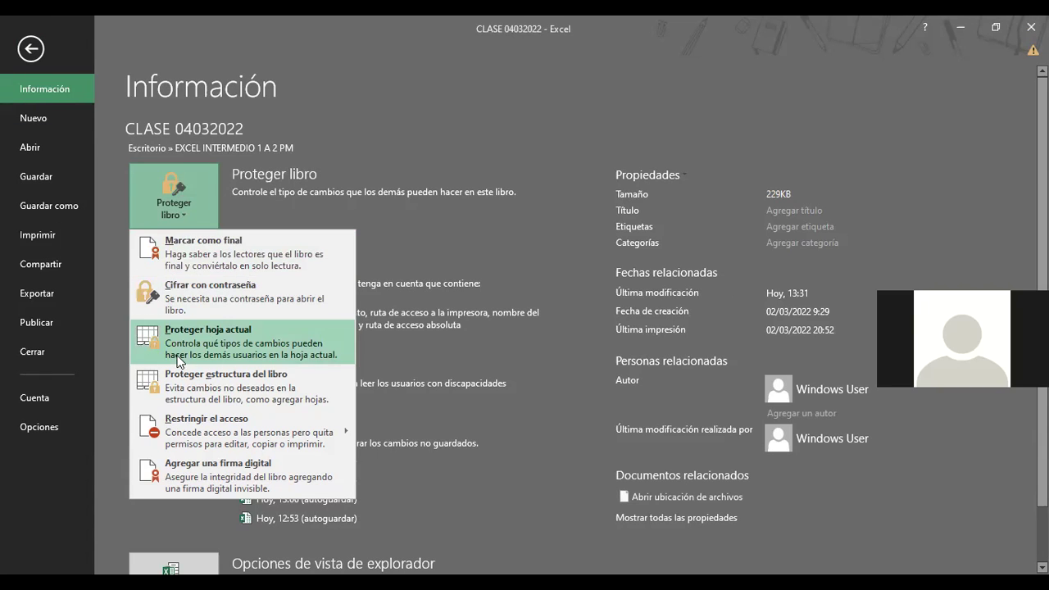
{"action": "left_click", "coordinate": [190, 347]}
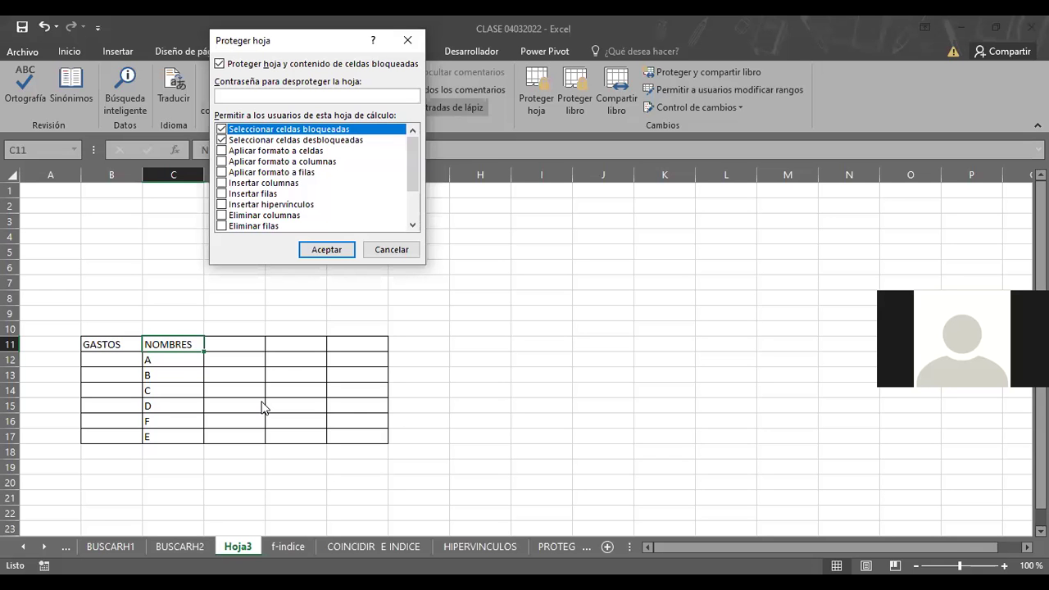
{"action": "left_click", "coordinate": [326, 250]}
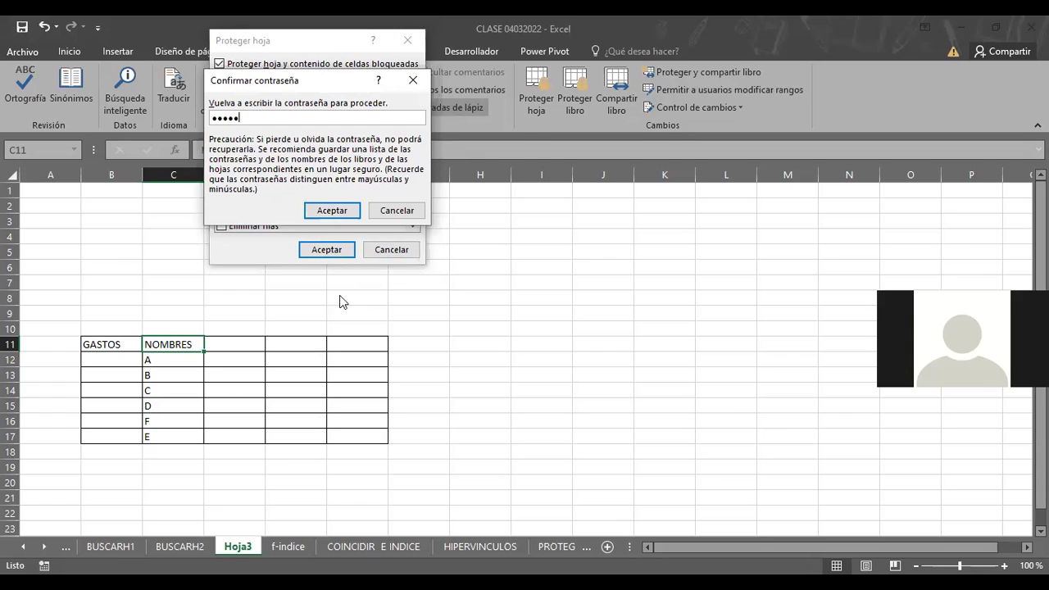
{"action": "left_click", "coordinate": [339, 212]}
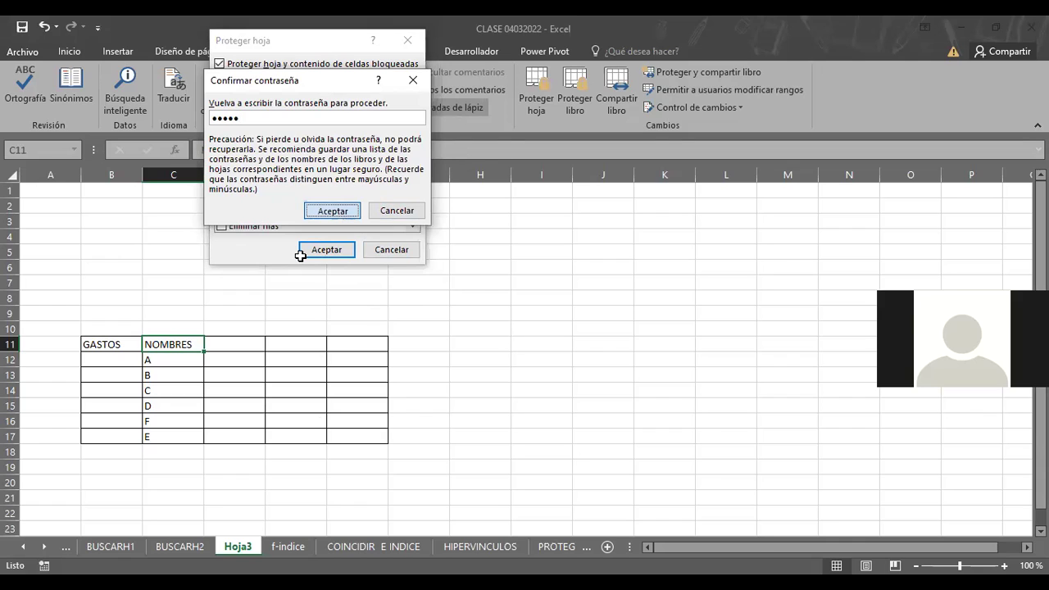
{"action": "key", "text": "Return"}
{"action": "left_click", "coordinate": [124, 360]}
{"action": "left_click_drag", "start_coordinate": [125, 360], "coordinate": [126, 360]}
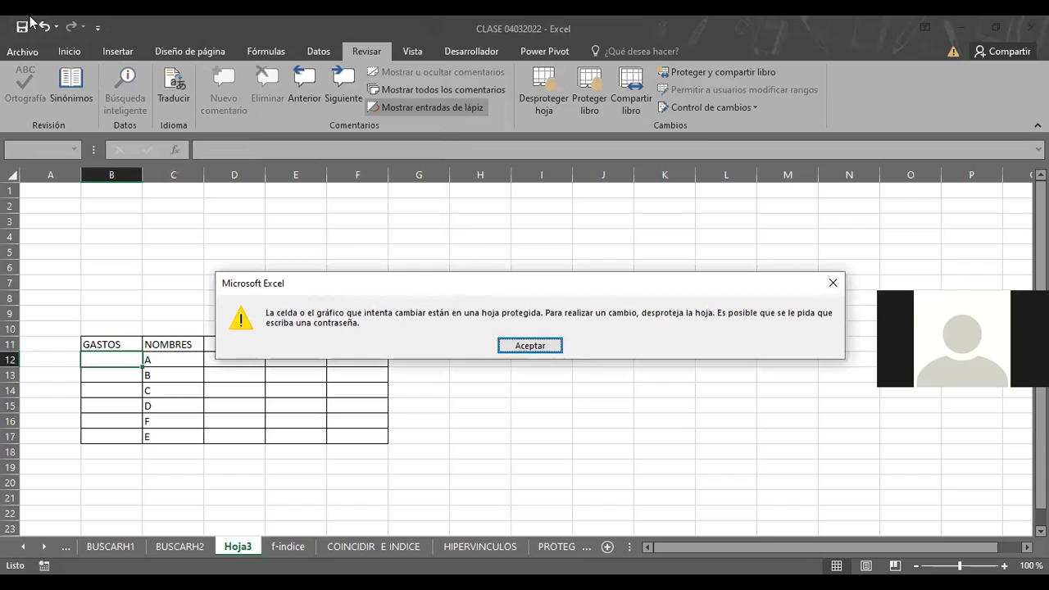
Step: Dismiss the protected-sheet warning and unprotect Hoja3 with Desproteger hoja and its password
{"action": "left_click", "coordinate": [518, 344]}
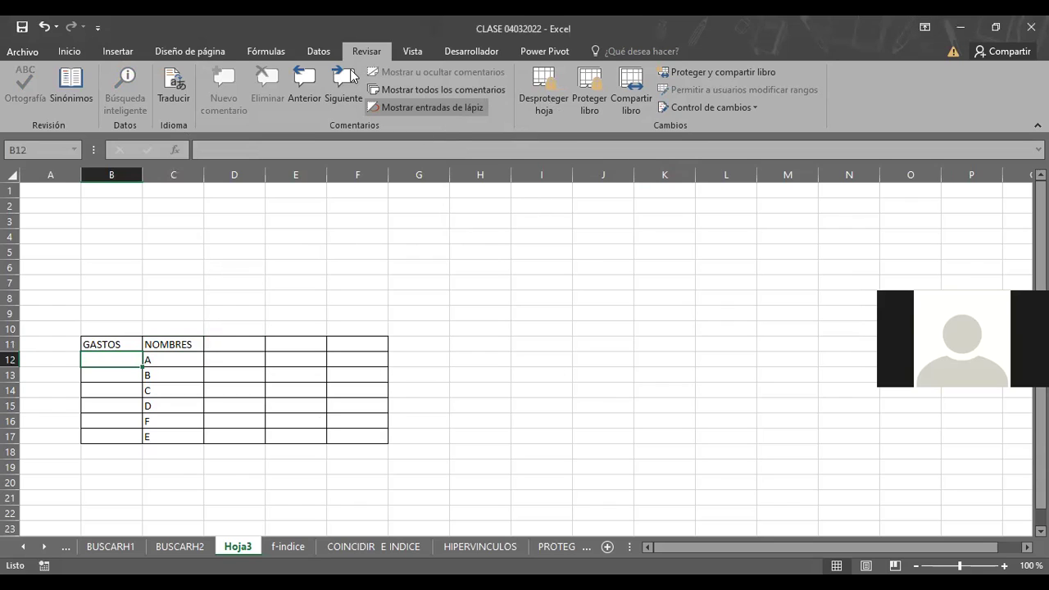
{"action": "left_click", "coordinate": [553, 88]}
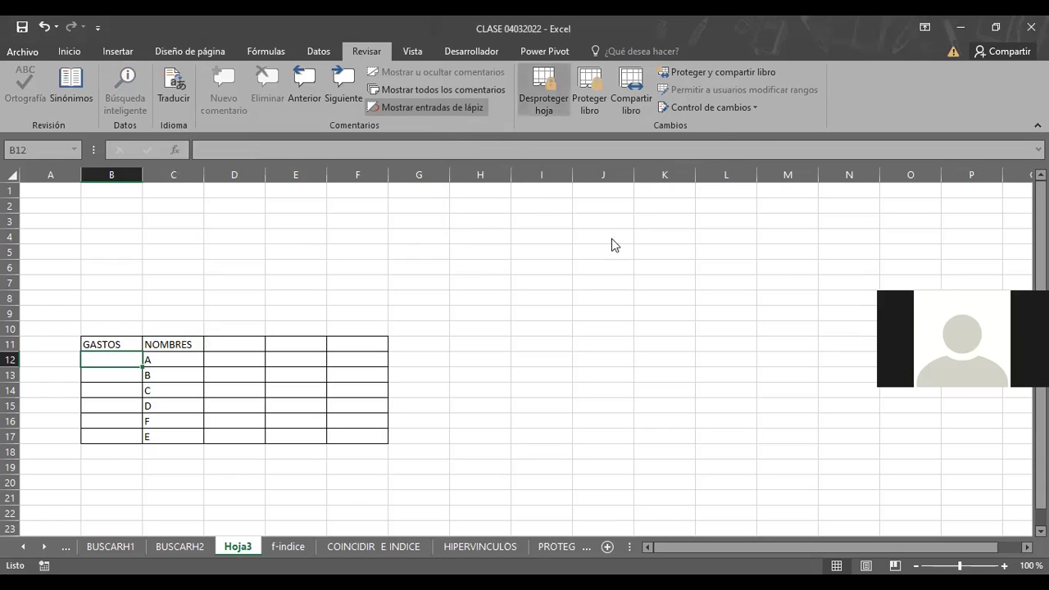
{"action": "left_click", "coordinate": [541, 100]}
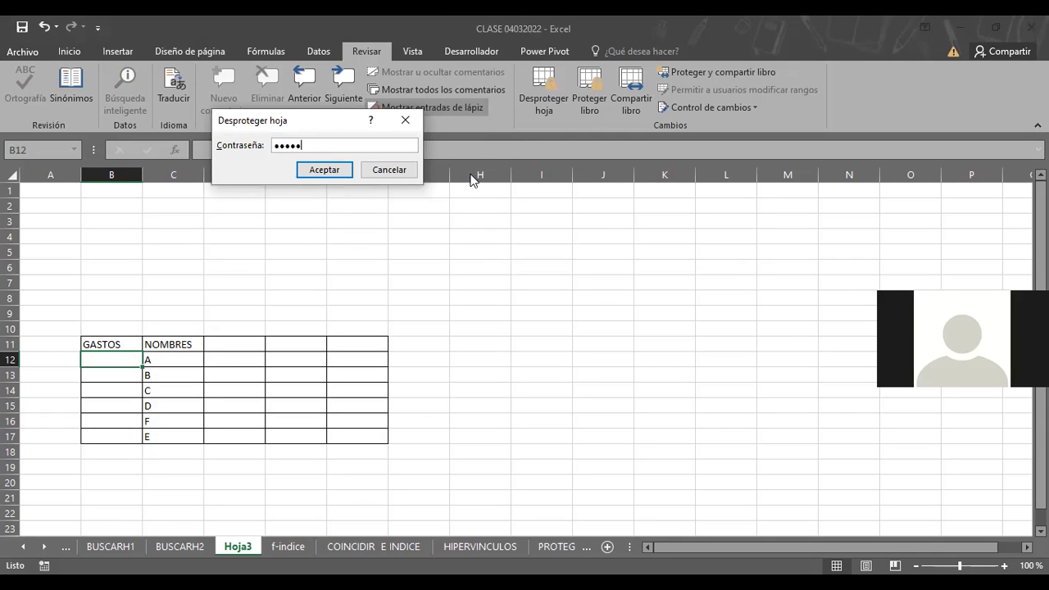
{"action": "key", "text": "Return"}
{"action": "left_click", "coordinate": [155, 248]}
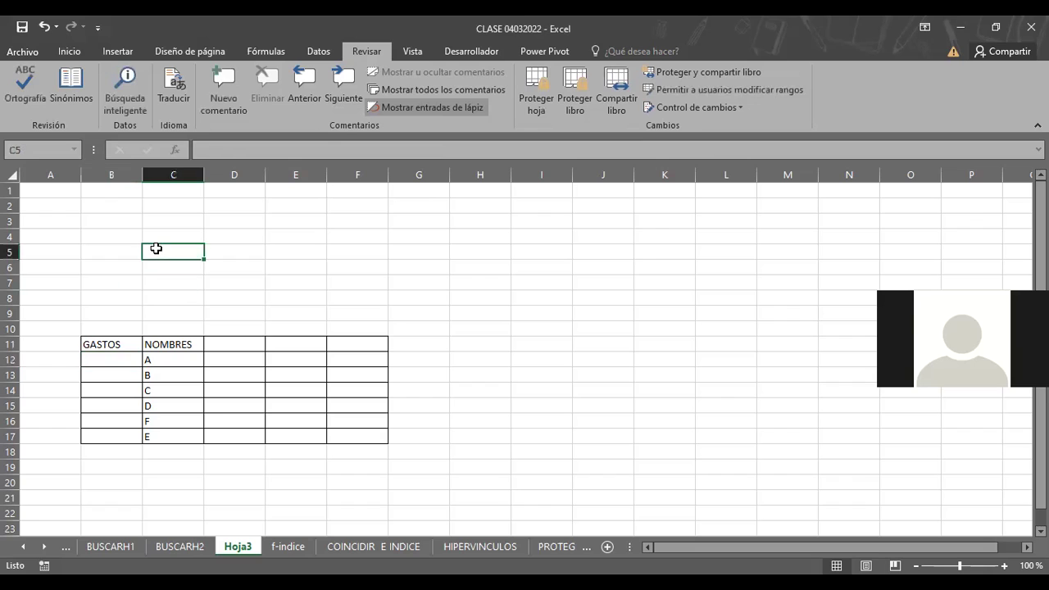
Step: Select all cells and clear Bloqueada on the Proteger tab of Formato de celdas
{"action": "left_click", "coordinate": [13, 178]}
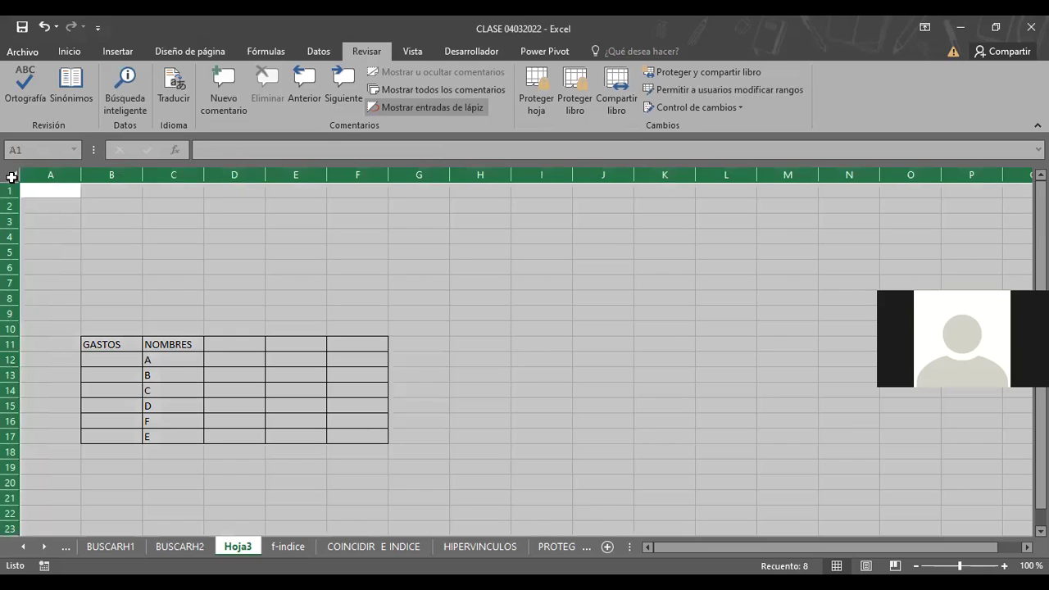
{"action": "left_click", "coordinate": [164, 282]}
{"action": "left_click", "coordinate": [8, 176]}
{"action": "right_click", "coordinate": [12, 175]}
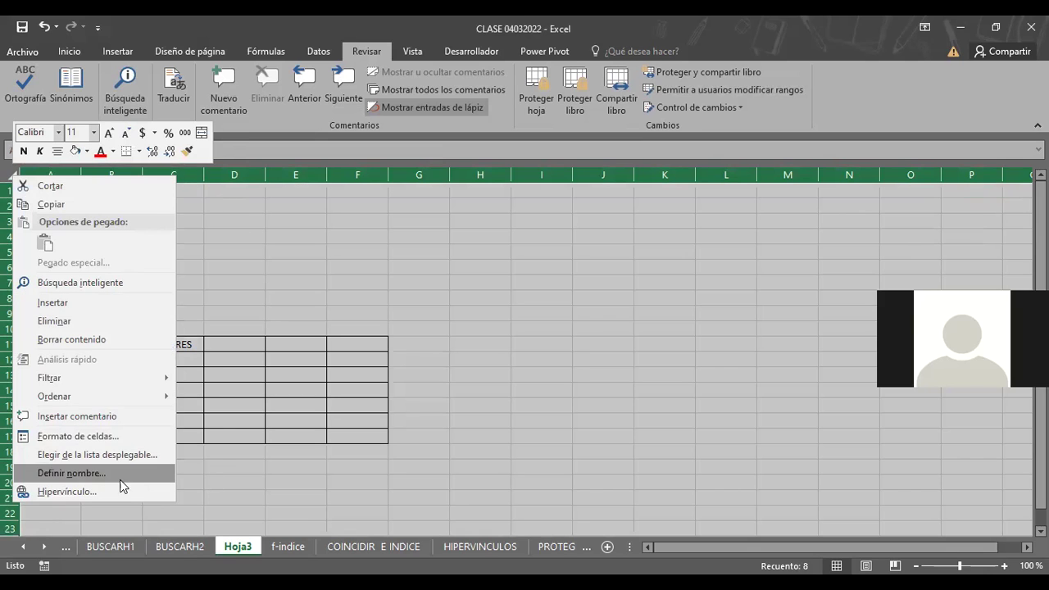
{"action": "left_click", "coordinate": [92, 443]}
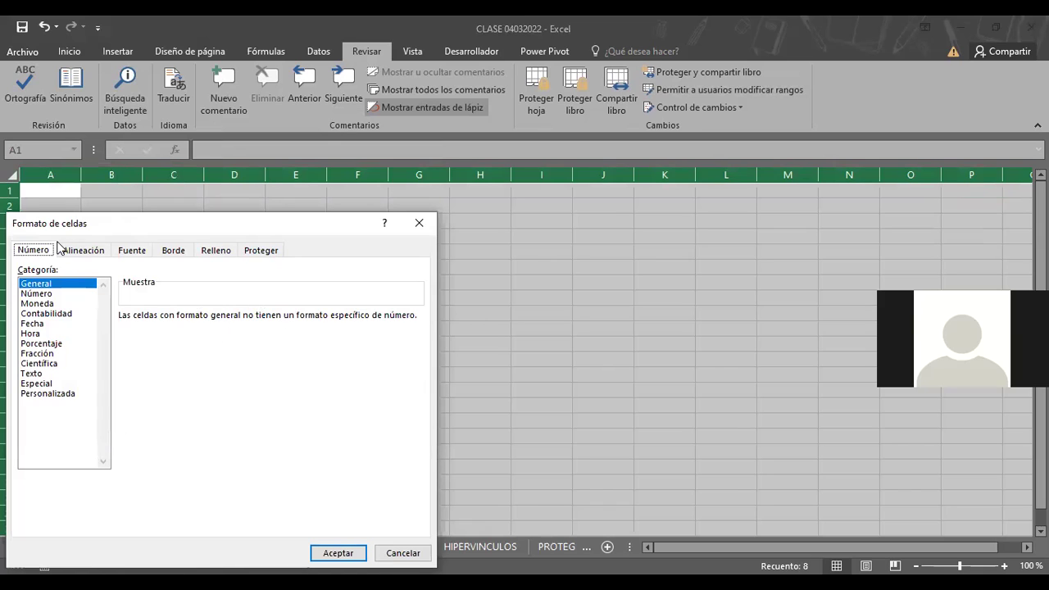
{"action": "left_click", "coordinate": [261, 251]}
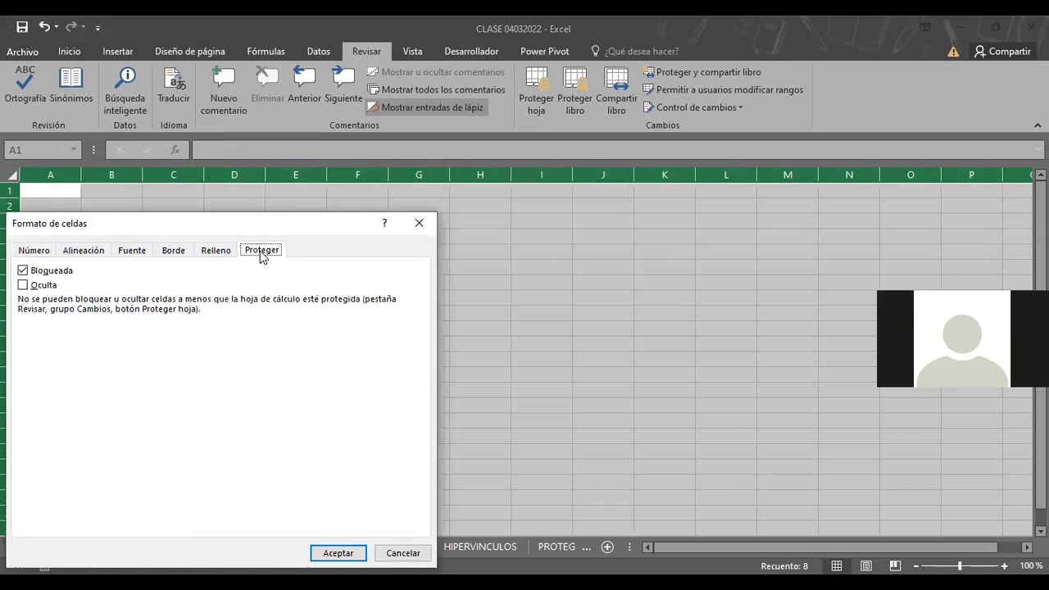
{"action": "left_click", "coordinate": [21, 272]}
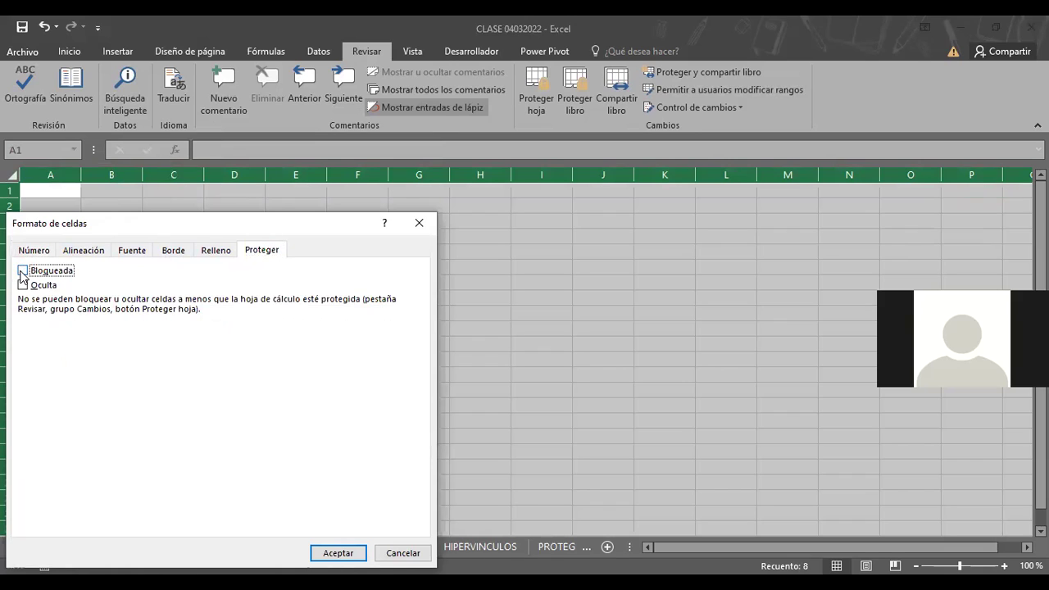
{"action": "left_click_drag", "start_coordinate": [295, 223], "coordinate": [327, 26]}
{"action": "left_click", "coordinate": [368, 358]}
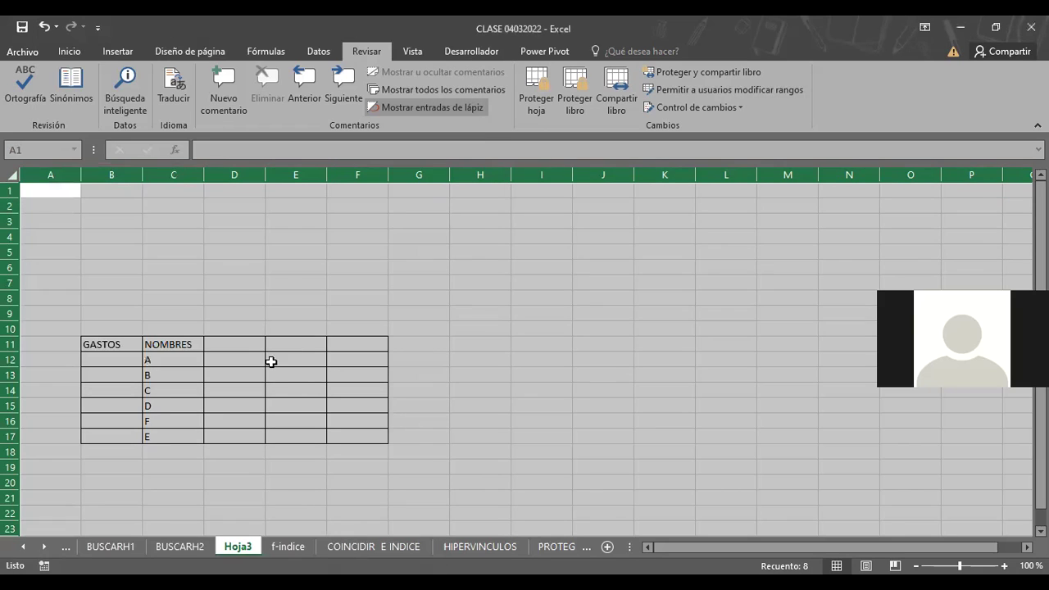
{"action": "left_click", "coordinate": [295, 387]}
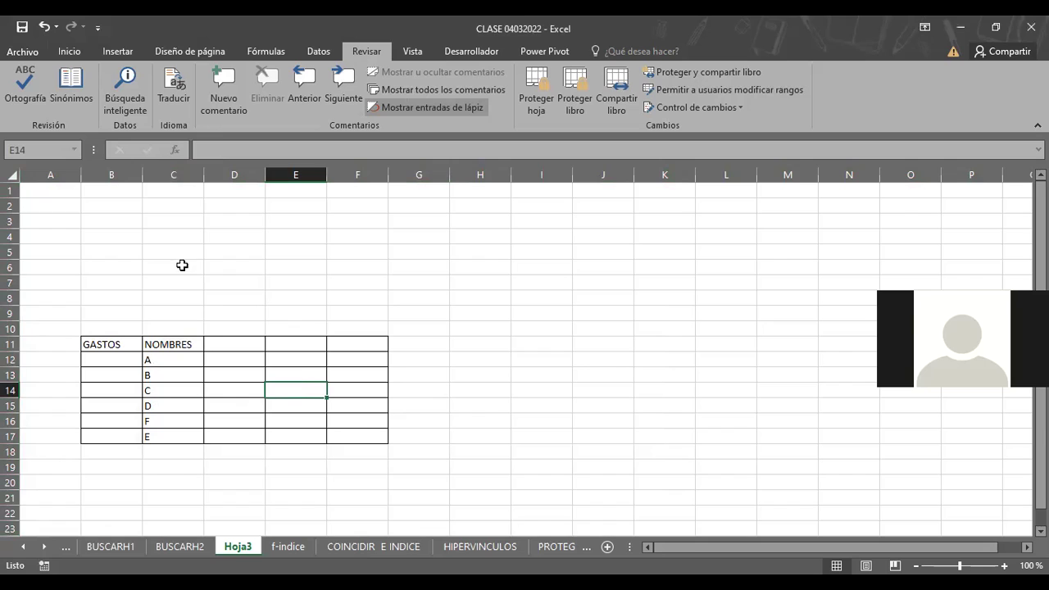
Step: Select the whole Hoja3 sheet and bring up its right-click context menu
{"action": "left_click_drag", "start_coordinate": [161, 346], "coordinate": [147, 433]}
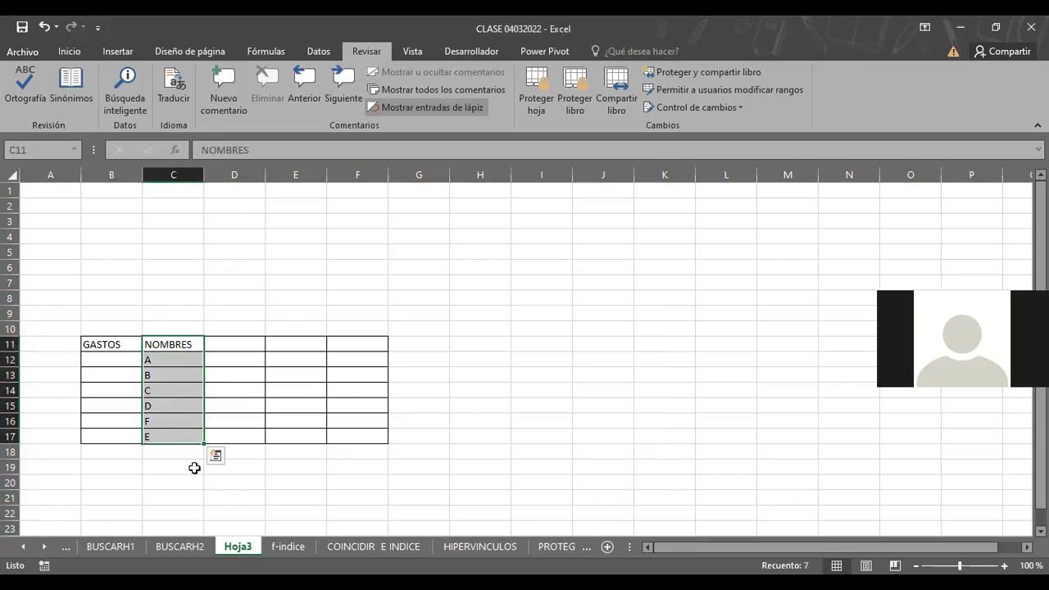
{"action": "left_click", "coordinate": [11, 177]}
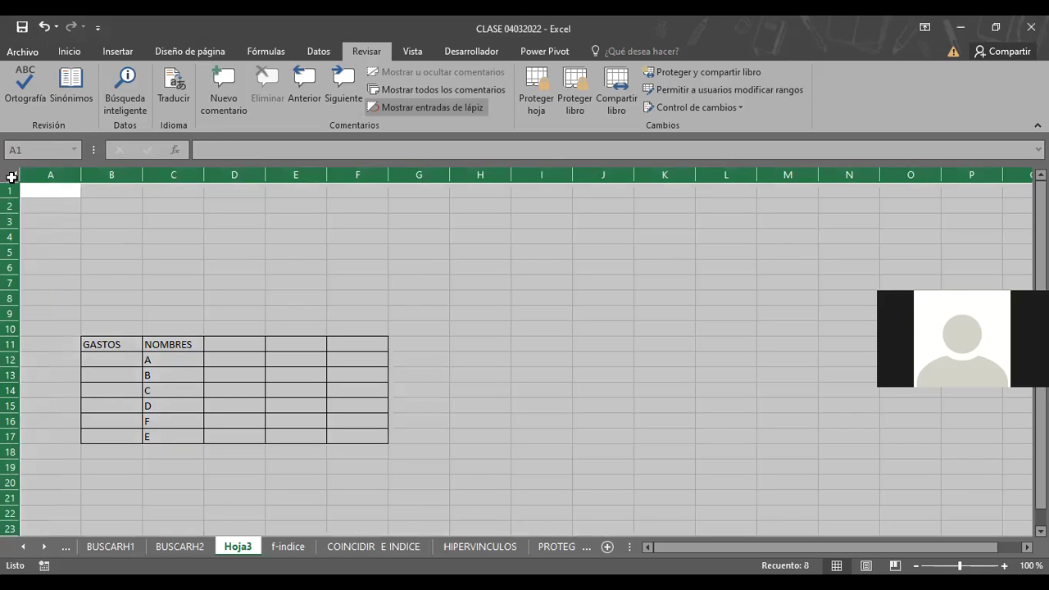
{"action": "right_click", "coordinate": [12, 178]}
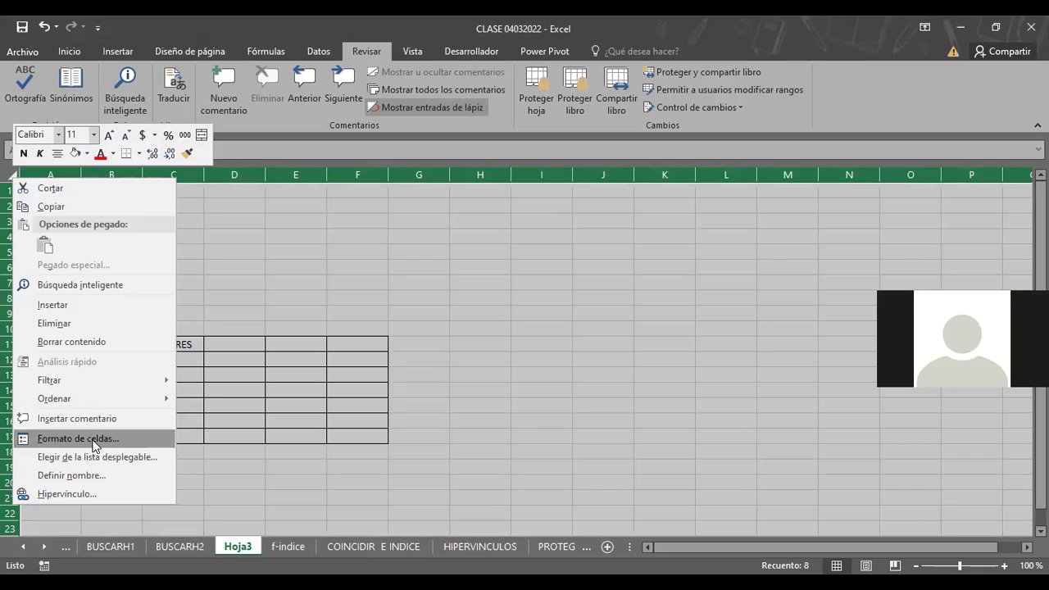
Step: Select all of Hoja3 and keep Bloqueada unchecked on the Proteger tab of Formato de celdas
{"action": "left_click", "coordinate": [99, 276]}
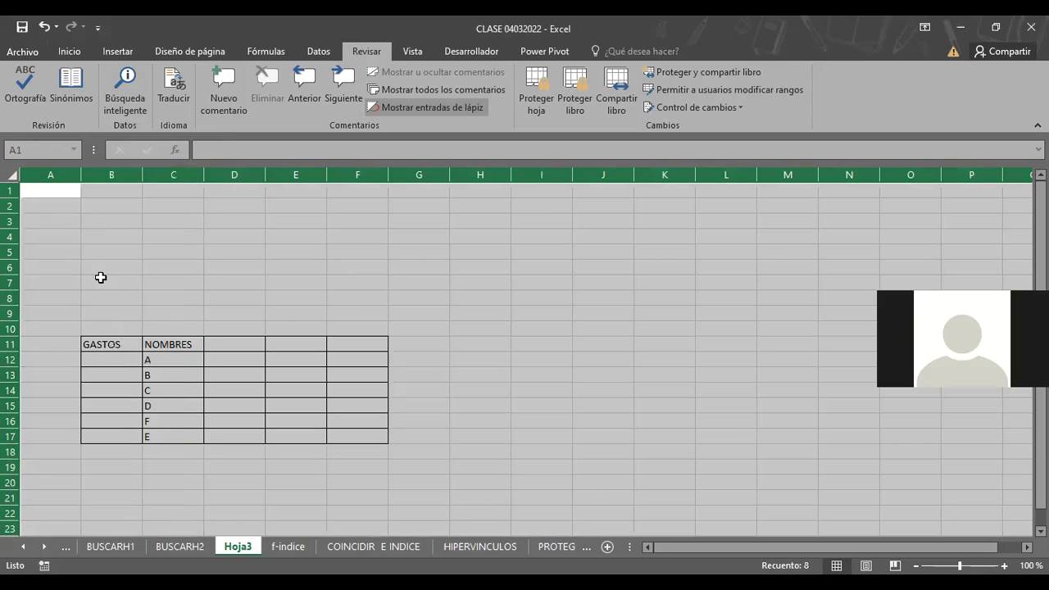
{"action": "key", "text": "ctrl+a"}
{"action": "left_click", "coordinate": [11, 174]}
{"action": "right_click", "coordinate": [5, 173]}
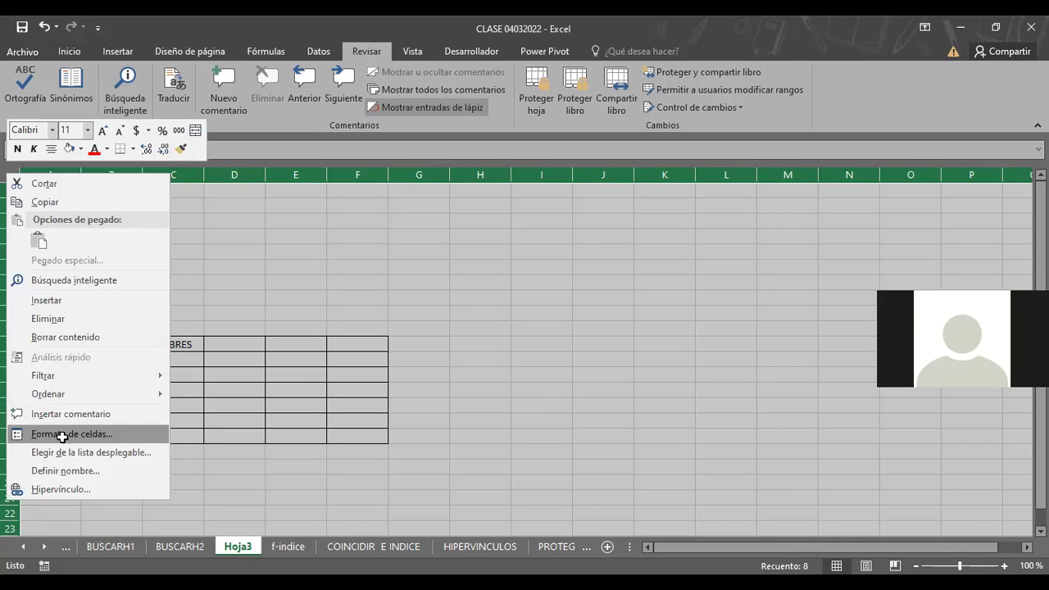
{"action": "left_click", "coordinate": [62, 435]}
{"action": "left_click", "coordinate": [23, 270]}
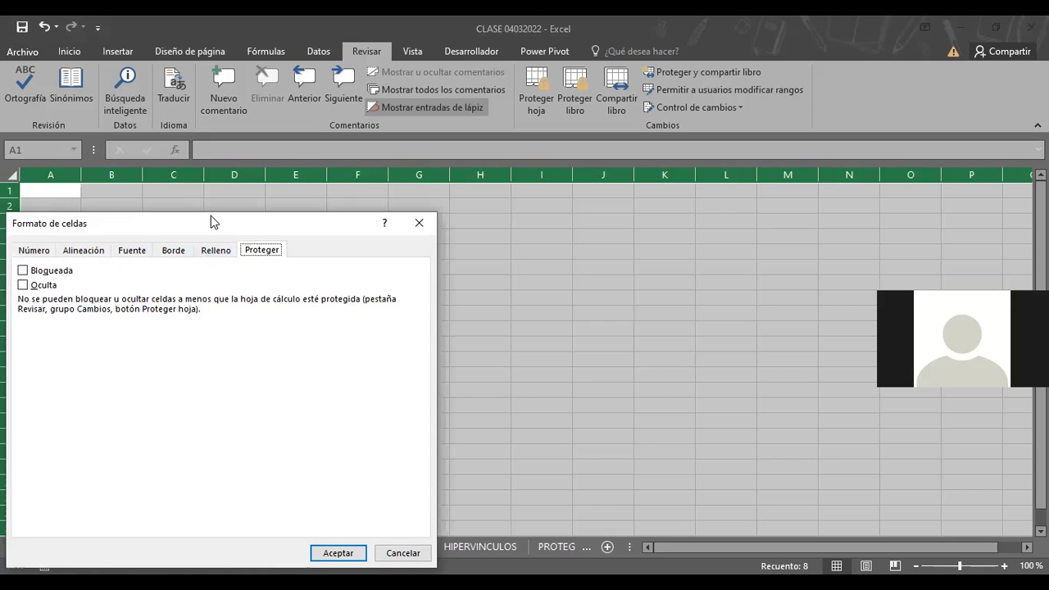
{"action": "left_click_drag", "start_coordinate": [214, 213], "coordinate": [226, 51]}
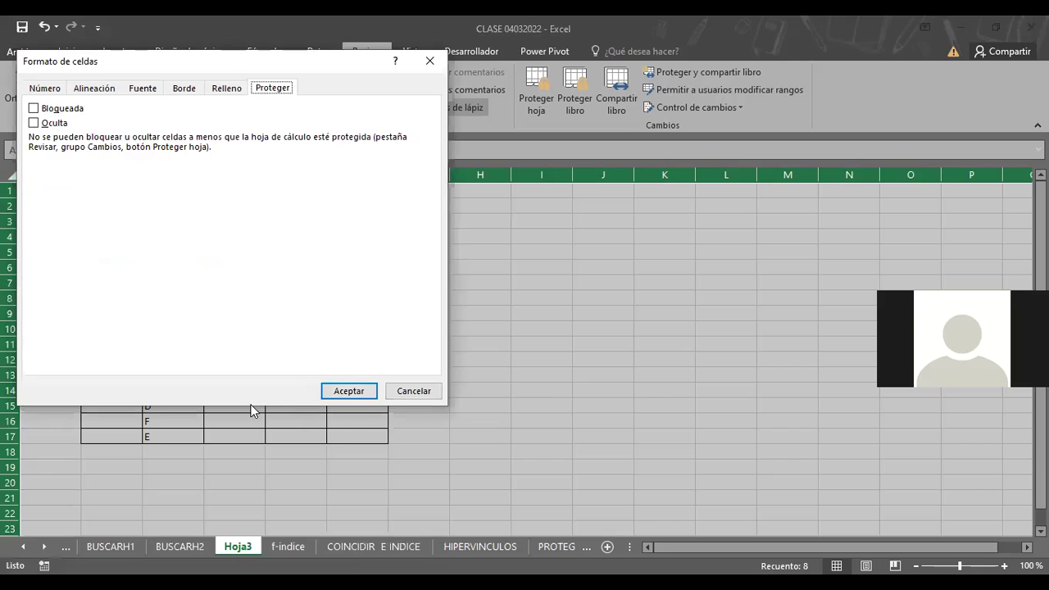
{"action": "left_click", "coordinate": [345, 391]}
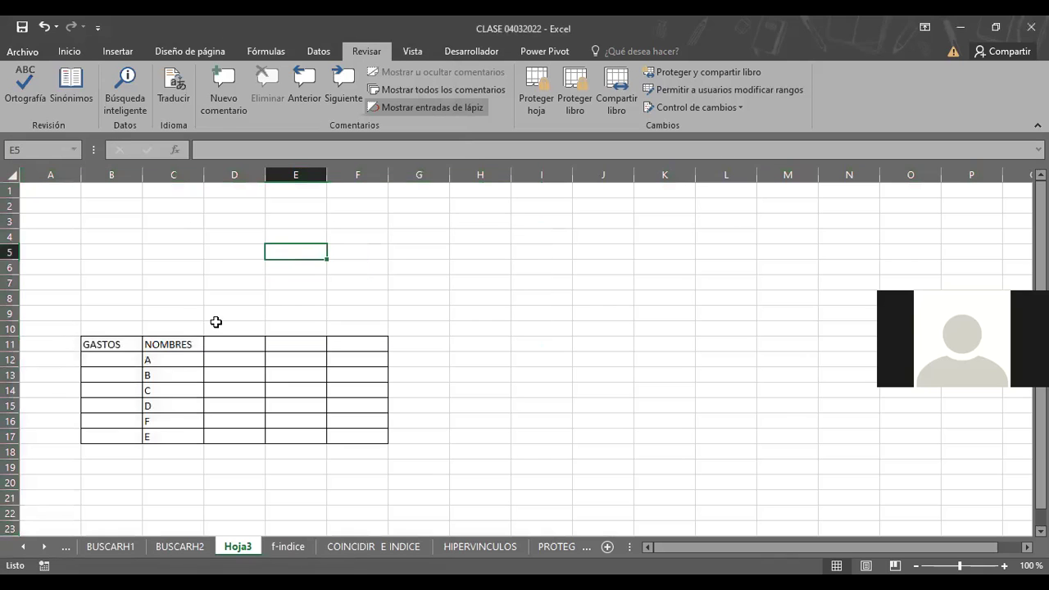
Step: Select C11:C17 plus E11:E17 and tick Bloqueada in Formato de celdas to lock them
{"action": "left_click_drag", "start_coordinate": [223, 341], "coordinate": [218, 385]}
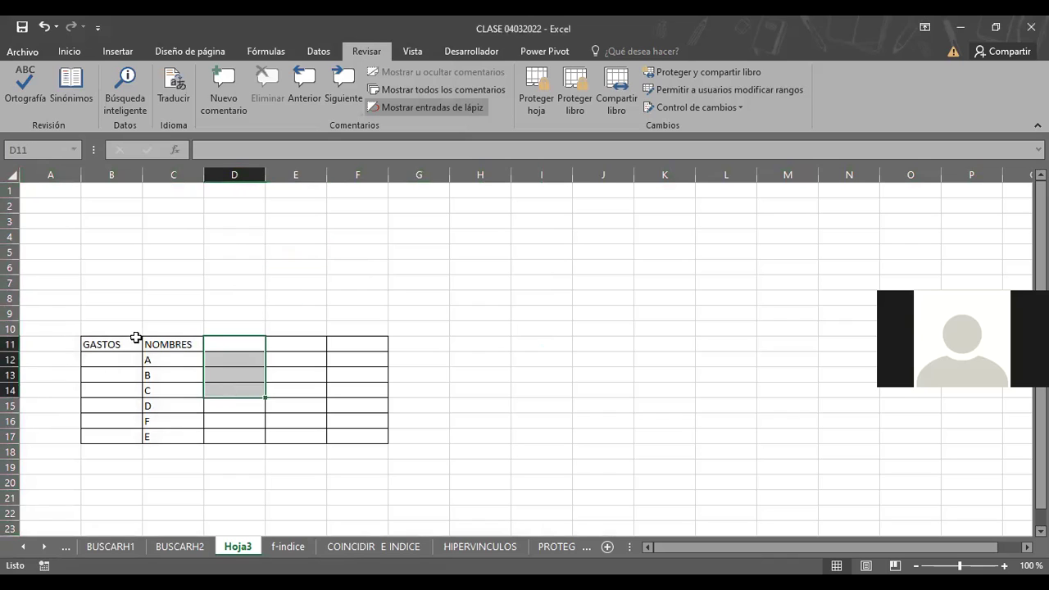
{"action": "left_click", "coordinate": [168, 343]}
{"action": "left_click_drag", "start_coordinate": [169, 362], "coordinate": [168, 442]}
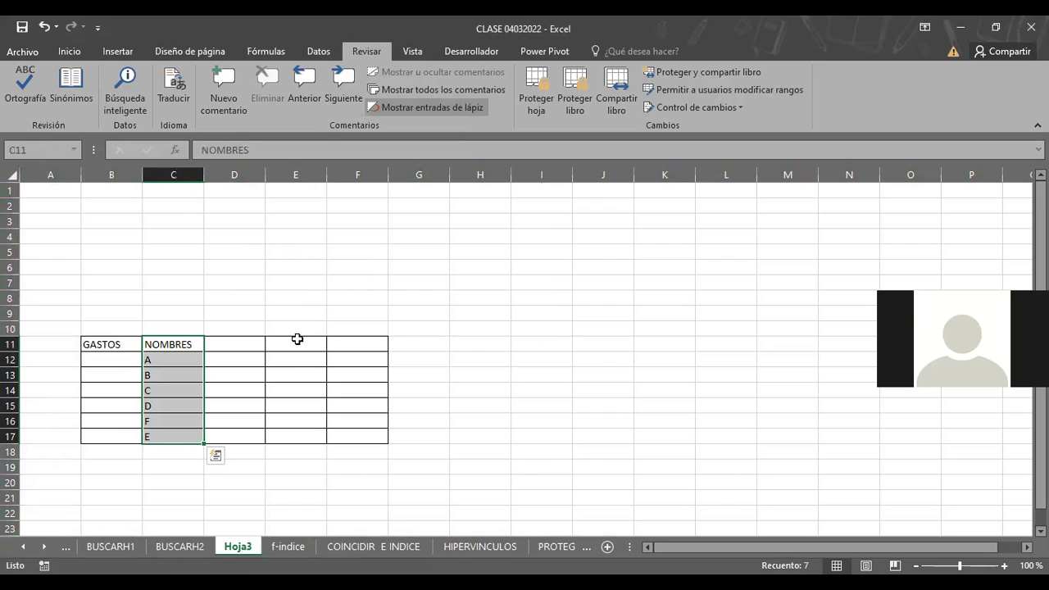
{"action": "left_click_drag", "start_coordinate": [297, 338], "coordinate": [311, 440], "text": "ctrl"}
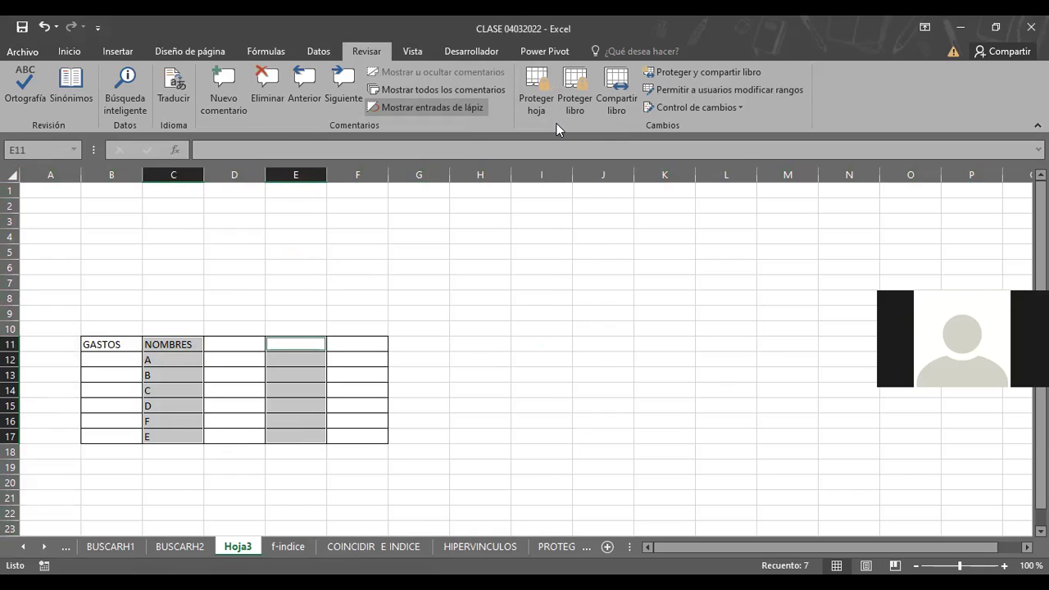
{"action": "right_click", "coordinate": [179, 345]}
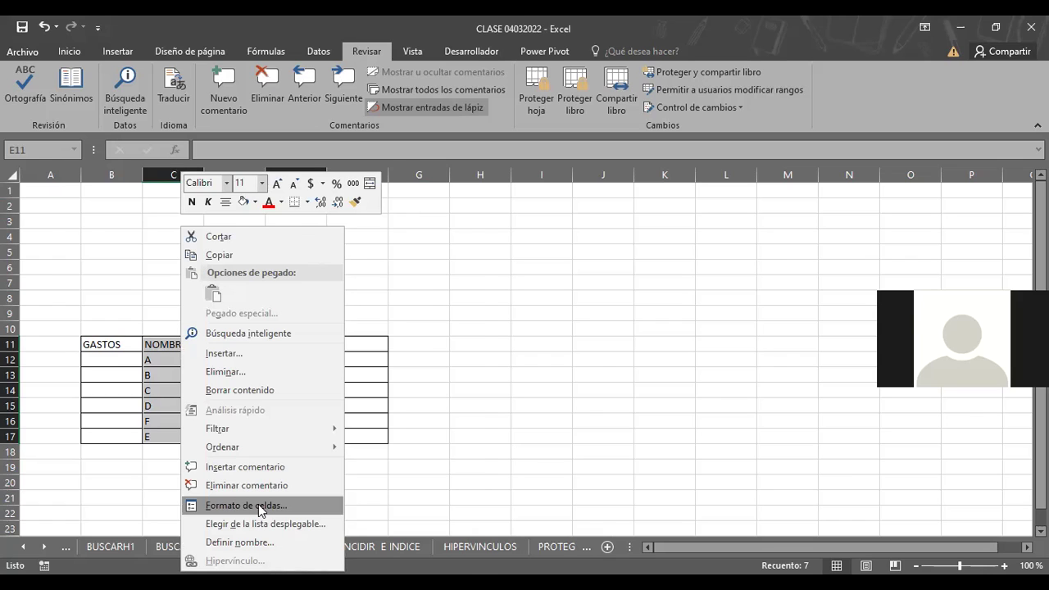
{"action": "left_click", "coordinate": [261, 506]}
{"action": "left_click", "coordinate": [59, 273]}
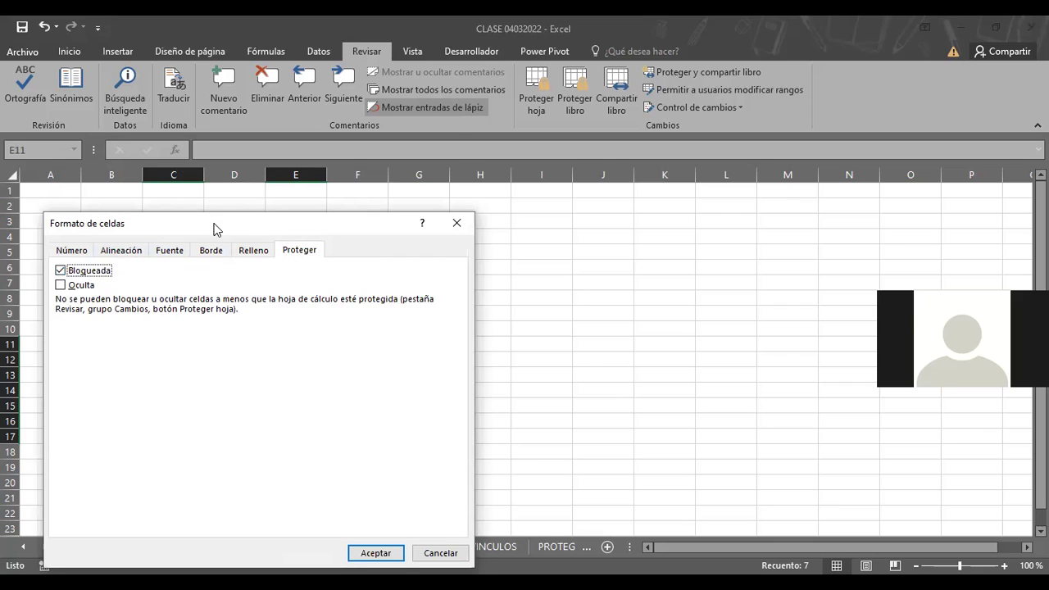
{"action": "left_click_drag", "start_coordinate": [215, 230], "coordinate": [204, 83]}
{"action": "left_click", "coordinate": [347, 378]}
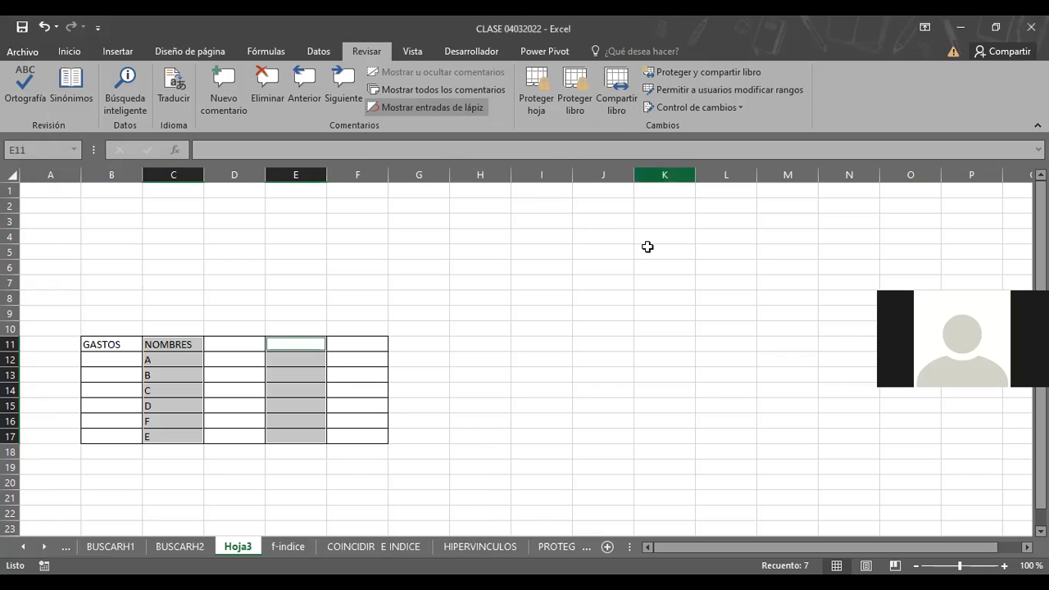
{"action": "left_click", "coordinate": [497, 416]}
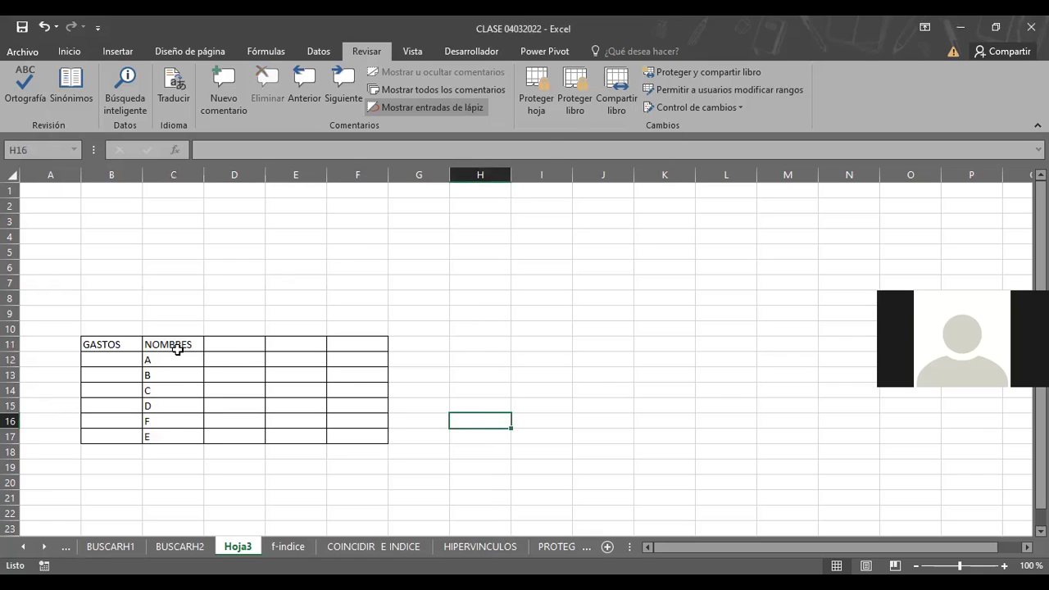
Step: Lock the table's column D cells D11:D17 by ticking Bloqueada in Formato de celdas
{"action": "left_click_drag", "start_coordinate": [177, 349], "coordinate": [172, 430]}
{"action": "left_click_drag", "start_coordinate": [241, 345], "coordinate": [233, 435]}
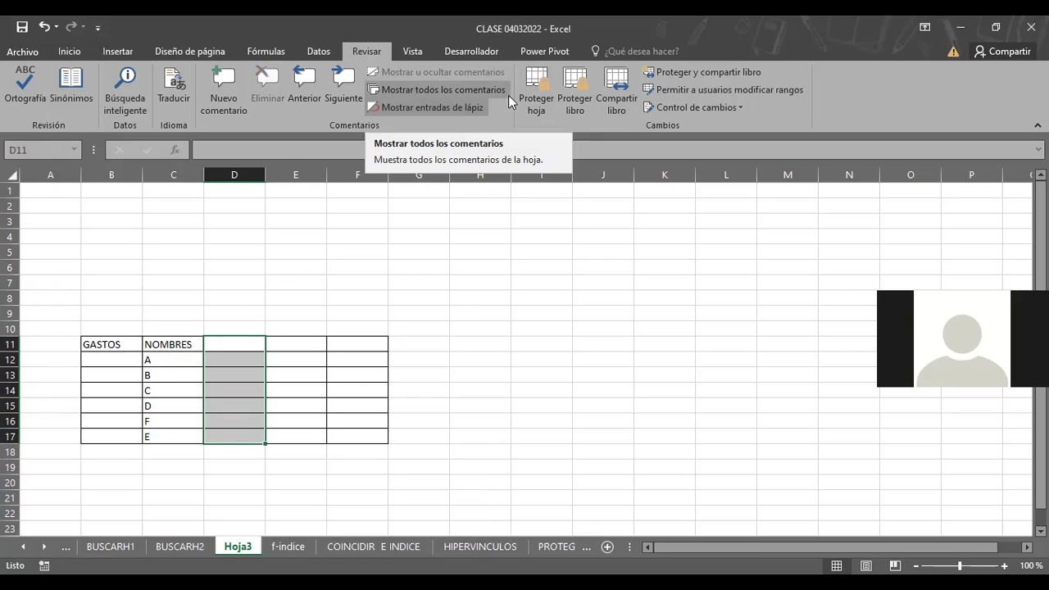
{"action": "right_click", "coordinate": [242, 361]}
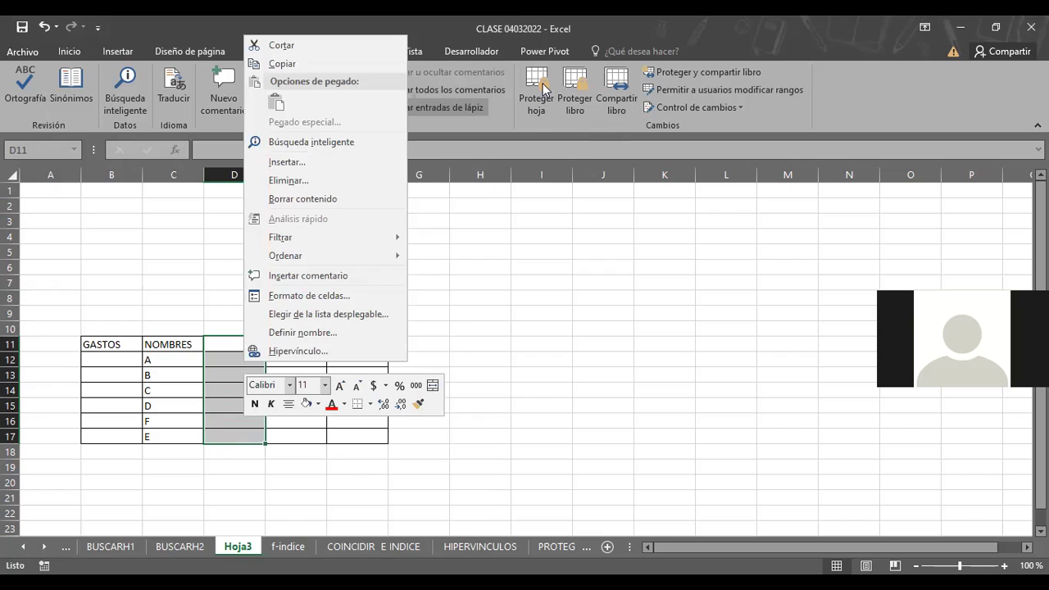
{"action": "left_click", "coordinate": [290, 295]}
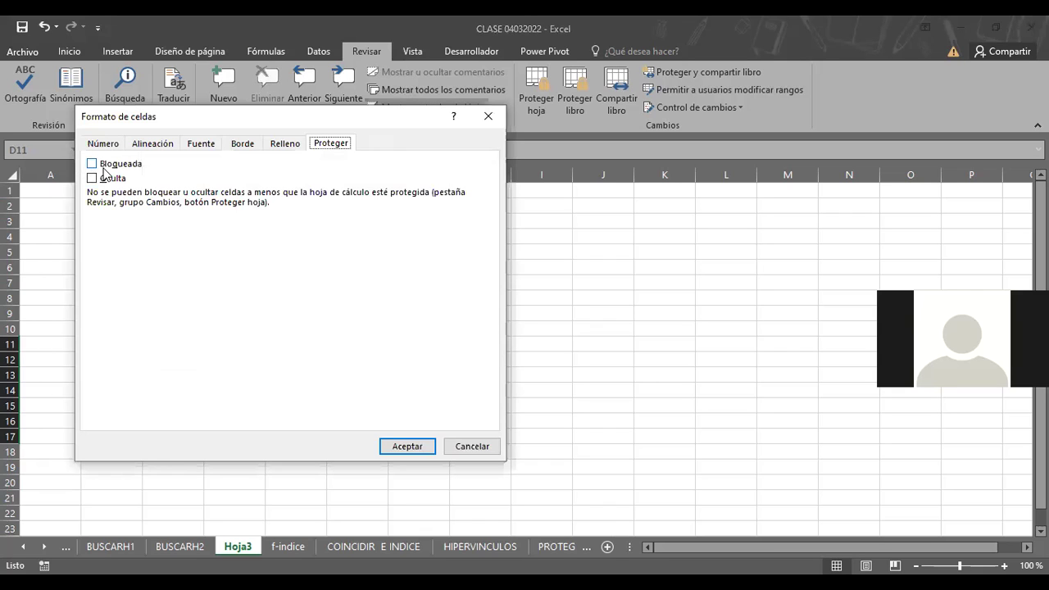
{"action": "left_click", "coordinate": [92, 164]}
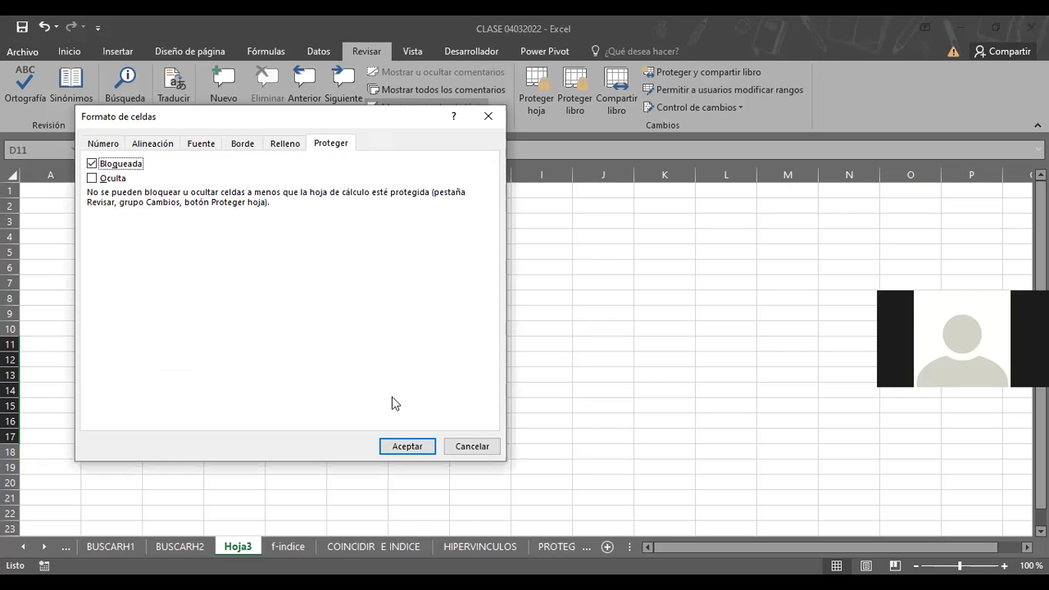
{"action": "left_click", "coordinate": [408, 446]}
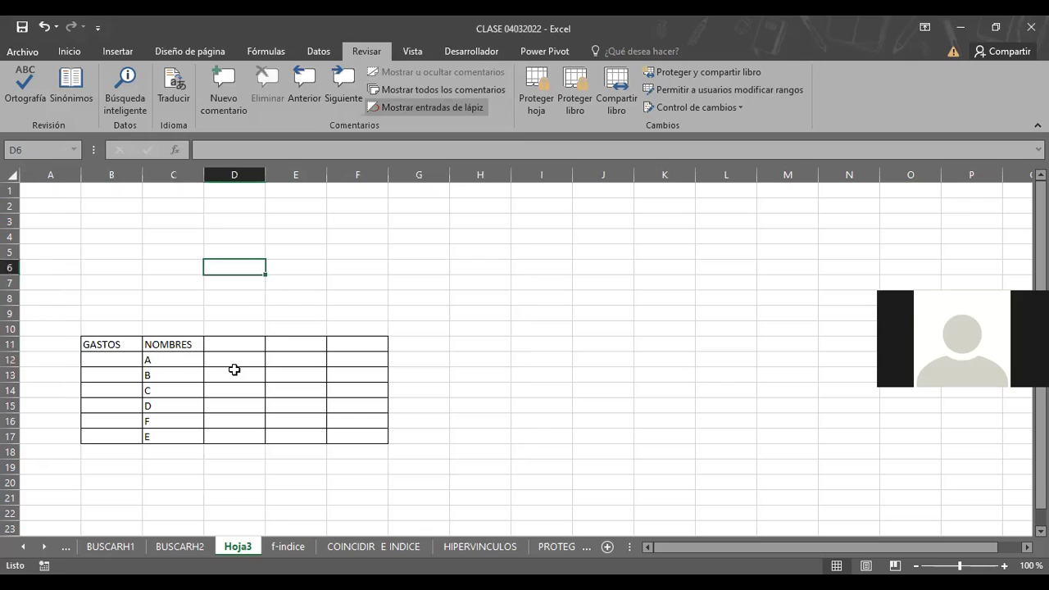
Step: Enter TRHT in D13, and FGH in D12 and C13
{"action": "left_click", "coordinate": [234, 372]}
{"action": "type", "text": "TRHT"}
{"action": "left_click", "coordinate": [299, 287]}
{"action": "left_click", "coordinate": [228, 356]}
{"action": "type", "text": "FGH"}
{"action": "left_click", "coordinate": [170, 373]}
{"action": "type", "text": "FGH"}
Step: Enter FH in E12, FHG in E14, FGH in C15 and FH in B12
{"action": "left_click", "coordinate": [270, 356]}
{"action": "type", "text": "FH"}
{"action": "left_click", "coordinate": [303, 388]}
{"action": "type", "text": "FHG"}
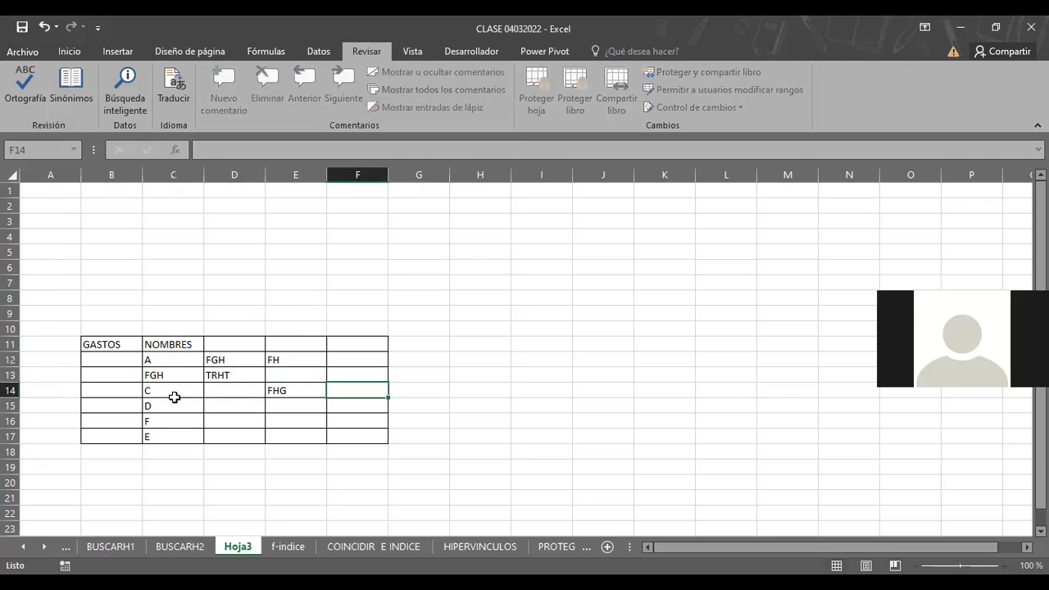
{"action": "left_click", "coordinate": [173, 405]}
{"action": "type", "text": "FGH"}
{"action": "left_click", "coordinate": [87, 363]}
{"action": "type", "text": "FH"}
{"action": "left_click", "coordinate": [348, 415]}
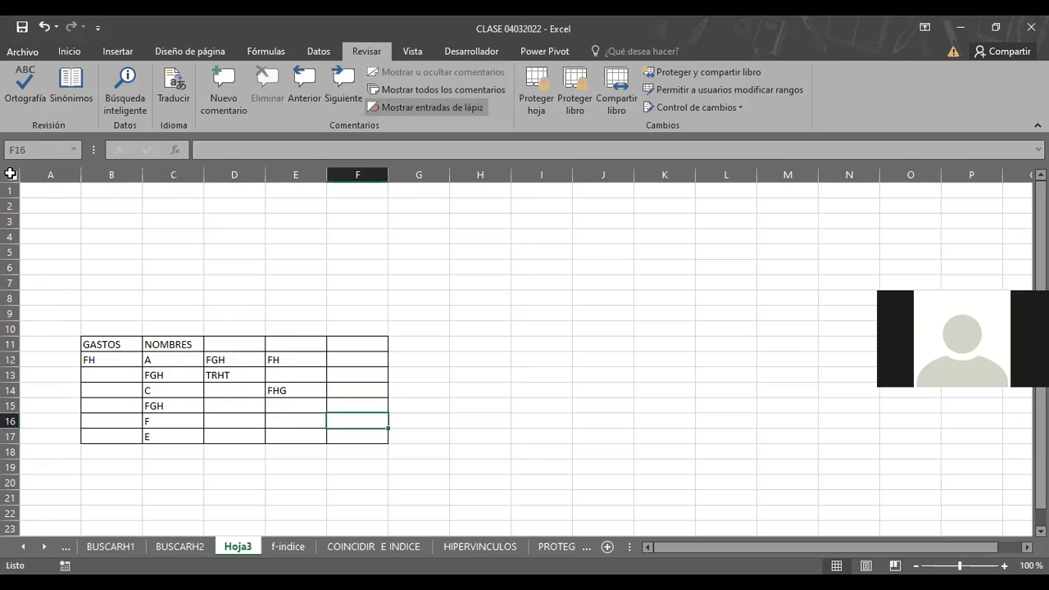
{"action": "left_click", "coordinate": [17, 178]}
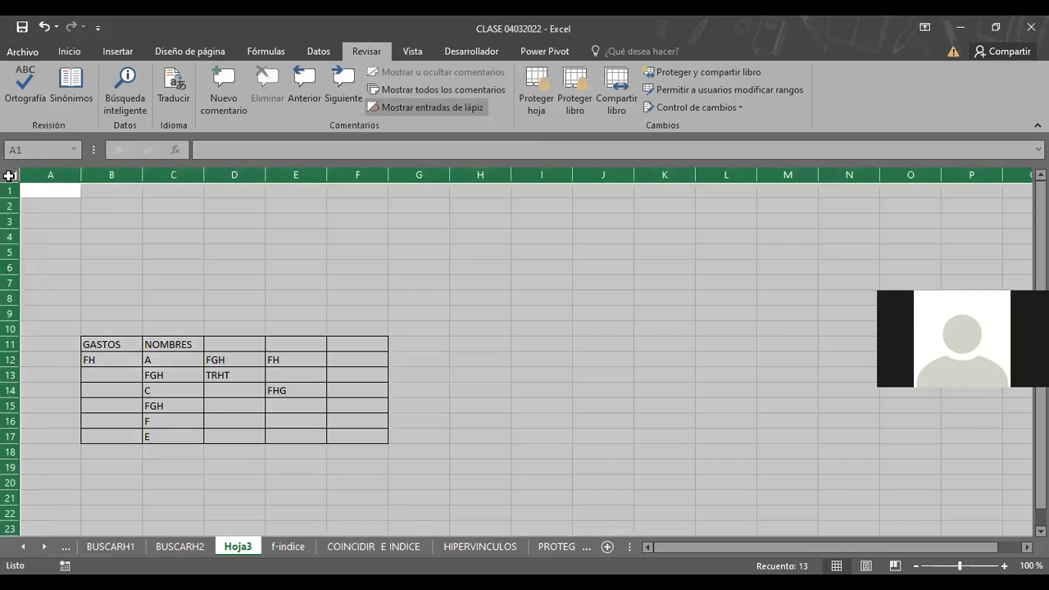
Step: Toggle the Bloqueada option for the whole sheet in Formato de celdas
{"action": "right_click", "coordinate": [10, 179]}
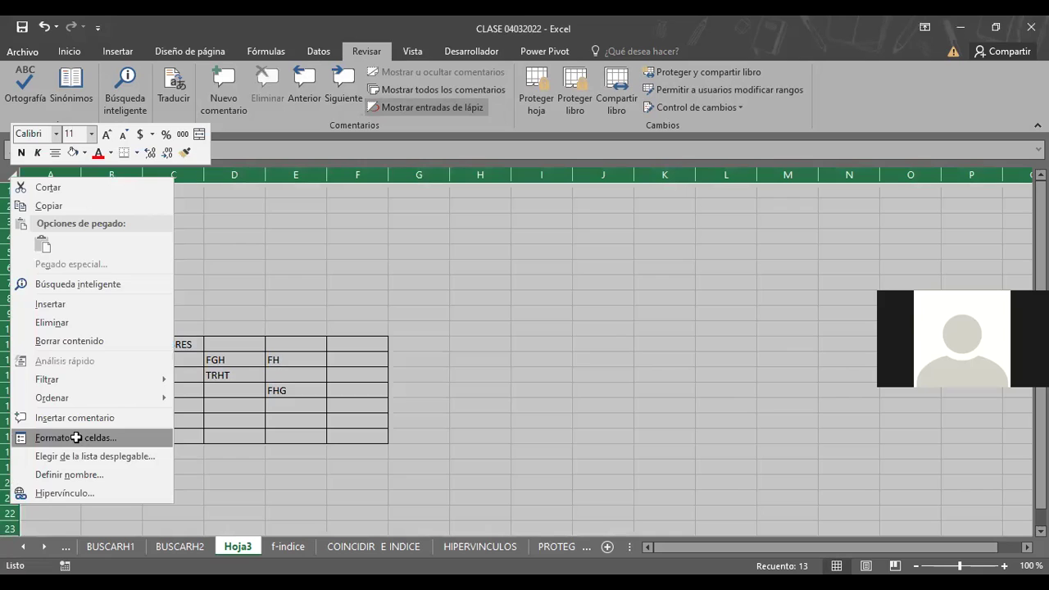
{"action": "left_click", "coordinate": [75, 437]}
{"action": "left_click", "coordinate": [23, 270]}
{"action": "left_click", "coordinate": [22, 271]}
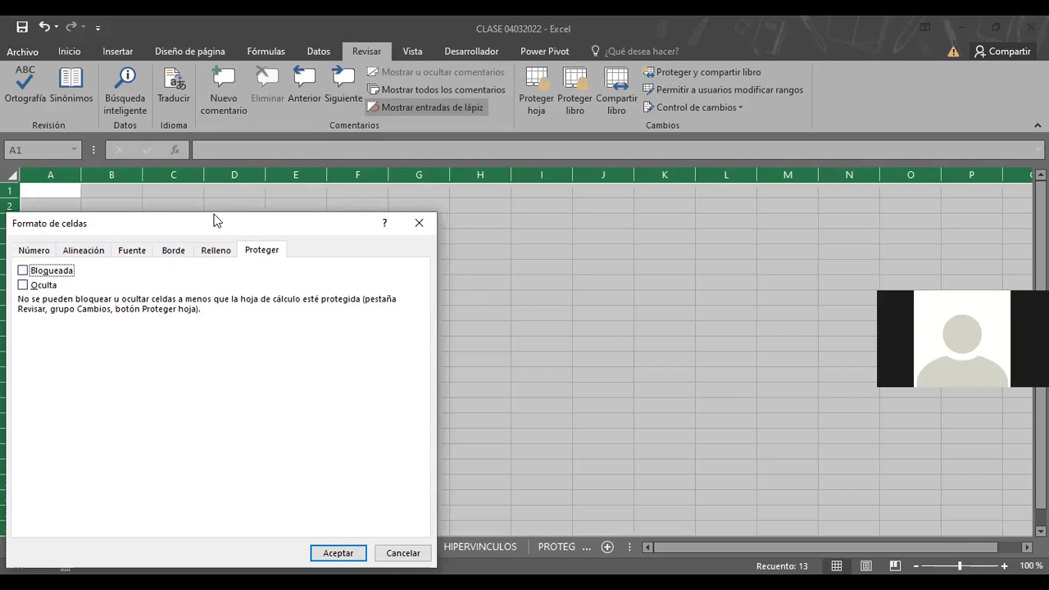
{"action": "left_click_drag", "start_coordinate": [215, 220], "coordinate": [190, 55]}
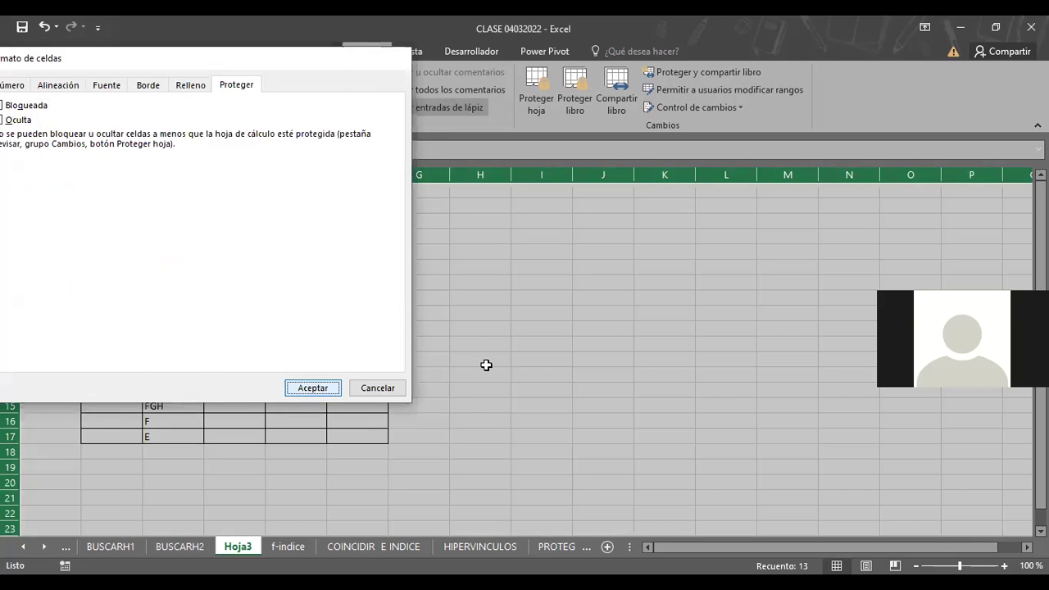
{"action": "key", "text": "Return"}
Step: Reselect the entire sheet and tick Bloqueada so every cell is locked
{"action": "mouse_move", "coordinate": [305, 349]}
{"action": "left_mouse_down"}
{"action": "mouse_move", "coordinate": [388, 370]}
{"action": "mouse_move", "coordinate": [386, 432]}
{"action": "mouse_move", "coordinate": [362, 449]}
{"action": "left_mouse_up"}
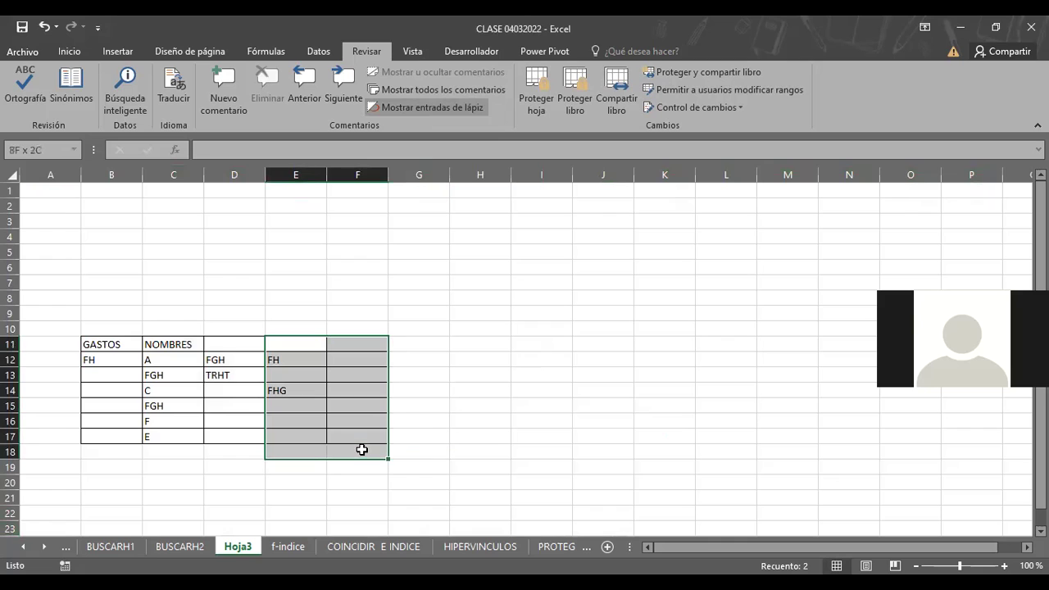
{"action": "left_click", "coordinate": [13, 177]}
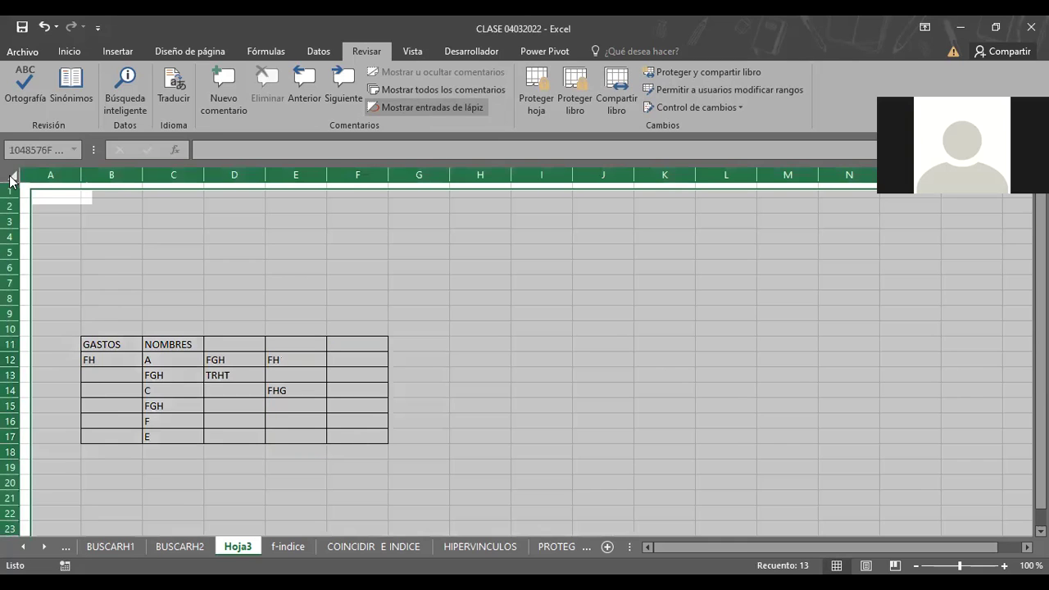
{"action": "right_click", "coordinate": [12, 181]}
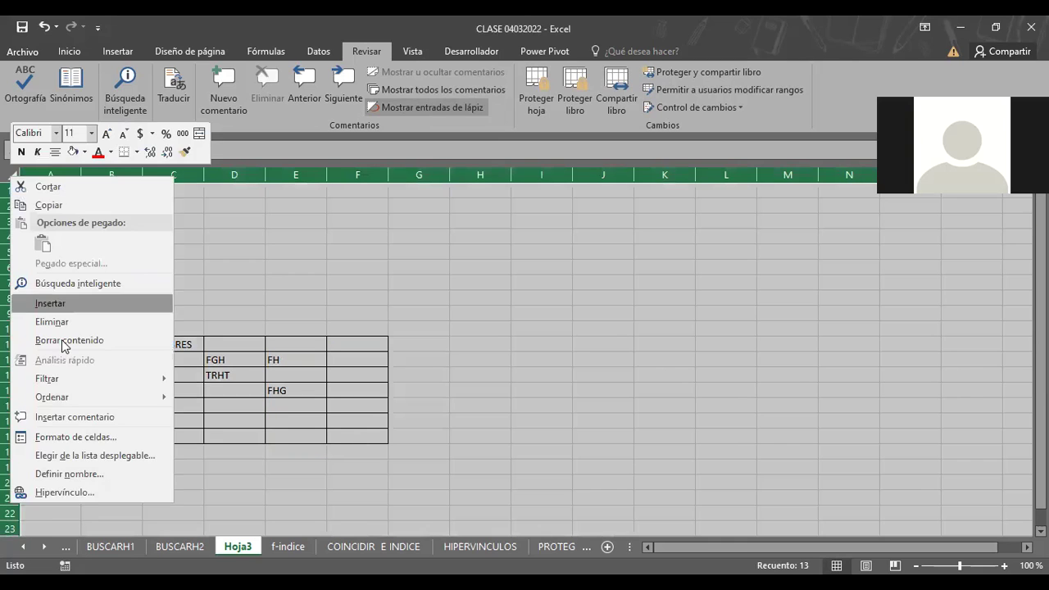
{"action": "left_click", "coordinate": [69, 438]}
{"action": "left_click", "coordinate": [23, 271]}
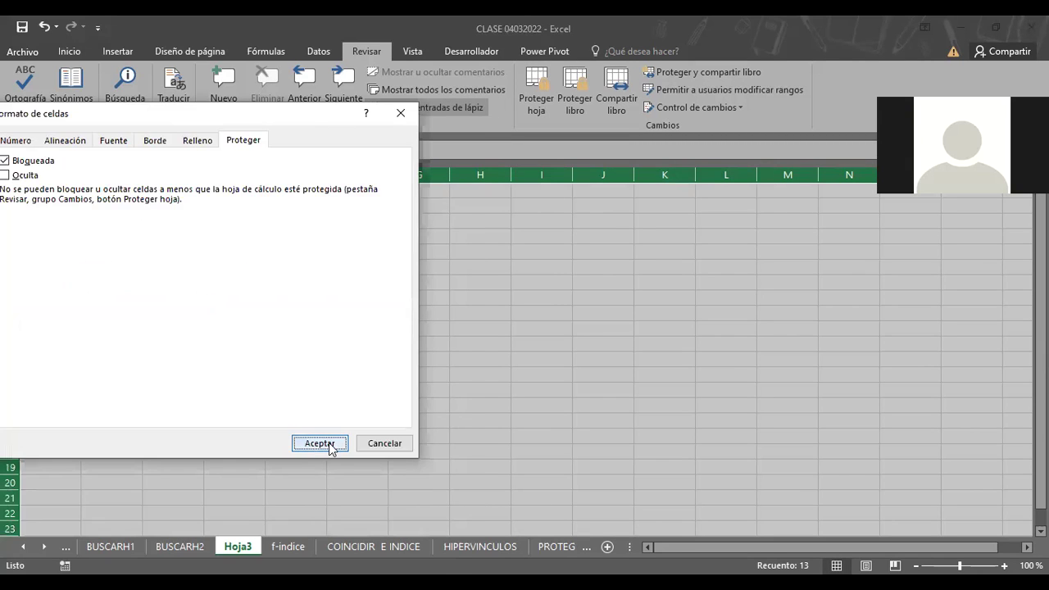
{"action": "left_click", "coordinate": [336, 553]}
{"action": "left_click", "coordinate": [479, 437]}
{"action": "left_click", "coordinate": [354, 280]}
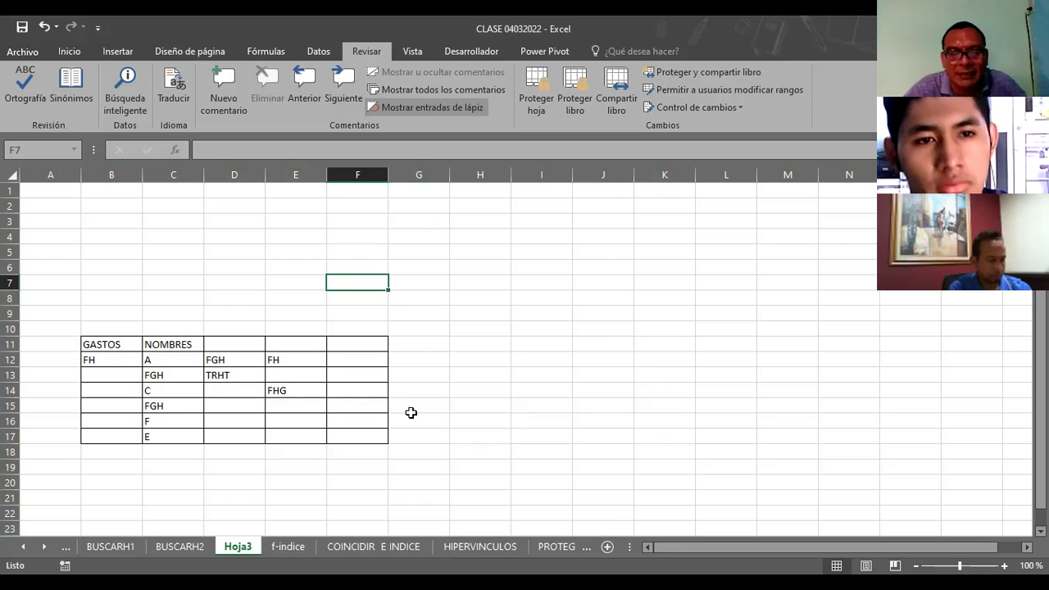
{"action": "left_click", "coordinate": [10, 172]}
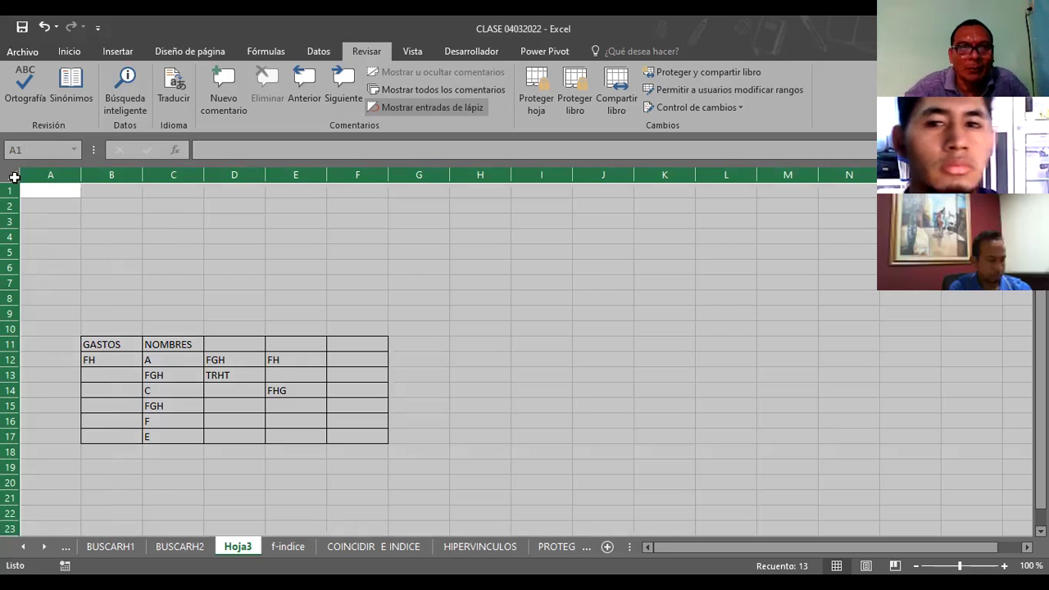
{"action": "left_click", "coordinate": [156, 266]}
{"action": "left_click_drag", "start_coordinate": [169, 349], "coordinate": [166, 436]}
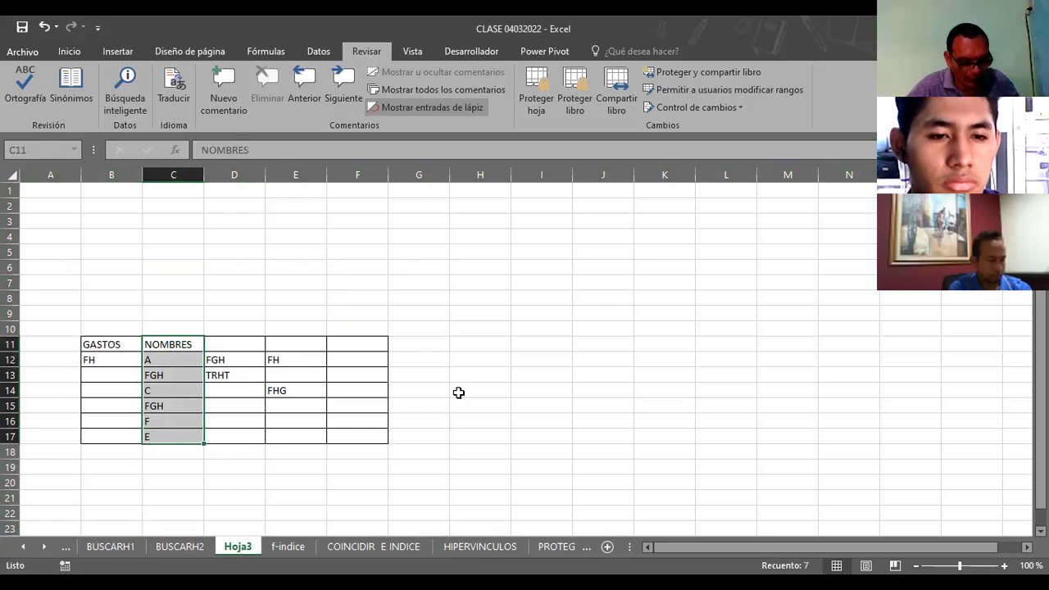
{"action": "left_click_drag", "start_coordinate": [310, 342], "coordinate": [304, 433]}
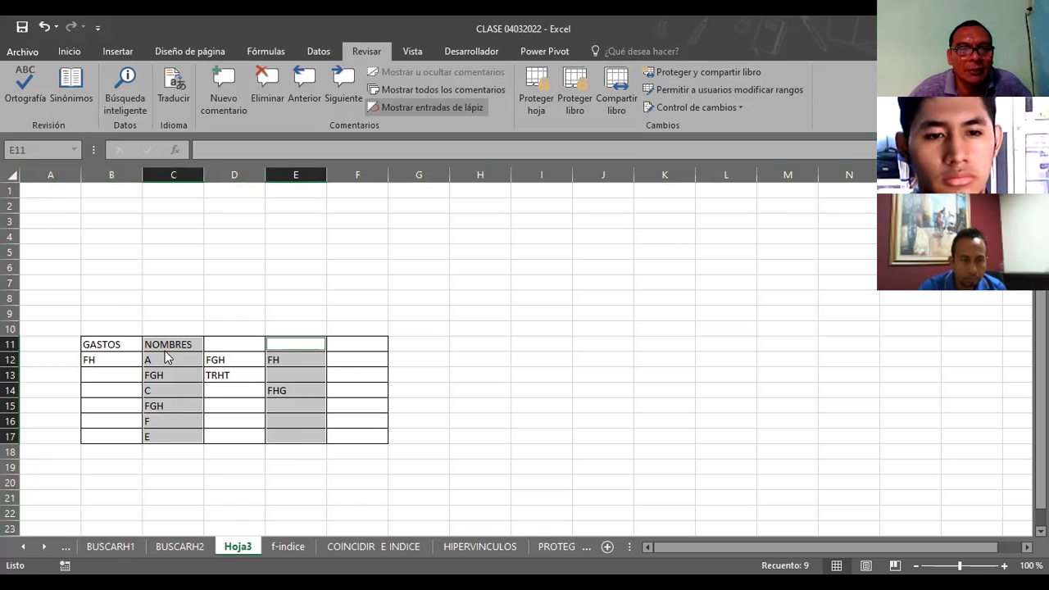
Step: Lock the selected NOMBRES and column E table cells via Bloqueada in Formato de celdas
{"action": "right_click", "coordinate": [166, 355]}
{"action": "left_click", "coordinate": [235, 499]}
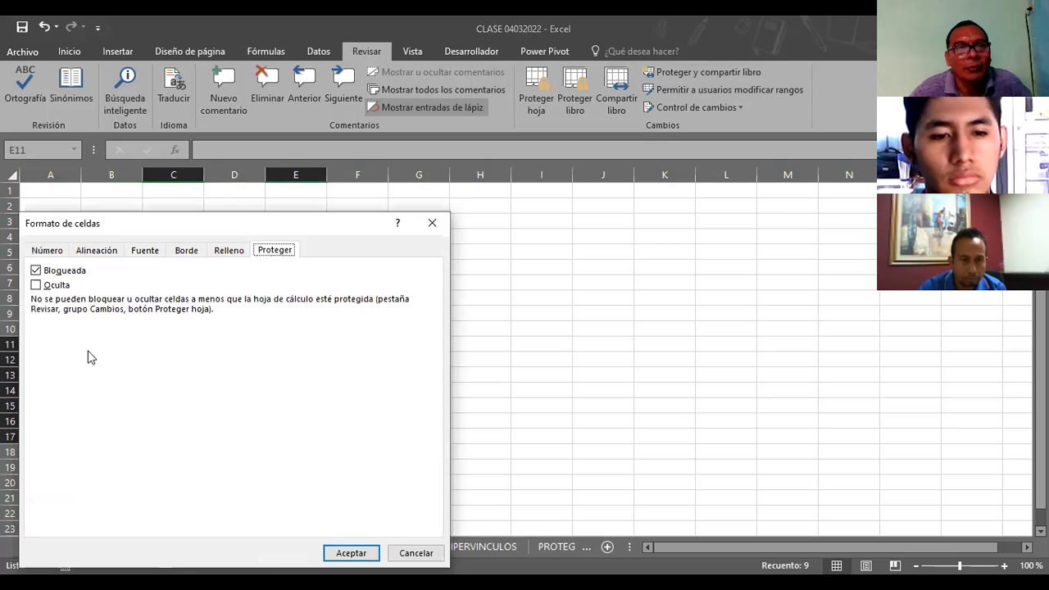
{"action": "left_click", "coordinate": [34, 270]}
{"action": "left_click", "coordinate": [36, 270]}
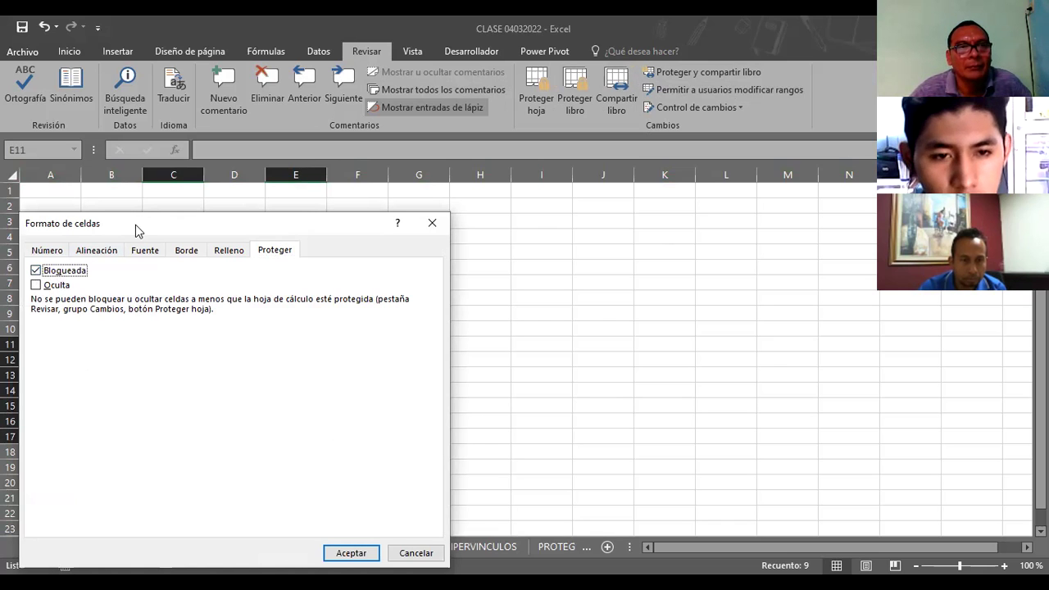
{"action": "left_click", "coordinate": [344, 375]}
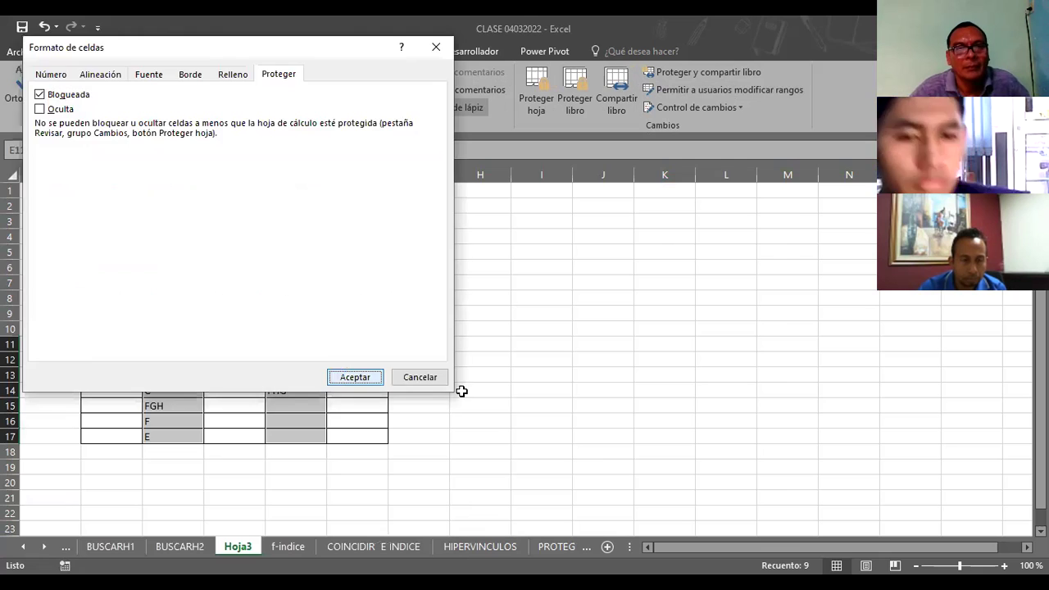
Step: Overwrite E14 with GDF after a first try of RTH, and enter RET53464 in E13
{"action": "left_click", "coordinate": [295, 385]}
{"action": "type", "text": "RTH"}
{"action": "left_click", "coordinate": [475, 390]}
{"action": "left_click", "coordinate": [291, 391]}
{"action": "type", "text": "GDF"}
{"action": "left_click", "coordinate": [297, 374]}
{"action": "type", "text": "RET53464"}
Step: Enter 456 in cells F14, C12 and C16
{"action": "left_click", "coordinate": [357, 390]}
{"action": "type", "text": "456"}
{"action": "left_click", "coordinate": [160, 359]}
{"action": "type", "text": "456"}
{"action": "left_click", "coordinate": [173, 422]}
{"action": "type", "text": "456"}
{"action": "left_click", "coordinate": [311, 282]}
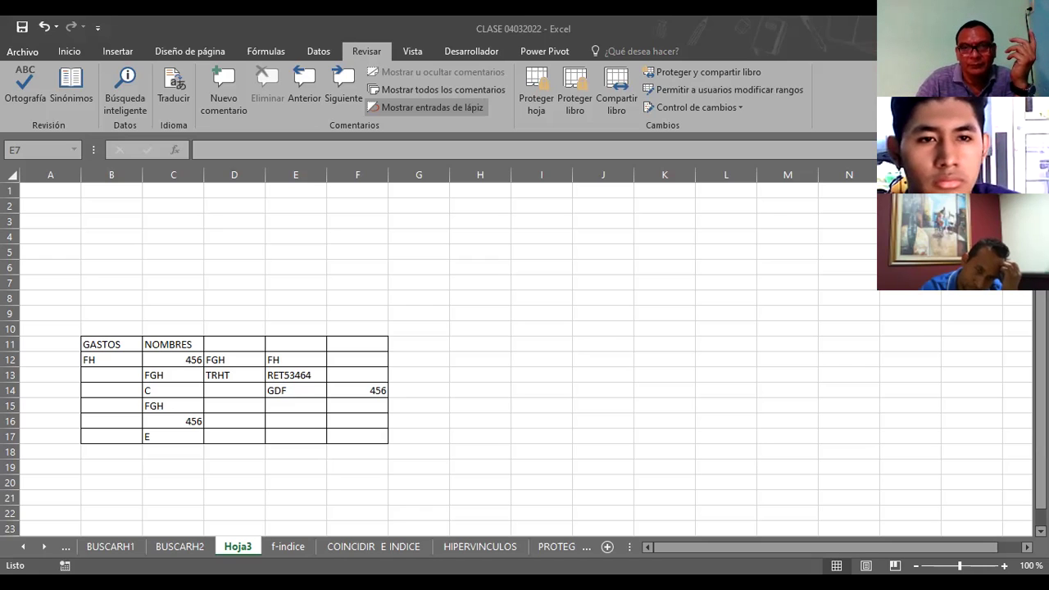
{"action": "left_click", "coordinate": [295, 283]}
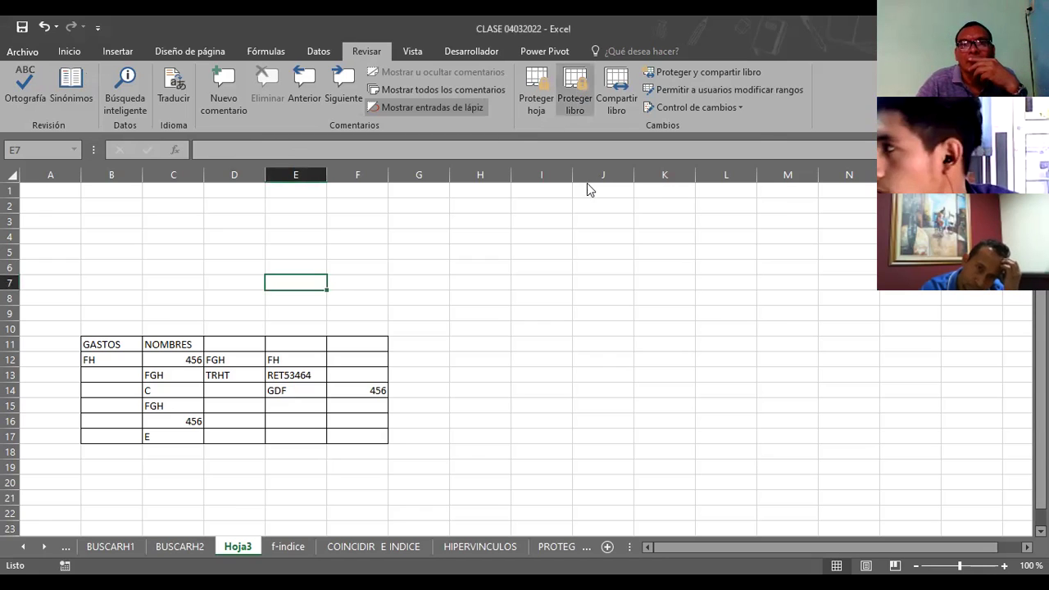
Step: Protect the workbook structure with a password through Proteger libro
{"action": "left_click", "coordinate": [574, 90]}
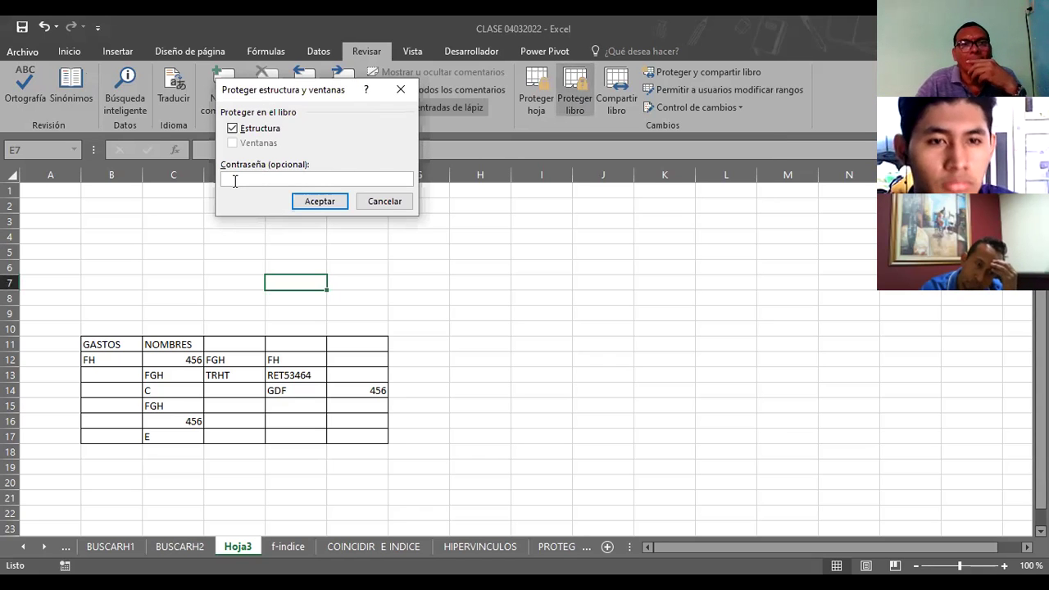
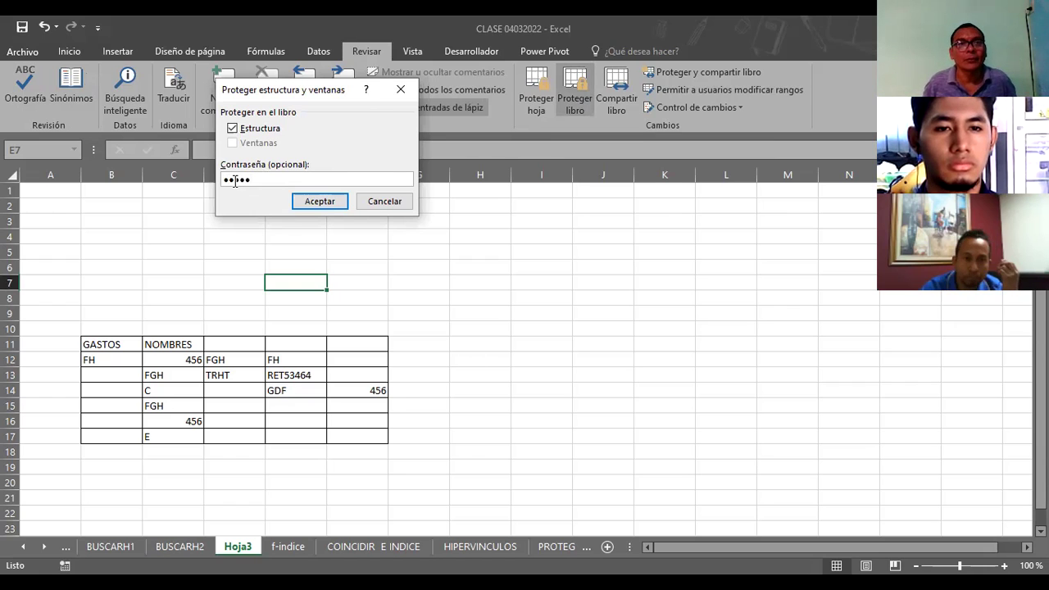
{"action": "key", "text": "Return"}
{"action": "key", "text": "Return"}
Step: Widen column D by dragging its border toward column E
{"action": "left_click", "coordinate": [132, 312]}
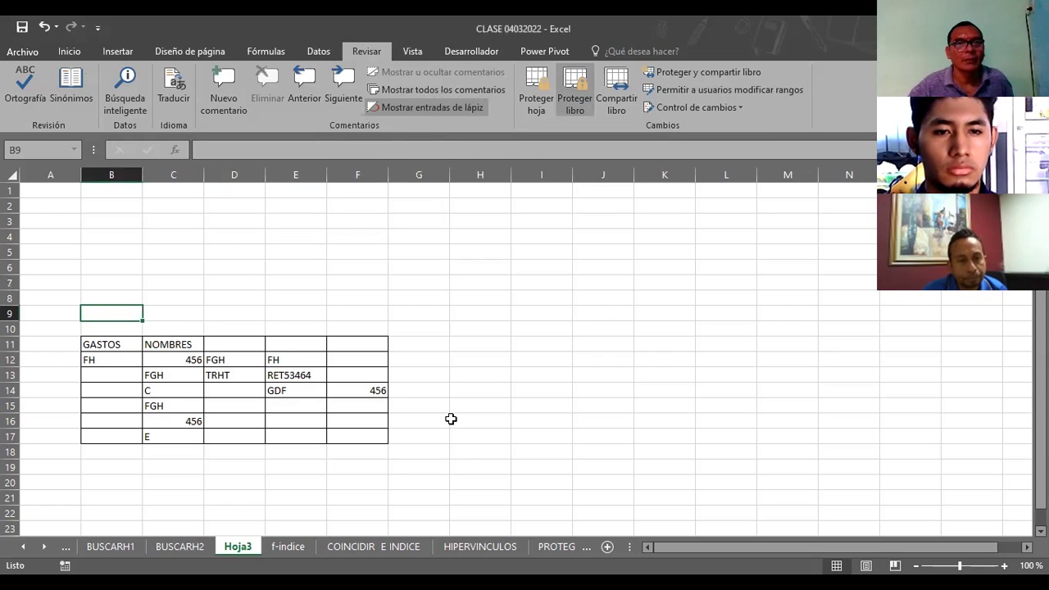
{"action": "left_click_drag", "start_coordinate": [267, 172], "coordinate": [348, 174]}
{"action": "left_click", "coordinate": [164, 291]}
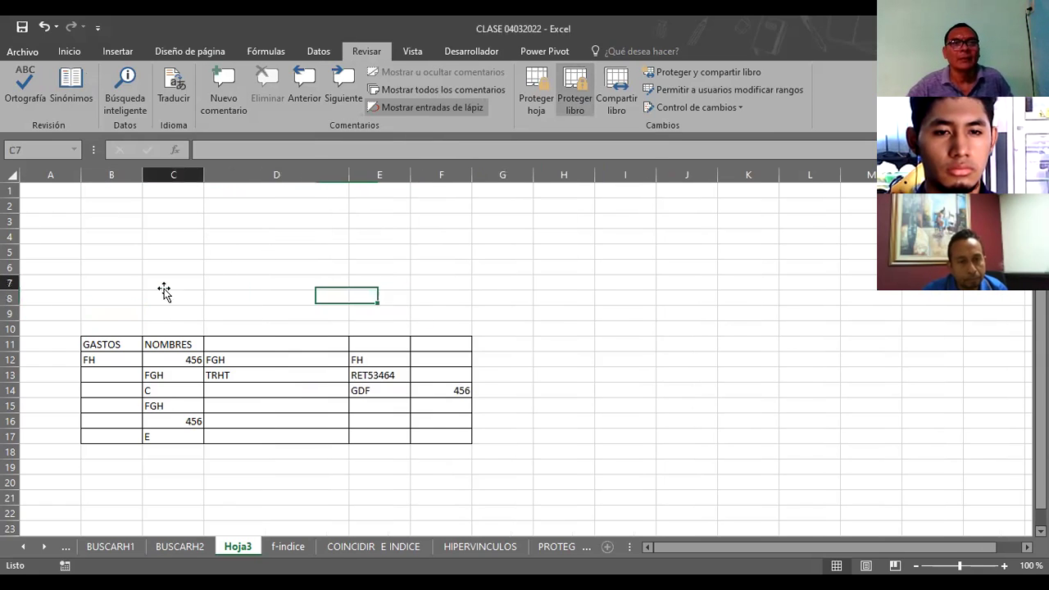
Step: Enter EYTY in I9, then select C14:C15 and several other cells on the sheet
{"action": "left_click", "coordinate": [614, 312]}
{"action": "type", "text": "EYTY"}
{"action": "left_click", "coordinate": [426, 282]}
{"action": "left_click", "coordinate": [248, 362]}
{"action": "left_click_drag", "start_coordinate": [181, 406], "coordinate": [180, 390]}
{"action": "left_click", "coordinate": [575, 333]}
{"action": "left_click", "coordinate": [830, 313]}
{"action": "left_click", "coordinate": [440, 328]}
{"action": "left_click", "coordinate": [304, 279]}
Step: Select D14:E14, then the table range B11:F18 and part of the table from B11
{"action": "left_click_drag", "start_coordinate": [246, 390], "coordinate": [379, 390]}
{"action": "left_click", "coordinate": [379, 390]}
{"action": "left_click", "coordinate": [282, 297]}
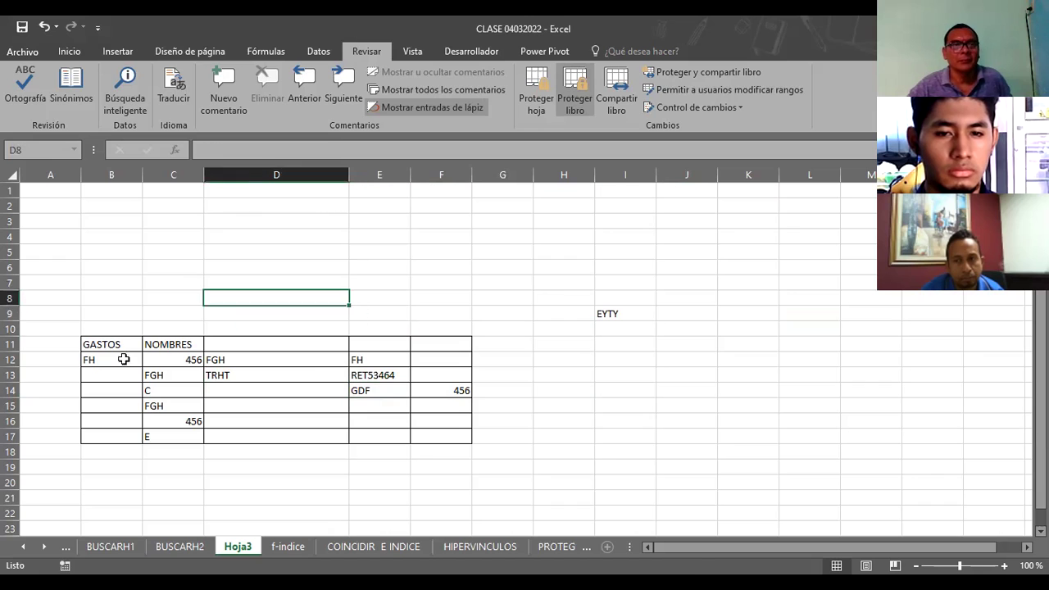
{"action": "left_click_drag", "start_coordinate": [103, 344], "coordinate": [447, 445]}
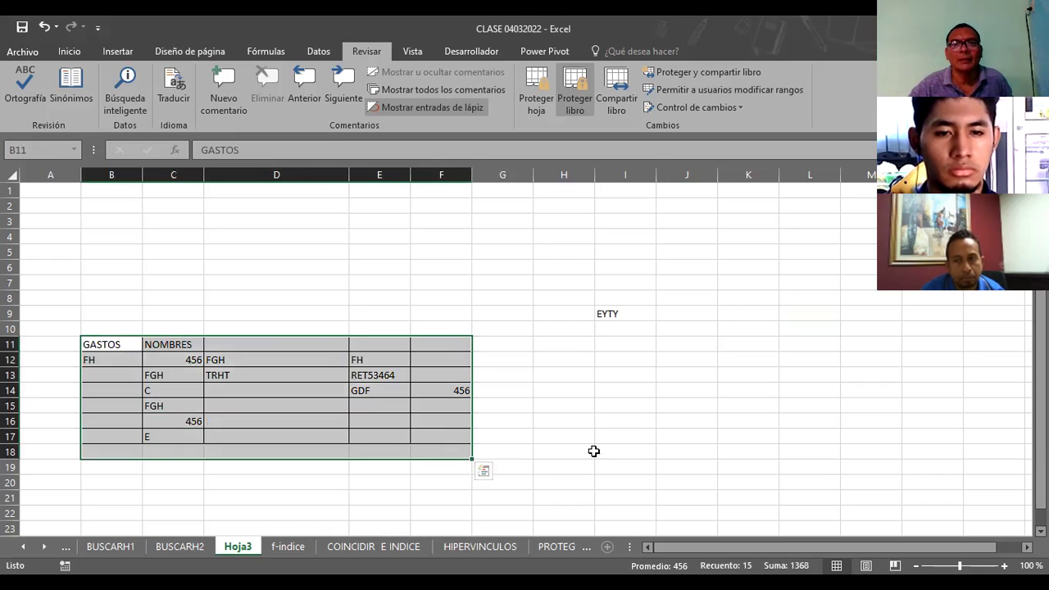
{"action": "left_click", "coordinate": [596, 450]}
{"action": "mouse_move", "coordinate": [100, 344]}
{"action": "left_mouse_down"}
{"action": "mouse_move", "coordinate": [366, 381]}
{"action": "mouse_move", "coordinate": [428, 435]}
{"action": "left_mouse_up"}
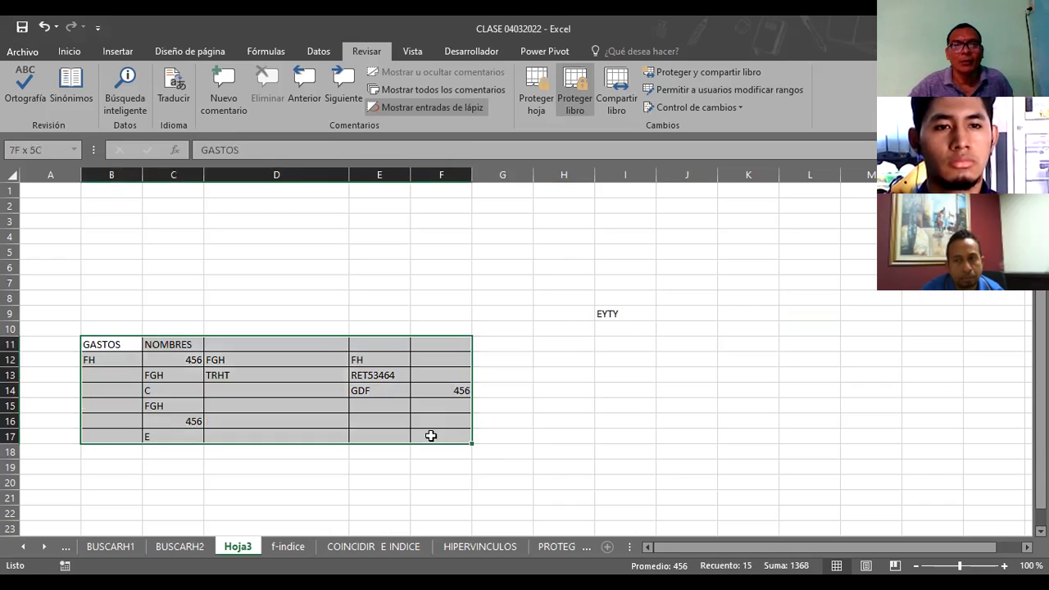
Step: Remove the workbook structure protection with its password, then enter WRT in E9
{"action": "left_click", "coordinate": [584, 97]}
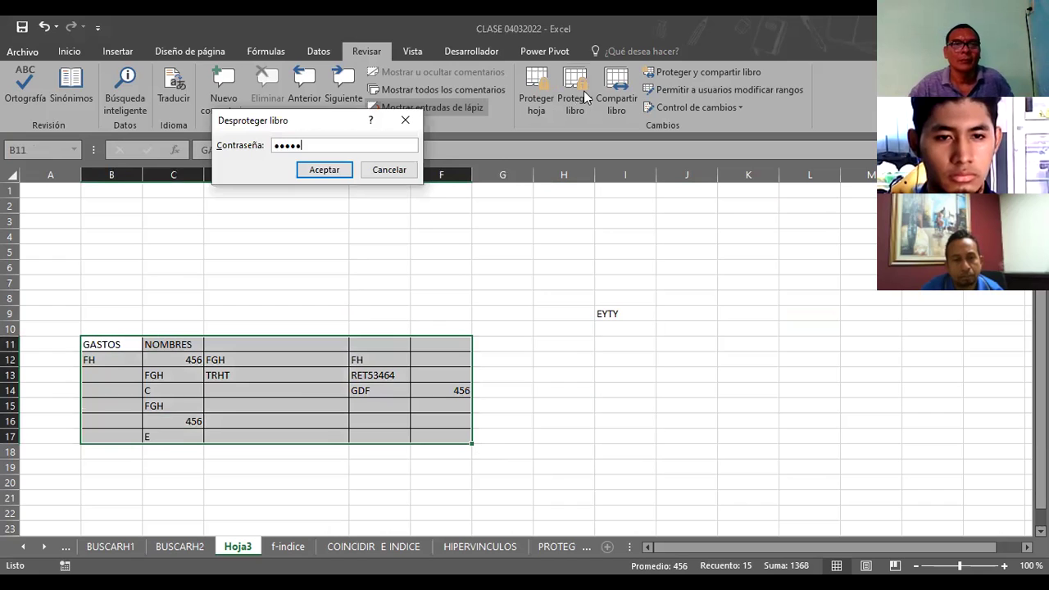
{"action": "key", "text": "Return"}
{"action": "type", "text": "WRT"}
{"action": "left_click", "coordinate": [578, 344]}
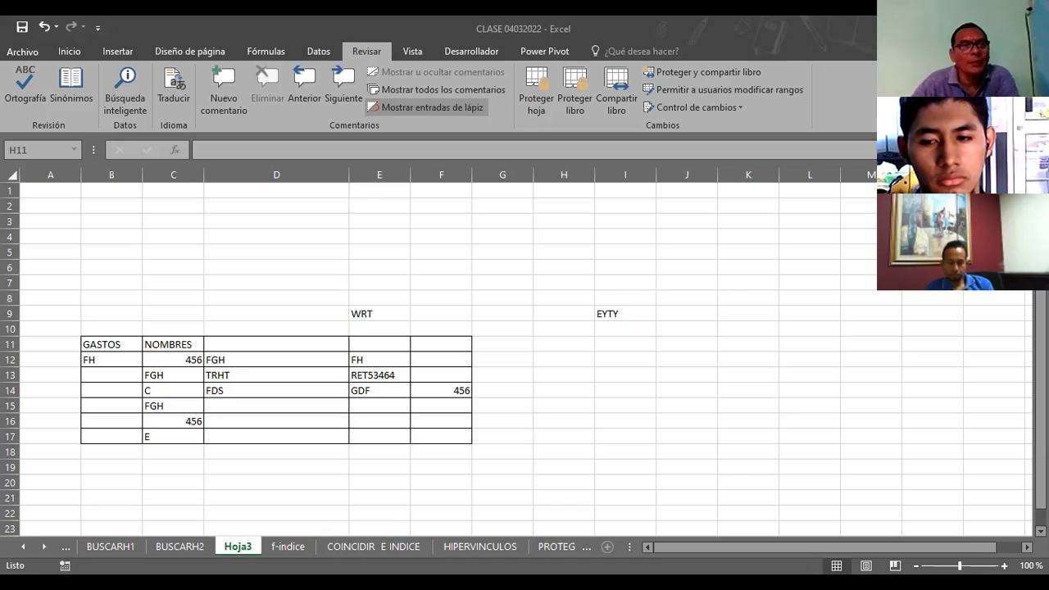
{"action": "left_click", "coordinate": [22, 52]}
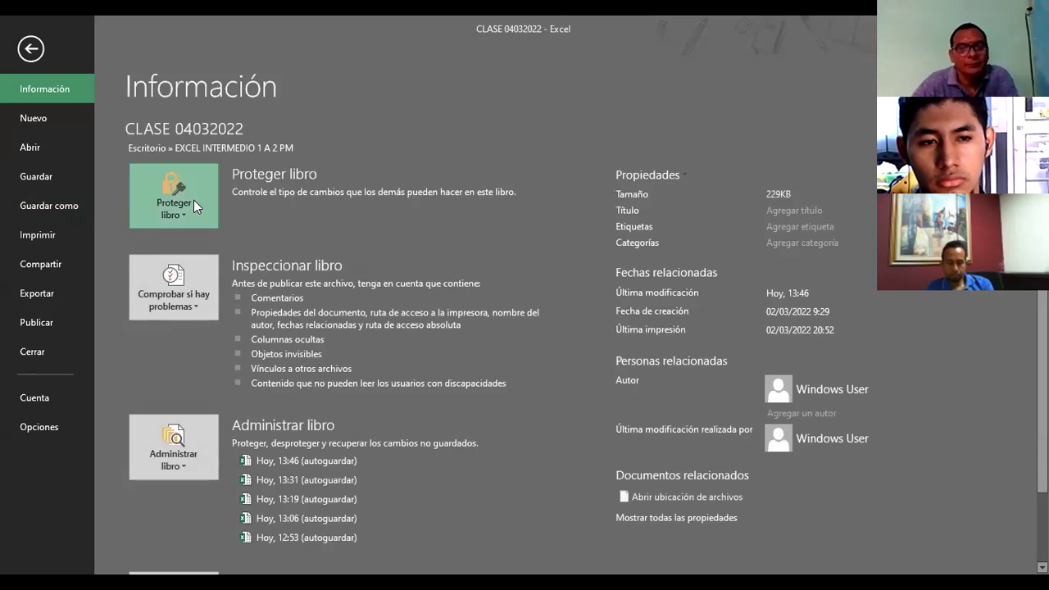
{"action": "left_click", "coordinate": [195, 206]}
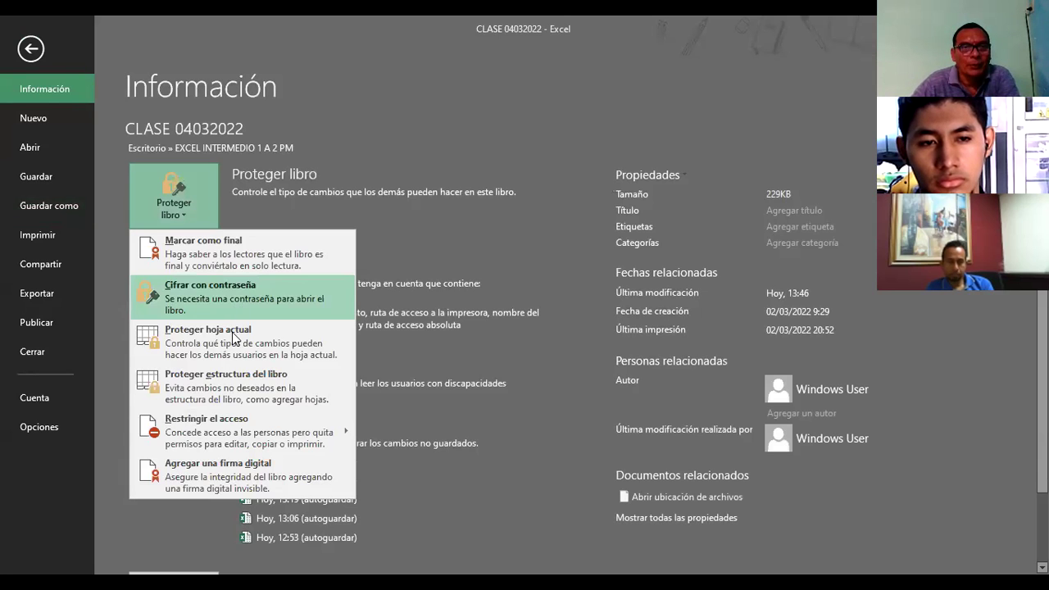
{"action": "left_click", "coordinate": [196, 353]}
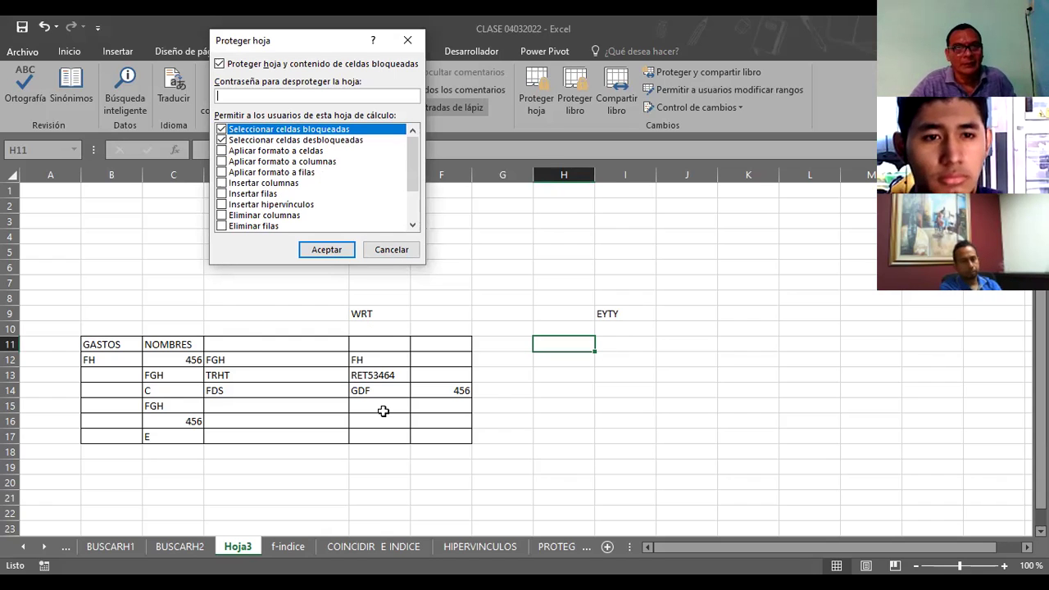
{"action": "key", "text": "Escape"}
Step: Select all cells and open Formato de celdas, then select D11:D18 together with F11:F18
{"action": "left_click", "coordinate": [188, 300]}
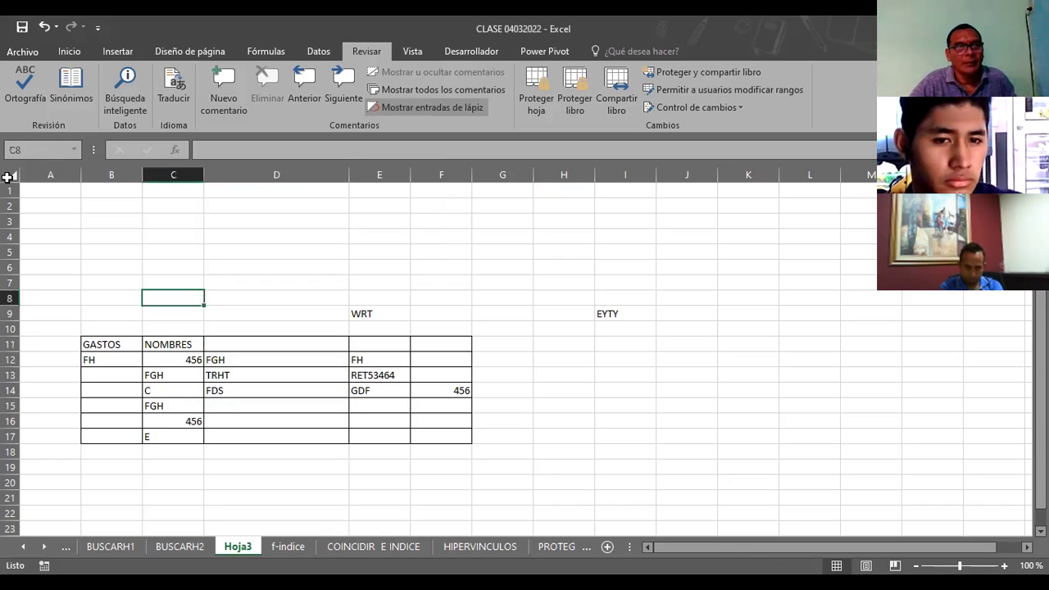
{"action": "left_click", "coordinate": [8, 176]}
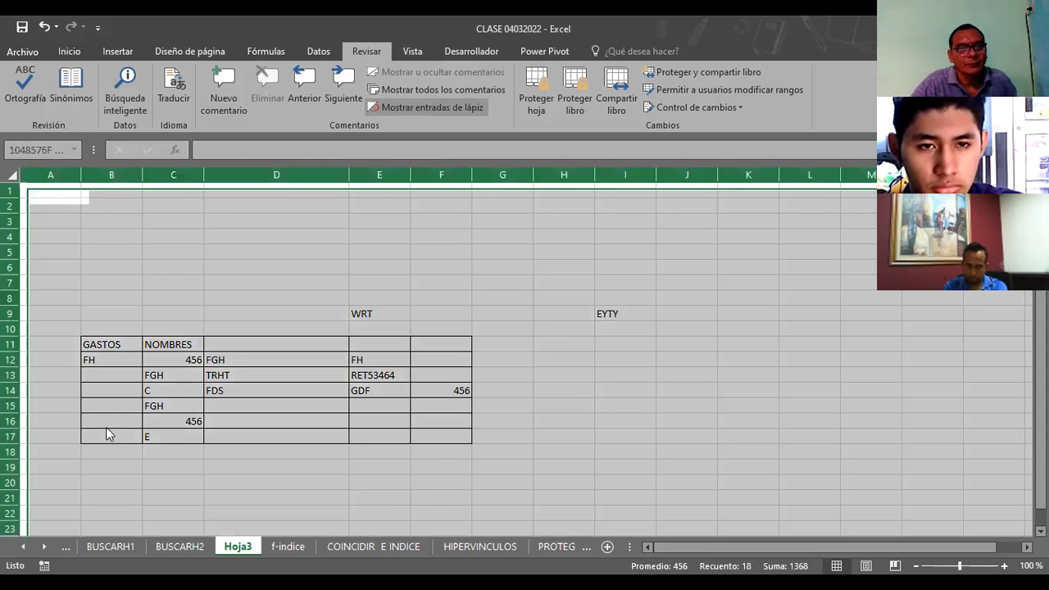
{"action": "key", "text": "shift+F10"}
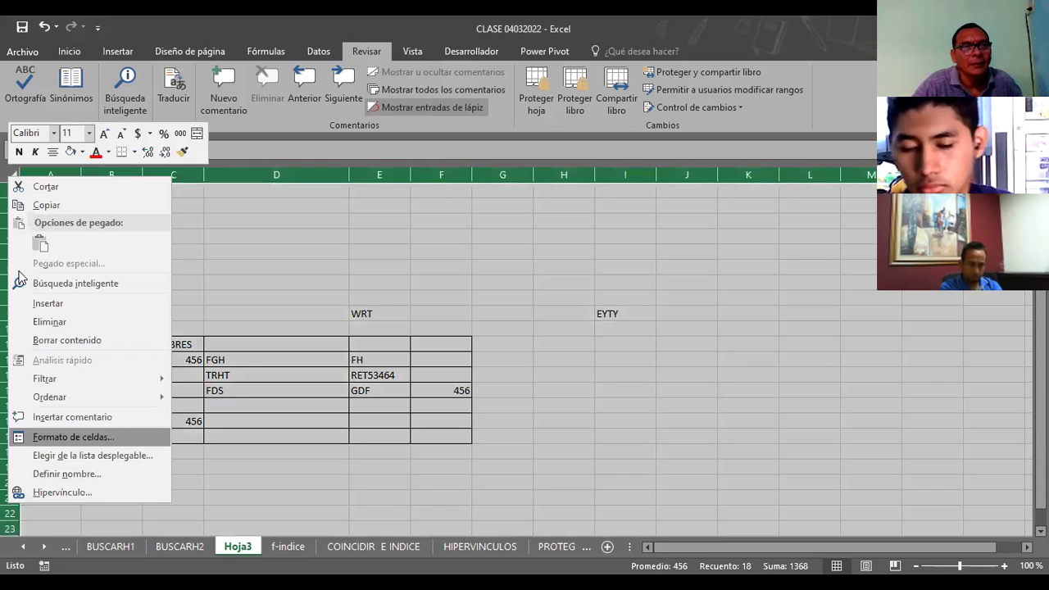
{"action": "key", "text": "Return"}
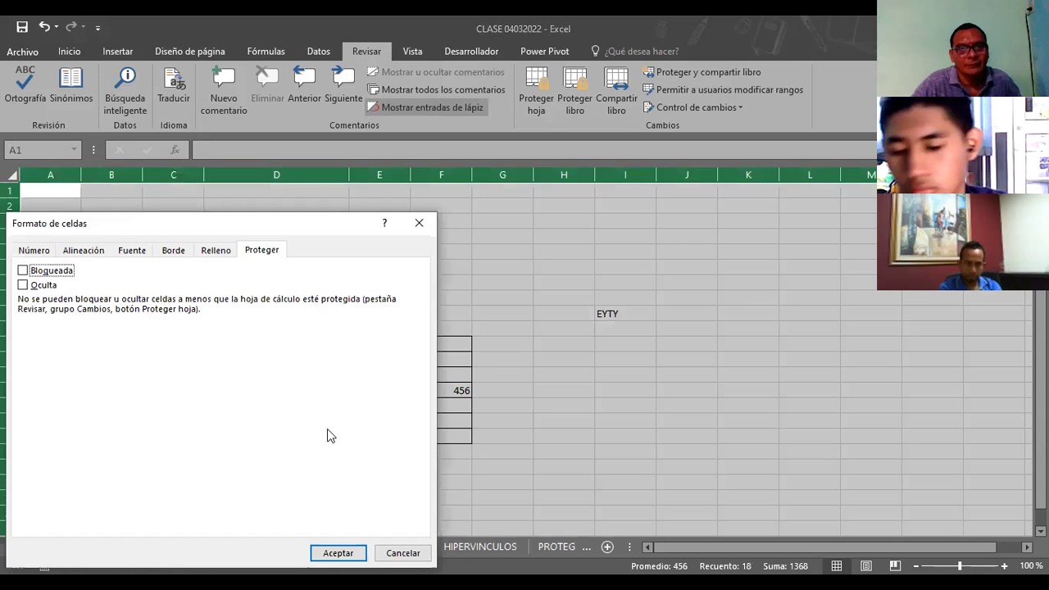
{"action": "key", "text": "Return"}
{"action": "left_click", "coordinate": [245, 348]}
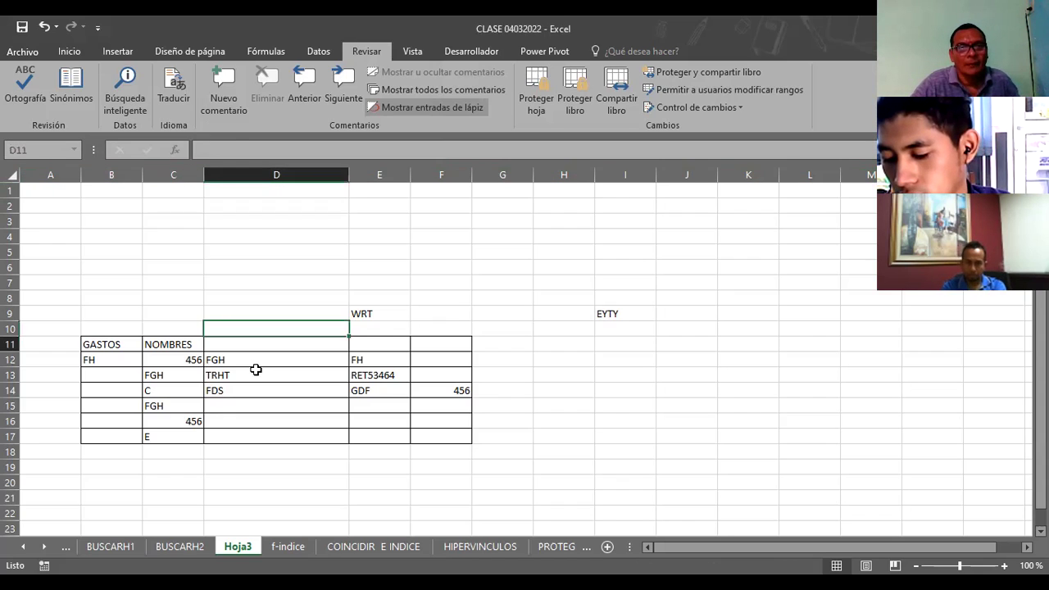
{"action": "left_click", "coordinate": [265, 449], "text": "shift"}
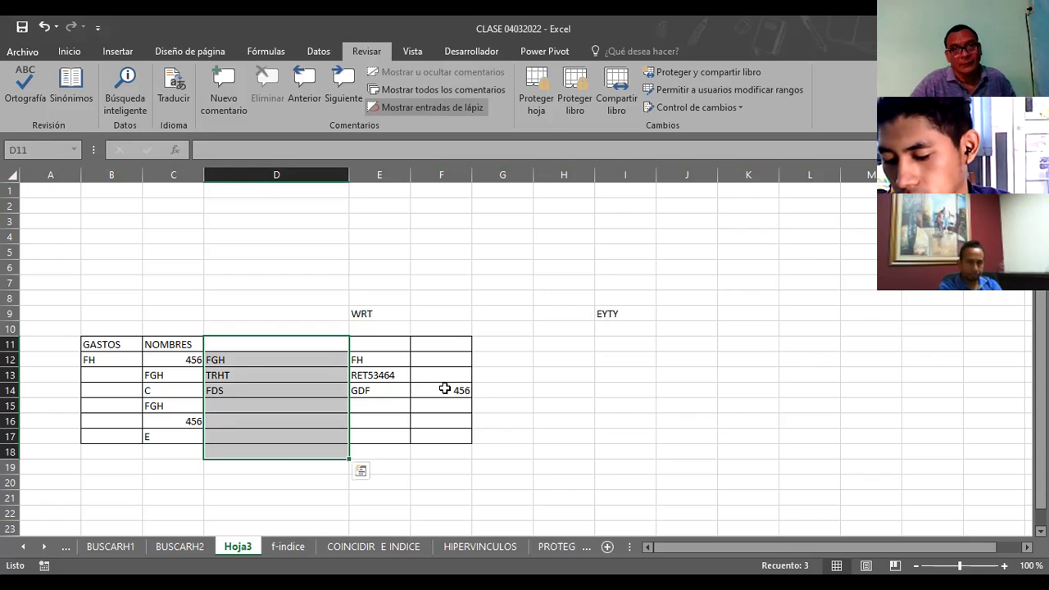
{"action": "left_click_drag", "start_coordinate": [440, 344], "coordinate": [442, 451]}
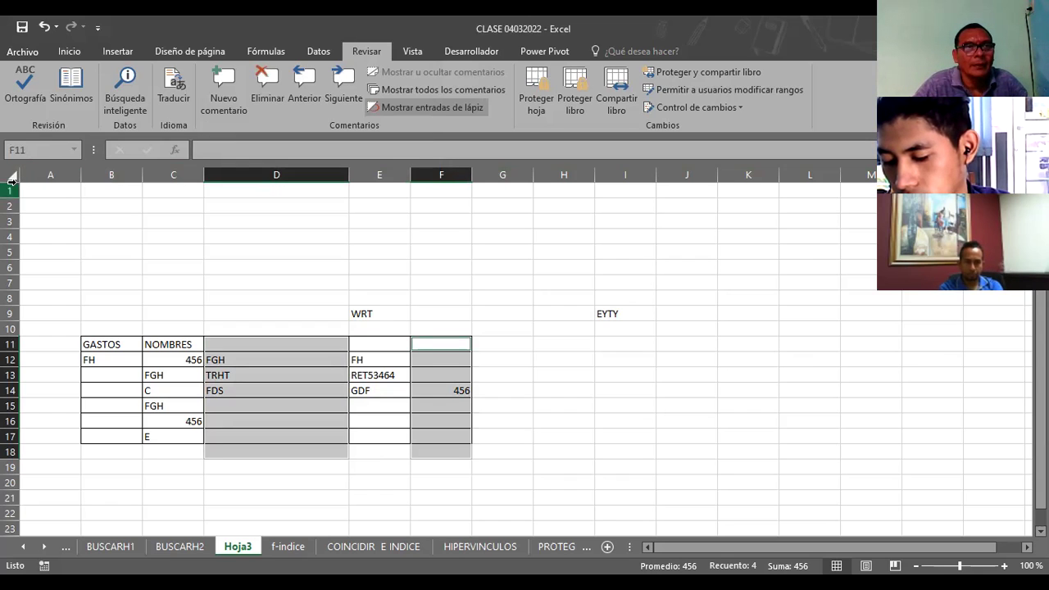
Step: Reselect the whole sheet and set every cell to Bloqueada through Ctrl+1 Formato de celdas
{"action": "left_click", "coordinate": [10, 175]}
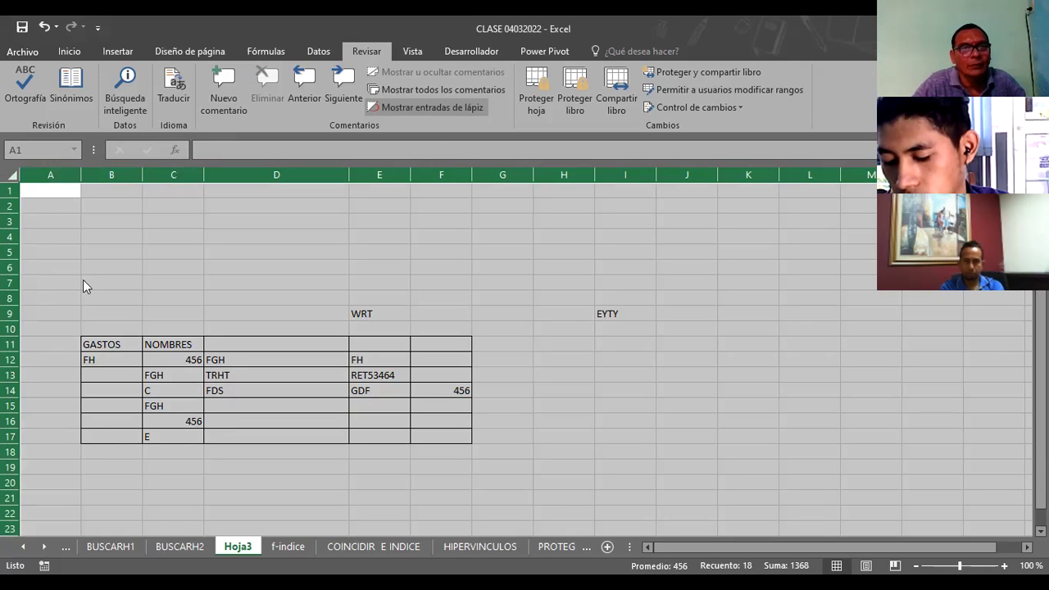
{"action": "key", "text": "ctrl+1"}
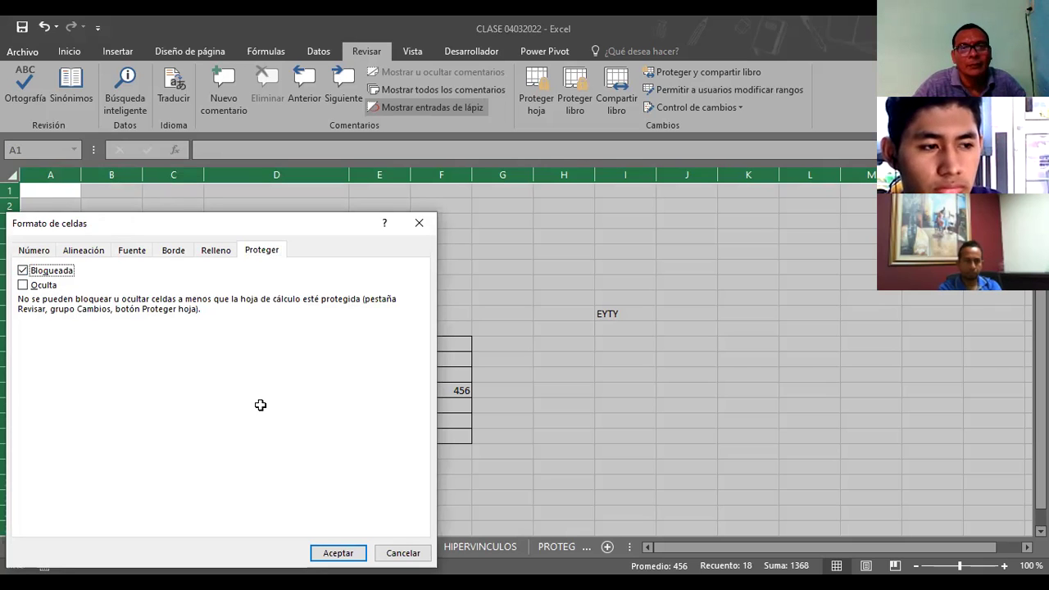
{"action": "key", "text": "Escape"}
{"action": "left_click", "coordinate": [623, 386]}
{"action": "left_click", "coordinate": [264, 359]}
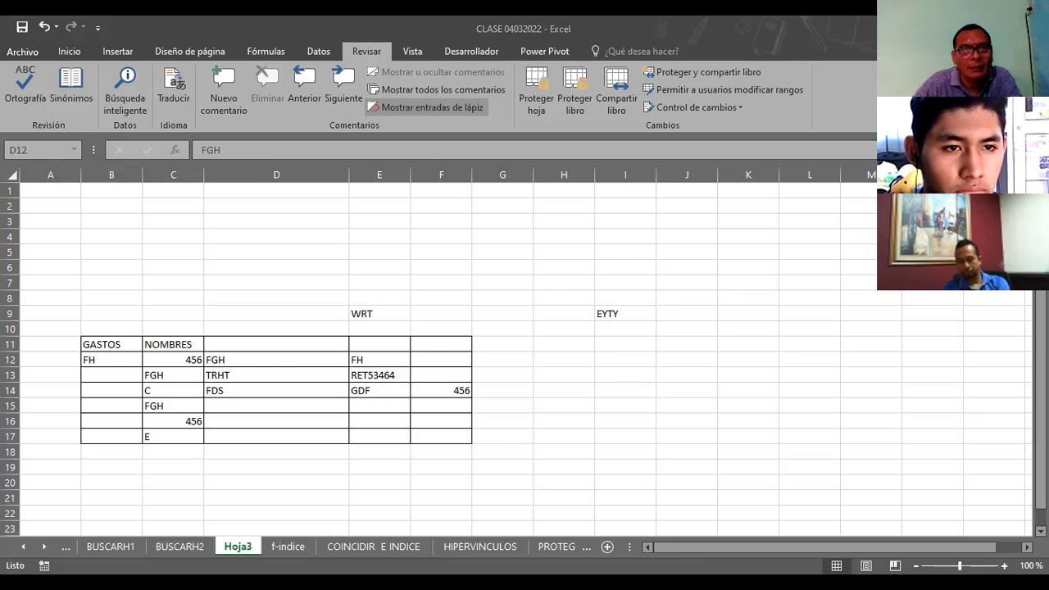
{"action": "left_click", "coordinate": [20, 52]}
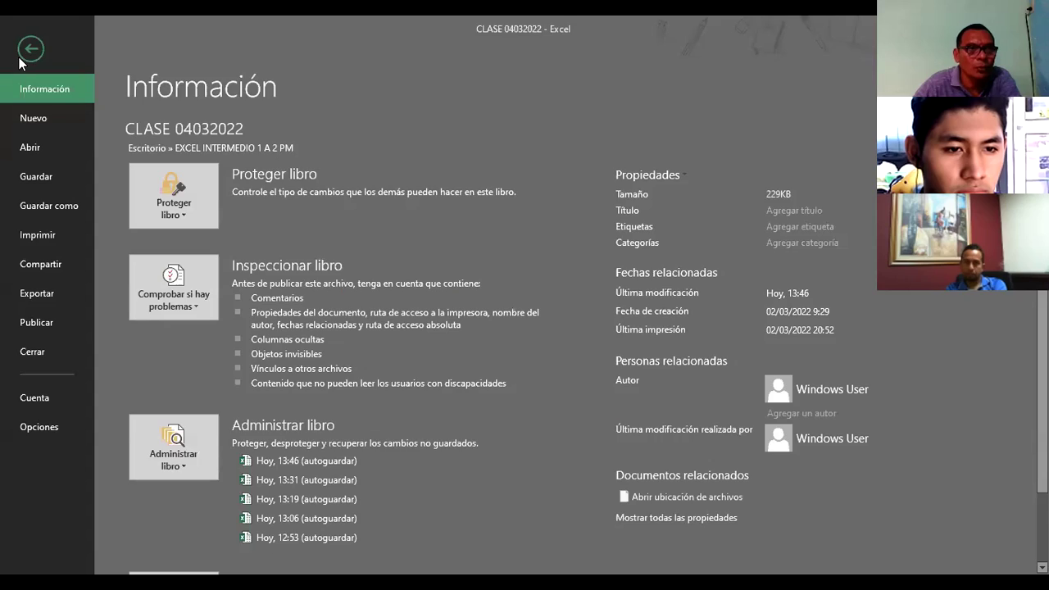
{"action": "left_click", "coordinate": [191, 222]}
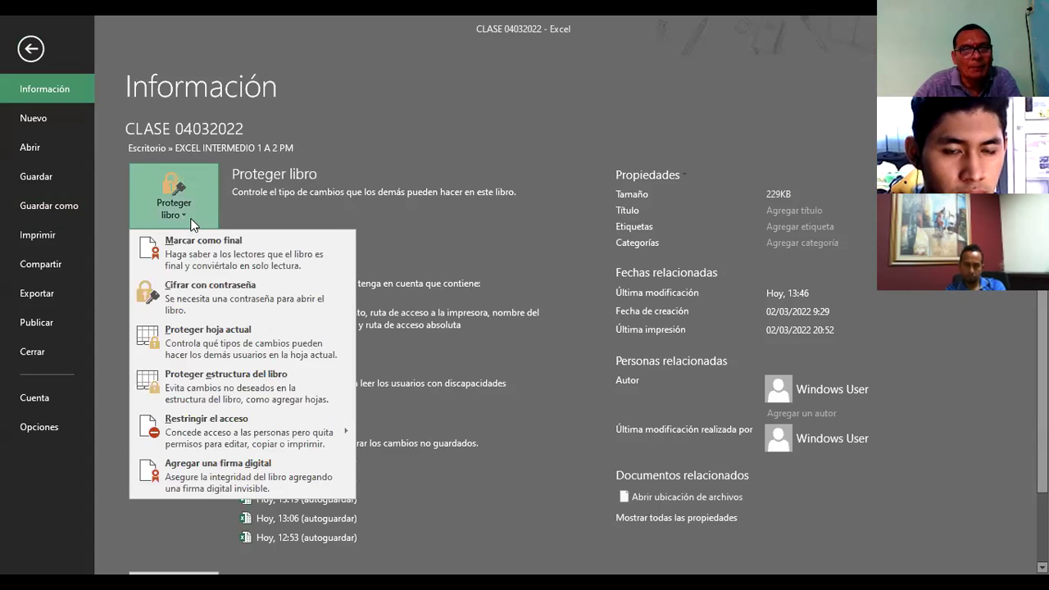
{"action": "left_click", "coordinate": [231, 346]}
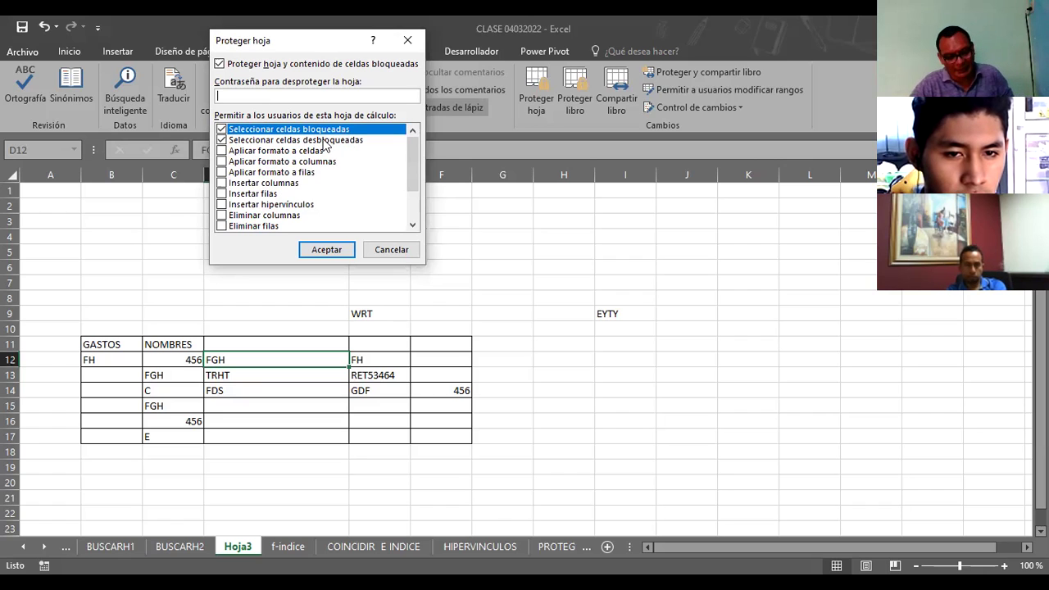
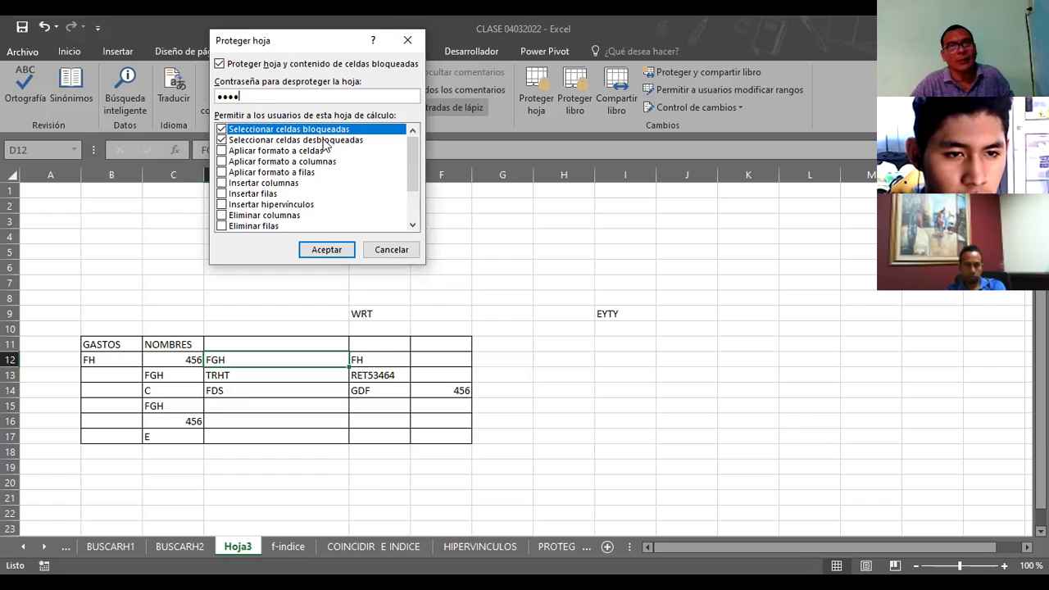
{"action": "left_click", "coordinate": [318, 253]}
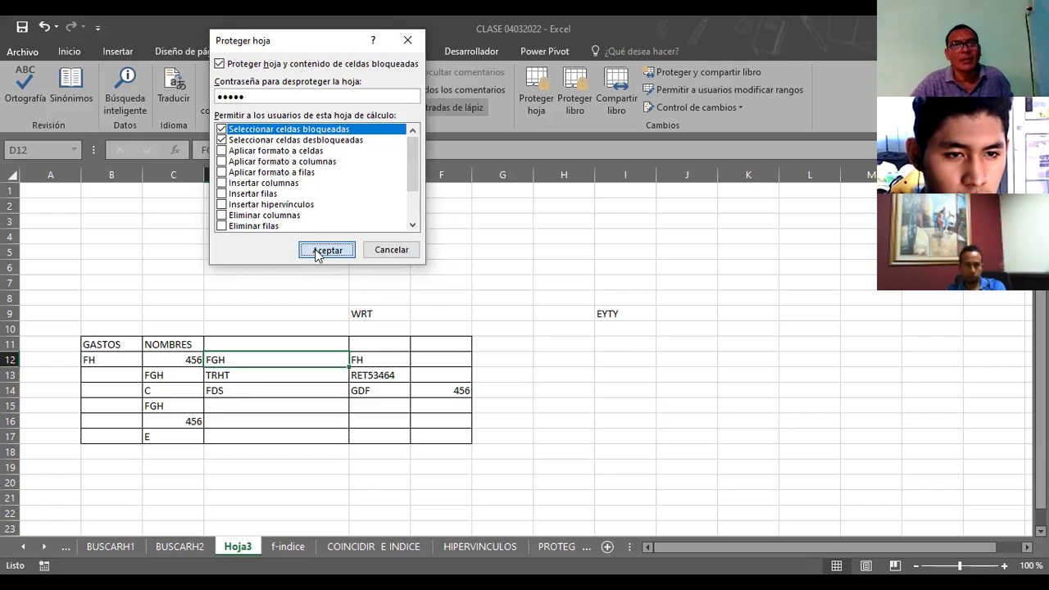
{"action": "key", "text": "Return"}
{"action": "left_click", "coordinate": [328, 211]}
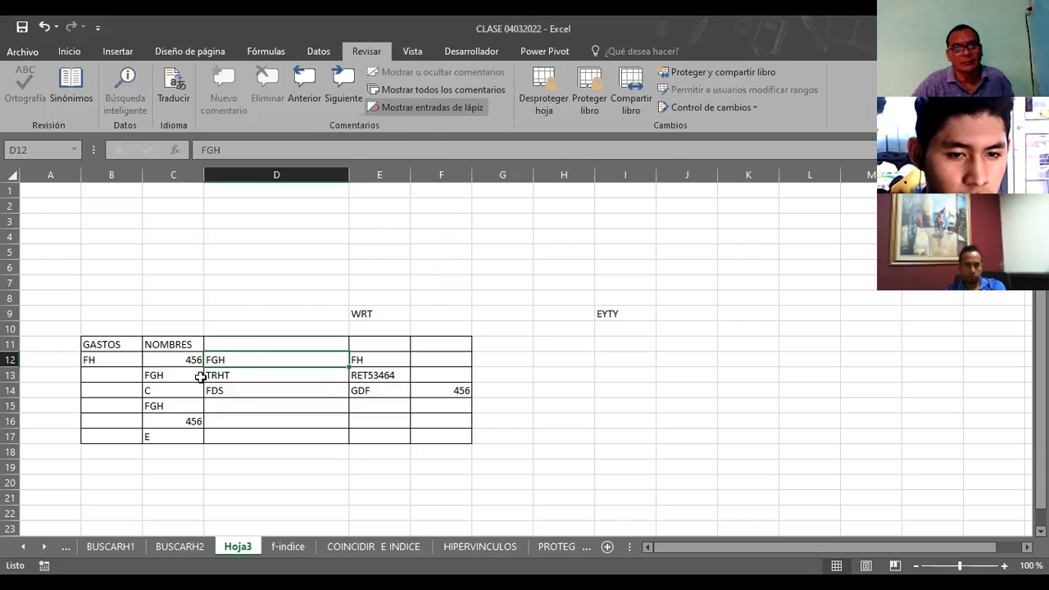
{"action": "left_click", "coordinate": [197, 375]}
{"action": "key", "text": "Delete"}
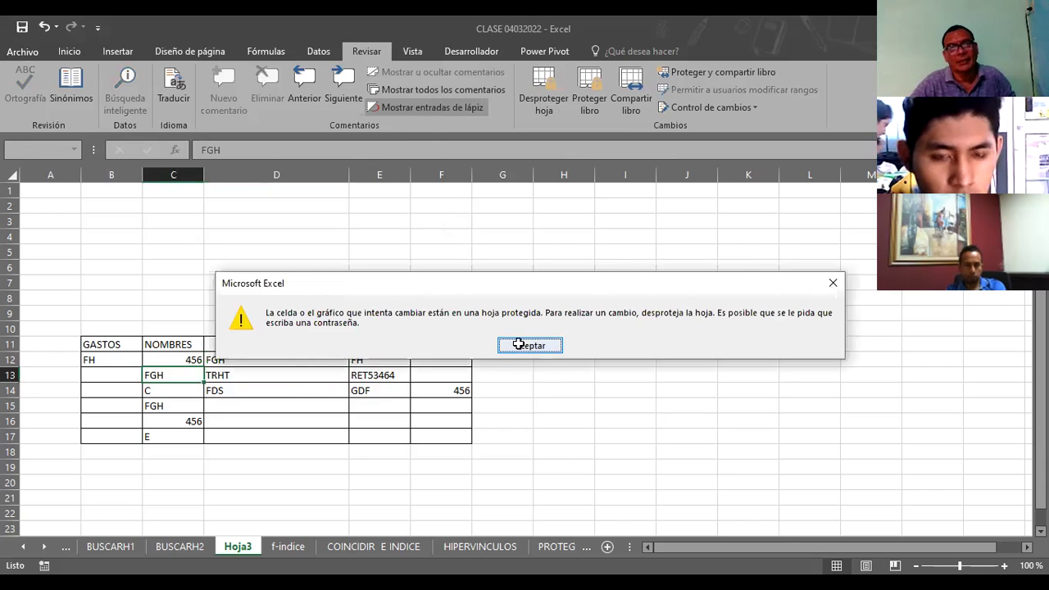
{"action": "key", "text": "Return"}
{"action": "key", "text": "Delete"}
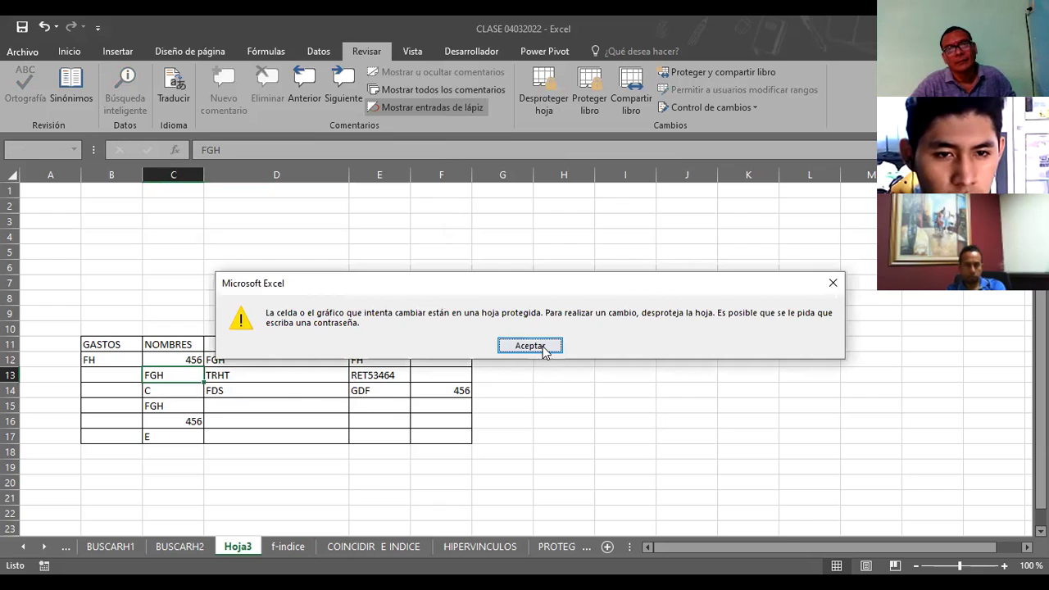
{"action": "left_click", "coordinate": [388, 390]}
{"action": "left_click", "coordinate": [529, 346]}
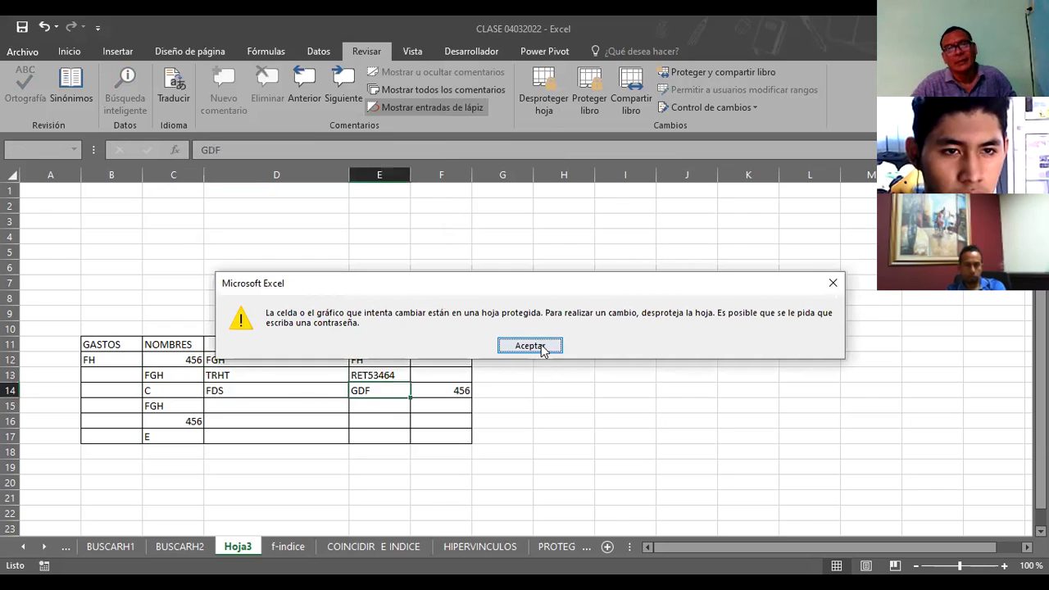
{"action": "left_click", "coordinate": [323, 374]}
{"action": "key", "text": "Delete"}
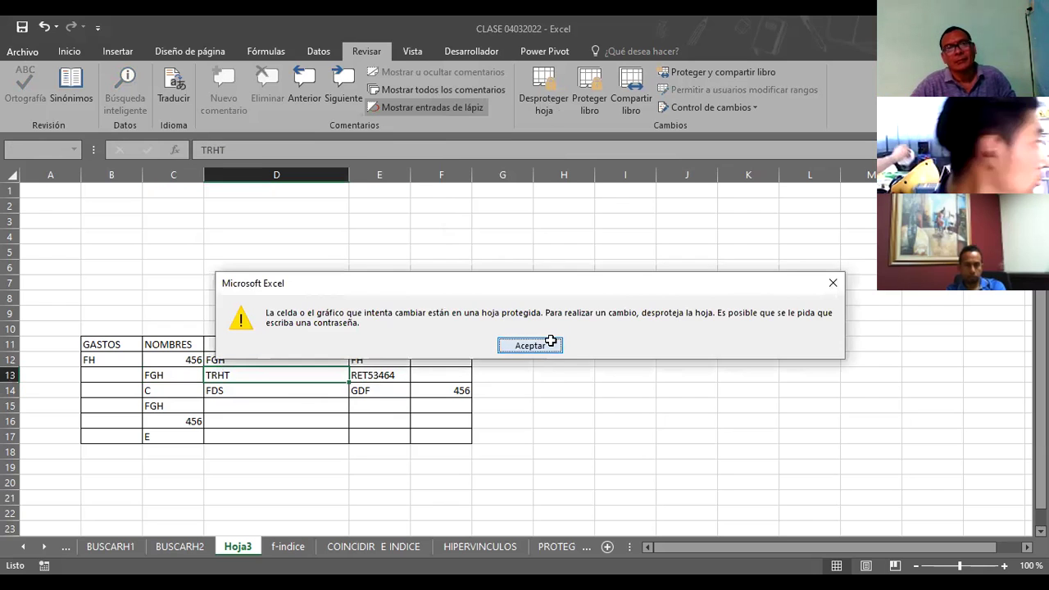
{"action": "left_click", "coordinate": [534, 344]}
{"action": "left_click", "coordinate": [116, 362]}
{"action": "key", "text": "Delete"}
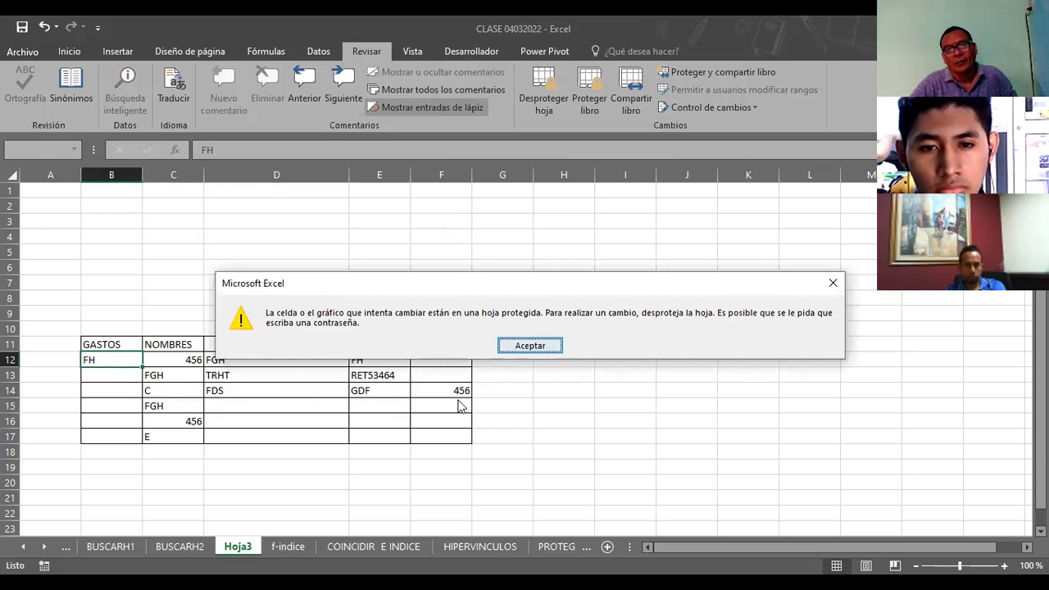
{"action": "left_click", "coordinate": [530, 346]}
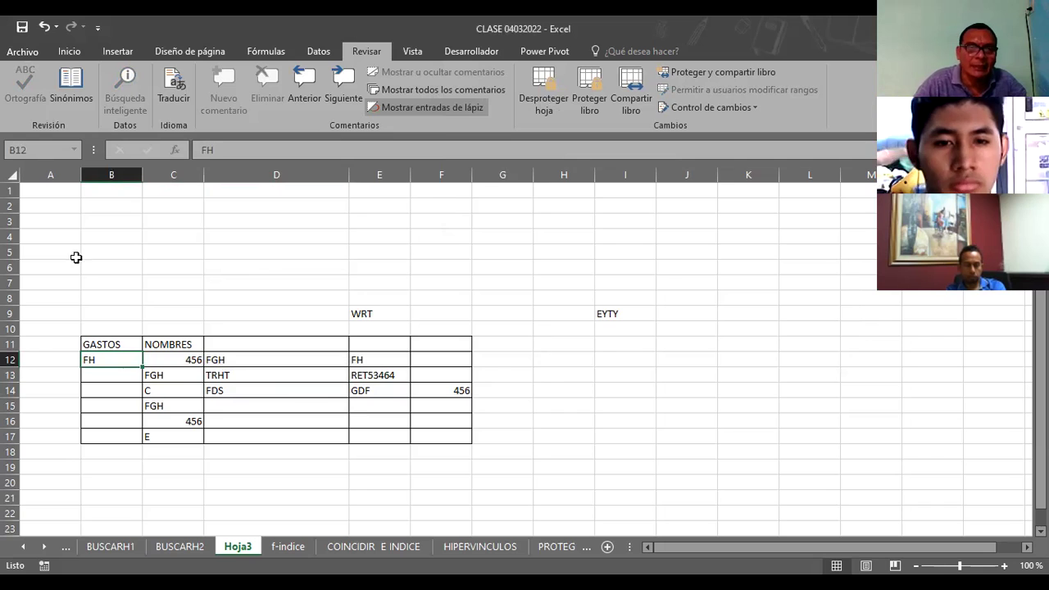
{"action": "left_click", "coordinate": [14, 176]}
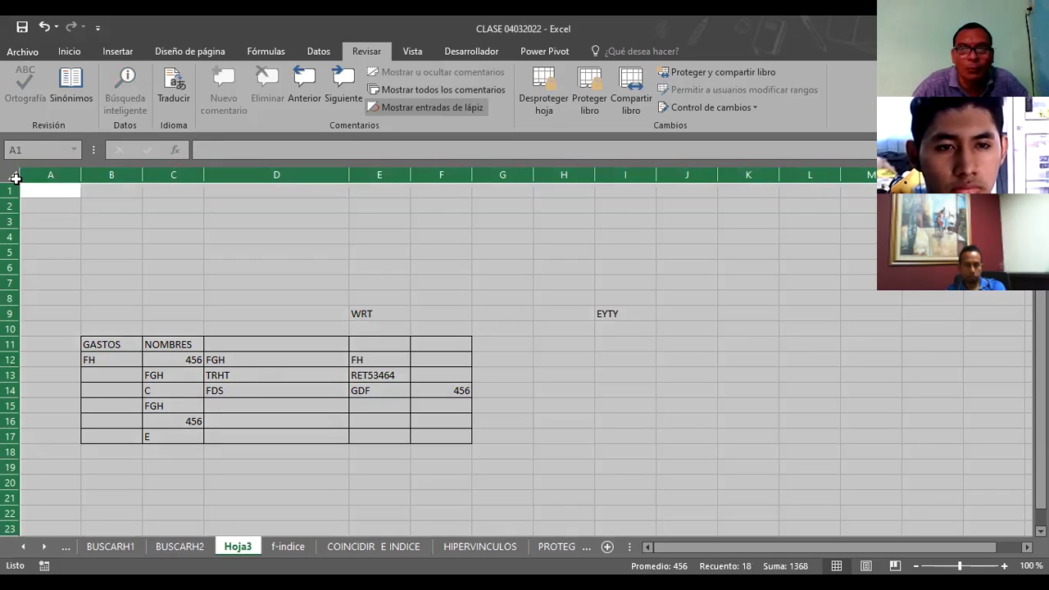
Step: Unprotect Hoja3 with its password and check that cells such as C10 and C15 are editable
{"action": "left_click", "coordinate": [128, 266]}
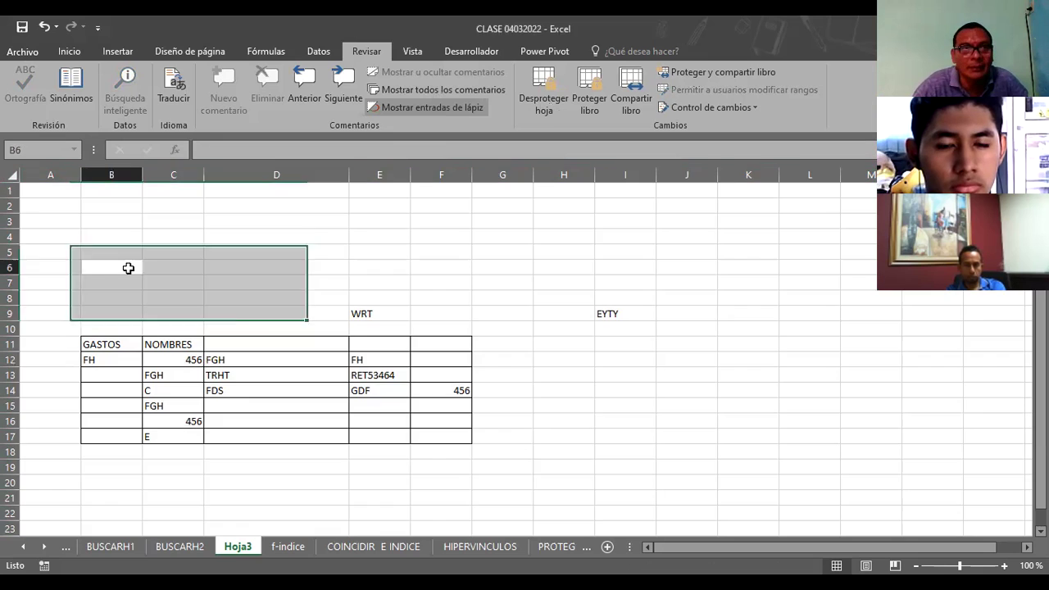
{"action": "left_click", "coordinate": [13, 178]}
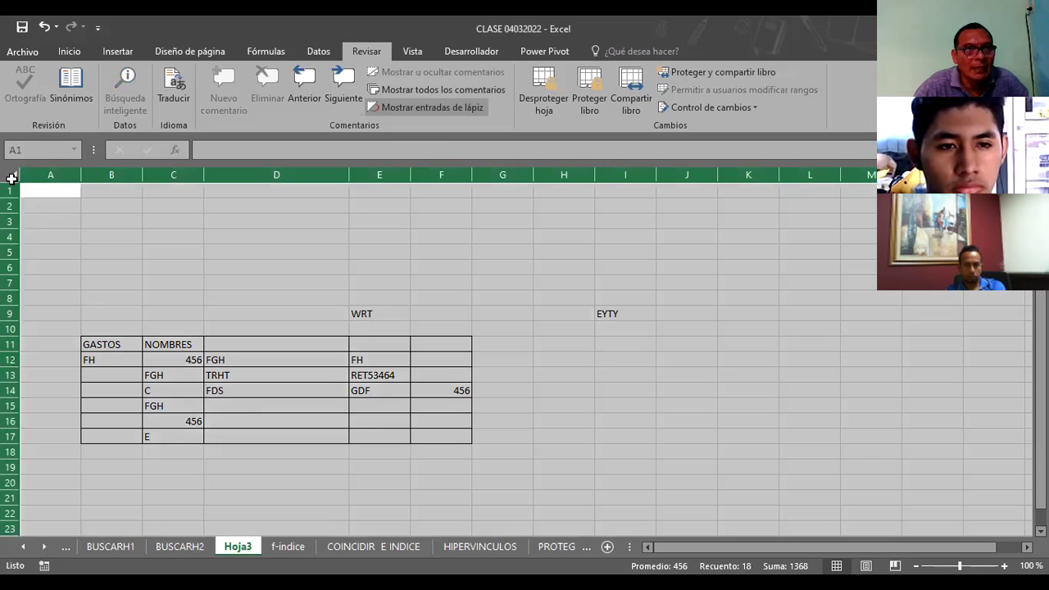
{"action": "key", "text": "shift+F10"}
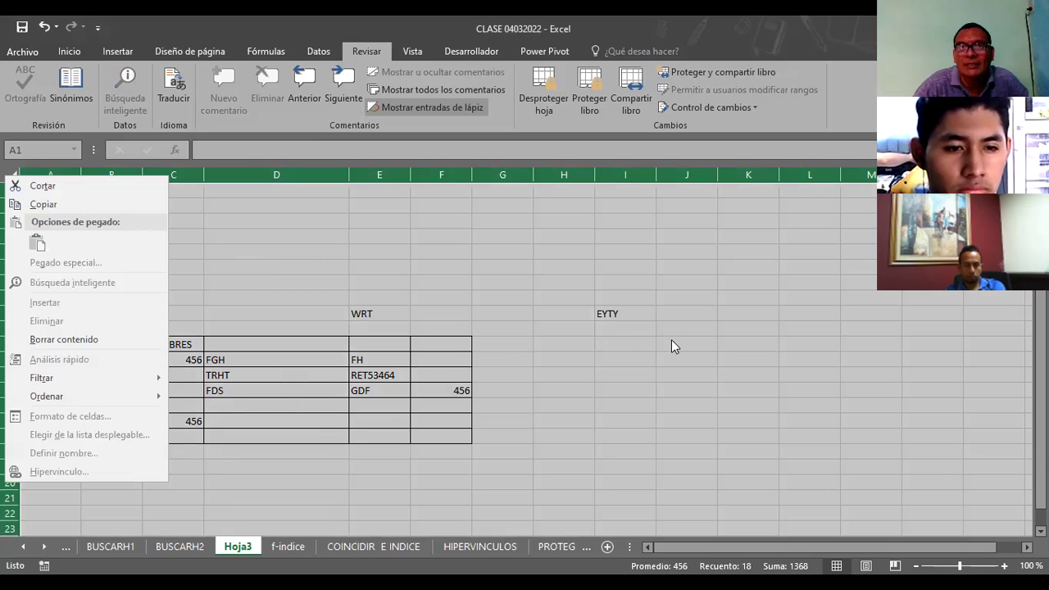
{"action": "key", "text": "Escape"}
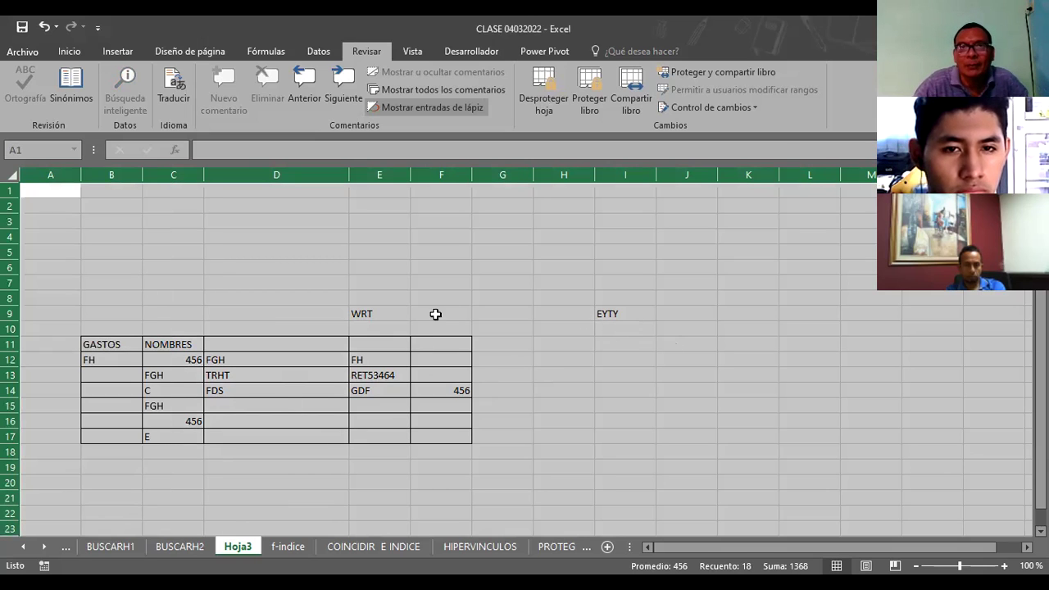
{"action": "left_click", "coordinate": [543, 94]}
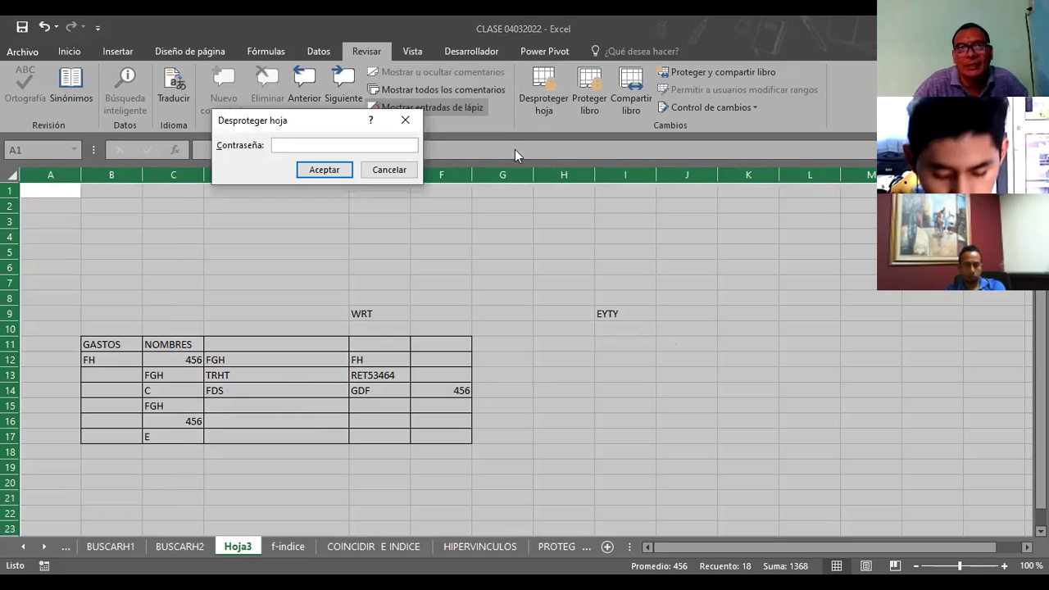
{"action": "left_click", "coordinate": [310, 168]}
{"action": "left_click", "coordinate": [270, 281]}
{"action": "left_click", "coordinate": [147, 326]}
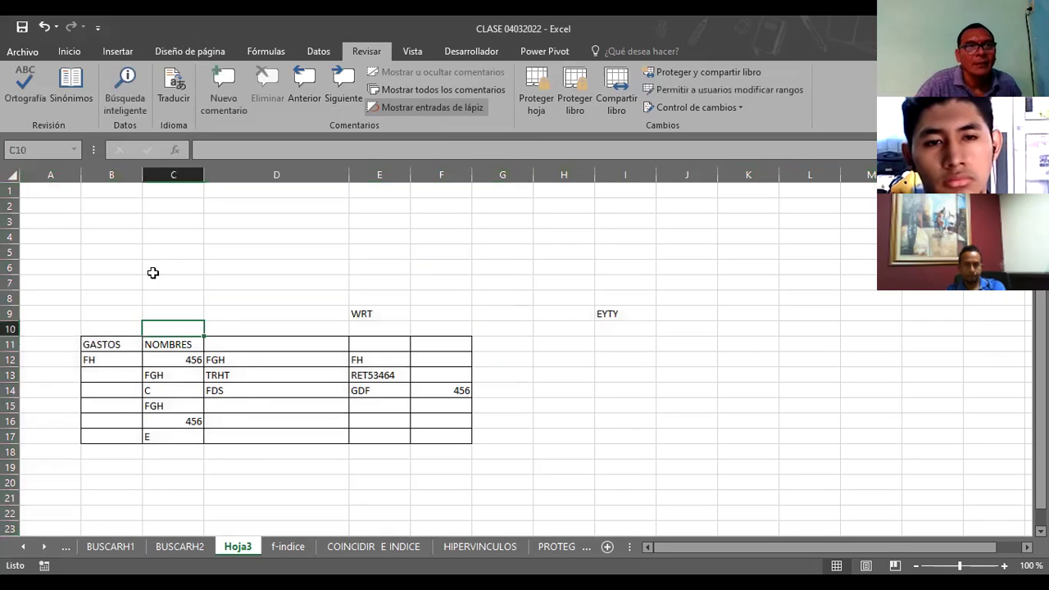
{"action": "left_click", "coordinate": [154, 401]}
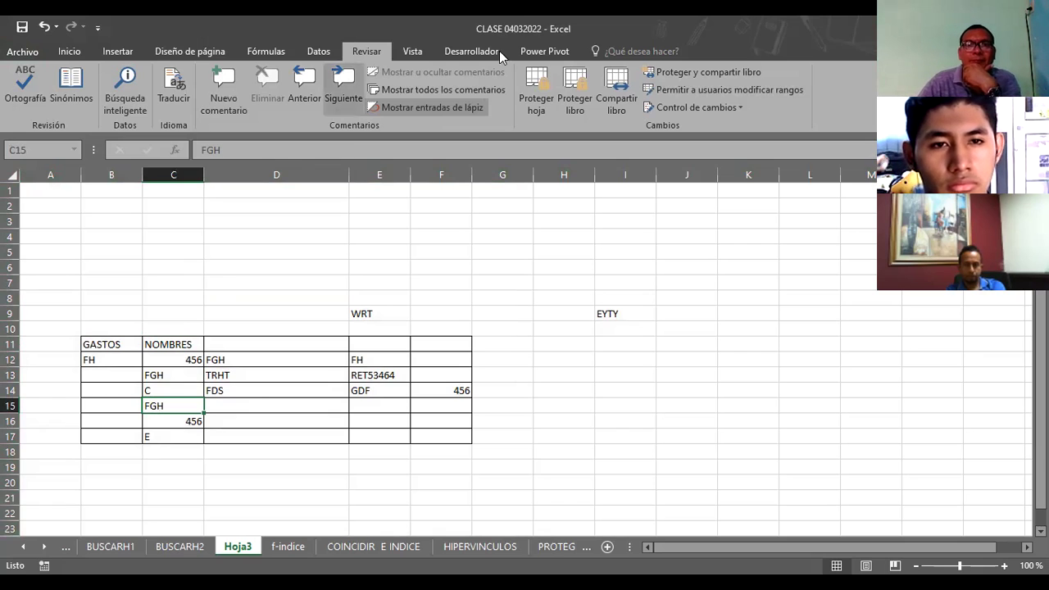
Step: Protect the workbook structure with a newly entered and confirmed password
{"action": "left_click", "coordinate": [575, 92]}
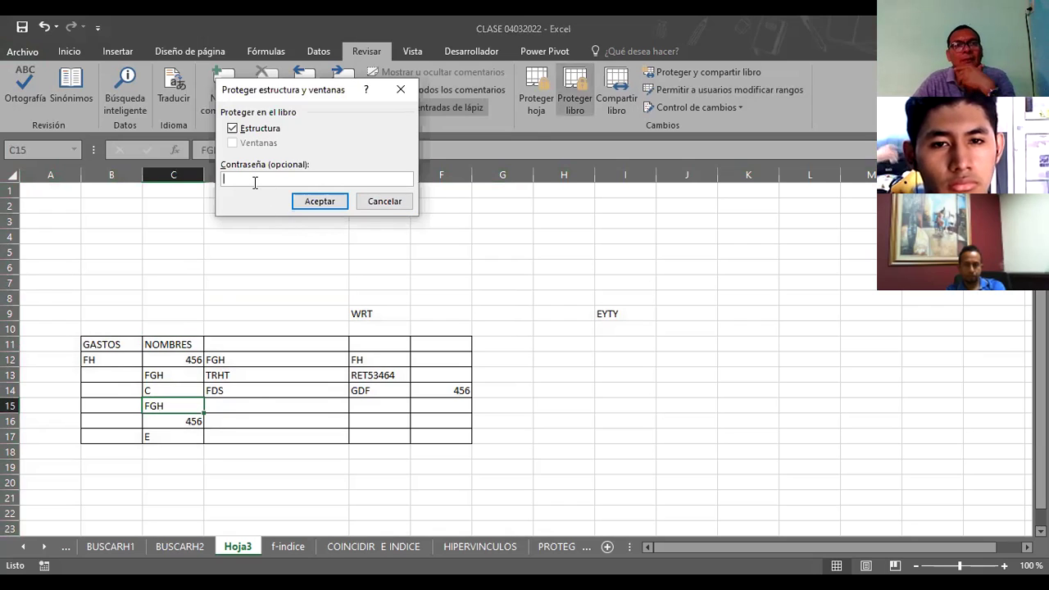
{"action": "type", "text": "5"}
{"action": "left_click", "coordinate": [330, 208]}
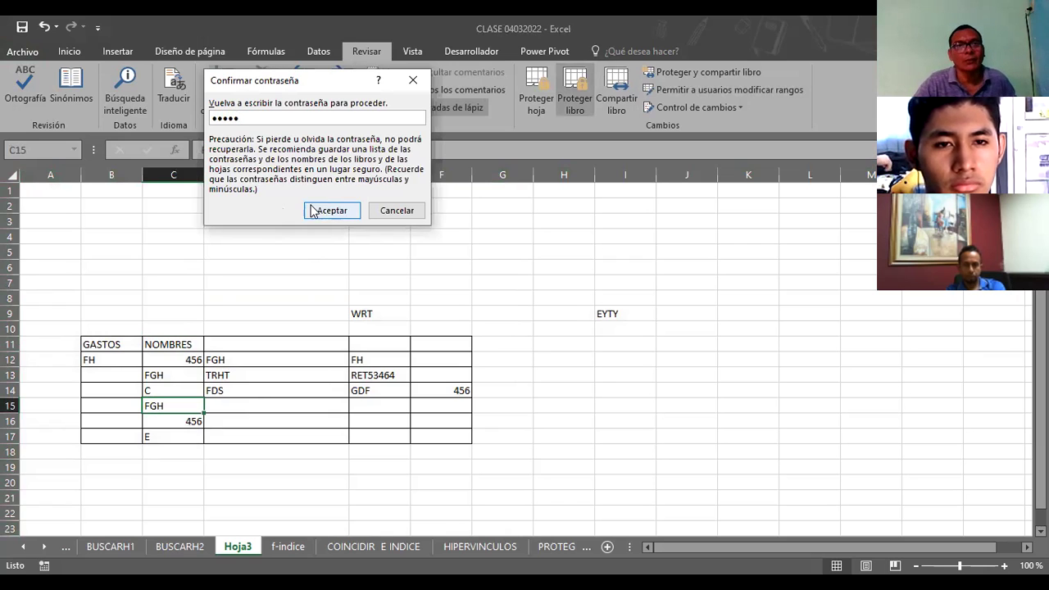
{"action": "left_click", "coordinate": [320, 211]}
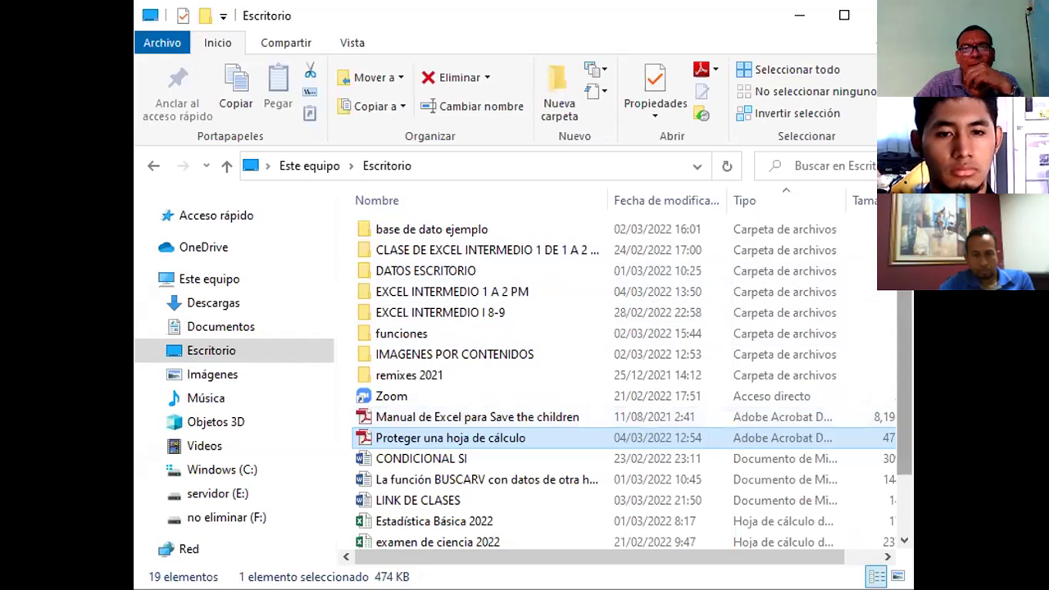
Step: Scroll to the bottom of the Escritorio file list, then return to the Libro1 workbook
{"action": "scroll", "coordinate": [904, 303], "scroll_direction": "down", "scroll_amount": 2}
{"action": "left_click_drag", "start_coordinate": [905, 303], "coordinate": [906, 316]}
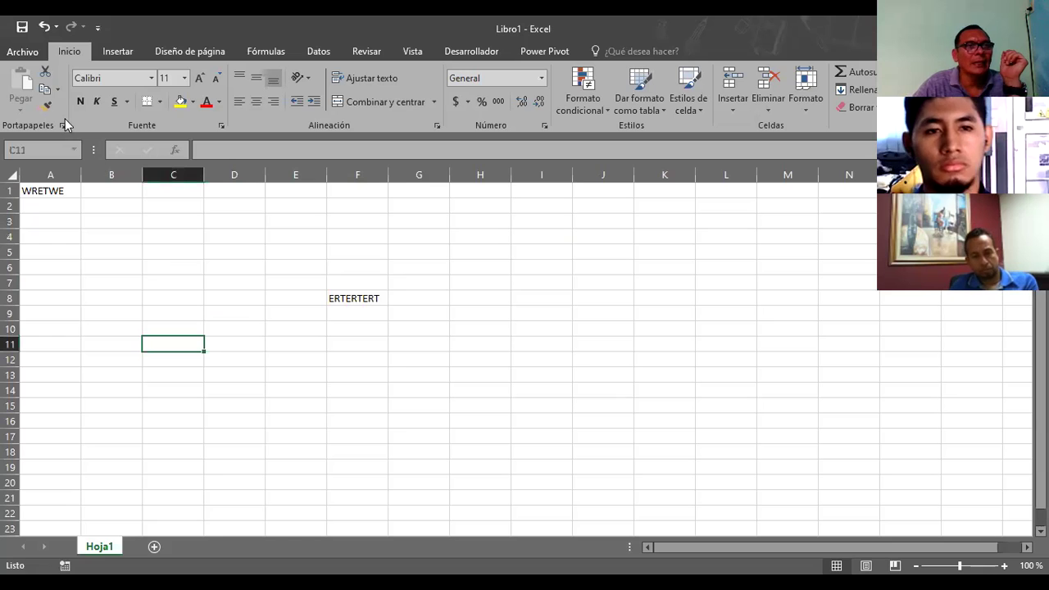
Step: Save the new workbook to the Escritorio folder under the name 1A2
{"action": "left_click", "coordinate": [24, 51]}
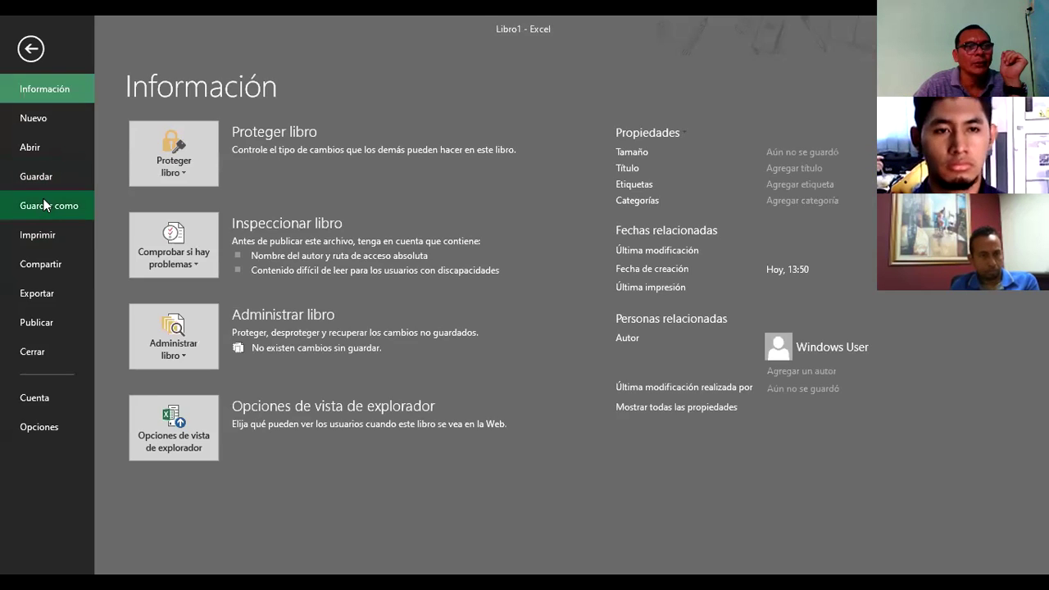
{"action": "left_click", "coordinate": [42, 204]}
{"action": "left_click", "coordinate": [190, 267]}
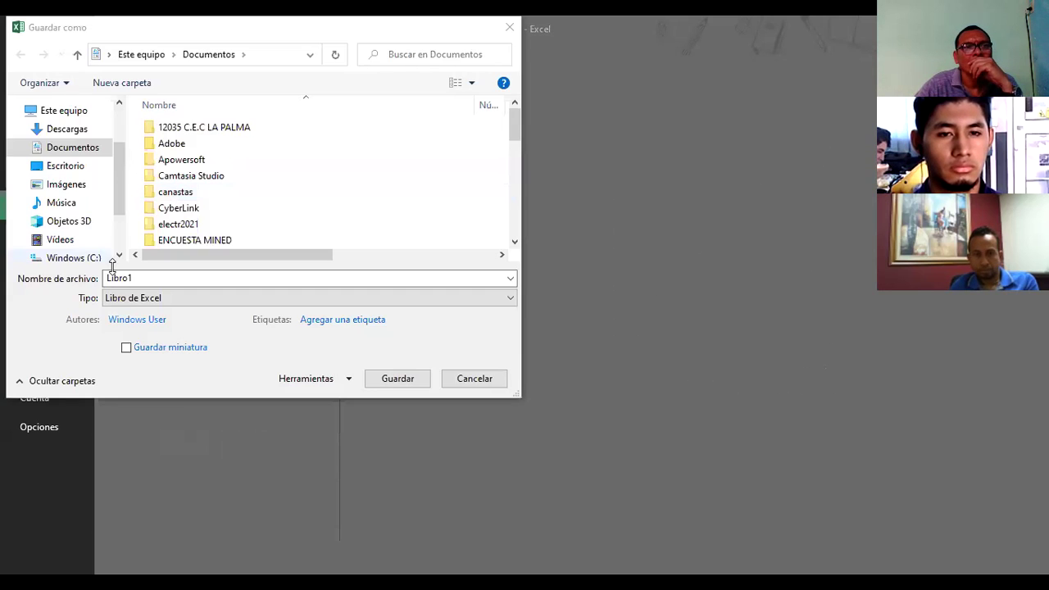
{"action": "left_click", "coordinate": [65, 167]}
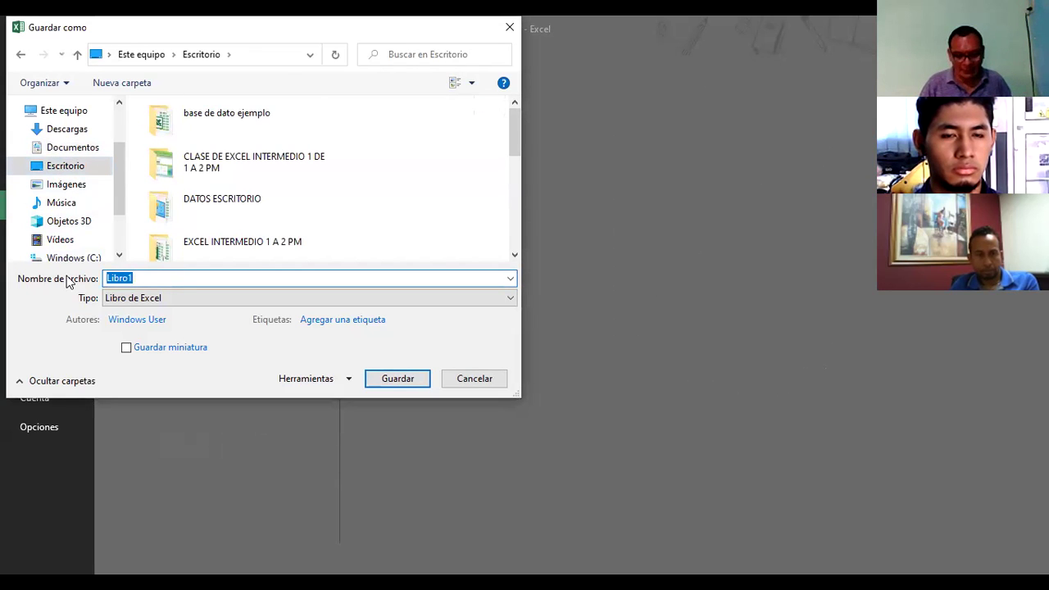
{"action": "type", "text": "1A"}
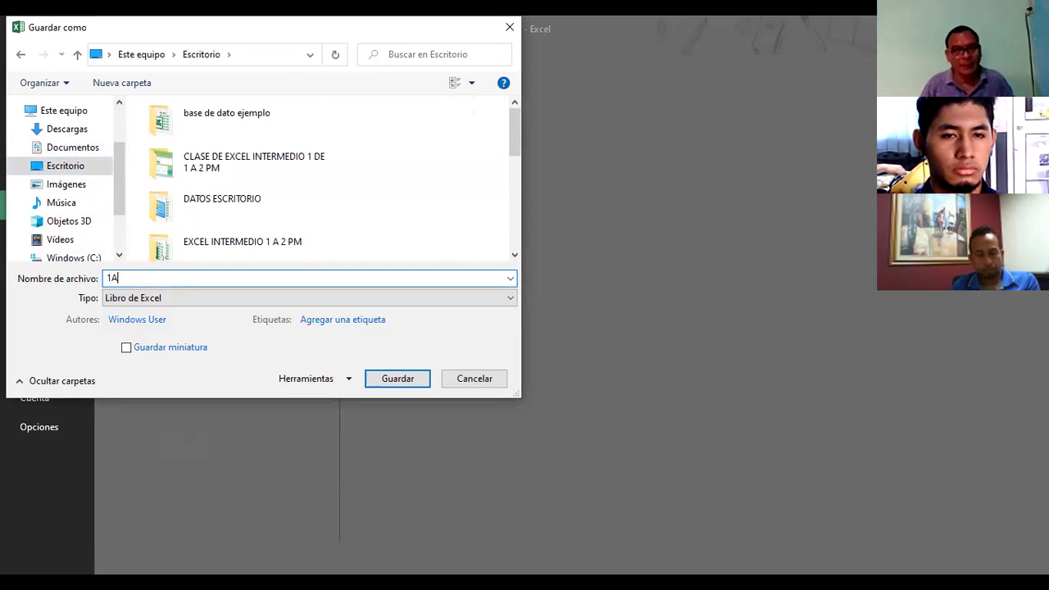
{"action": "key", "text": "Return"}
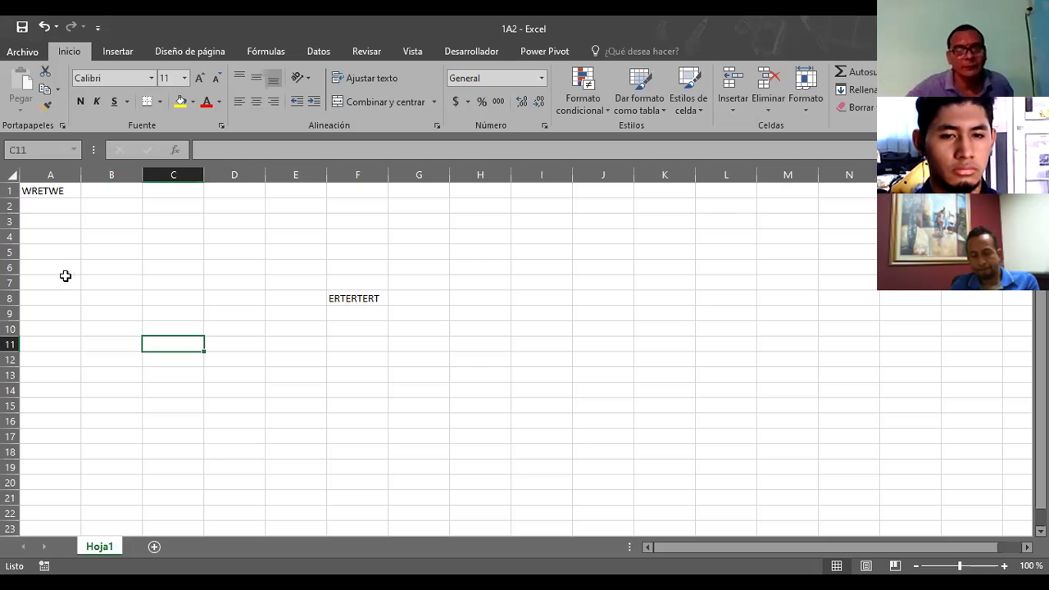
Step: Check the workbook protection options on the Información page, then return to the sheet
{"action": "left_click", "coordinate": [29, 52]}
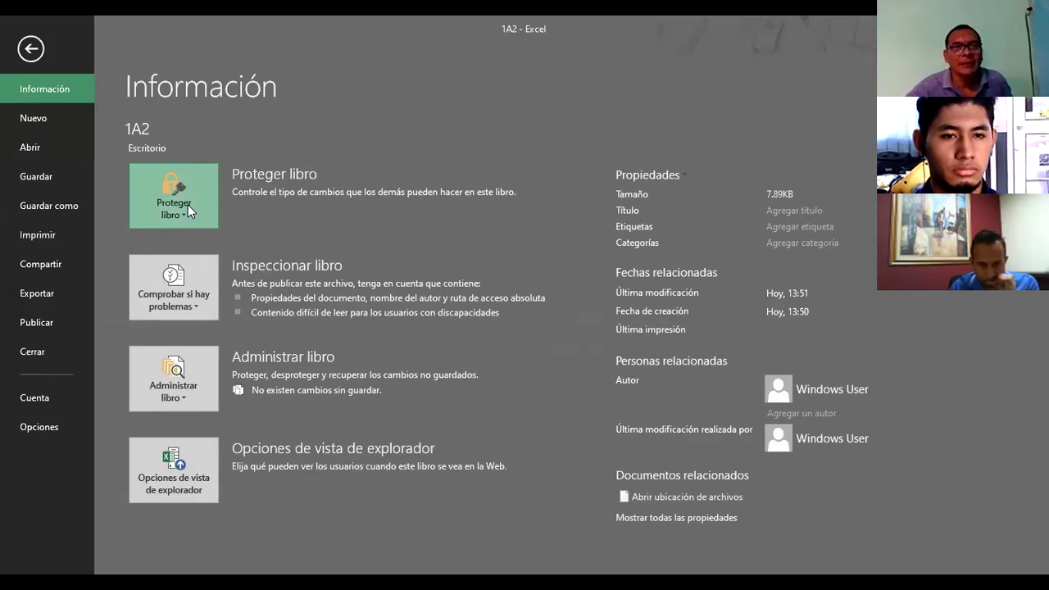
{"action": "left_click", "coordinate": [188, 212]}
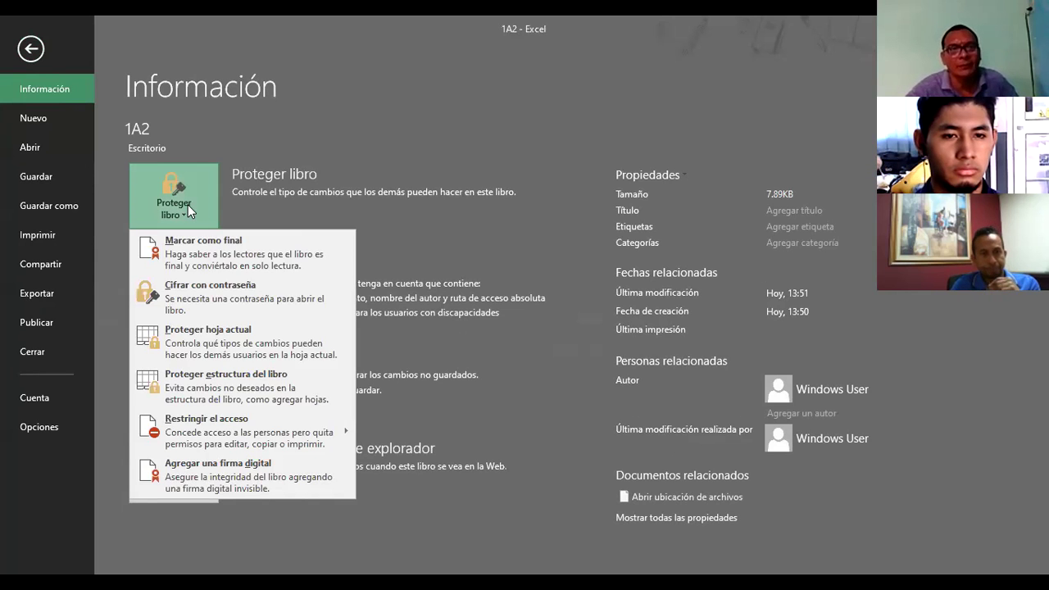
{"action": "key", "text": "Escape"}
{"action": "key", "text": "Escape"}
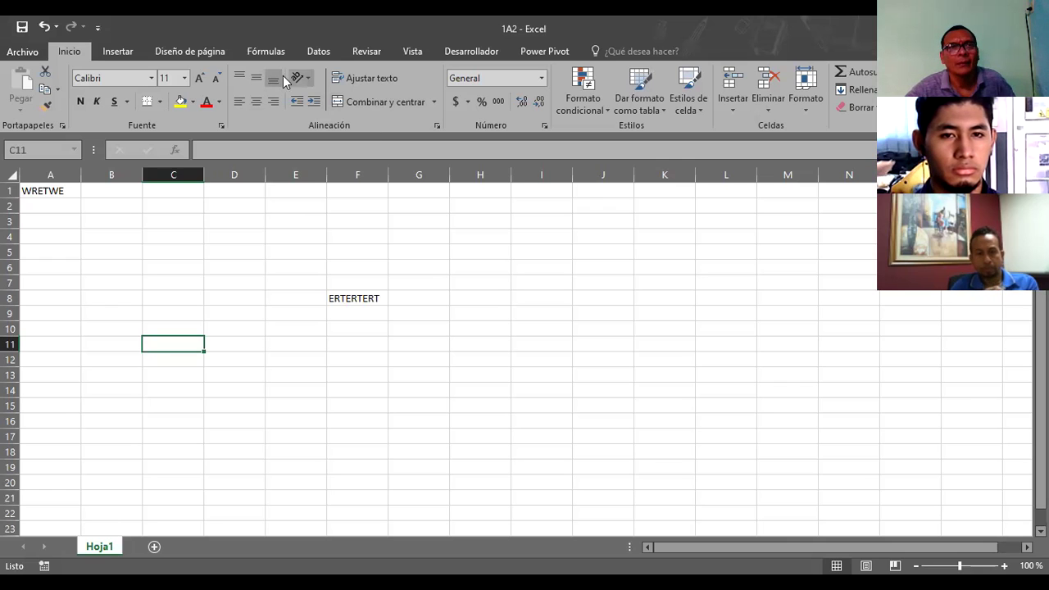
Step: Password-protect the 1A2 workbook structure from the Revisar tab and save it
{"action": "left_click", "coordinate": [316, 51]}
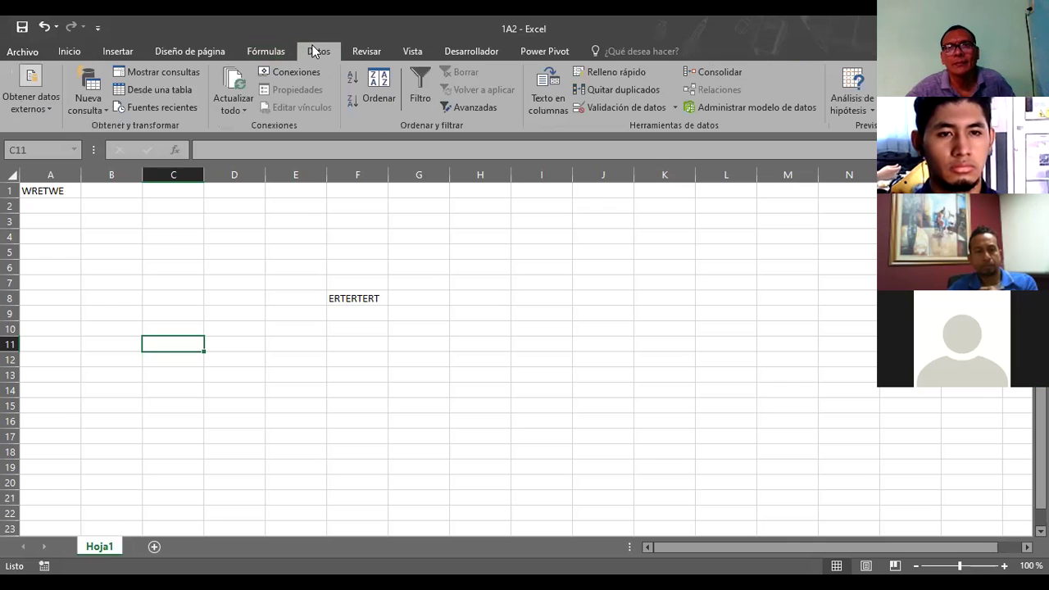
{"action": "left_click", "coordinate": [209, 51]}
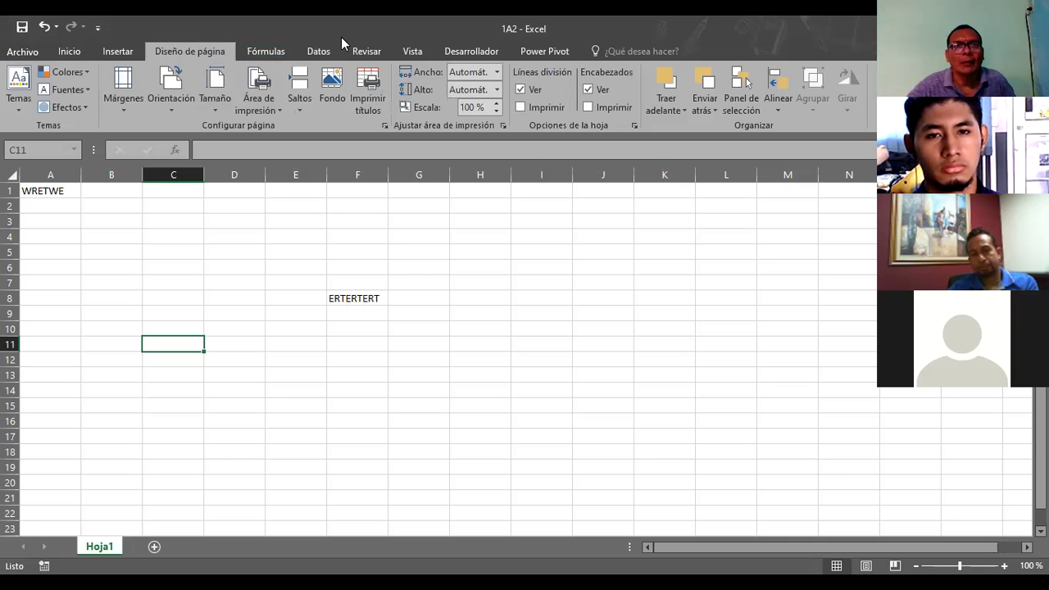
{"action": "left_click", "coordinate": [366, 51]}
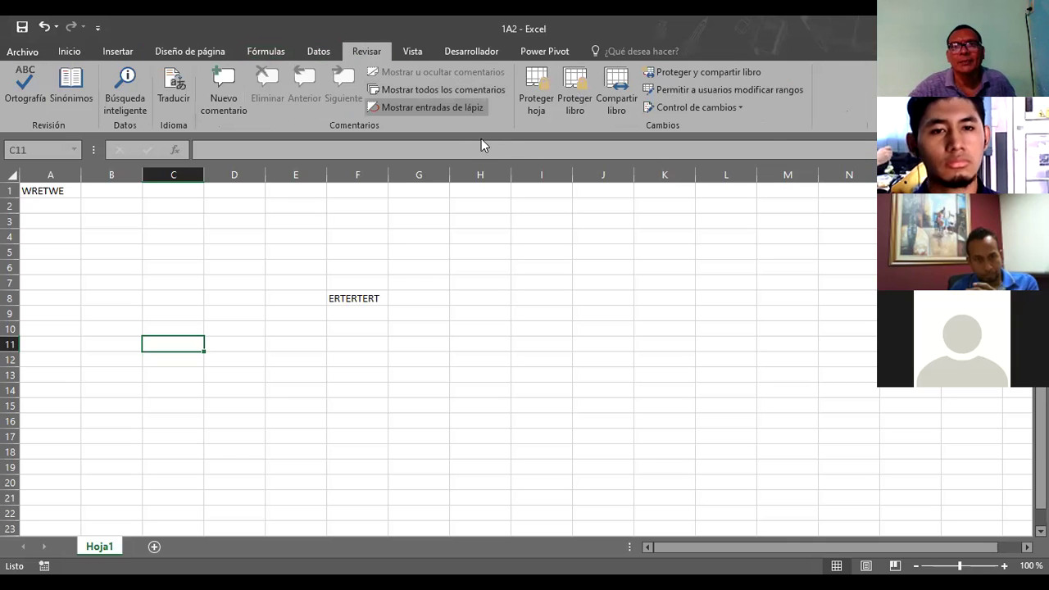
{"action": "left_click", "coordinate": [576, 98]}
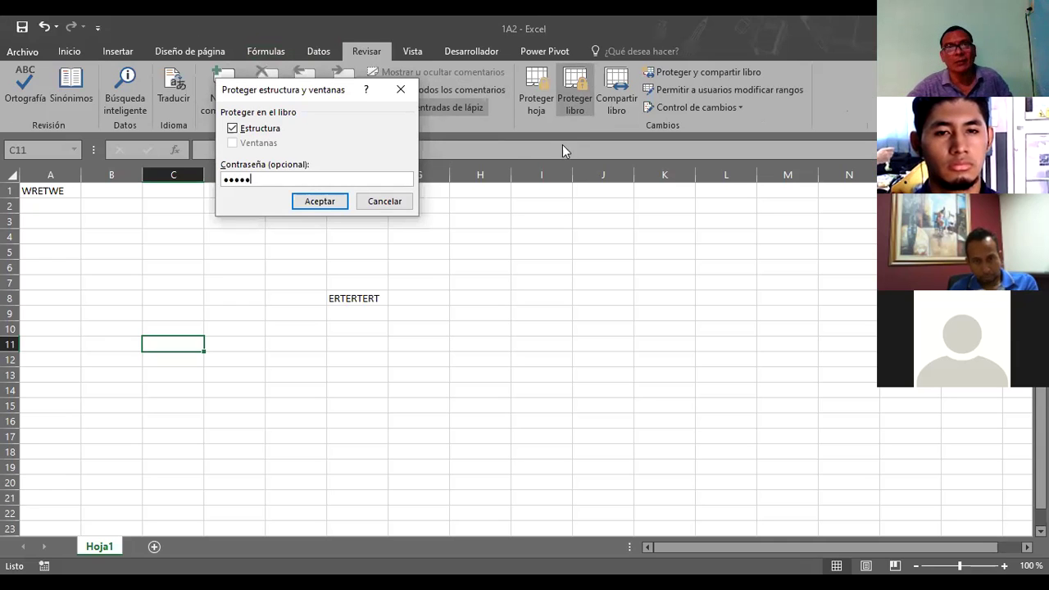
{"action": "left_click", "coordinate": [327, 201]}
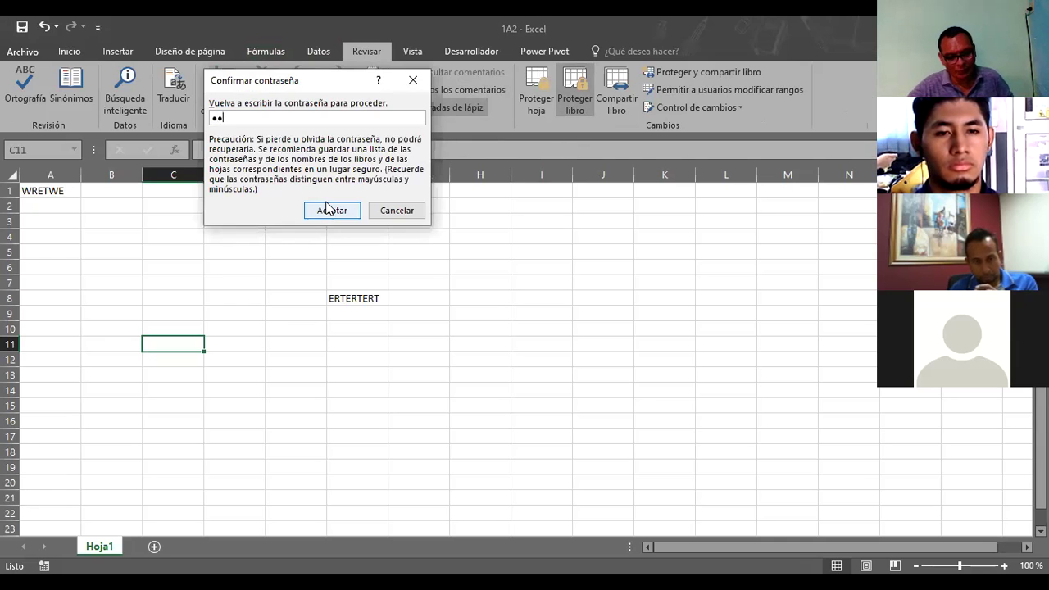
{"action": "left_click", "coordinate": [335, 214]}
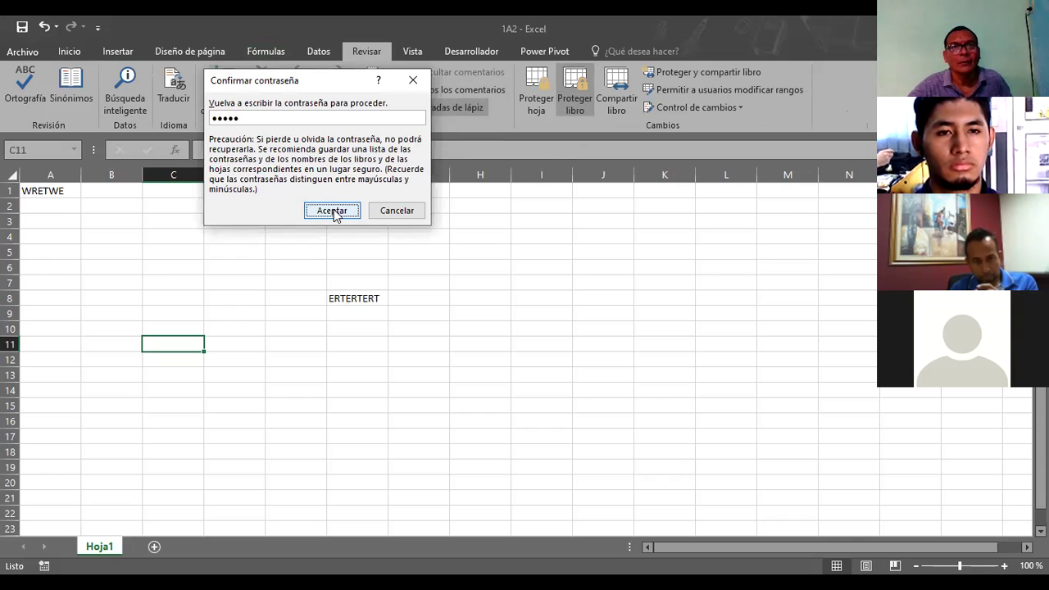
{"action": "left_click", "coordinate": [333, 213]}
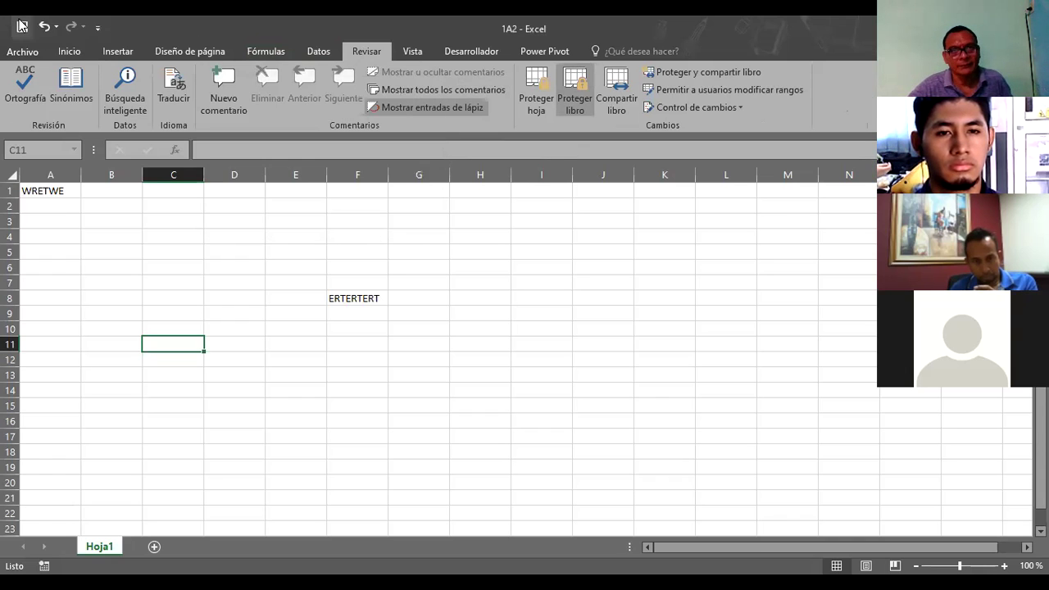
{"action": "left_click", "coordinate": [21, 26]}
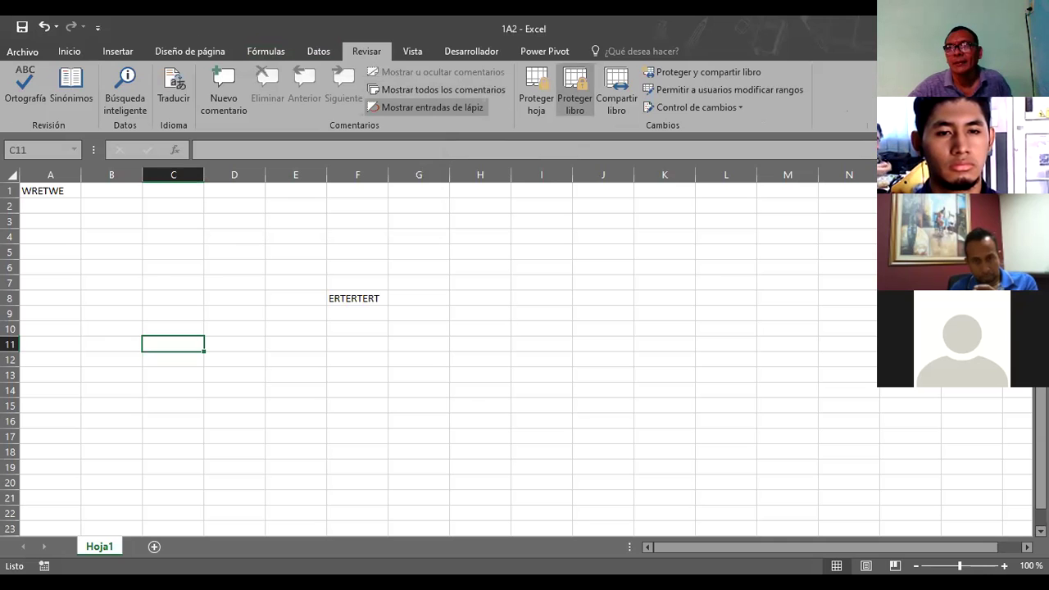
Step: Close 1A2, read the Proteger una hoja de cálculo guide, then switch to File Explorer
{"action": "key", "text": "ctrl+w"}
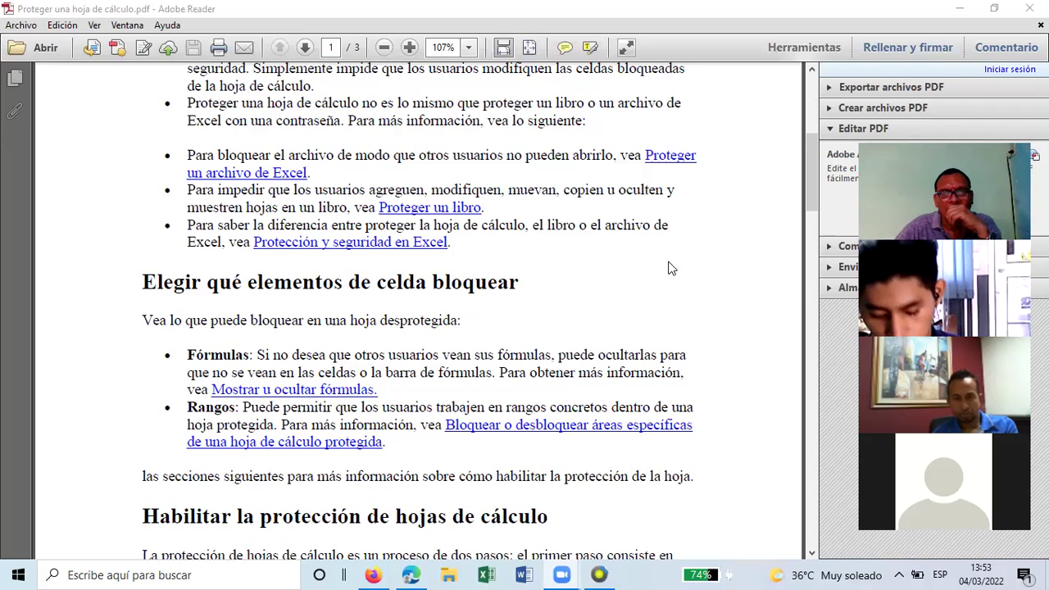
{"action": "key", "text": "alt+Tab"}
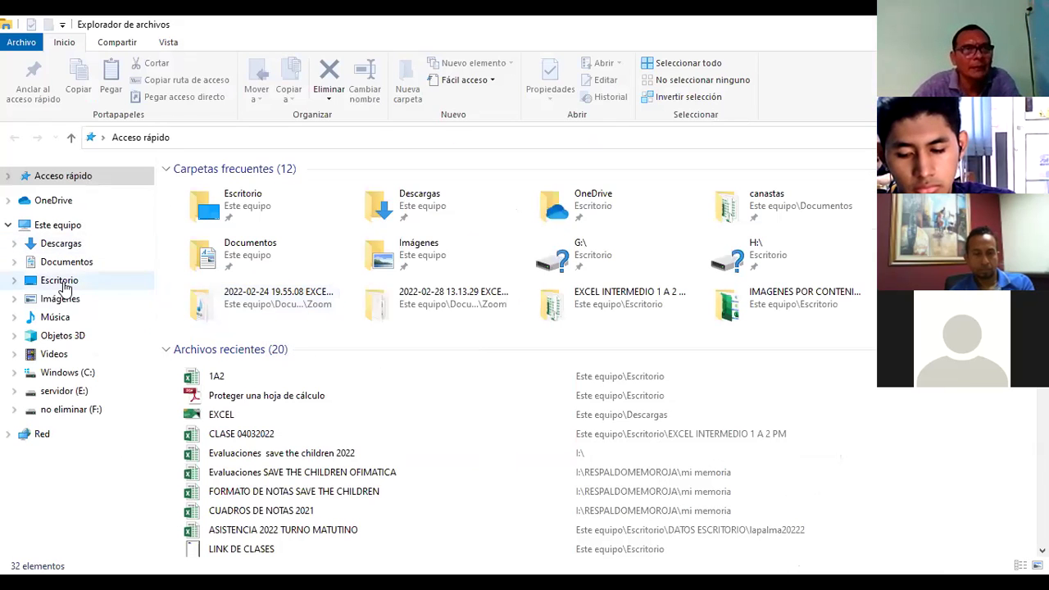
Step: Open the 1A2 workbook from the Escritorio folder in File Explorer
{"action": "left_click", "coordinate": [64, 284]}
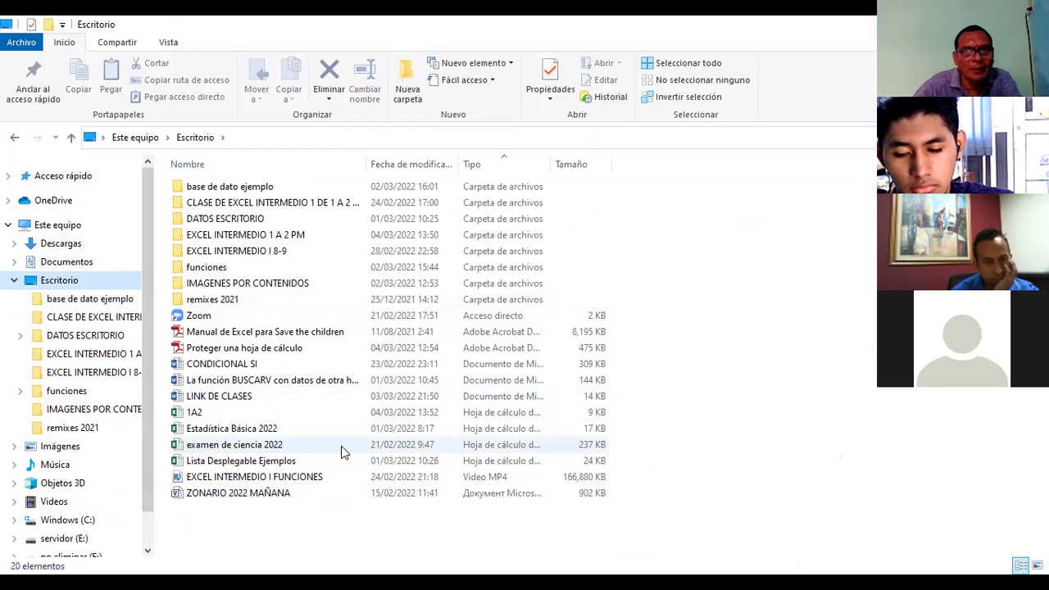
{"action": "left_click", "coordinate": [227, 416]}
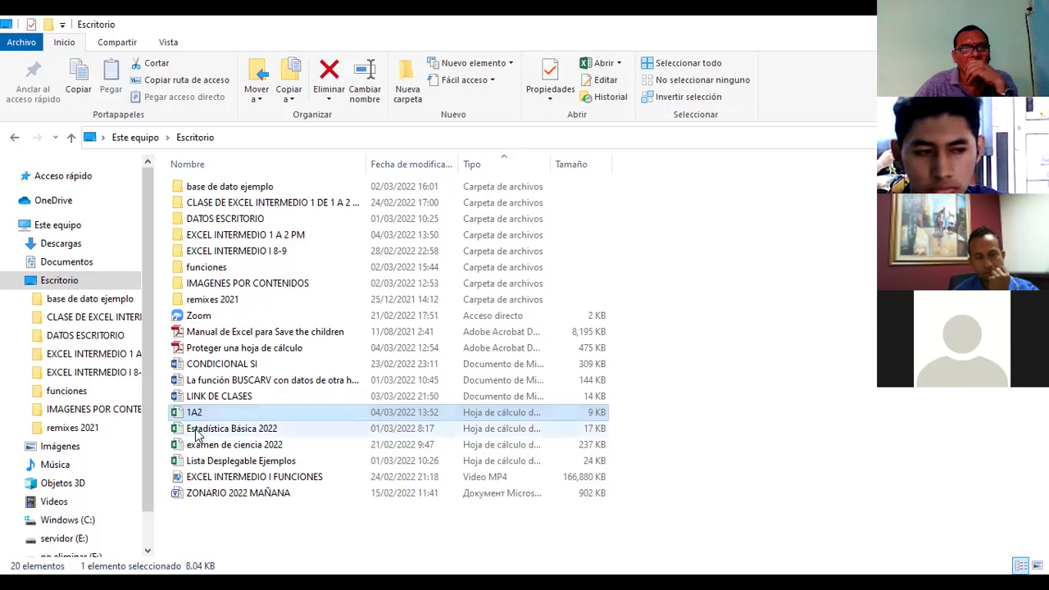
{"action": "left_click", "coordinate": [206, 414]}
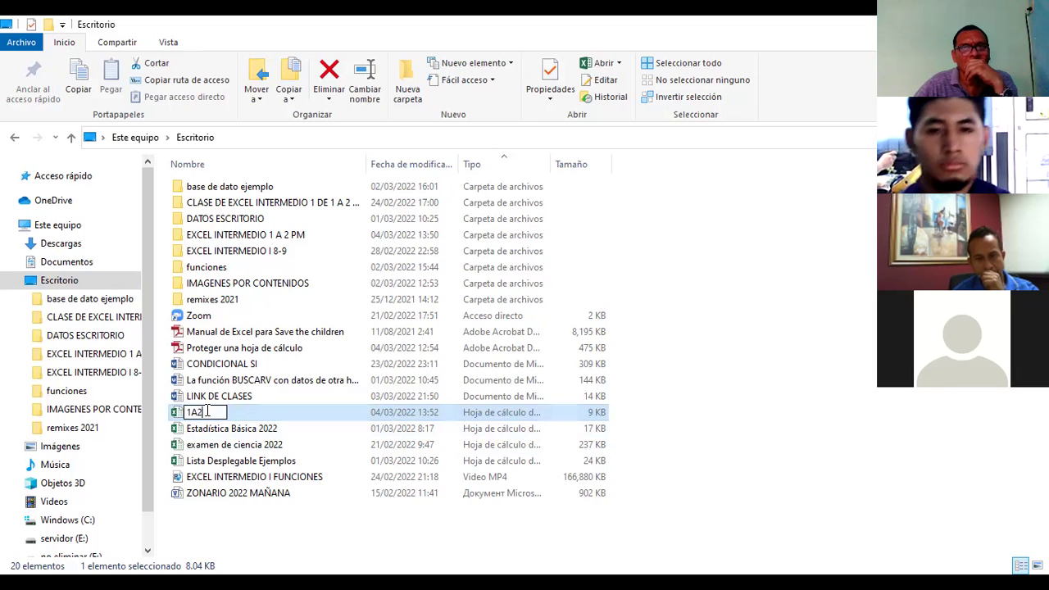
{"action": "left_click", "coordinate": [259, 417]}
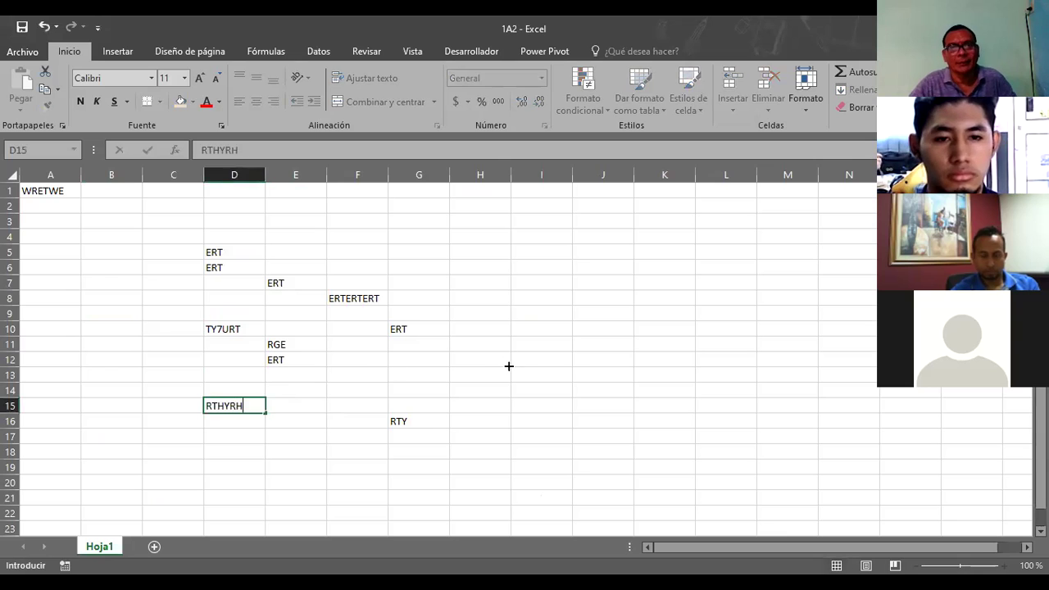
Step: Enter YTRYRYR in E8, then delete all contents of A1:I18 so Hoja1 is blank
{"action": "left_click", "coordinate": [281, 296]}
{"action": "type", "text": "YTRYRYR"}
{"action": "left_click_drag", "start_coordinate": [42, 190], "coordinate": [526, 449]}
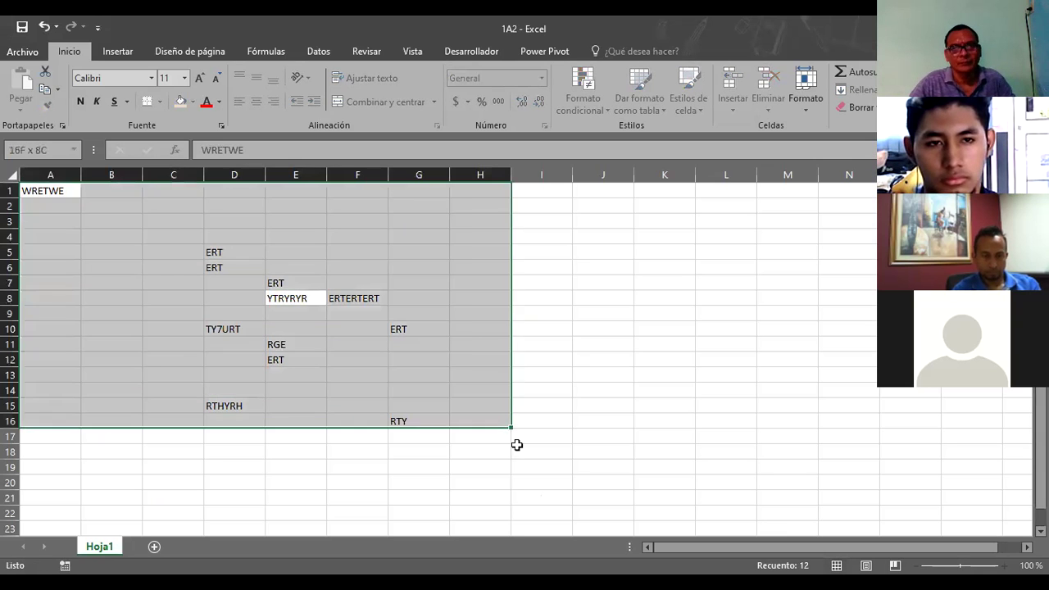
{"action": "key", "text": "Delete"}
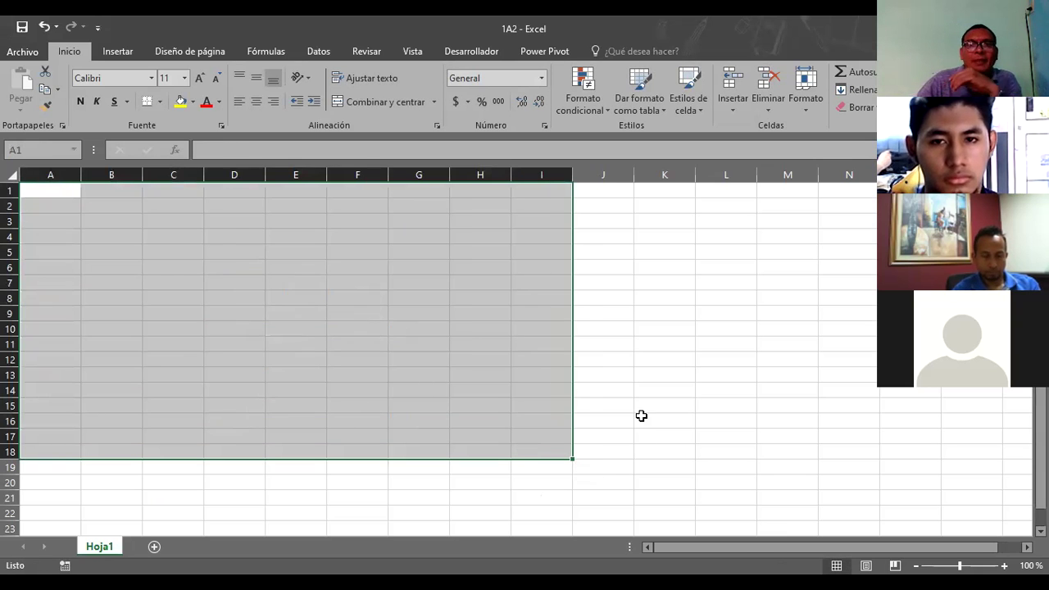
{"action": "left_click", "coordinate": [641, 416]}
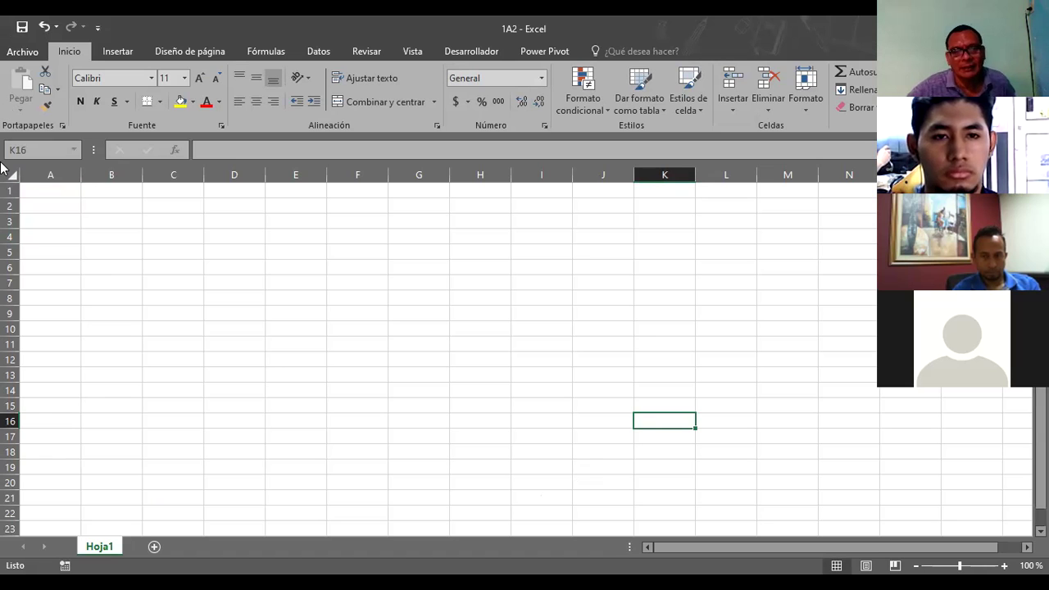
Step: Look over the Guardar como locations, then return to the workbook's Información page
{"action": "left_click", "coordinate": [26, 55]}
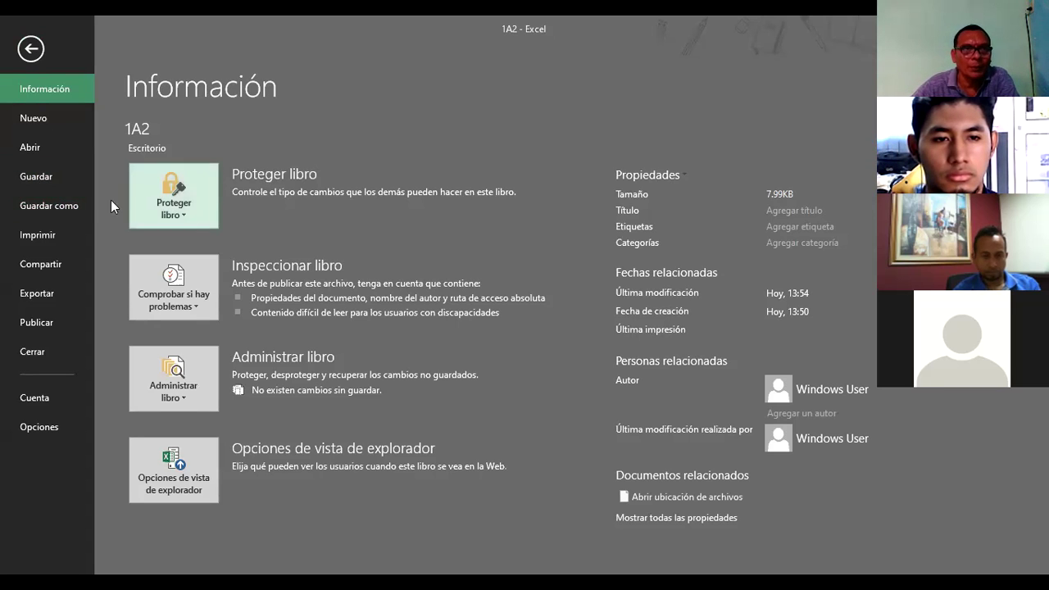
{"action": "left_click", "coordinate": [58, 207]}
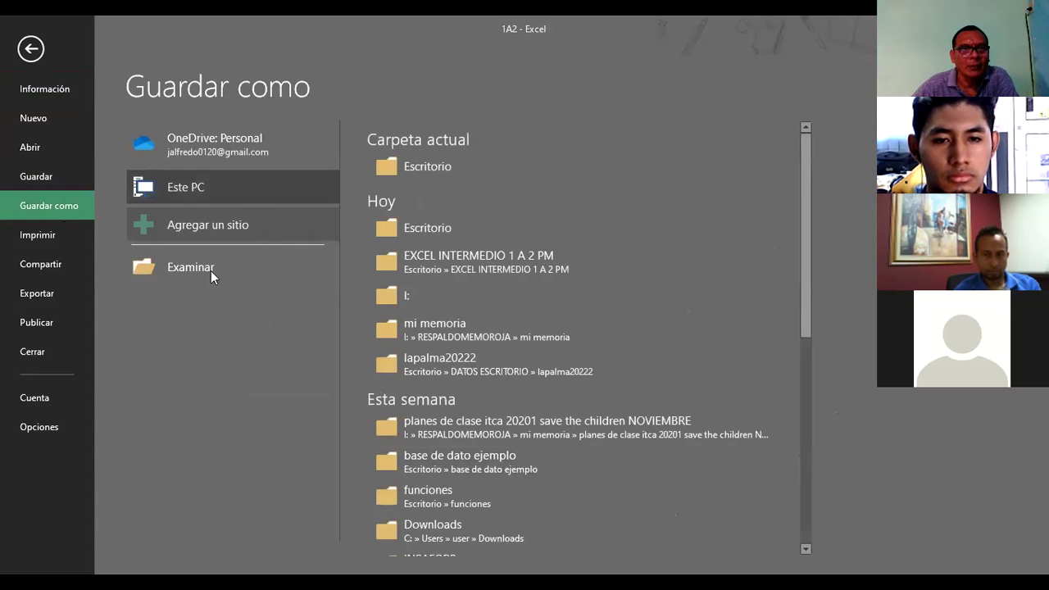
{"action": "left_click", "coordinate": [32, 49]}
{"action": "left_click", "coordinate": [16, 54]}
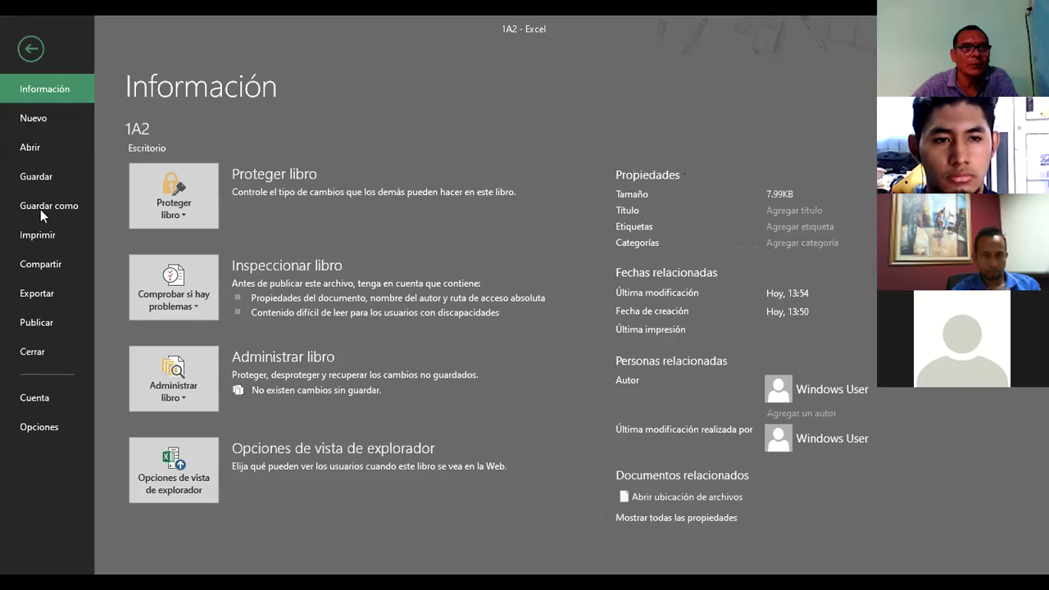
Step: Encrypt 1A2 with a confirmed opening password, then close it, choosing Guardar
{"action": "left_click", "coordinate": [195, 204]}
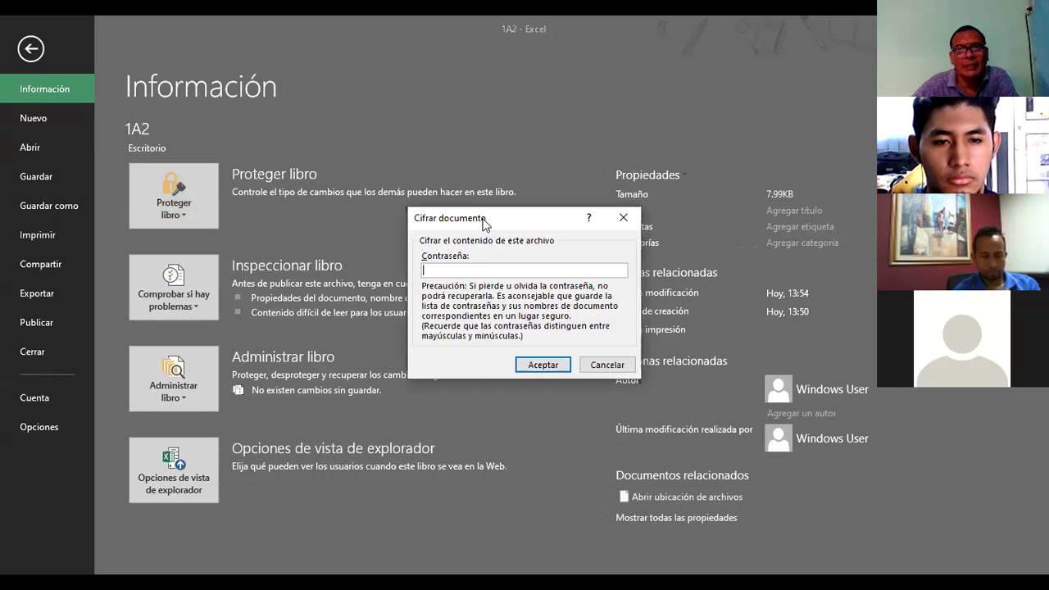
{"action": "left_click_drag", "start_coordinate": [472, 218], "coordinate": [310, 179]}
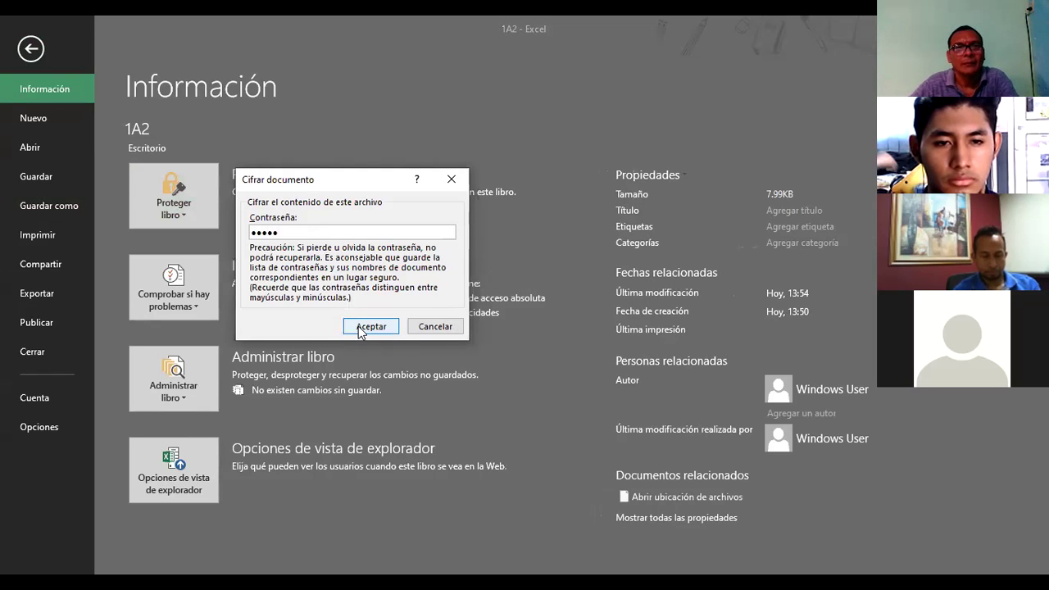
{"action": "left_click", "coordinate": [359, 331]}
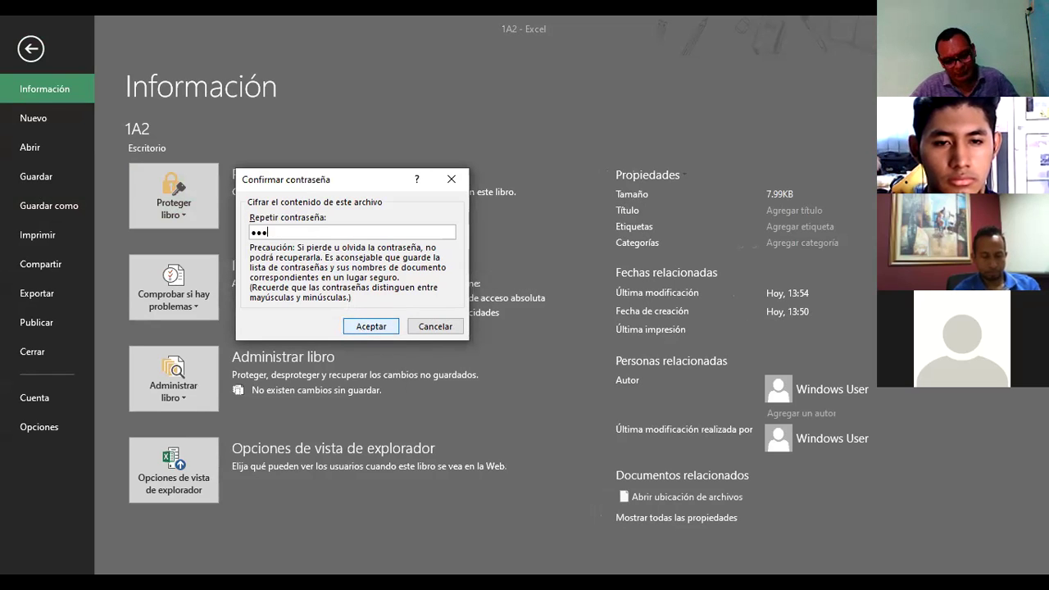
{"action": "left_click", "coordinate": [365, 328]}
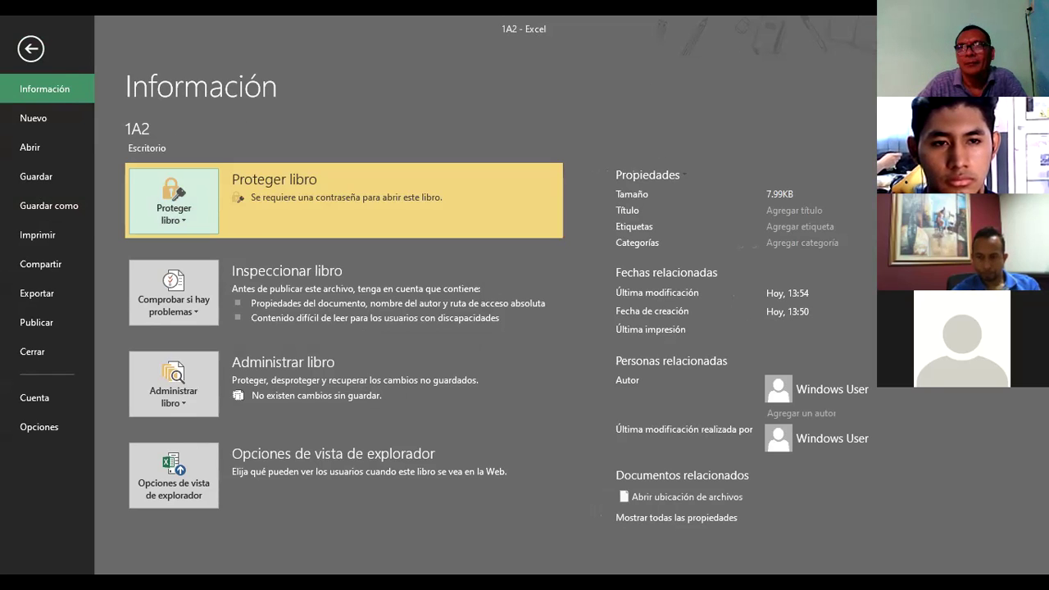
{"action": "left_click", "coordinate": [1028, 27]}
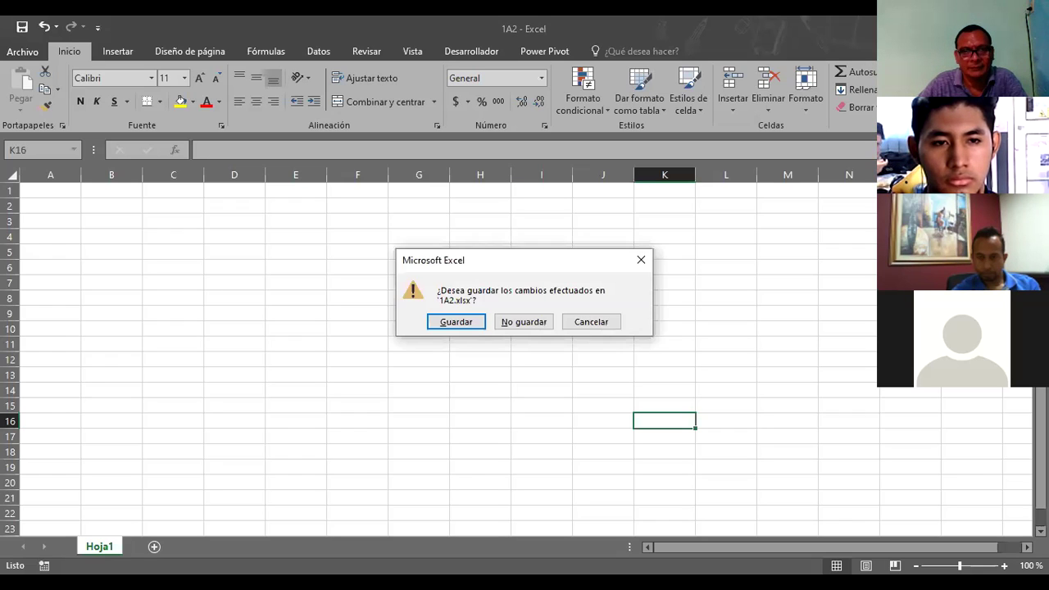
{"action": "left_click", "coordinate": [456, 321]}
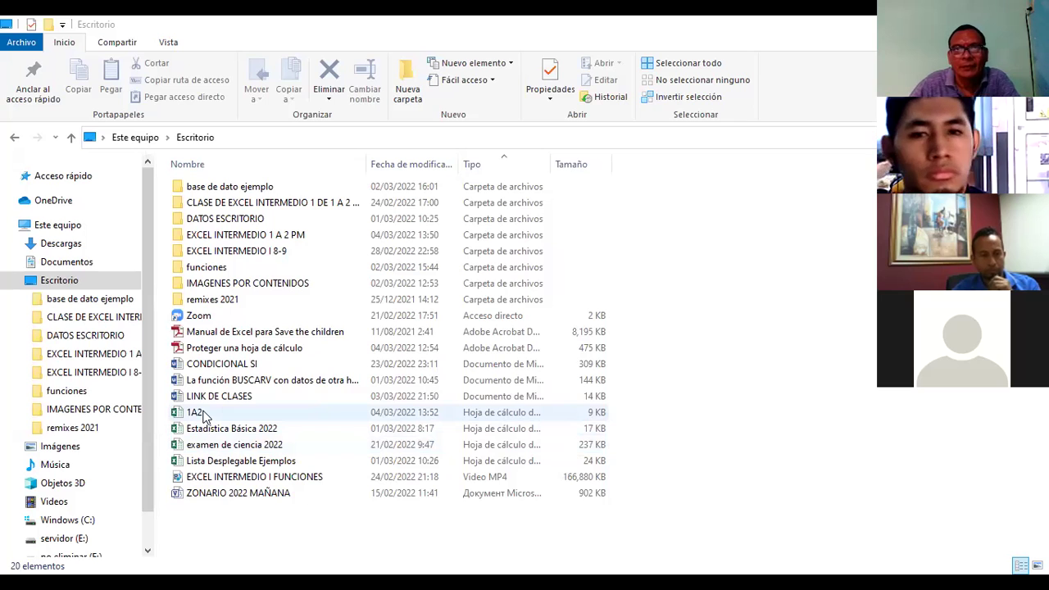
Step: Open the encrypted 1A2 workbook from the Escritorio folder
{"action": "double_click", "coordinate": [205, 412]}
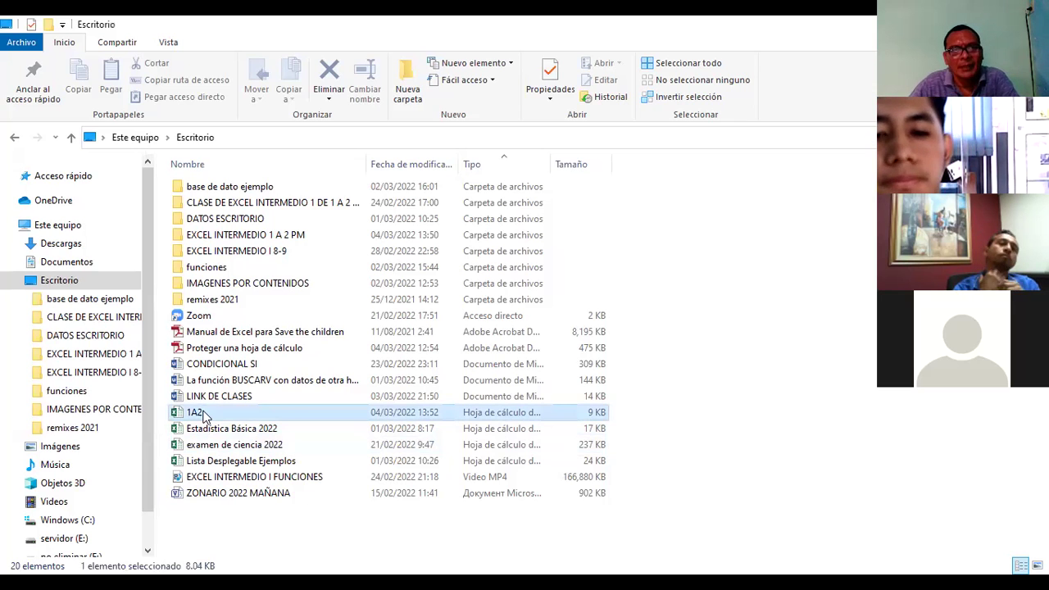
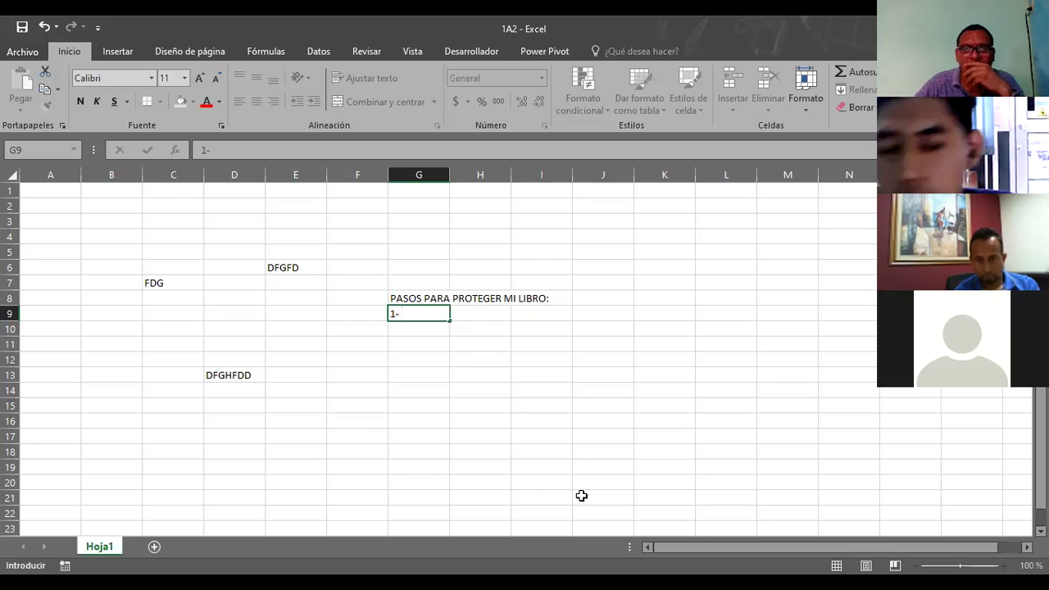
Step: Open the 1A2 workbook from the Escritorio folder in Excel
{"action": "left_click", "coordinate": [603, 374]}
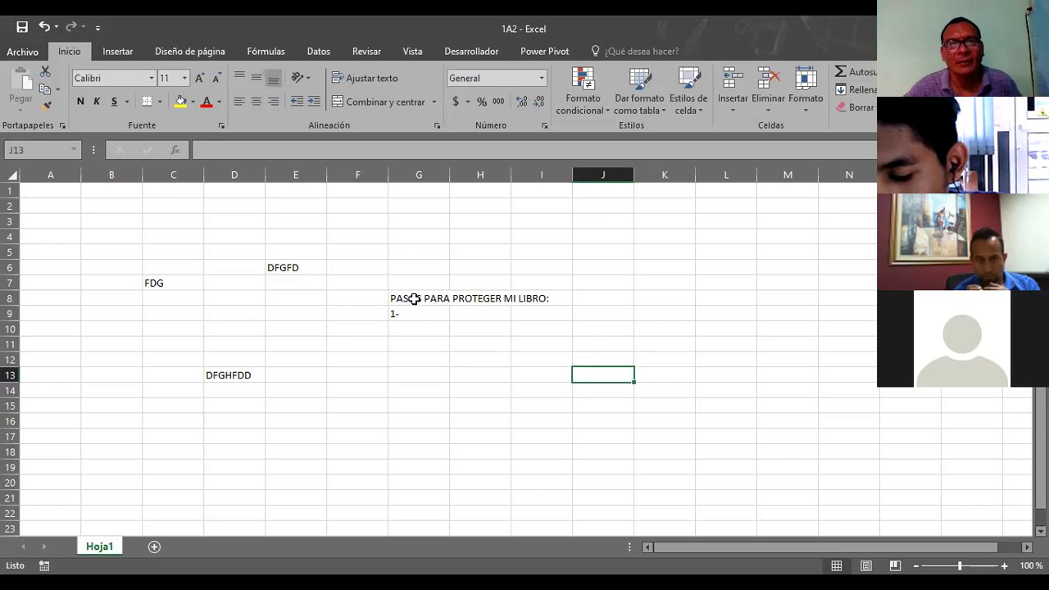
Step: Enlarge the G8:J16 heading text to 16 point with two font-size increases
{"action": "left_click_drag", "start_coordinate": [414, 299], "coordinate": [602, 419]}
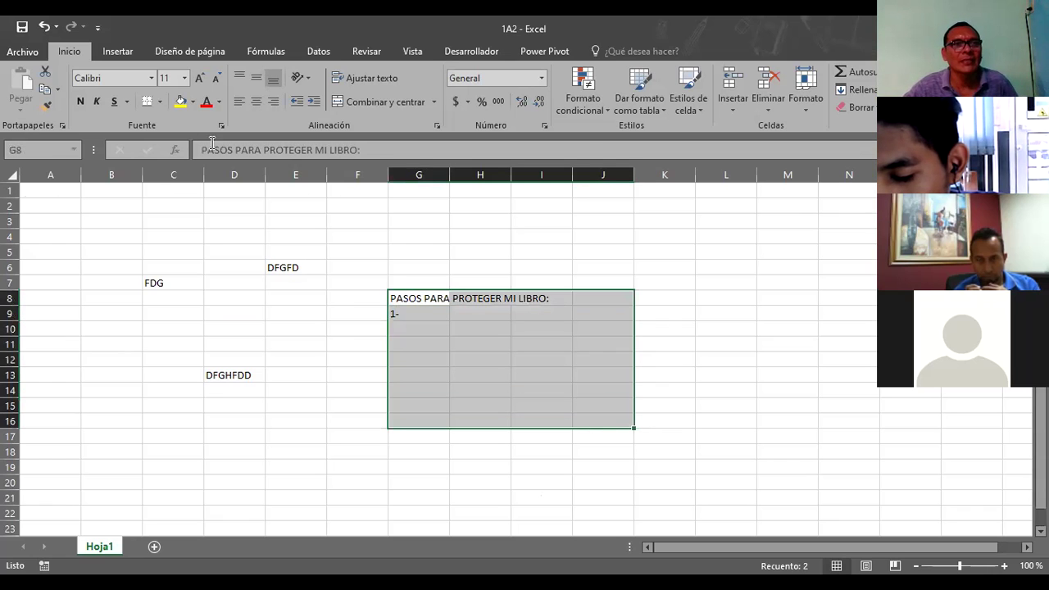
{"action": "left_click", "coordinate": [204, 82]}
{"action": "left_click", "coordinate": [204, 82]}
{"action": "left_click", "coordinate": [204, 82]}
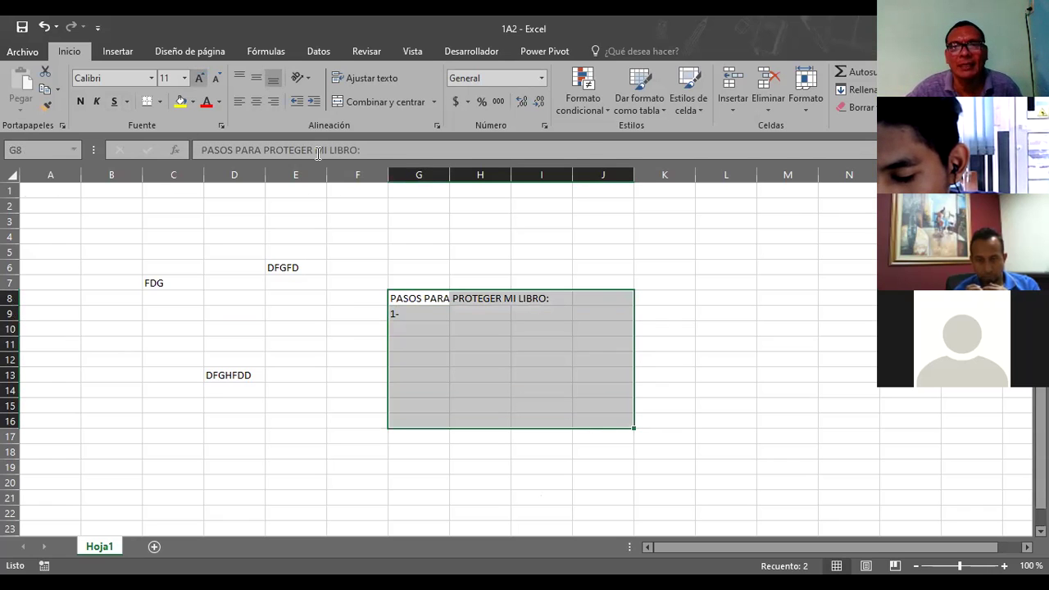
{"action": "left_click", "coordinate": [733, 301]}
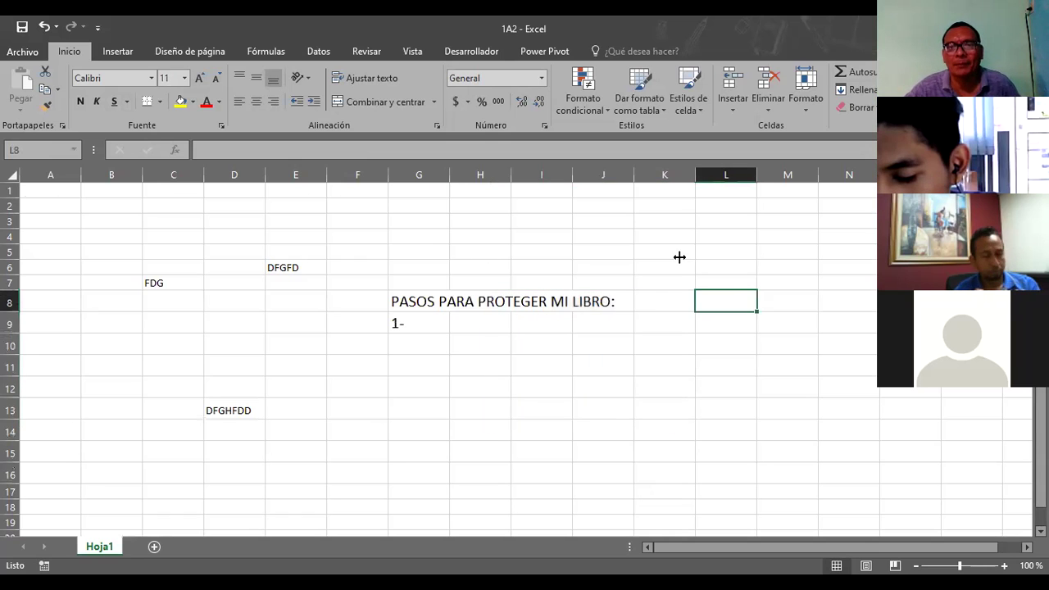
Step: Widen column G slightly and click through cells around the heading
{"action": "left_click_drag", "start_coordinate": [449, 174], "coordinate": [470, 276]}
{"action": "left_click", "coordinate": [528, 366]}
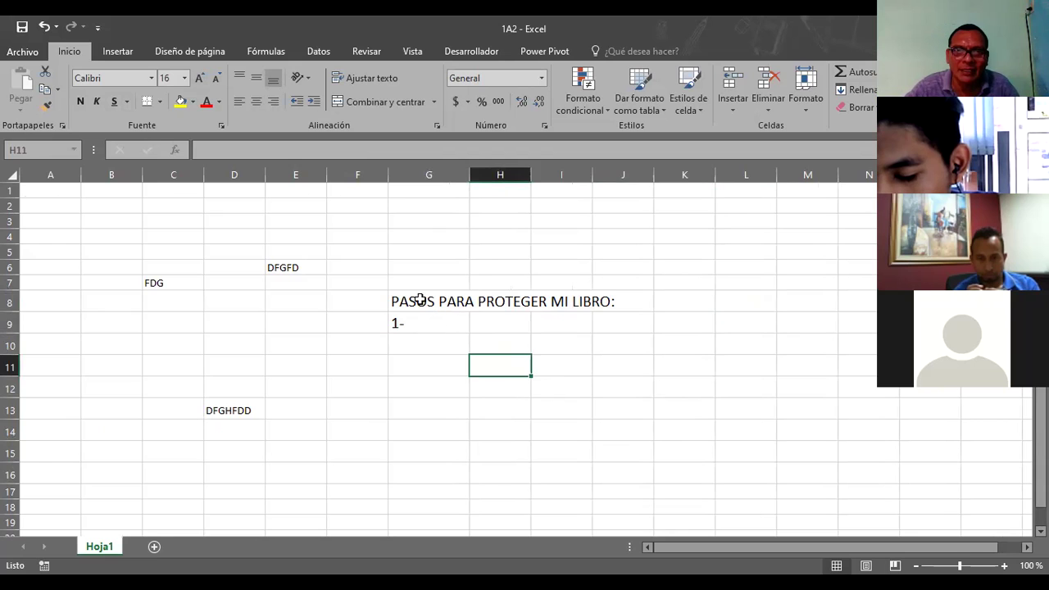
{"action": "left_click", "coordinate": [619, 325]}
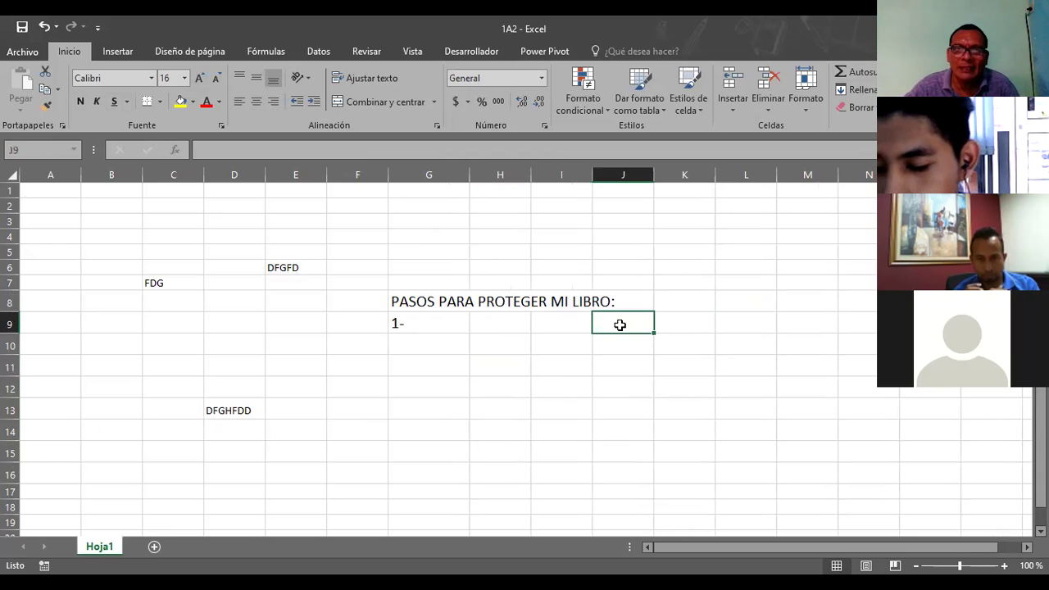
{"action": "left_click", "coordinate": [508, 358]}
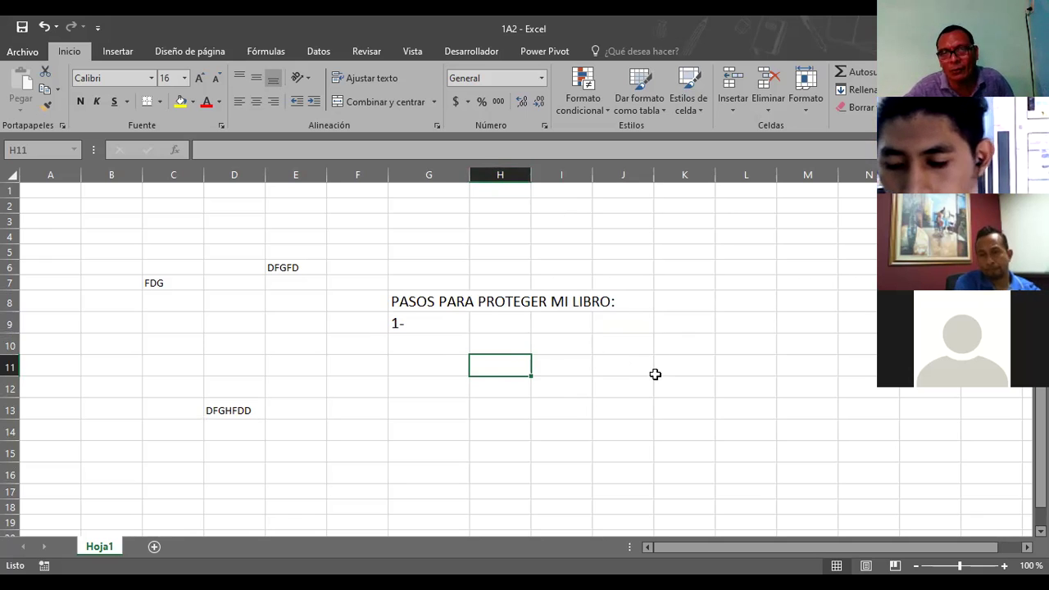
{"action": "left_click", "coordinate": [603, 390]}
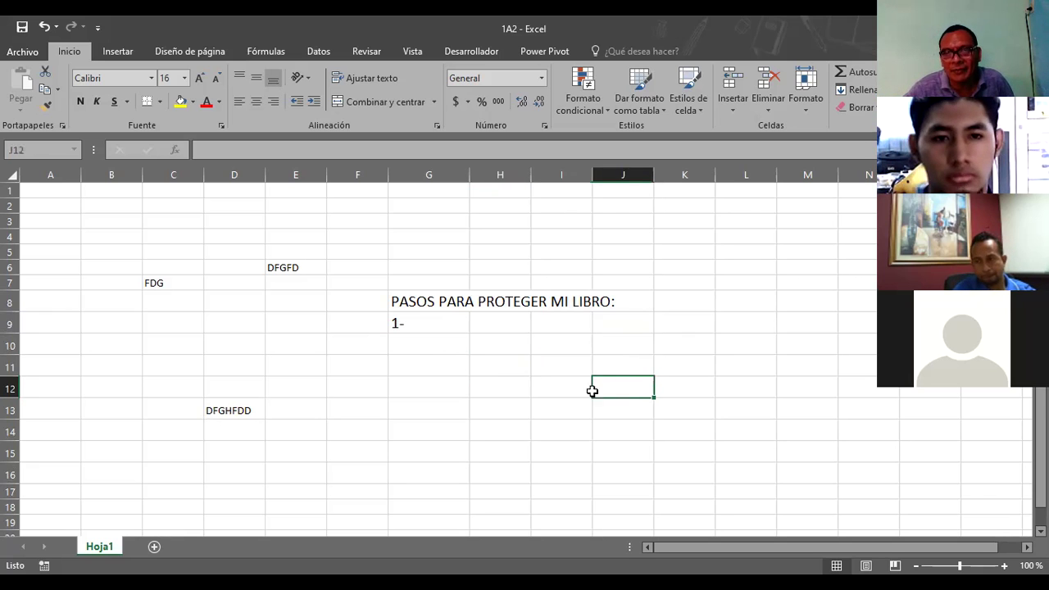
{"action": "left_click", "coordinate": [695, 336]}
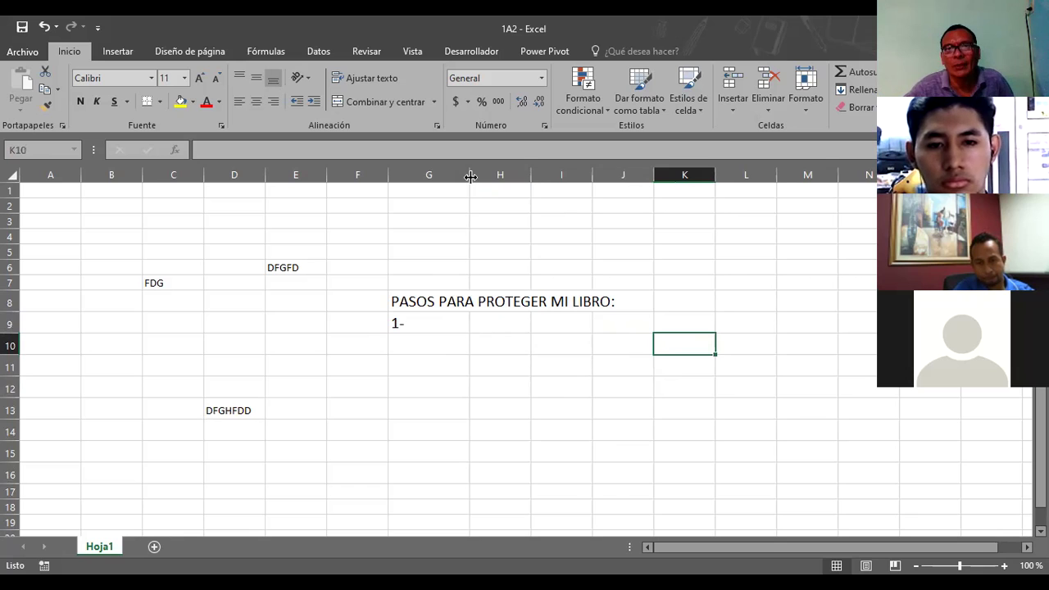
Step: Widen column G, enter '1- HABER GUARDADO EL ARCHIVO' in G9, and start '2-' in G10
{"action": "left_click_drag", "start_coordinate": [470, 176], "coordinate": [649, 176]}
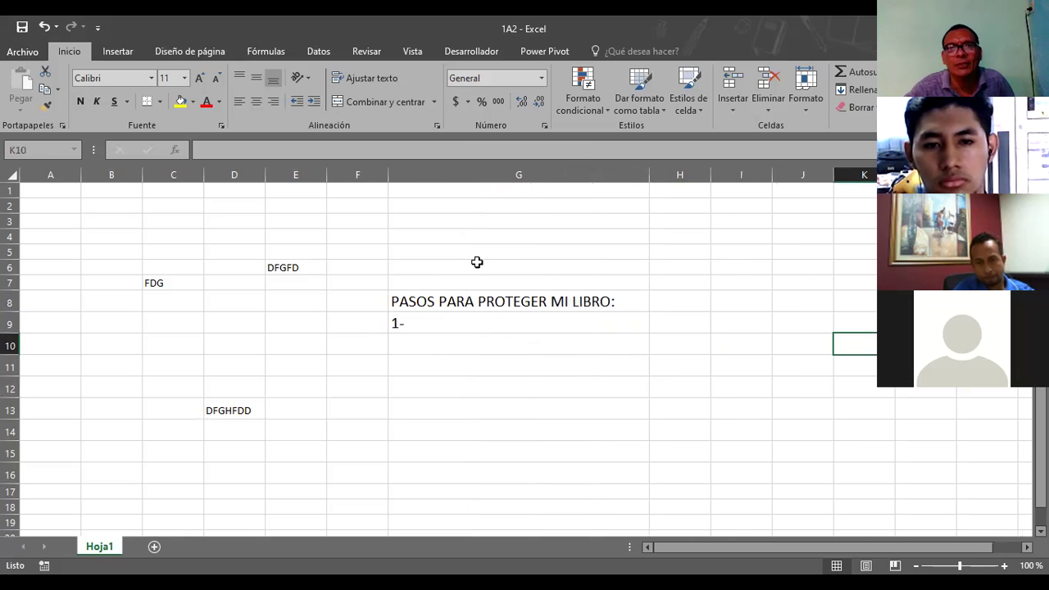
{"action": "left_click", "coordinate": [447, 318]}
{"action": "type", "text": "1"}
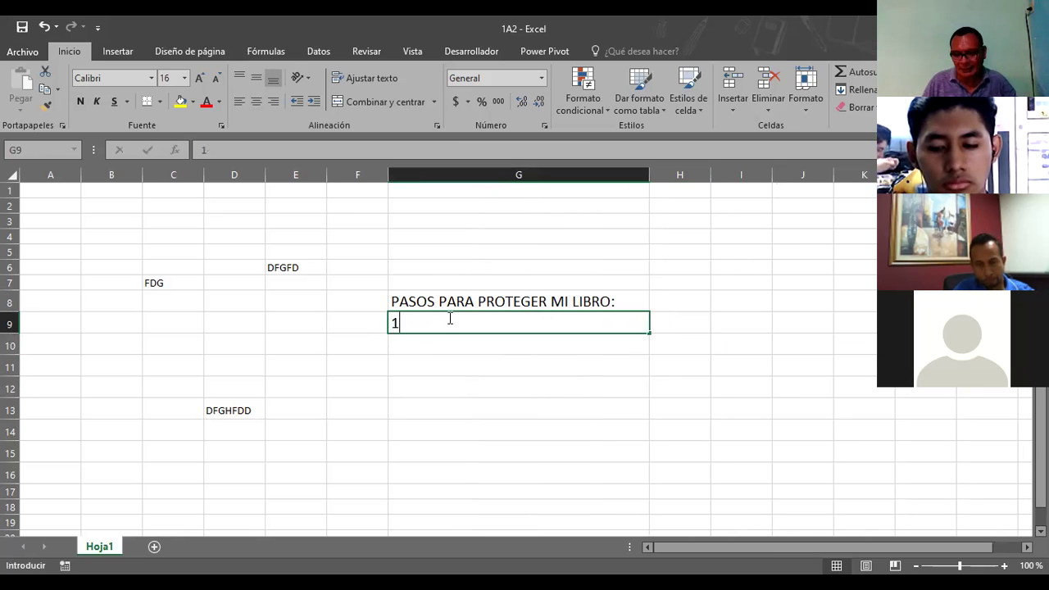
{"action": "type", "text": "-"}
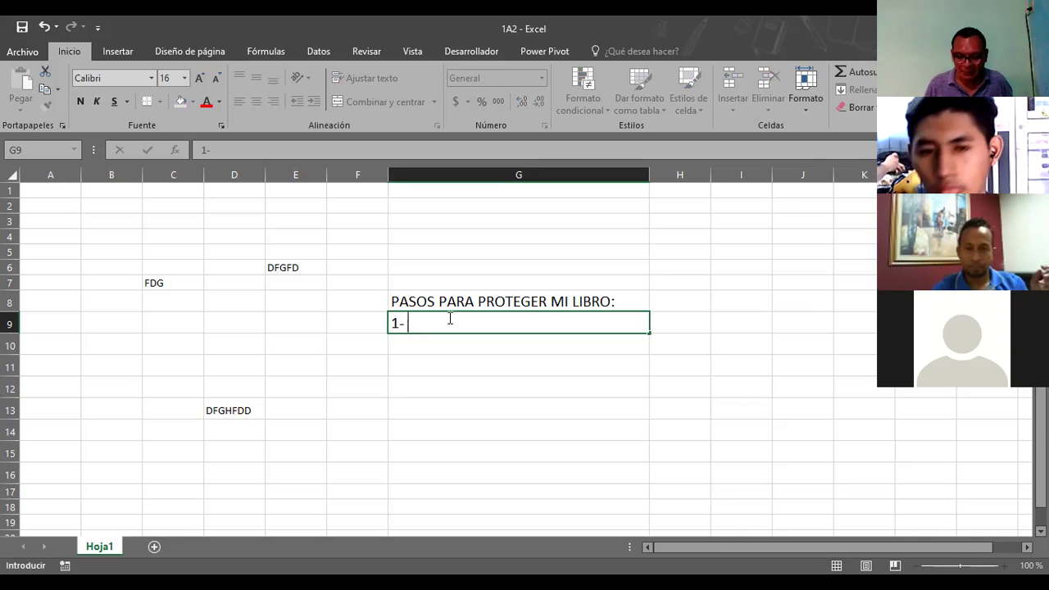
{"action": "type", "text": "HABER GU"}
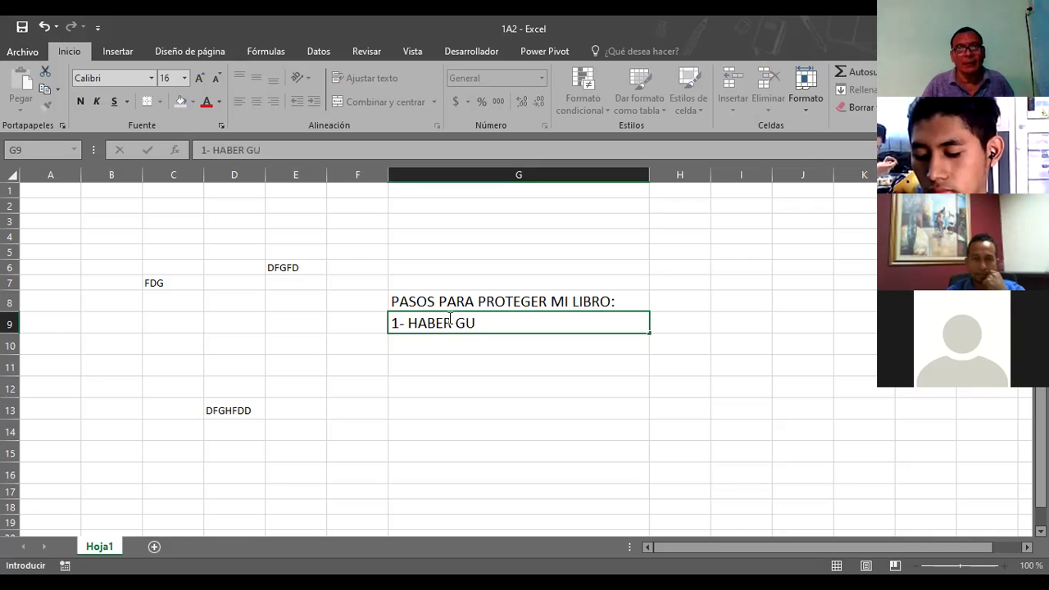
{"action": "type", "text": "UARDADO"}
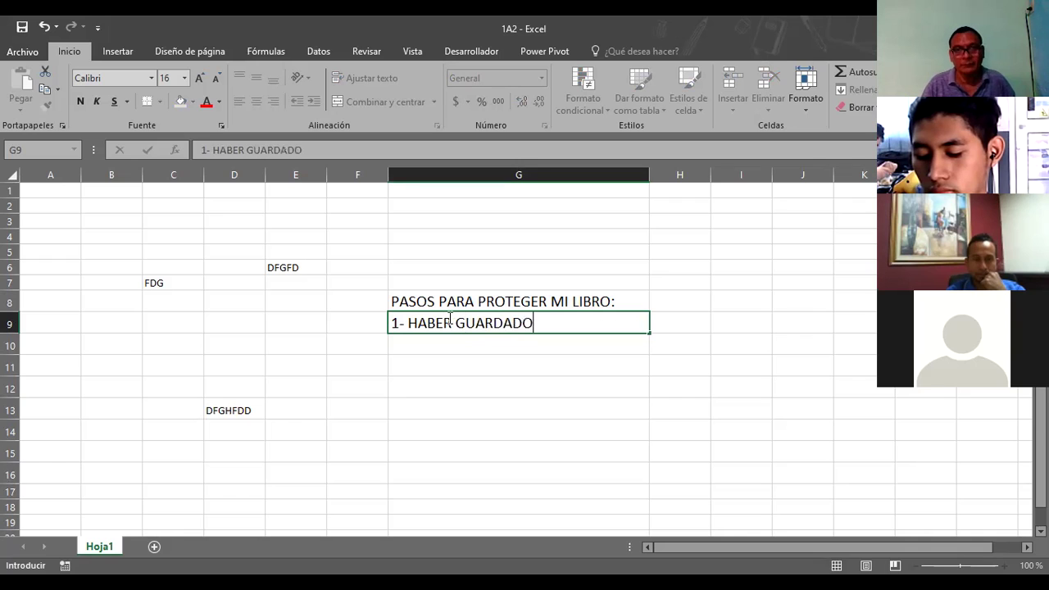
{"action": "type", "text": "RCHIVO"}
{"action": "key", "text": "Return"}
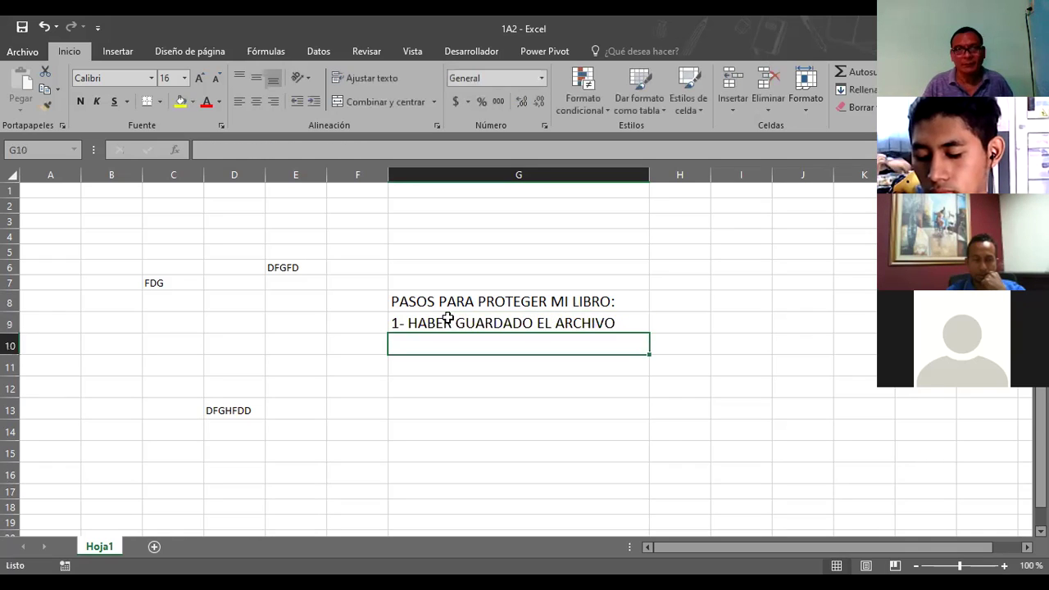
{"action": "type", "text": "2-"}
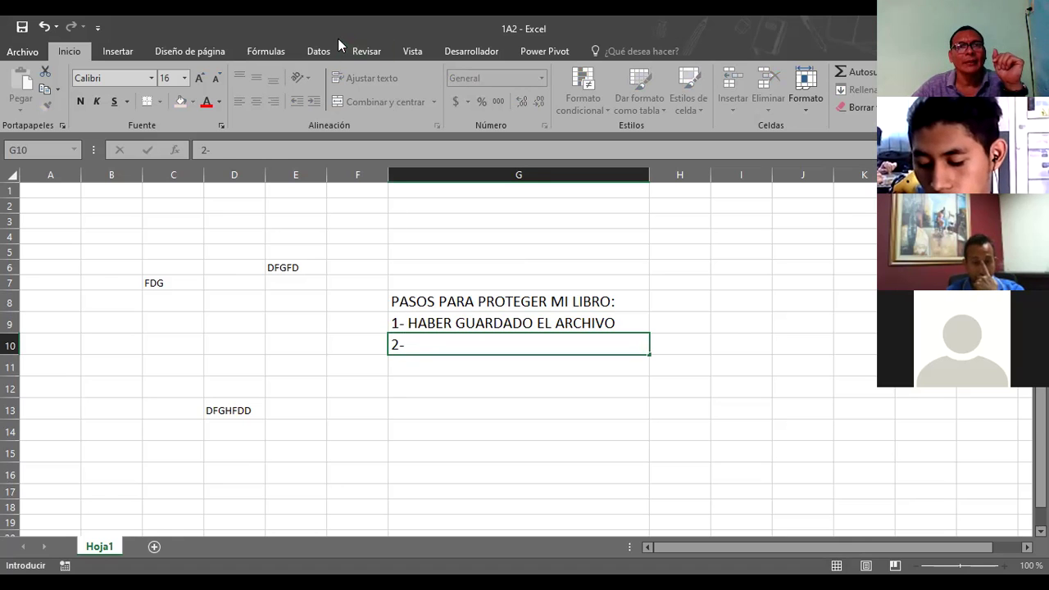
Step: Show the Review commands, then reselect G10 and resume editing its '2-' line
{"action": "left_click", "coordinate": [365, 51]}
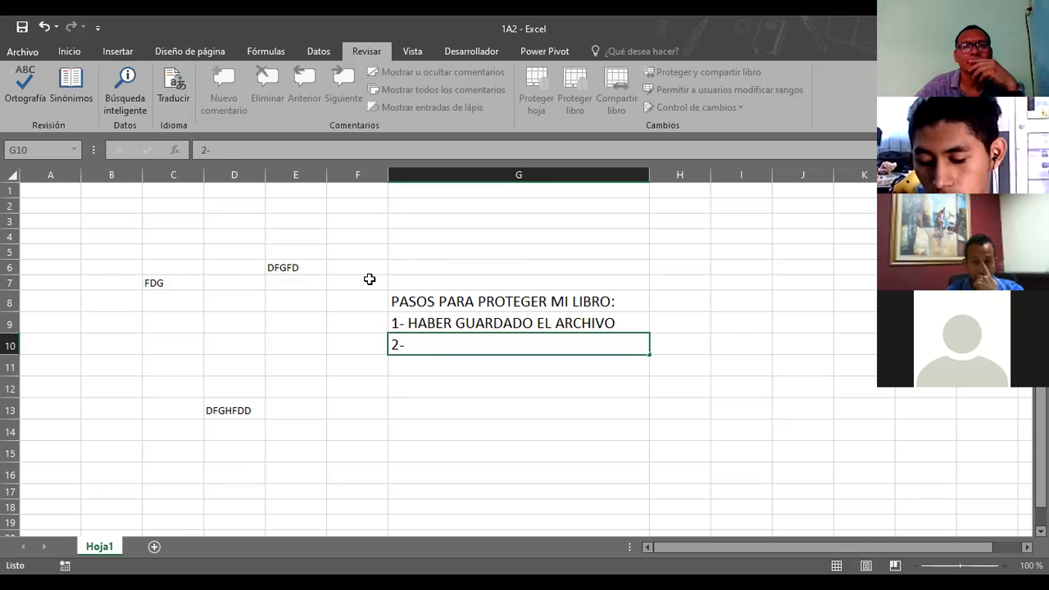
{"action": "left_click", "coordinate": [479, 401]}
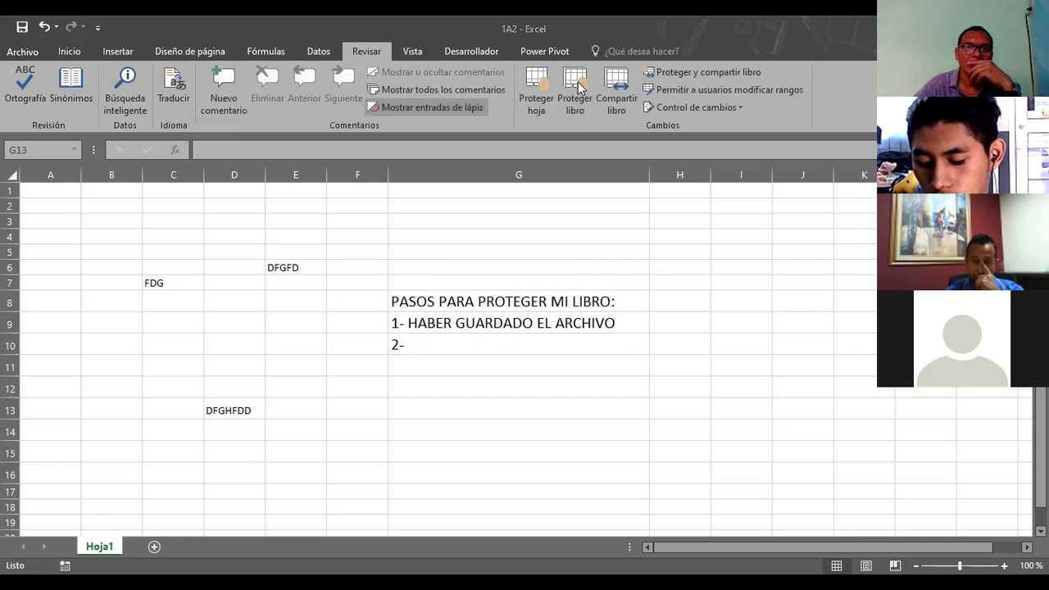
{"action": "left_click", "coordinate": [430, 338]}
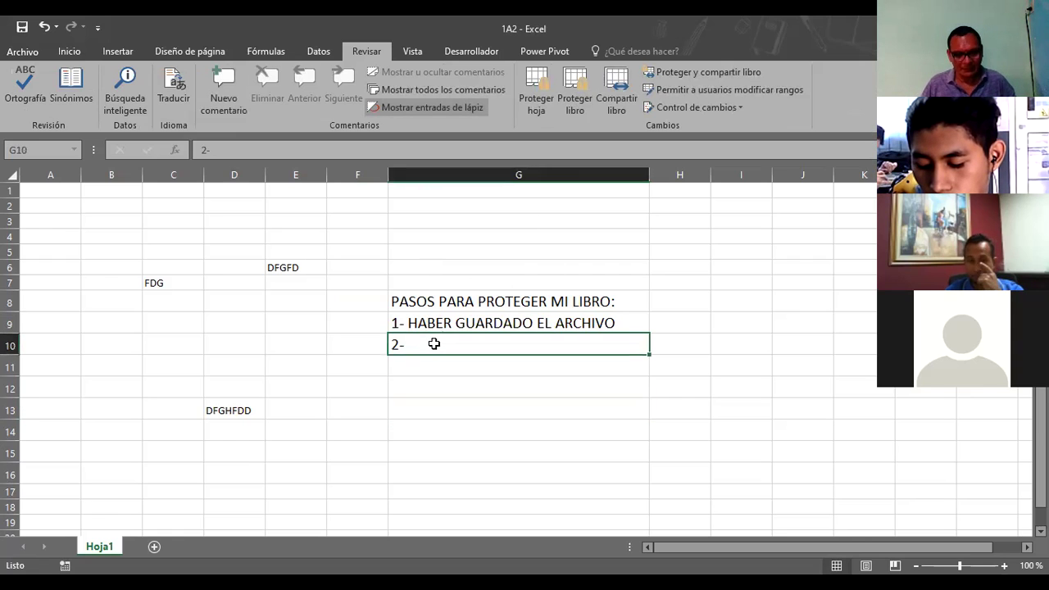
{"action": "double_click", "coordinate": [434, 344]}
Step: Correct G10 to '2- SELECCIONAR PESTAÑA REVISA' and start '3-' in G11
{"action": "type", "text": "ELL¿E"}
{"action": "key", "text": "BackSpace"}
{"action": "key", "text": "BackSpace"}
{"action": "type", "text": "ECI"}
{"action": "key", "text": "BackSpace"}
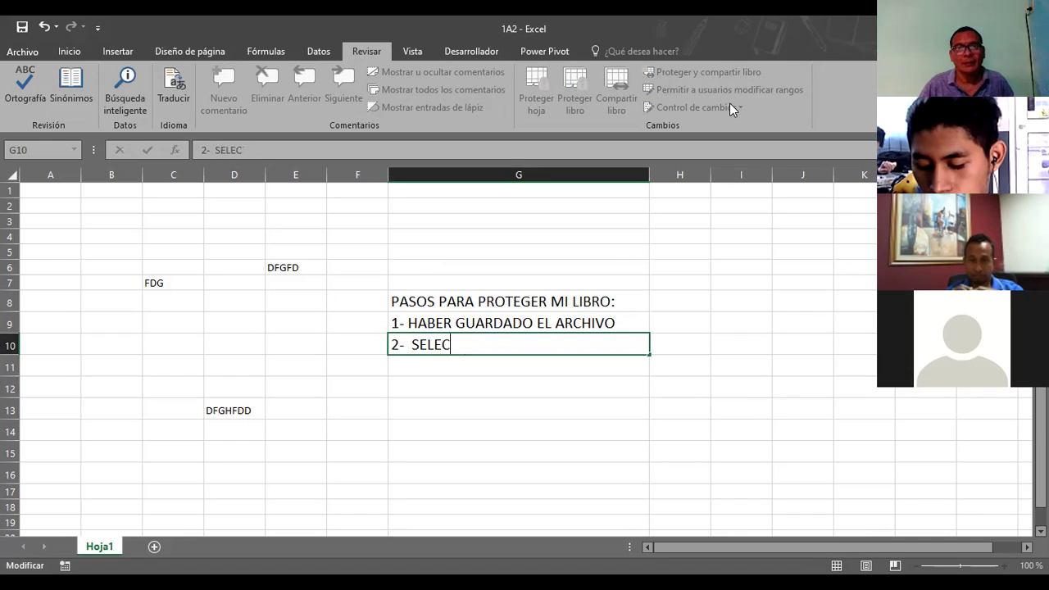
{"action": "type", "text": "CIONAR "}
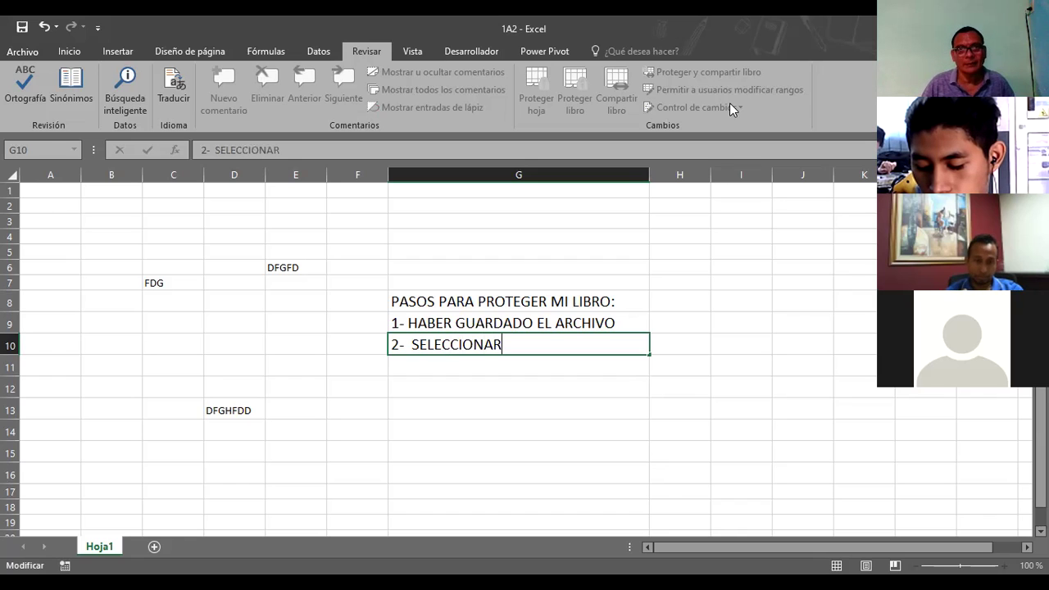
{"action": "type", "text": "PESTAÑAR REVISA"}
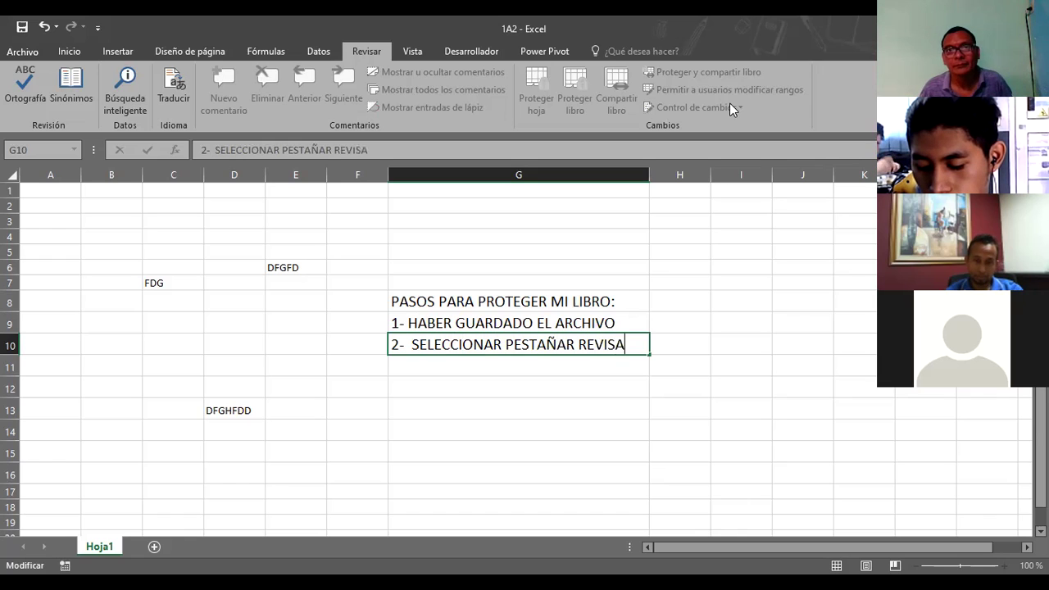
{"action": "key", "text": "Left"}
{"action": "key", "text": "Left"}
{"action": "key", "text": "Left"}
{"action": "key", "text": "Left"}
{"action": "key", "text": "BackSpace"}
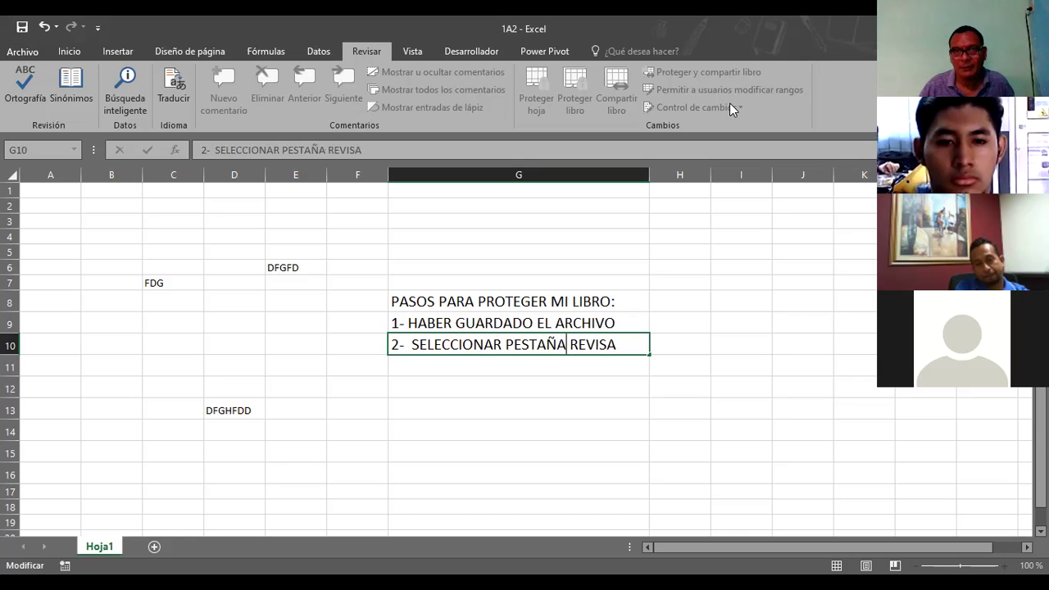
{"action": "key", "text": "Return"}
{"action": "type", "text": "3-"}
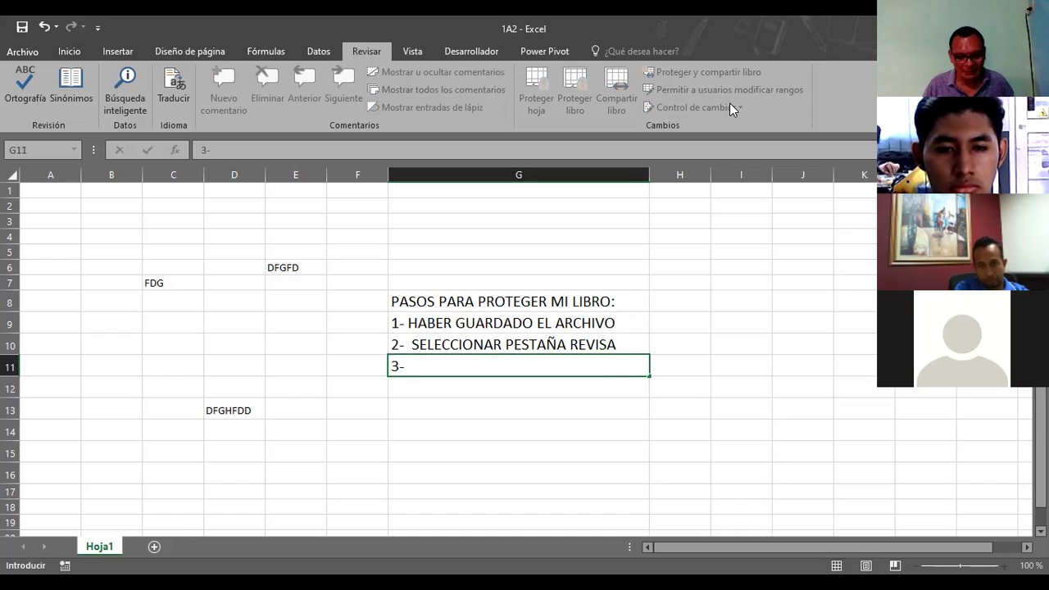
Step: Enter '3- SELECCIONAR EL COMANDO PROTEGER LIBRO' in G11 and begin '4-' in G12
{"action": "type", "text": "SELECCIONAR EL COM"}
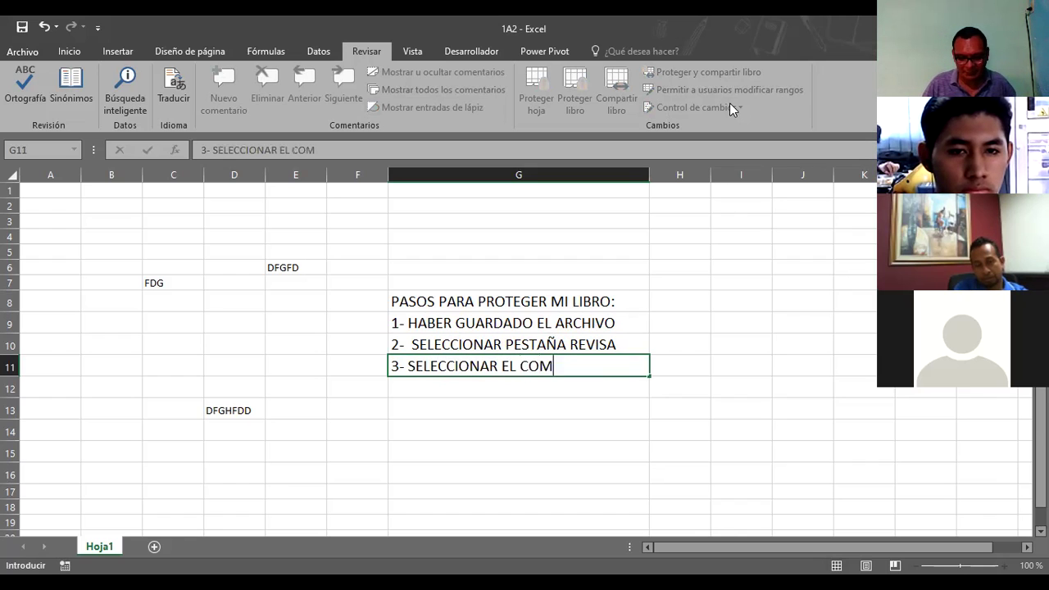
{"action": "type", "text": "ANDO "}
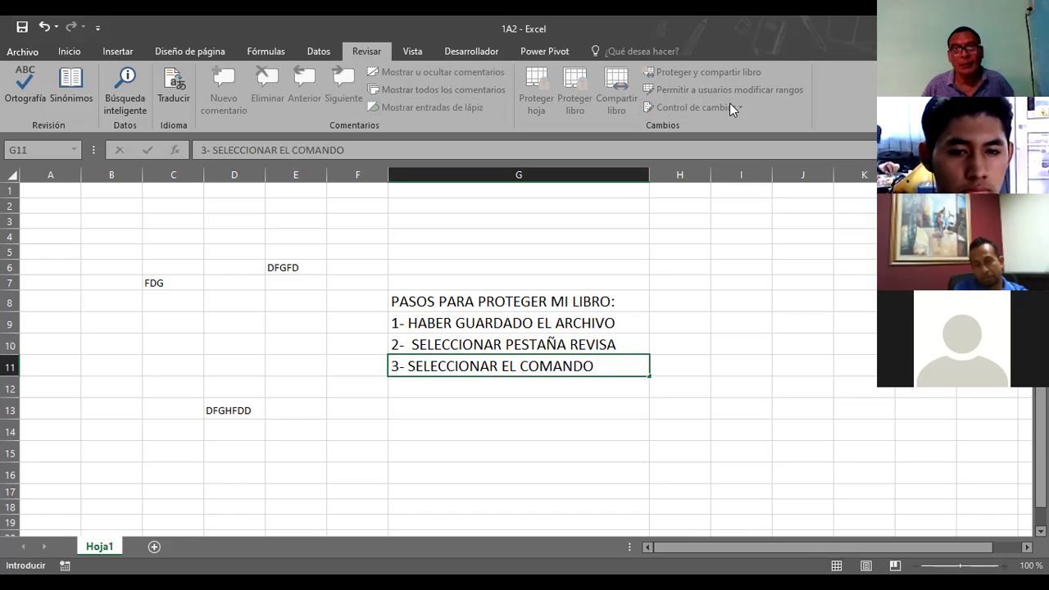
{"action": "type", "text": "PROTEGER LIBRO"}
{"action": "key", "text": "Return"}
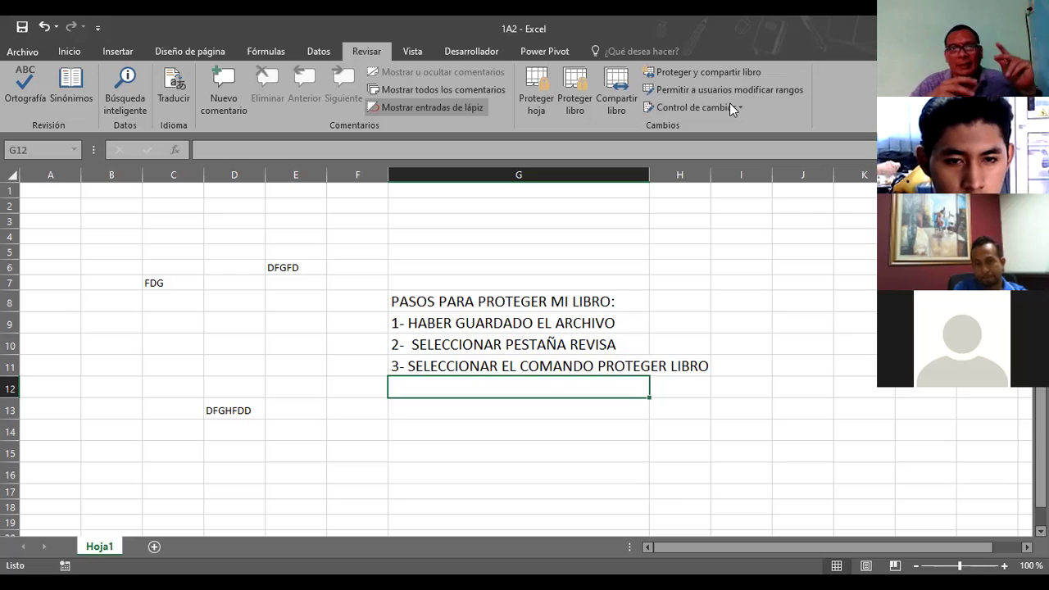
{"action": "type", "text": "4-"}
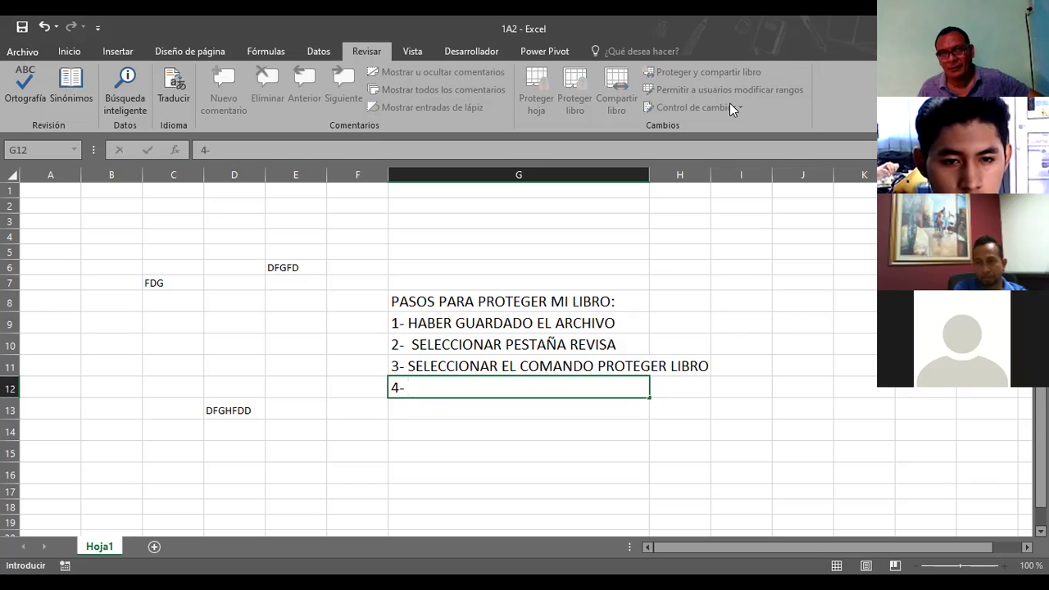
Step: Reword G12 from COLOCAR to '4- ESCRIBAMOS CONTRASEÑA' and commit it
{"action": "type", "text": "COLOC"}
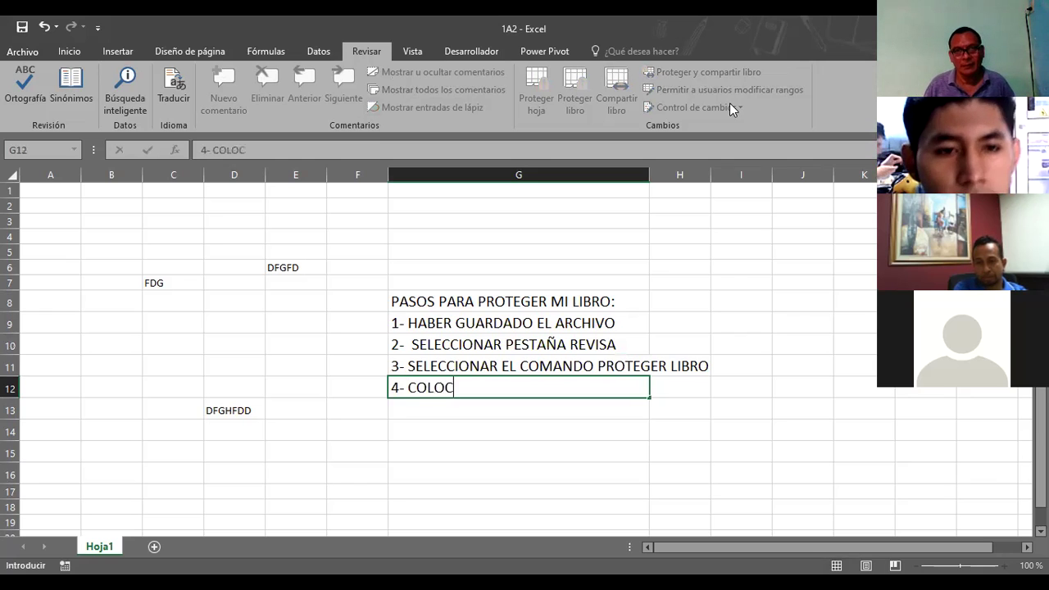
{"action": "type", "text": "AR"}
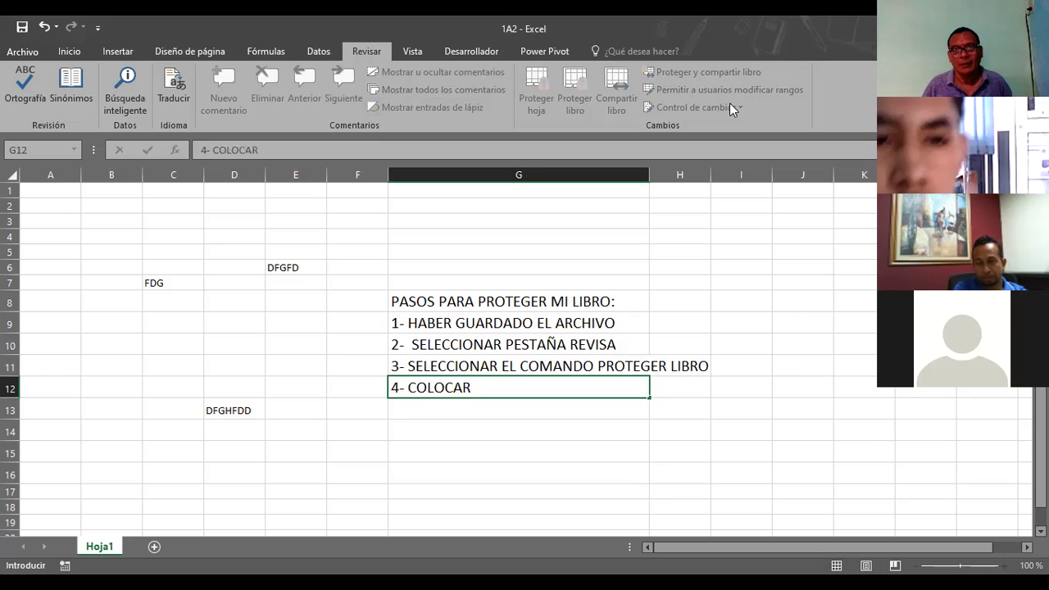
{"action": "key", "text": "BackSpace"}
{"action": "key", "text": "BackSpace"}
{"action": "key", "text": "BackSpace"}
{"action": "key", "text": "BackSpace"}
{"action": "key", "text": "BackSpace"}
{"action": "key", "text": "BackSpace"}
{"action": "key", "text": "BackSpace"}
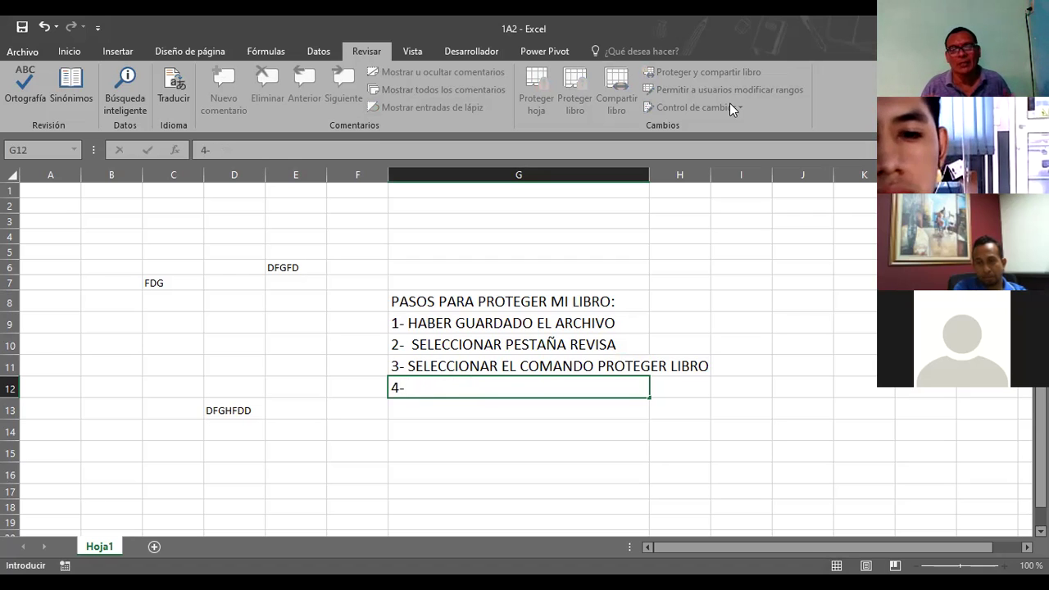
{"action": "type", "text": "SCRIBAMOS "}
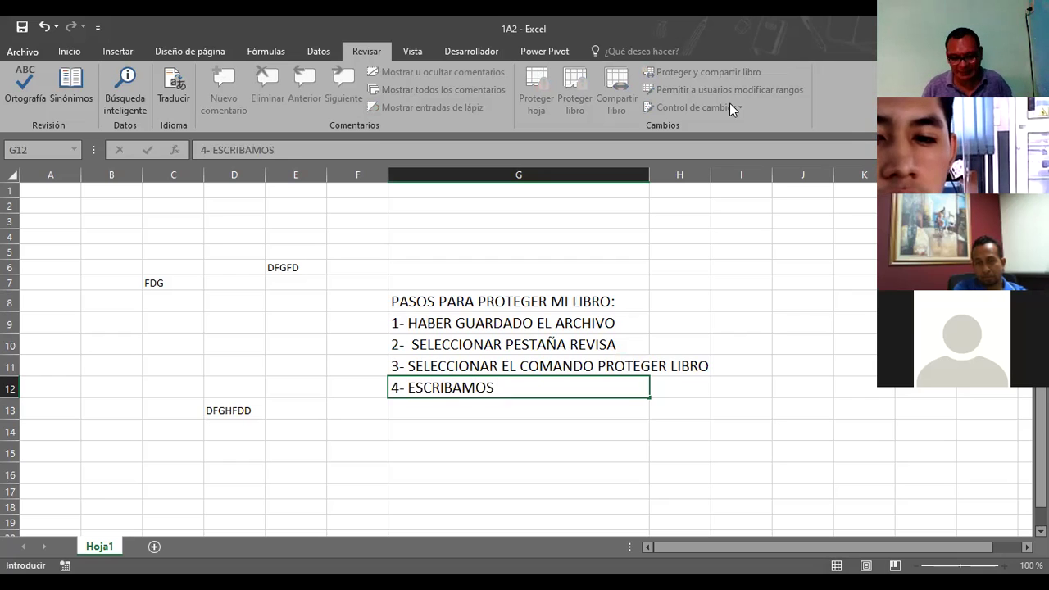
{"action": "type", "text": "CONTRASEÑA"}
{"action": "key", "text": "Return"}
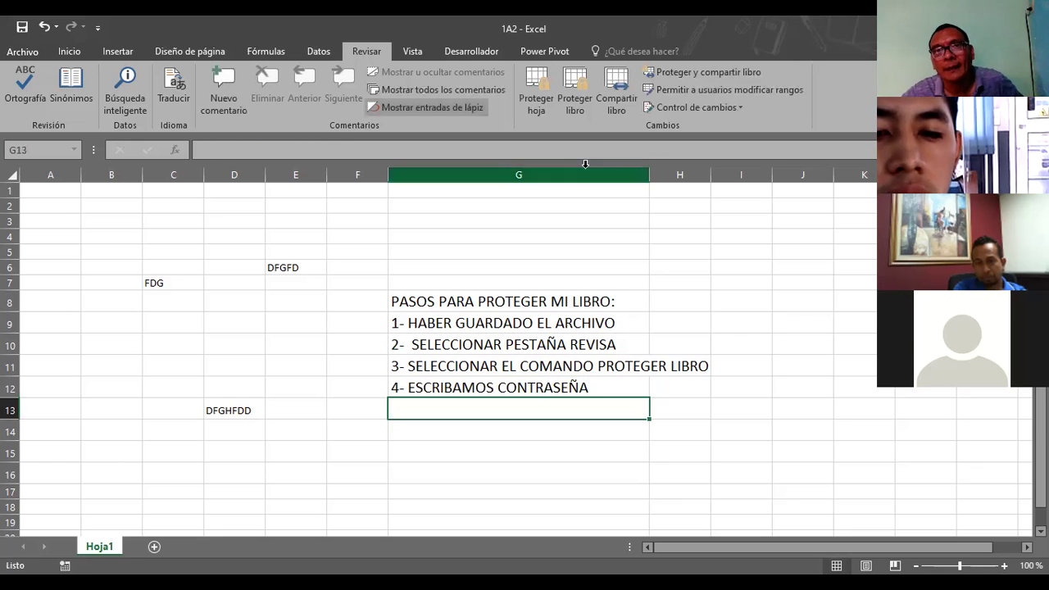
Step: Protect the workbook structure with Proteger libro, entering and confirming a password
{"action": "left_click", "coordinate": [569, 90]}
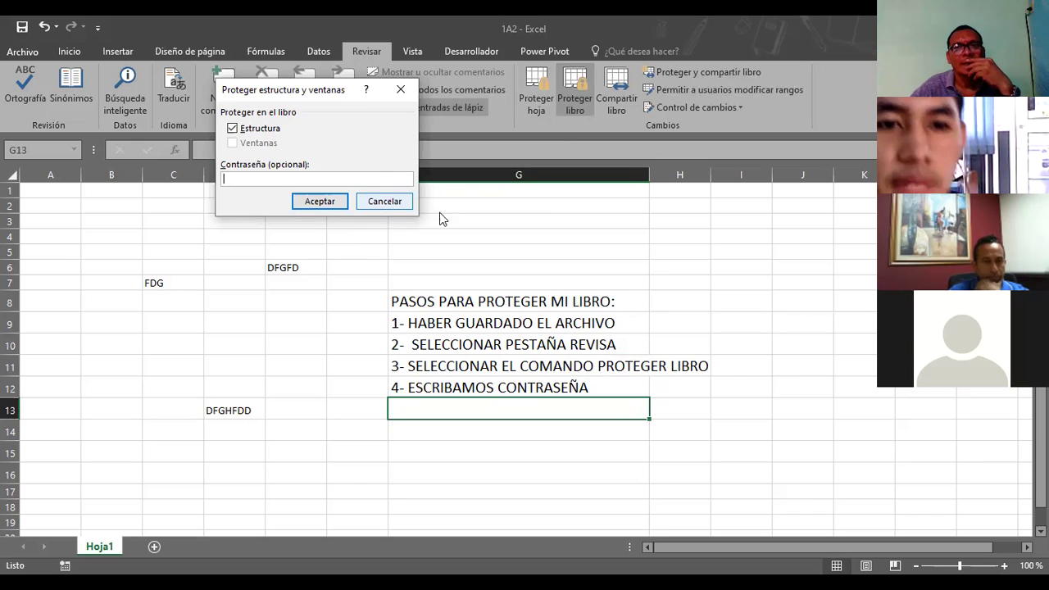
{"action": "left_click", "coordinate": [383, 201]}
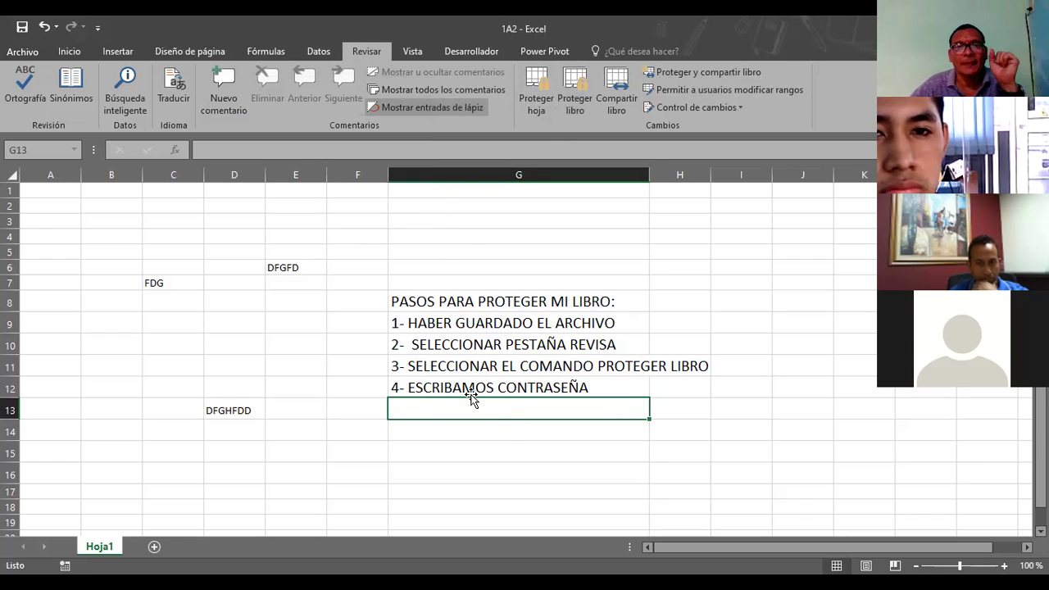
{"action": "left_click", "coordinate": [574, 96]}
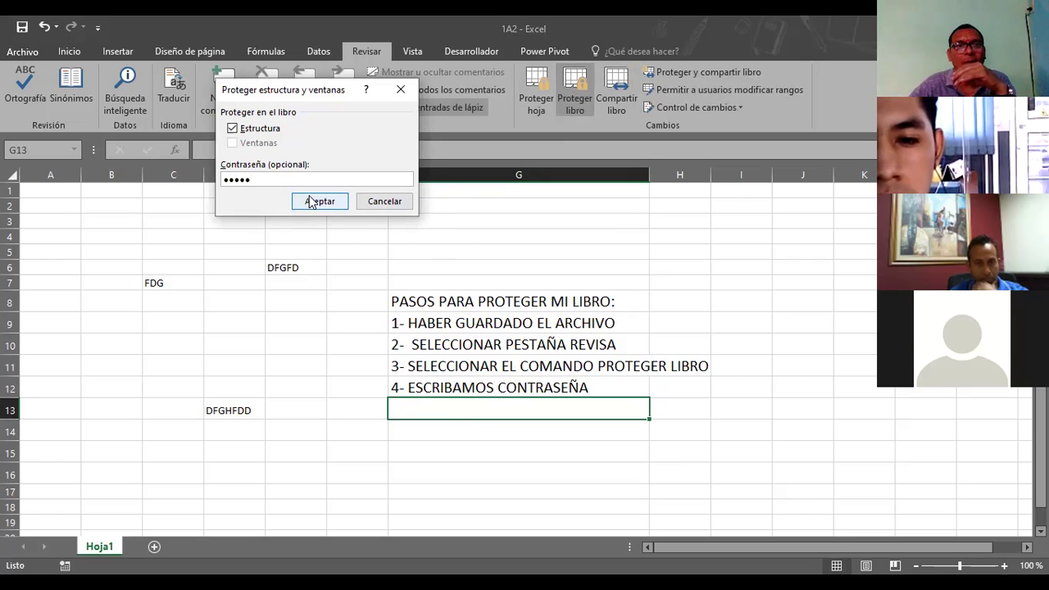
{"action": "left_click", "coordinate": [309, 197]}
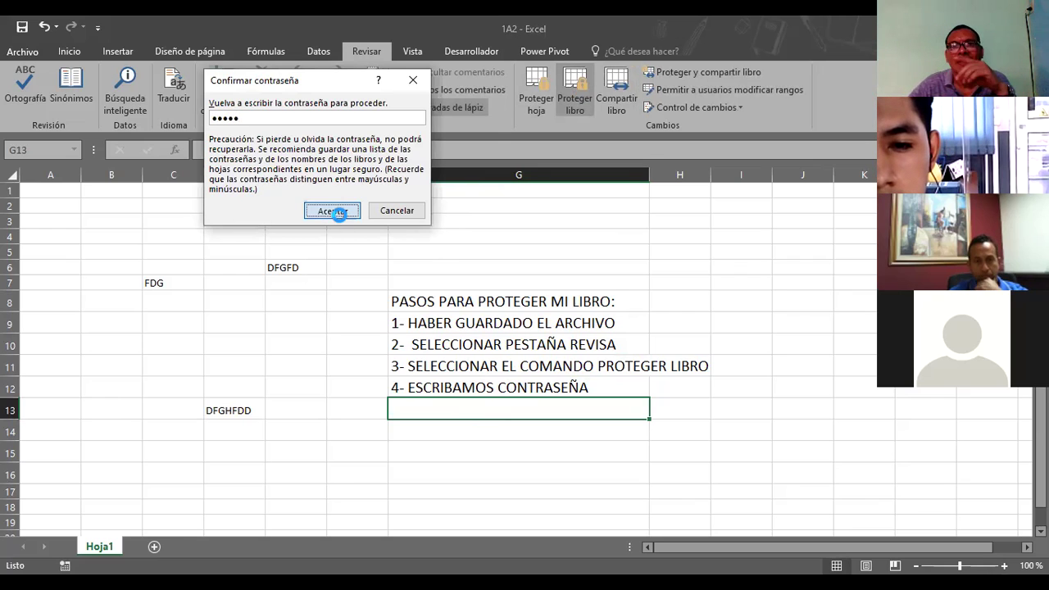
{"action": "left_click", "coordinate": [334, 210]}
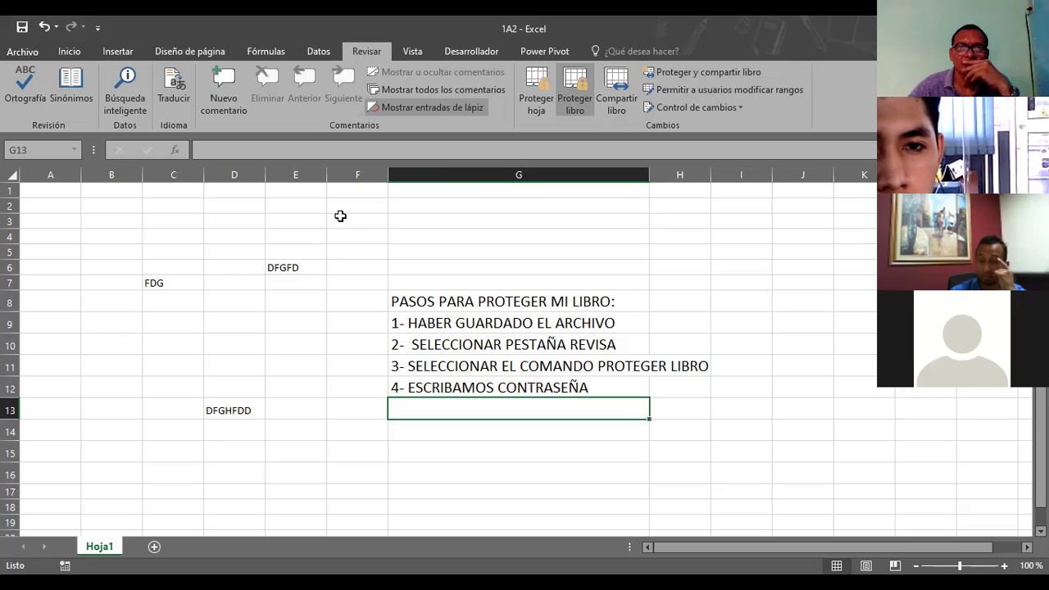
Step: Save the protected 1A2 workbook from the Quick Access Toolbar
{"action": "left_click", "coordinate": [22, 31]}
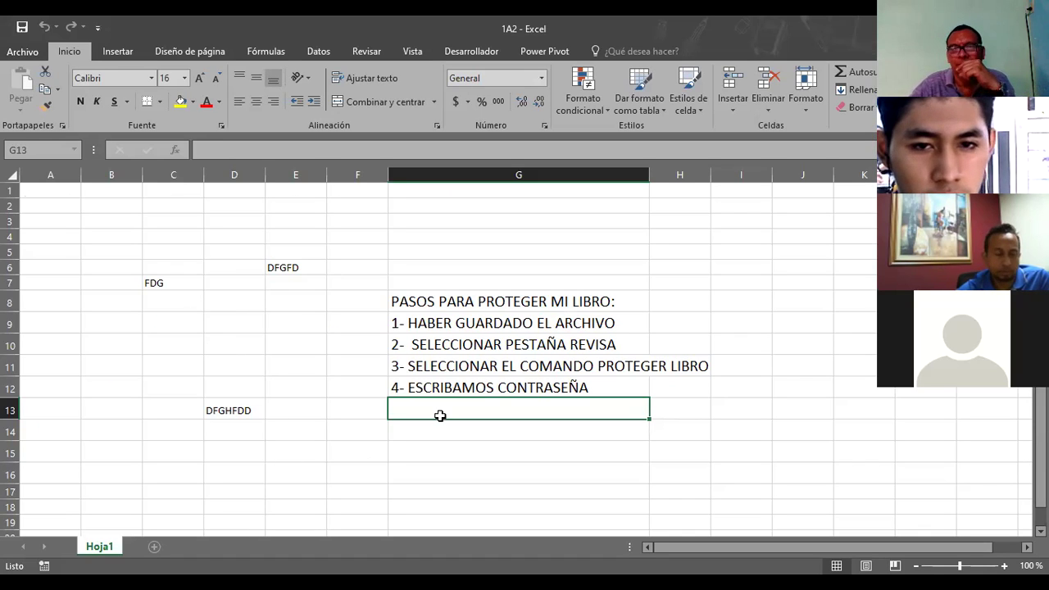
{"action": "left_click", "coordinate": [449, 439]}
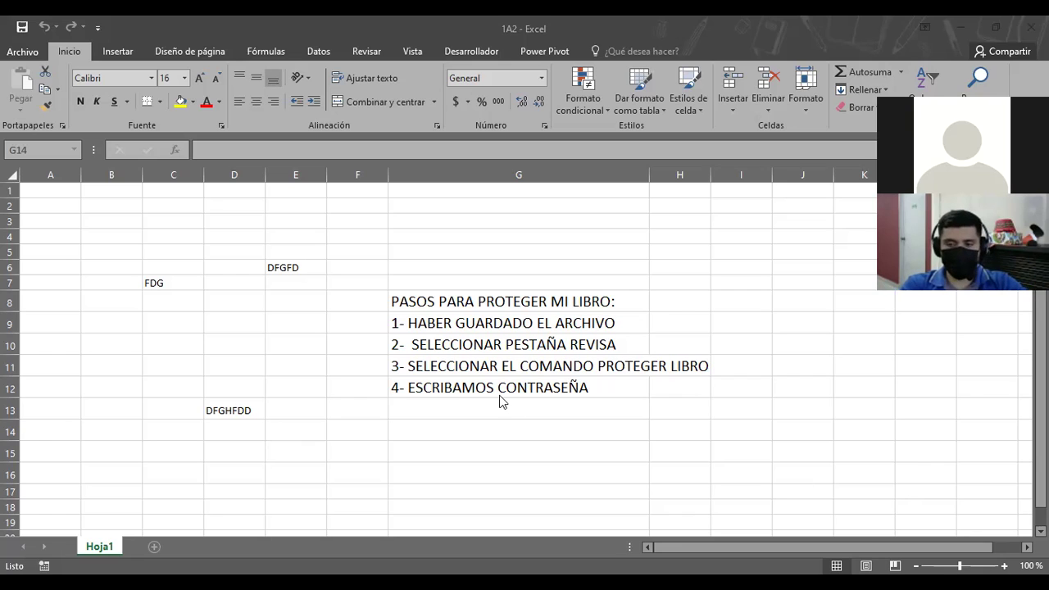
{"action": "left_click", "coordinate": [59, 218]}
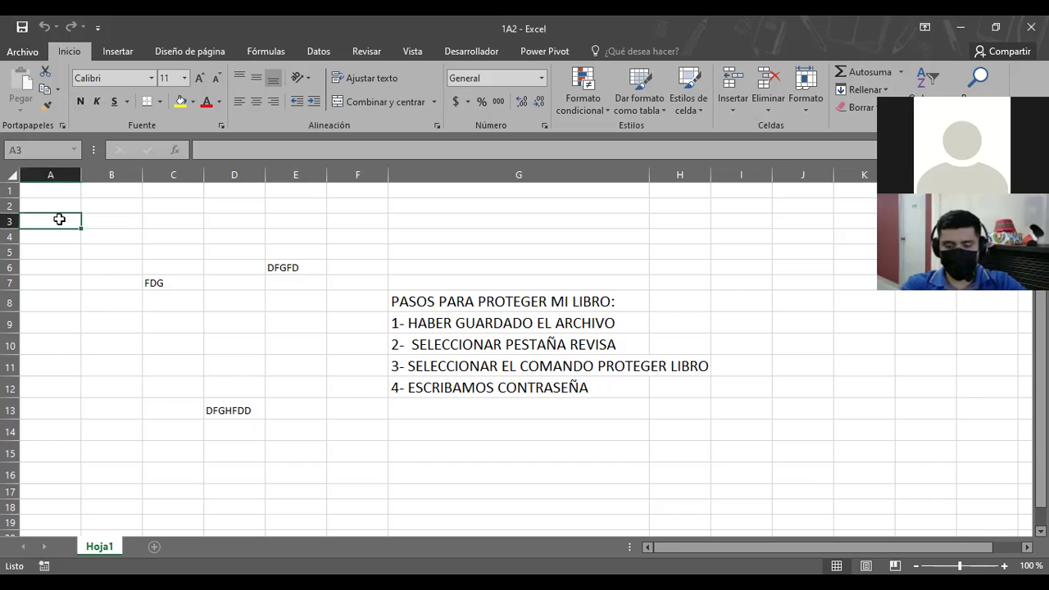